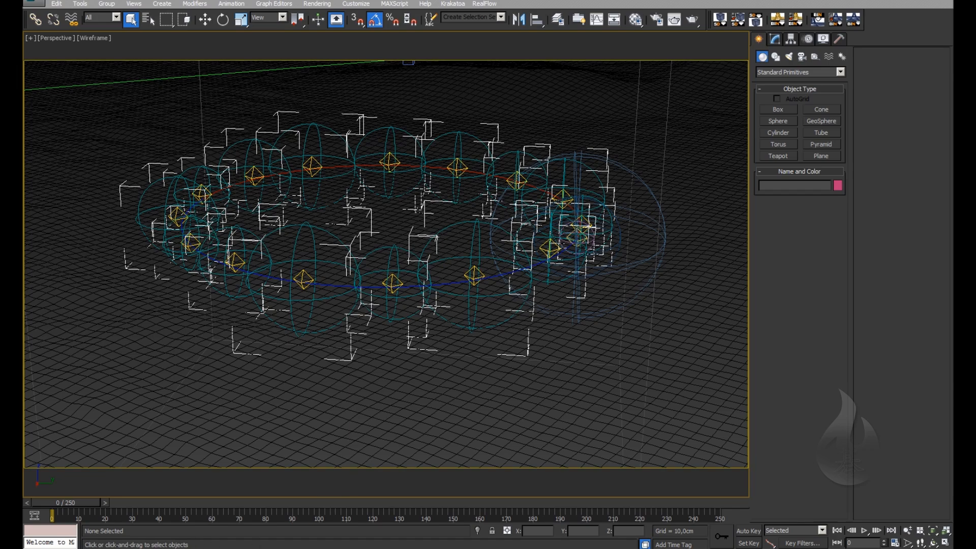
Step: Switch to the browser, view the paused "Good vs. Evil" clip as reference for the glowing ground circle, and return to 3ds Max
key("alt+Tab")
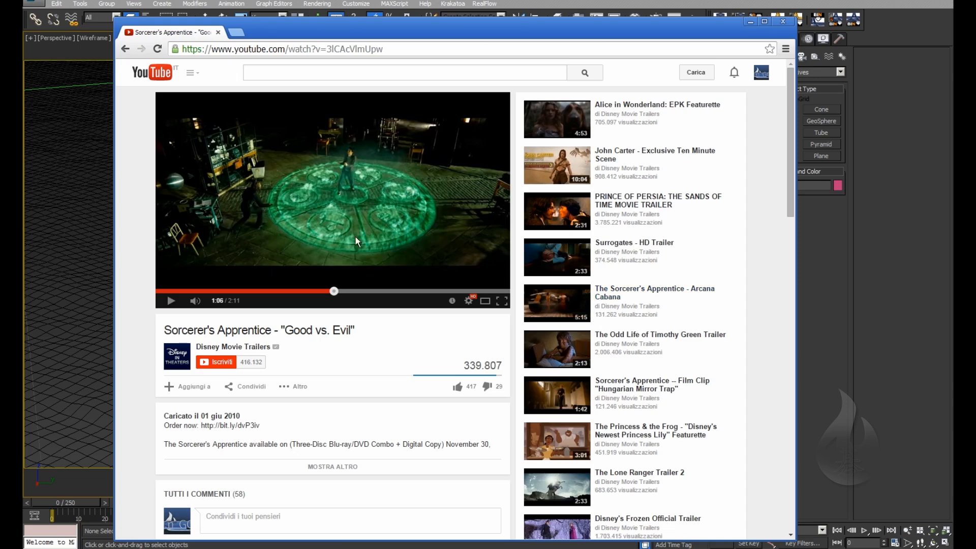
left_click_drag(634, 30, 644, 28)
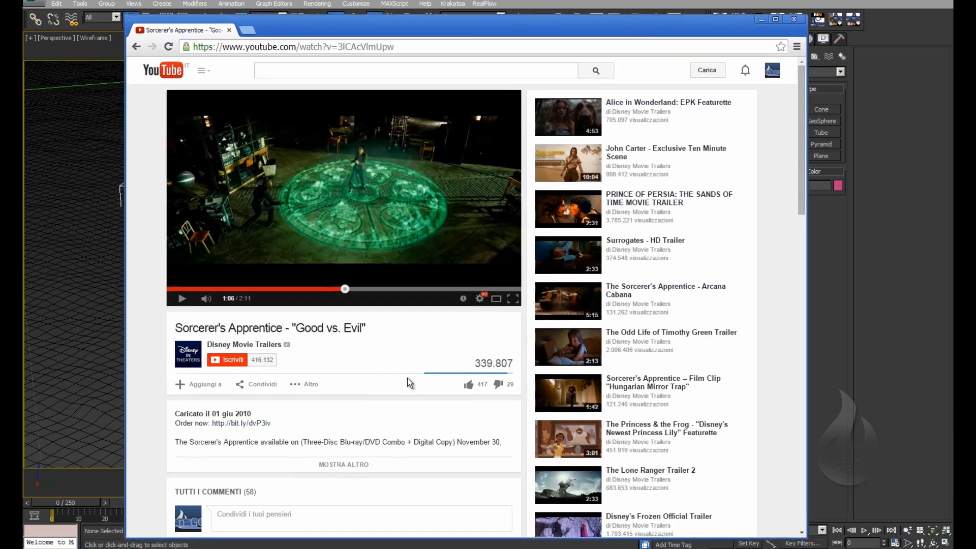
left_click(794, 18)
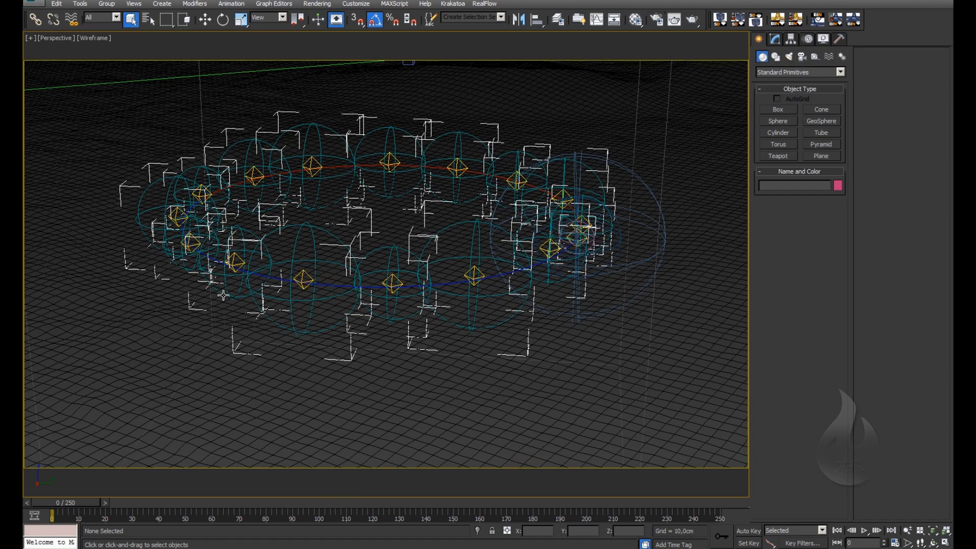
Step: Select the terrain plane and examine the modifiers in its stack, from MeshSmooth down to the base Plane
middle_click_drag(476, 257, 224, 292)
key("z")
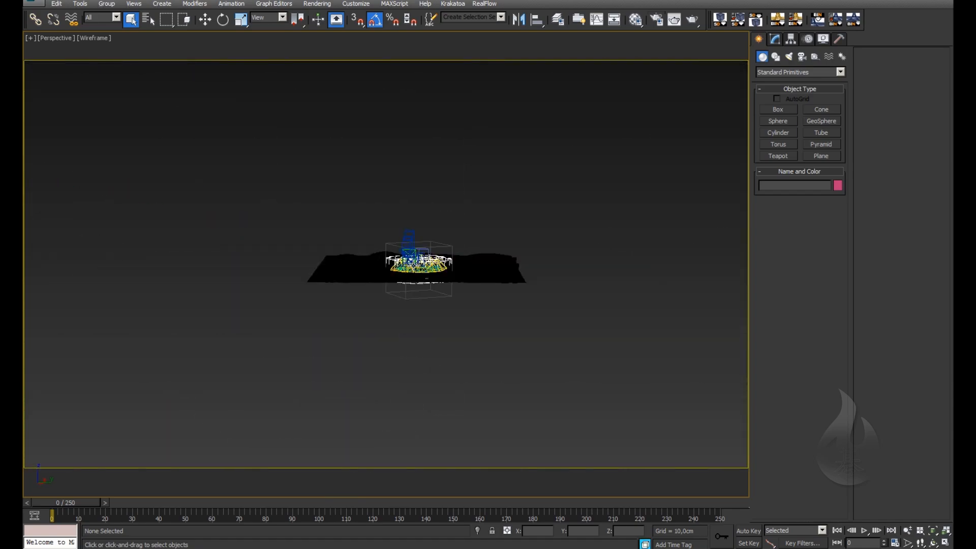
scroll(466, 272, "up", 10)
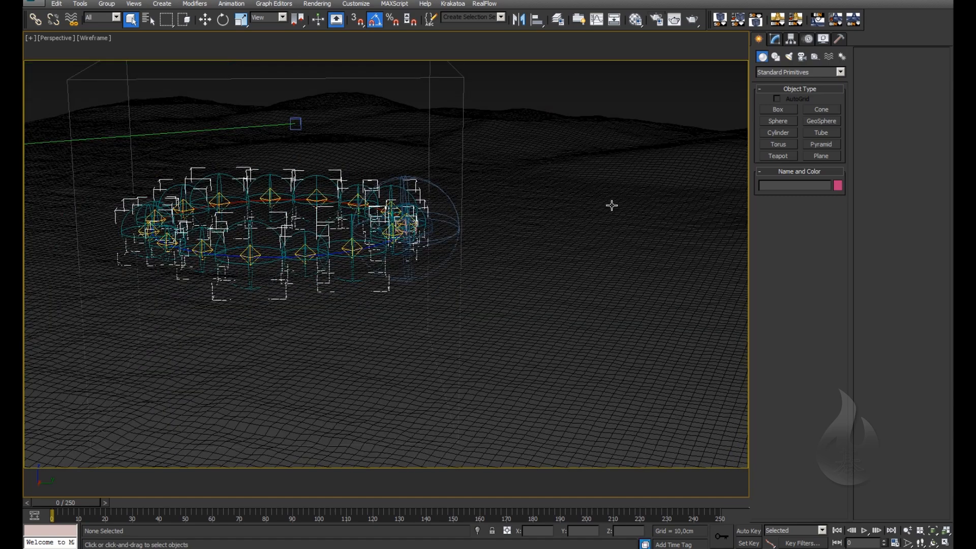
left_click(585, 179)
left_click(775, 40)
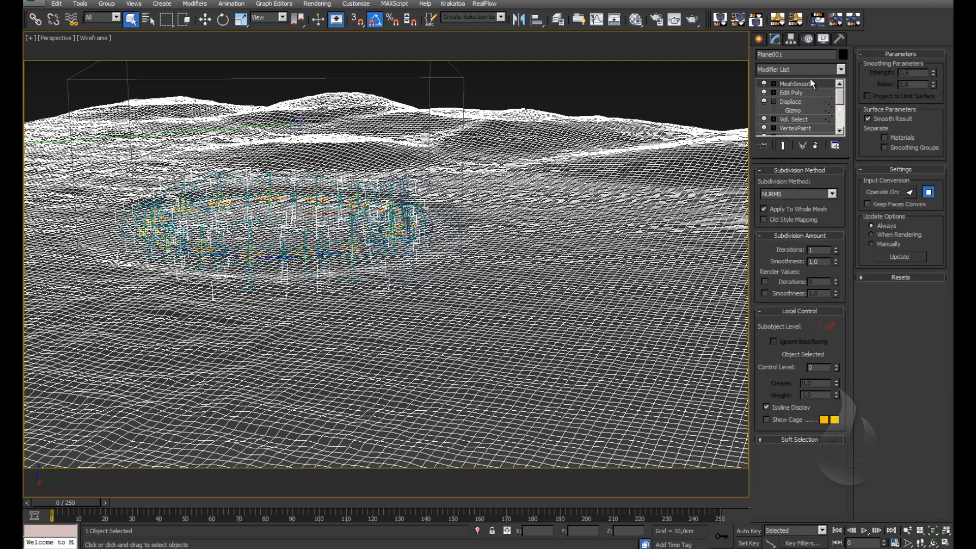
left_click_drag(841, 104, 841, 122)
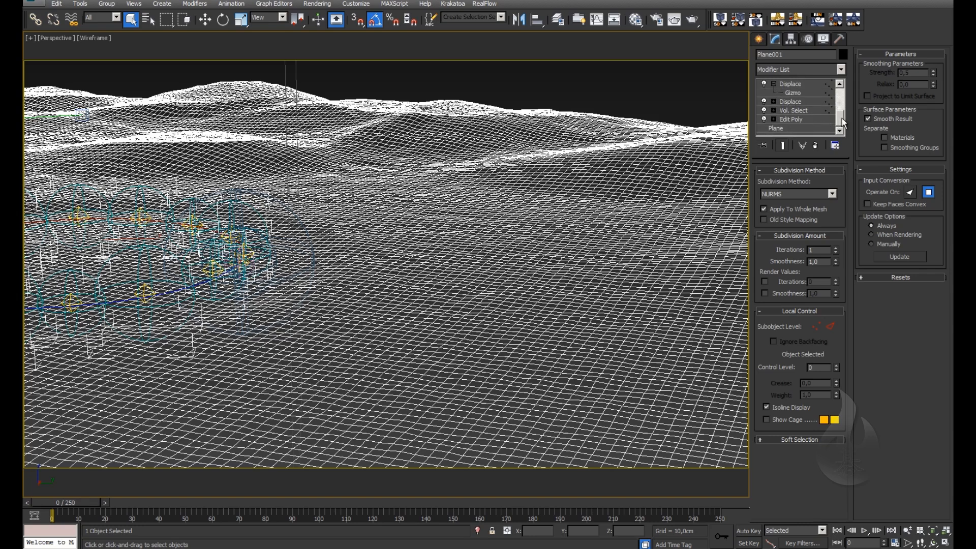
scroll(799, 118, "up", 2)
left_click_drag(840, 110, 841, 91)
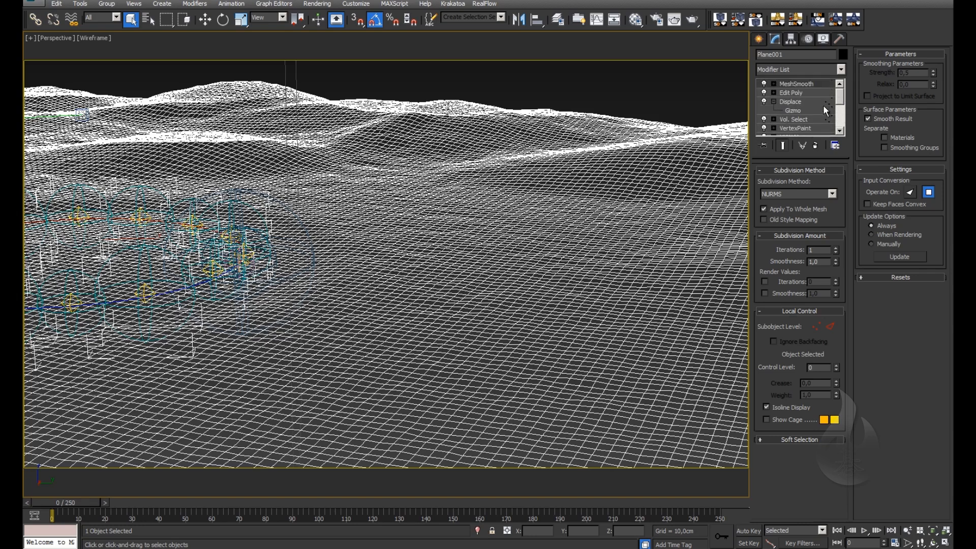
Step: Turn off Display as Box in the object properties of the large sphere surrounding the ring of lights
left_click(525, 78)
middle_click_drag(168, 259, 351, 292)
scroll(303, 296, "down", 4)
scroll(303, 296, "up", 5)
left_click_drag(585, 127, 580, 132)
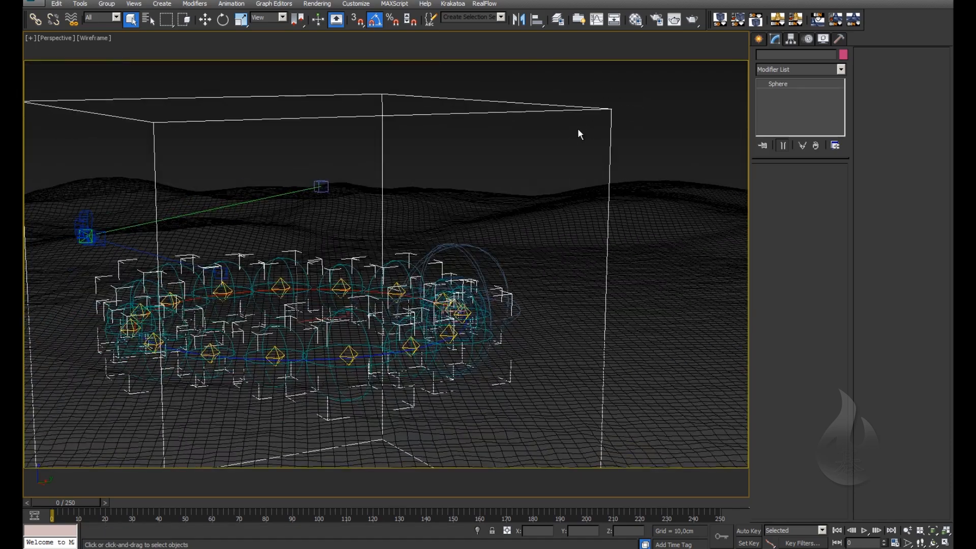
right_click(523, 164)
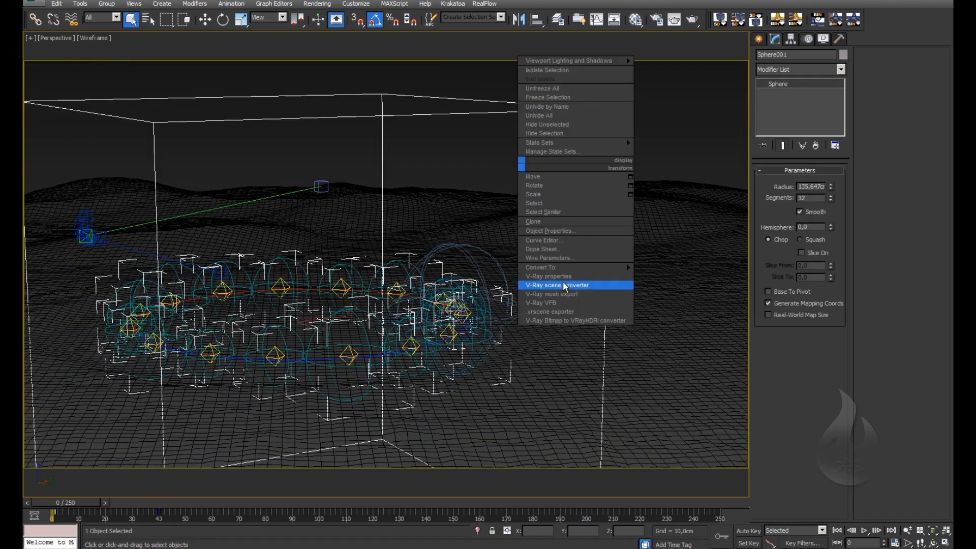
left_click(575, 231)
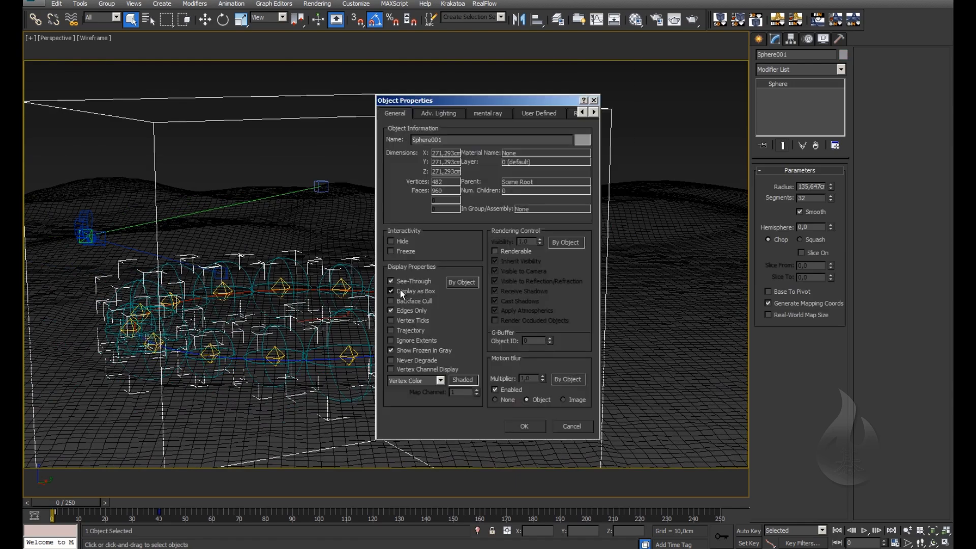
left_click(523, 429)
left_click(608, 160)
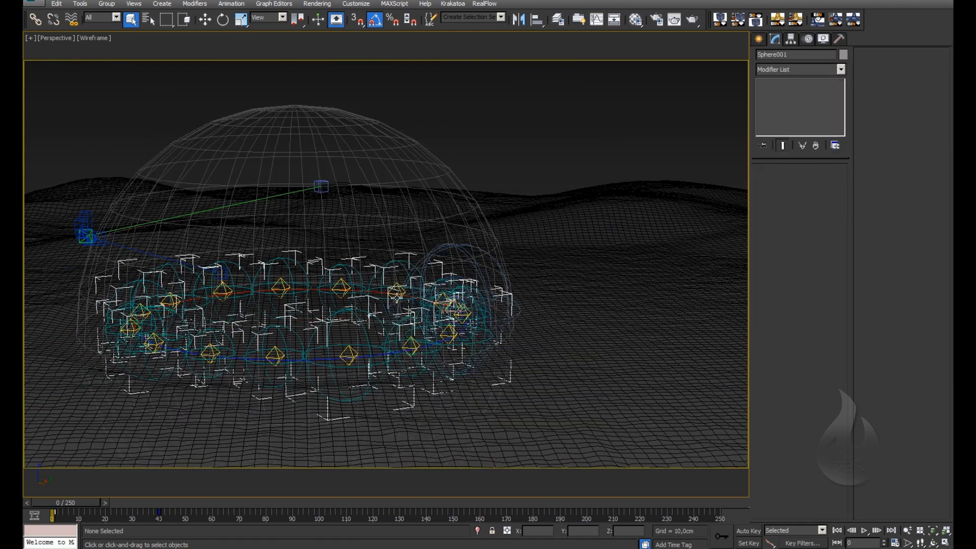
Step: Select the terrain plane again and view the parameters of its Vol. Select modifier, then clear the selection
middle_click_drag(285, 277, 396, 304, "alt")
middle_click_drag(332, 294, 481, 269)
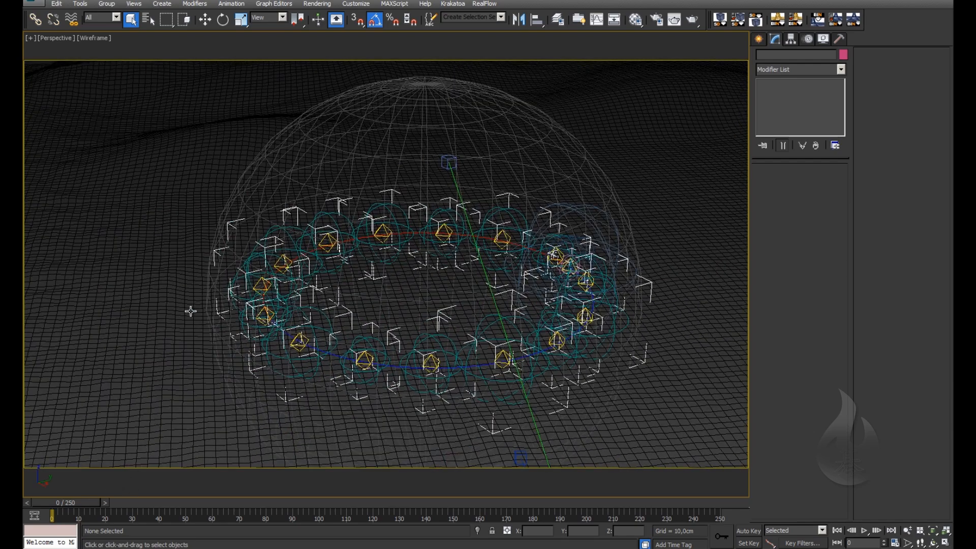
middle_click_drag(190, 309, 340, 301)
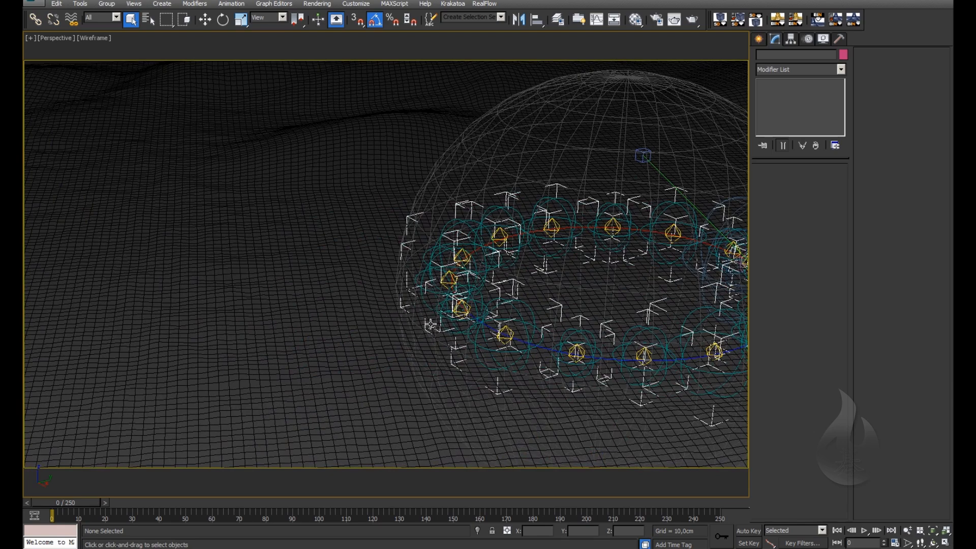
left_click(366, 333)
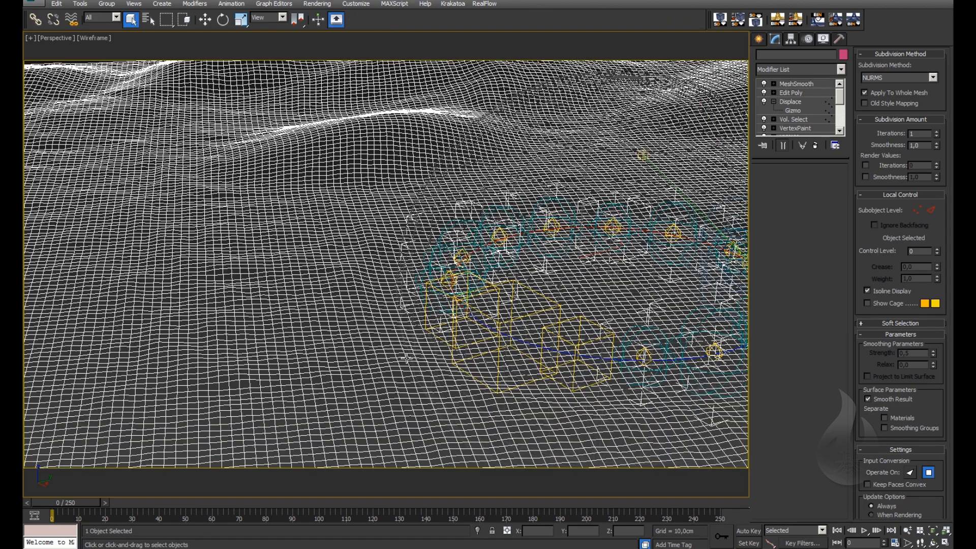
left_click(793, 119)
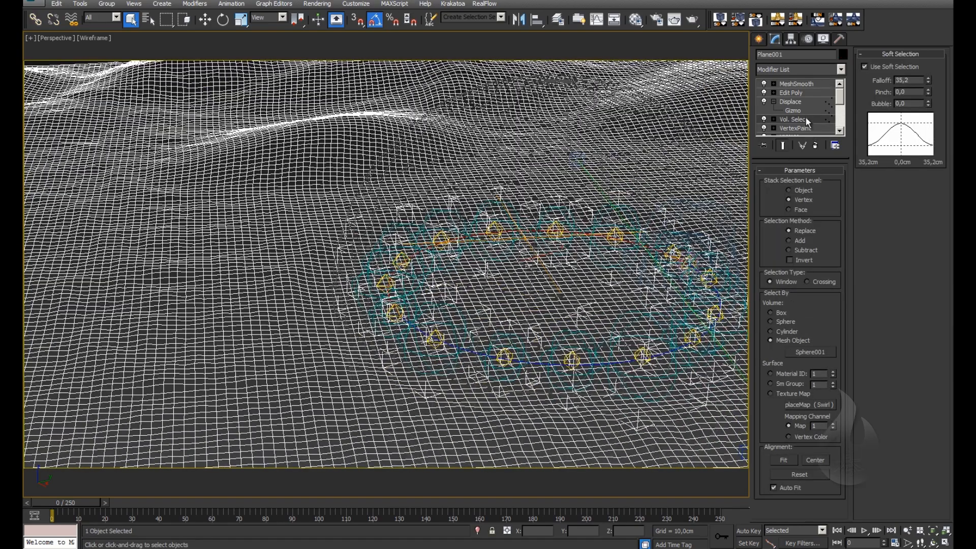
middle_click_drag(579, 179, 425, 193)
left_click(472, 93)
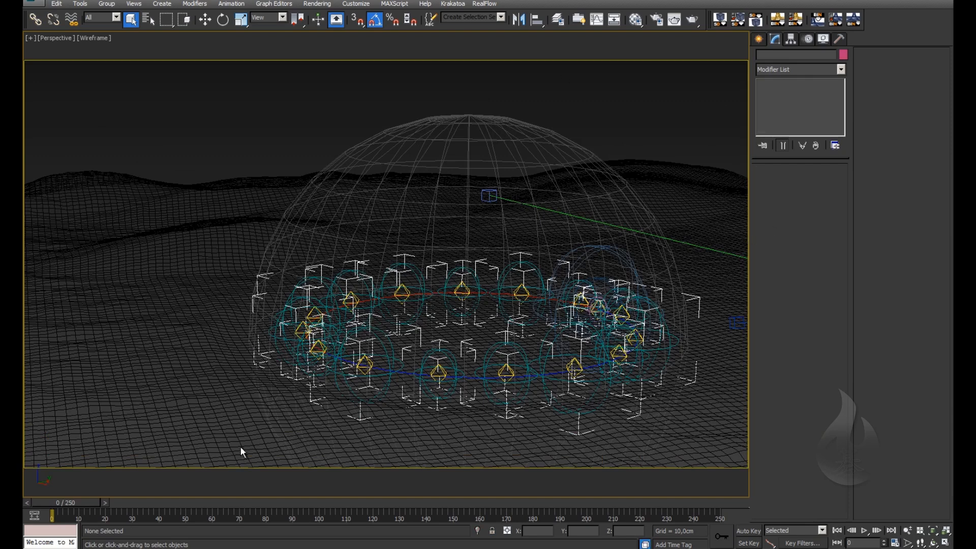
Step: Turn Display as Box back on in the large sphere's object properties
left_click(476, 128)
right_click(479, 150)
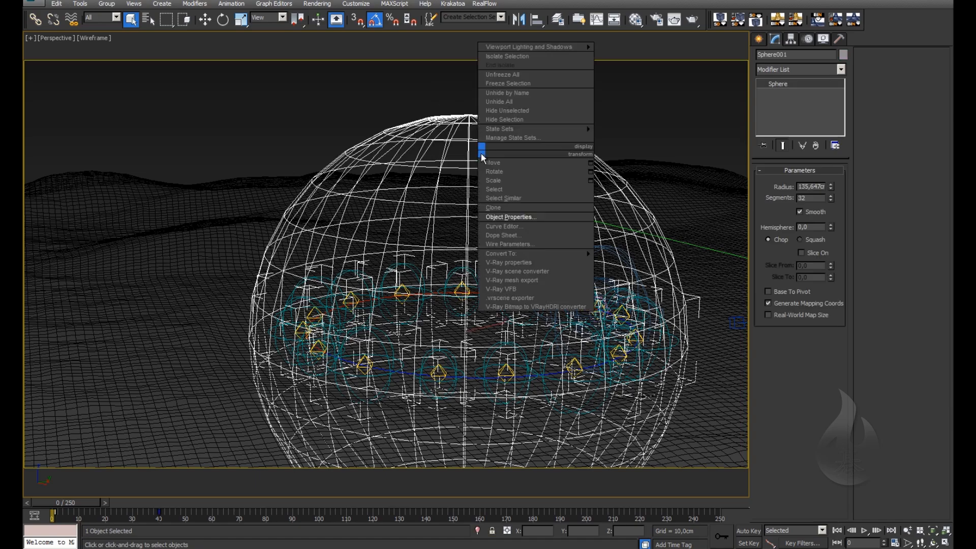
left_click(527, 216)
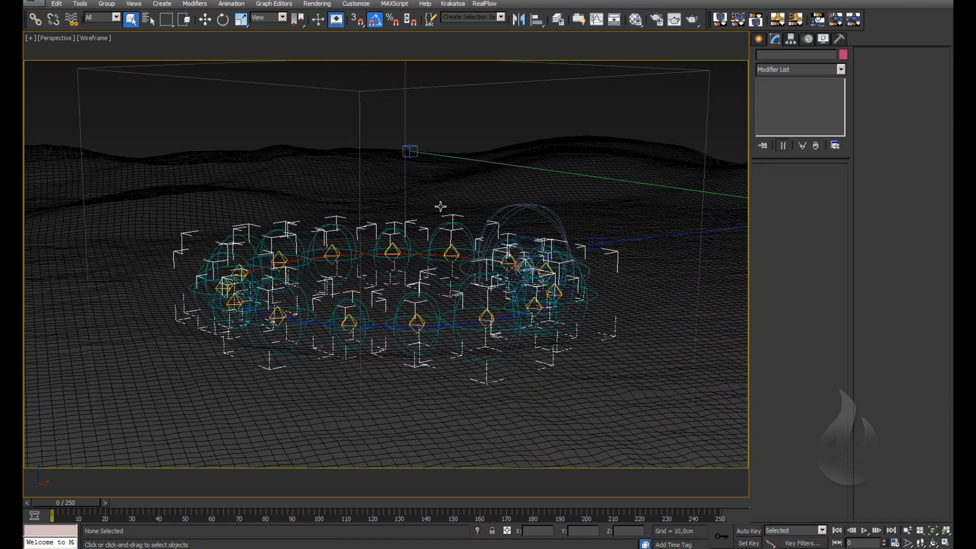
Step: Select the circular spline that runs through the ring of lights to view its Editable Spline settings
middle_click_drag(440, 207, 438, 297, "alt")
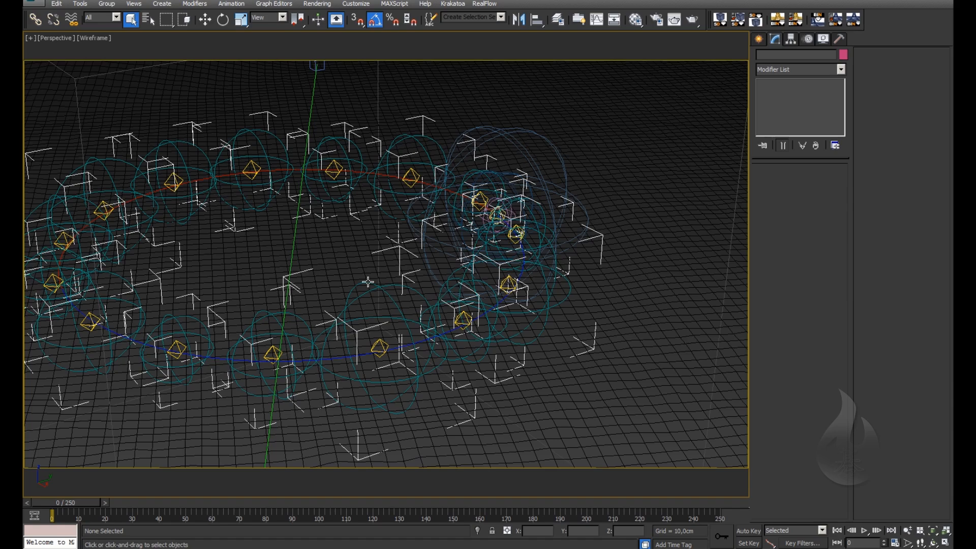
middle_click_drag(288, 289, 326, 290)
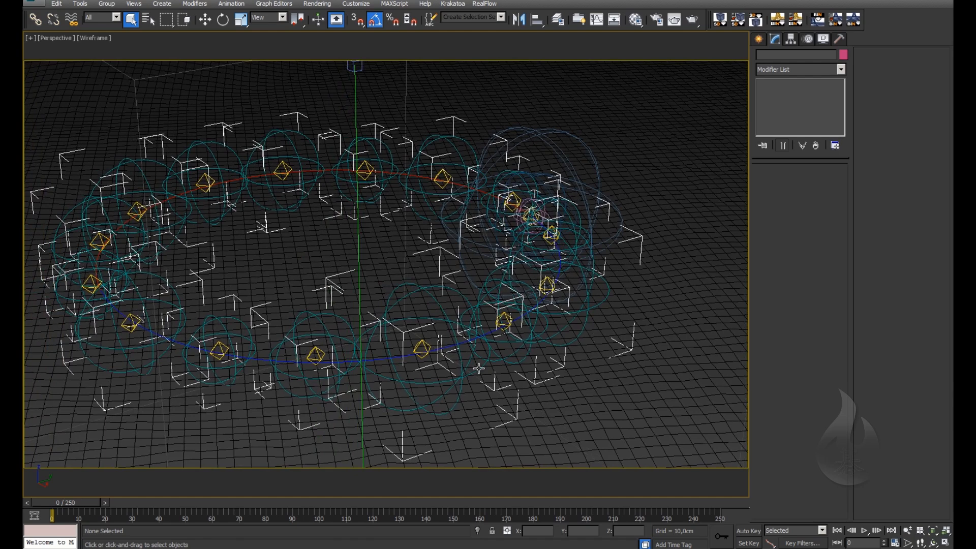
left_click(258, 359)
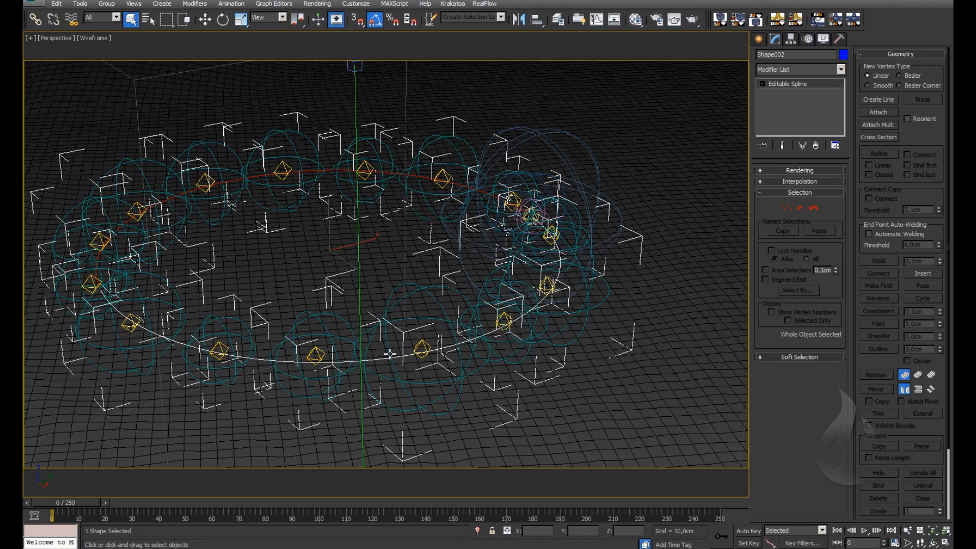
left_click(336, 20)
Step: Select the SDeflector space warp on the circular path and view its basic parameters
scroll(537, 207, "up", 5)
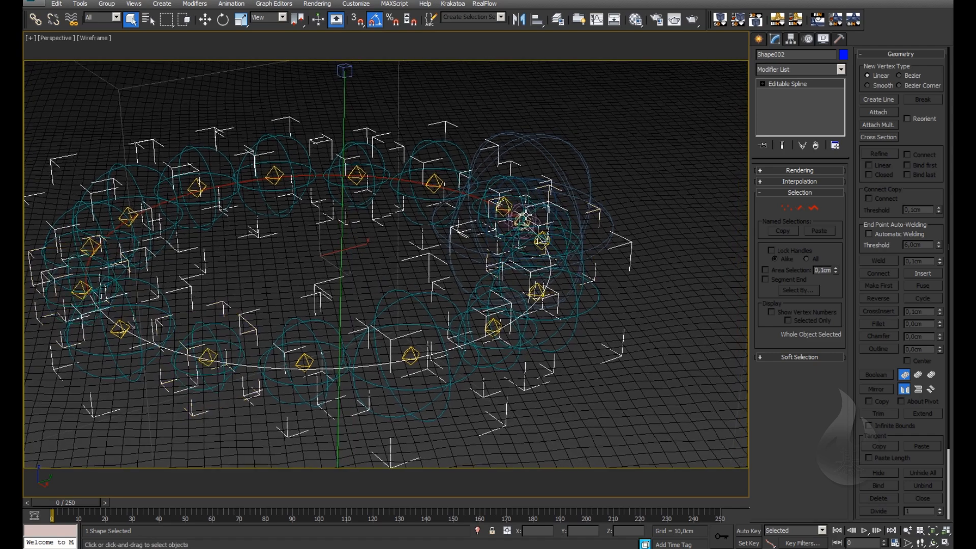
left_click(534, 212)
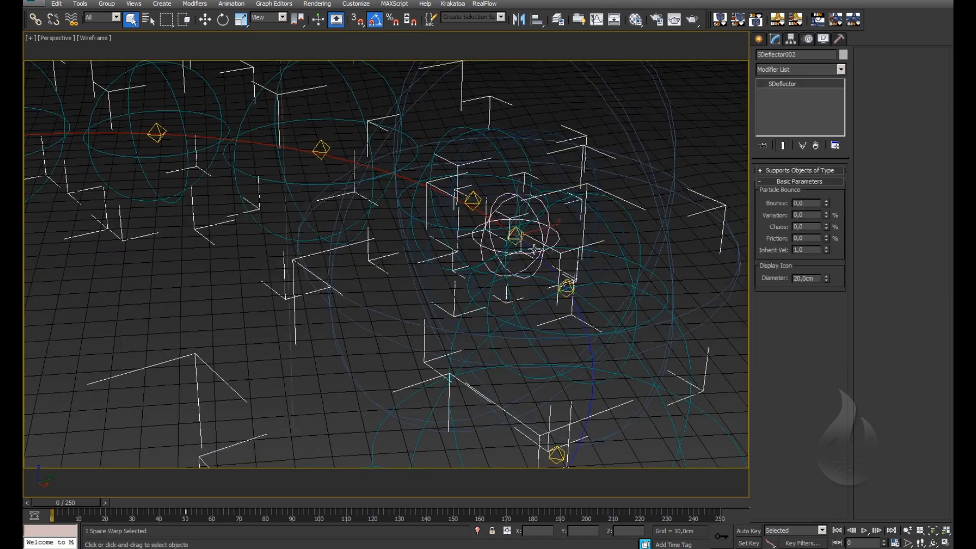
scroll(516, 248, "down", 3)
middle_click_drag(376, 280, 661, 170)
scroll(361, 286, "down", 3)
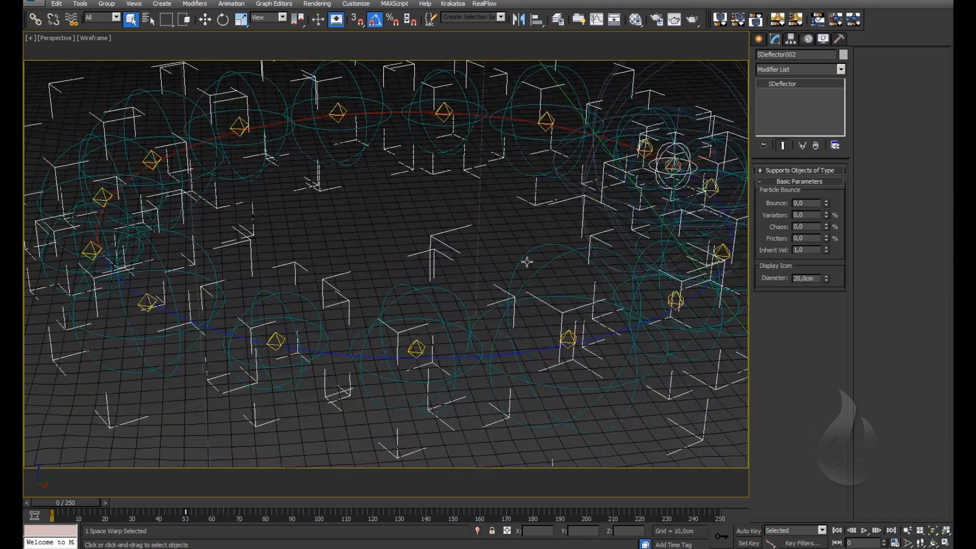
Step: Select the omni light beside the deflector and show its intensity, colour and attenuation settings
middle_click_drag(527, 262, 436, 270)
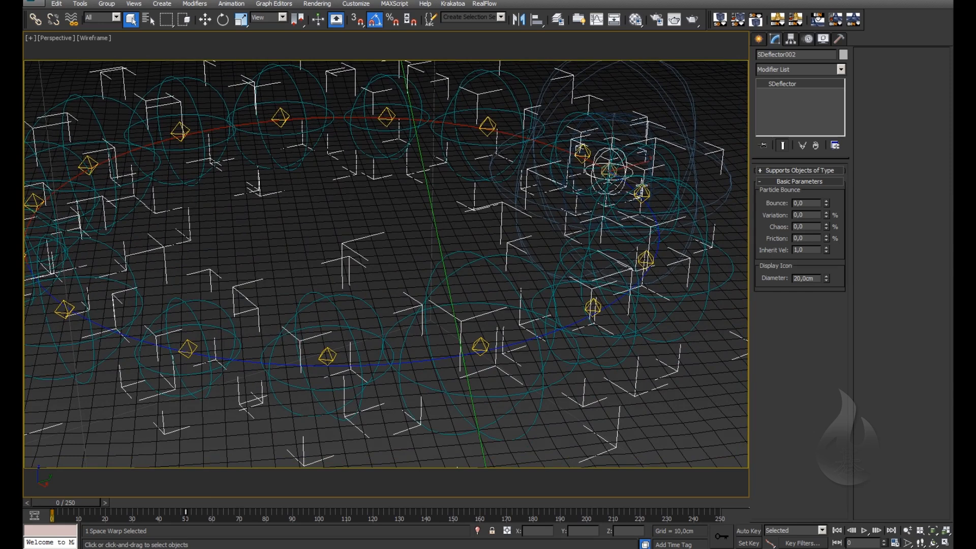
left_click(642, 193)
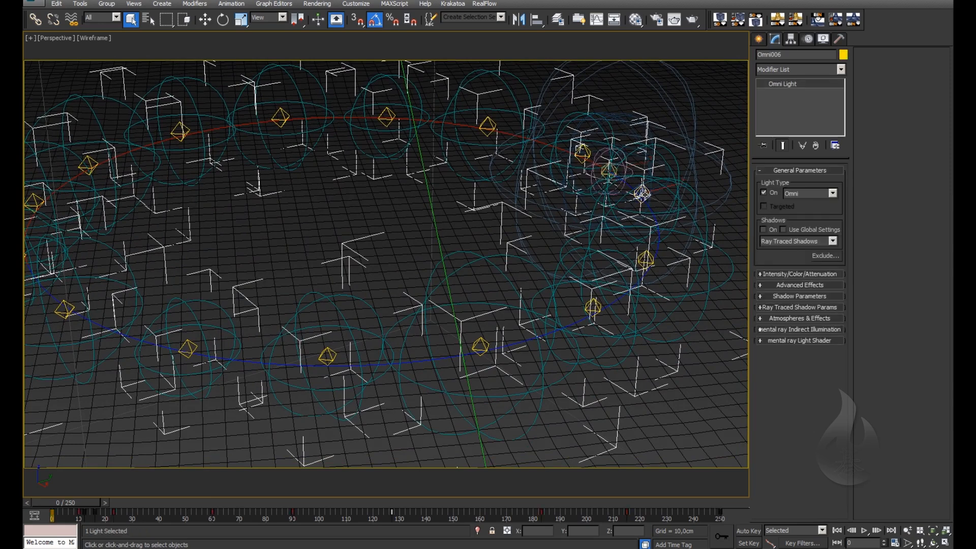
left_click(796, 276)
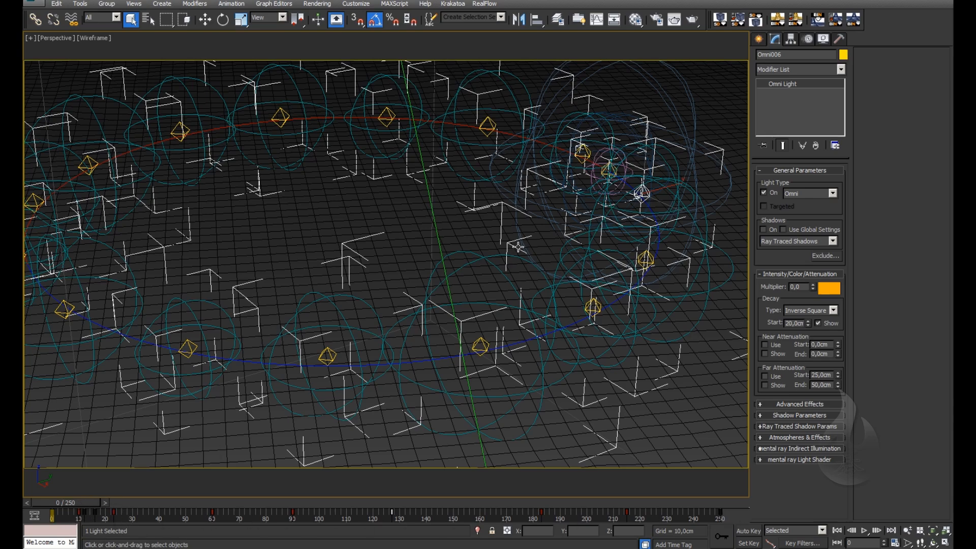
middle_click_drag(514, 245, 501, 211, "alt")
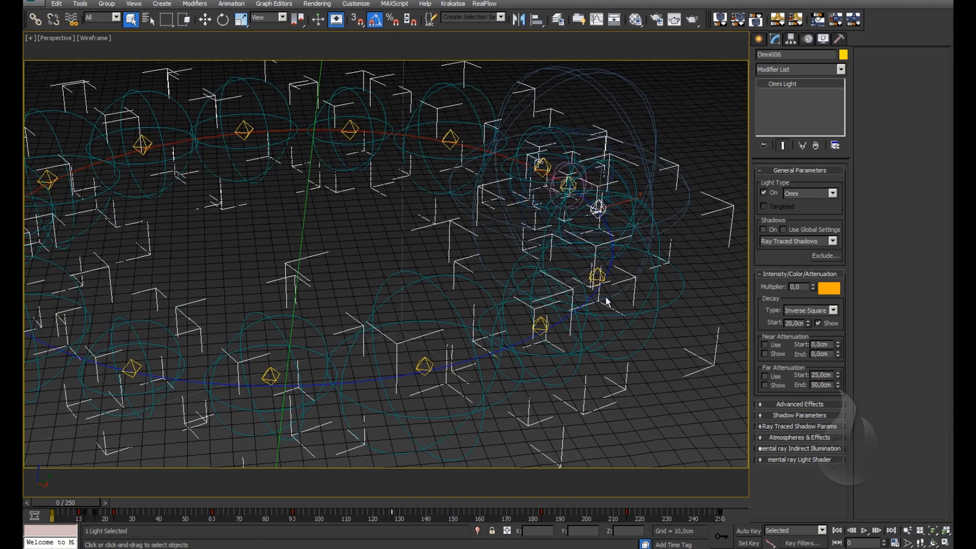
middle_click_drag(602, 297, 604, 231, "alt")
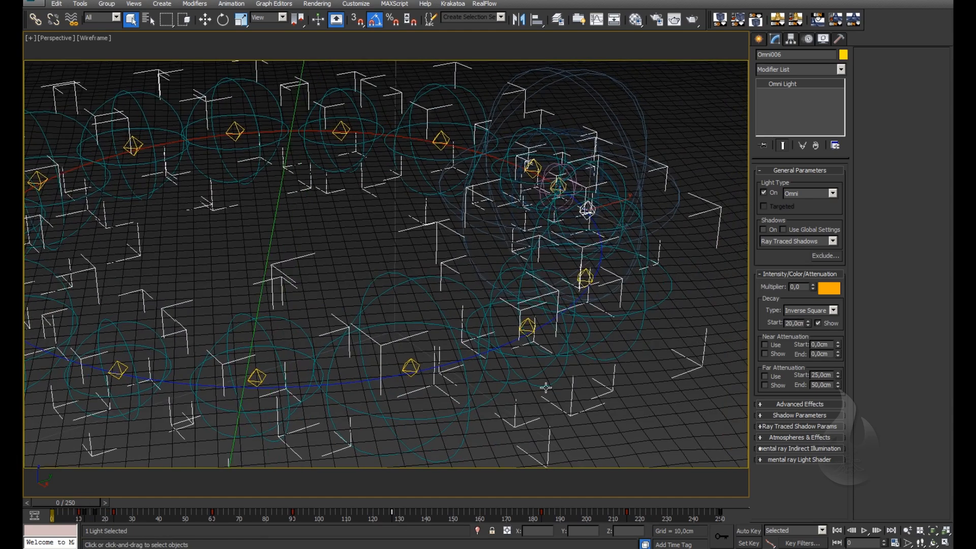
middle_click_drag(306, 255, 360, 238, "alt")
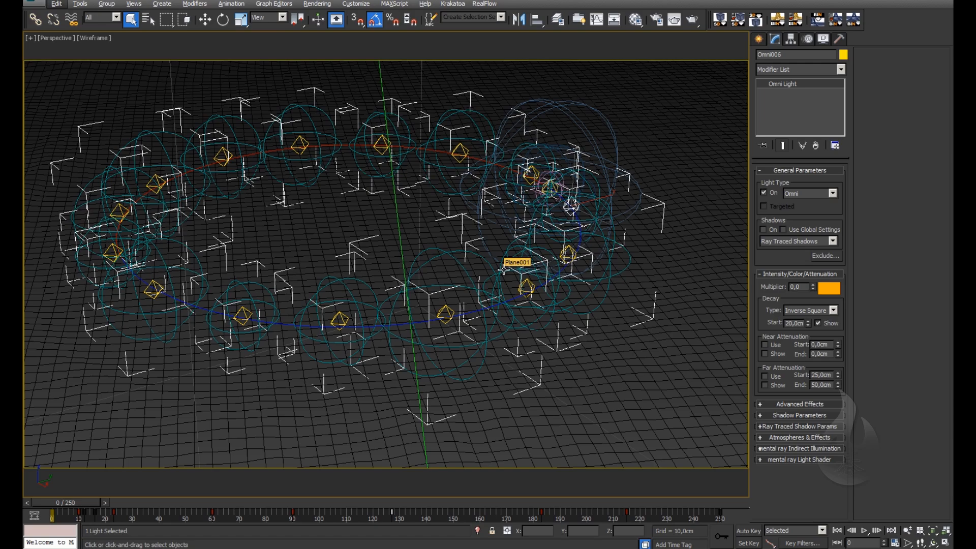
Step: Move the timeline to frame 14 and select the curved strip mesh that follows the circular path
middle_click_drag(503, 270, 471, 256, "alt")
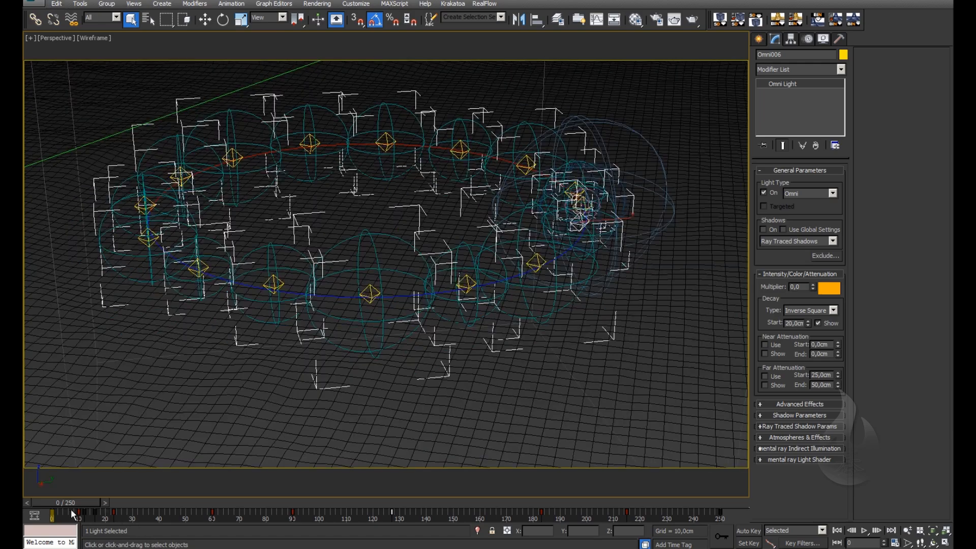
left_click_drag(71, 504, 106, 503)
middle_click_drag(539, 295, 495, 322)
scroll(494, 323, "up", 5)
left_click(548, 226)
middle_click_drag(548, 225, 486, 243, "alt")
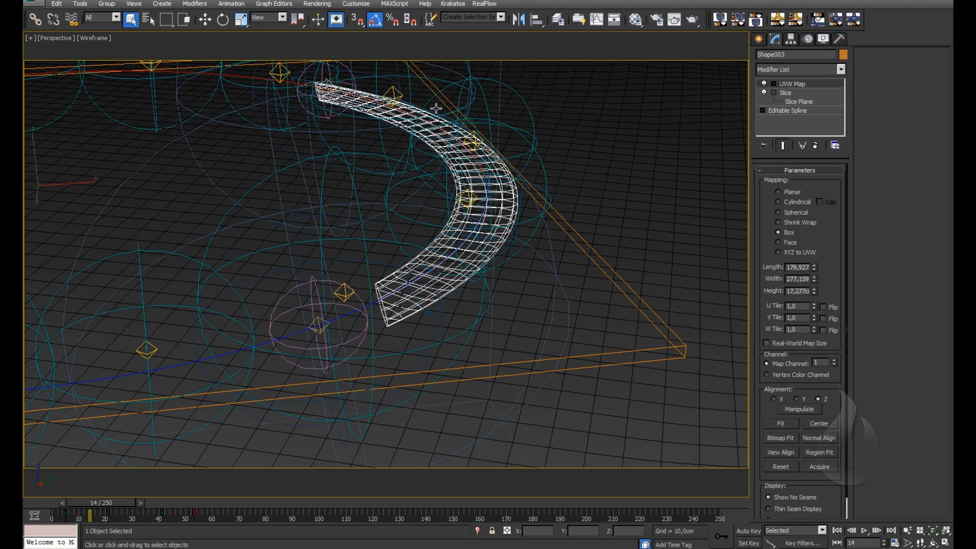
Step: View the Slice modifier's parameters in the curved strip's modifier stack
left_click(789, 93)
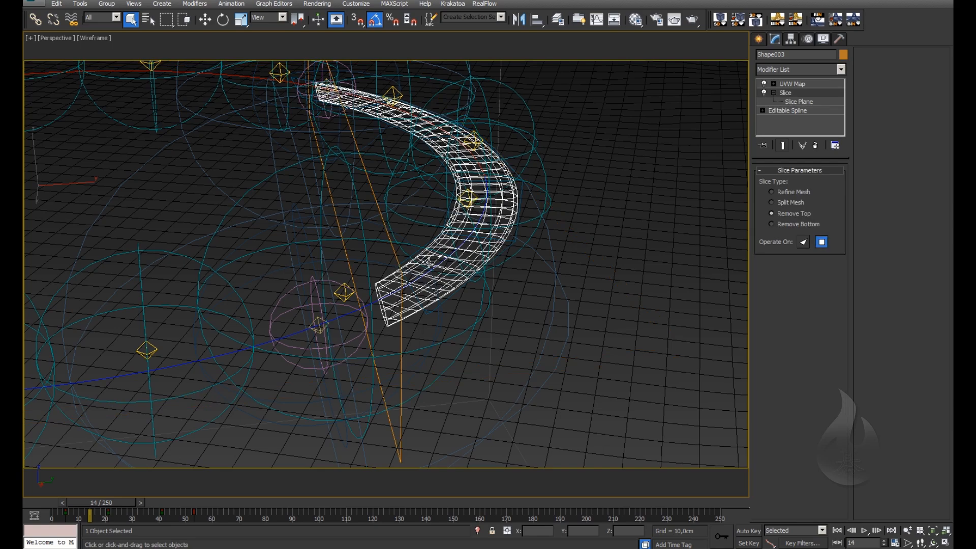
middle_click_drag(439, 204, 435, 223)
scroll(512, 262, "down", 1)
scroll(460, 280, "up", 2)
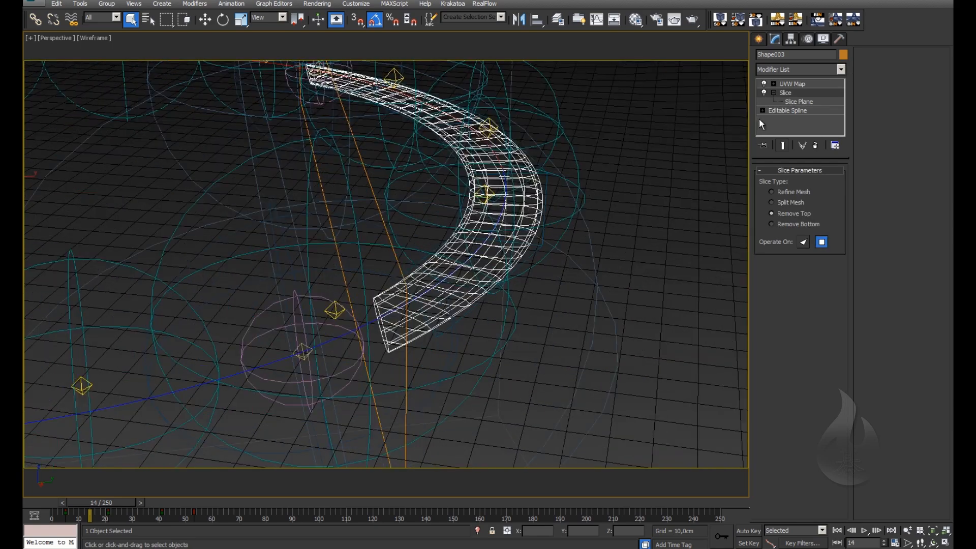
Step: View the Editable Spline base object's Interpolation and Rendering settings for the curved strip
left_click(794, 110)
middle_click_drag(377, 254, 498, 264)
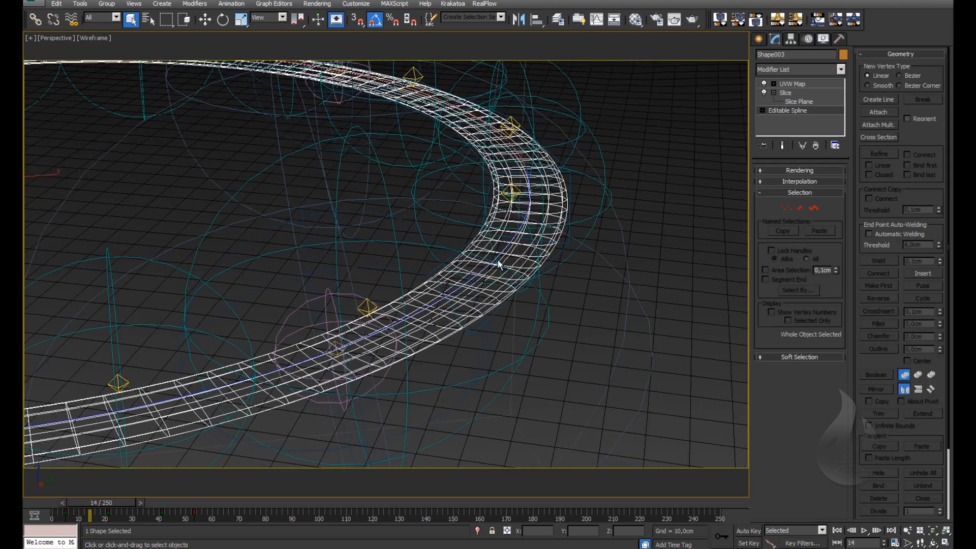
left_click(803, 182)
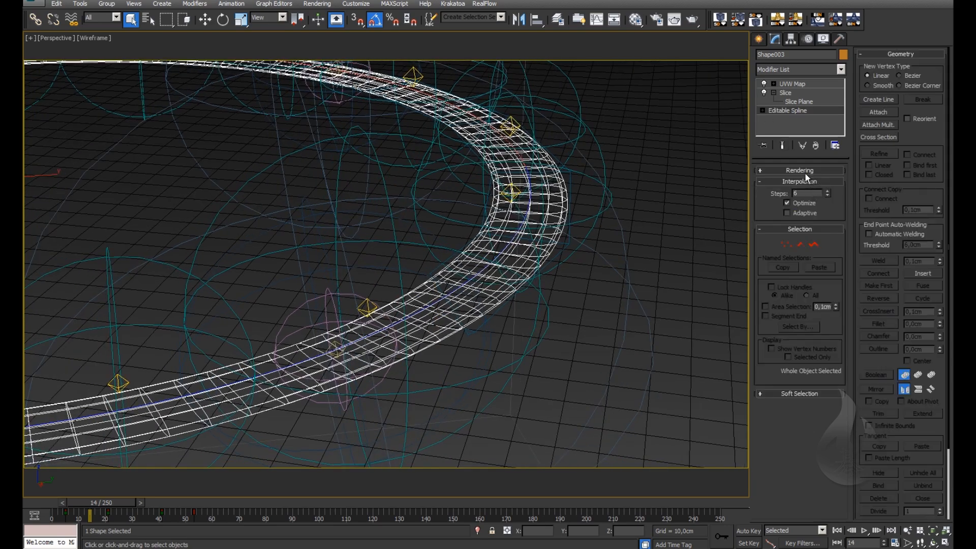
left_click(806, 171)
left_click(801, 171)
left_click(801, 171)
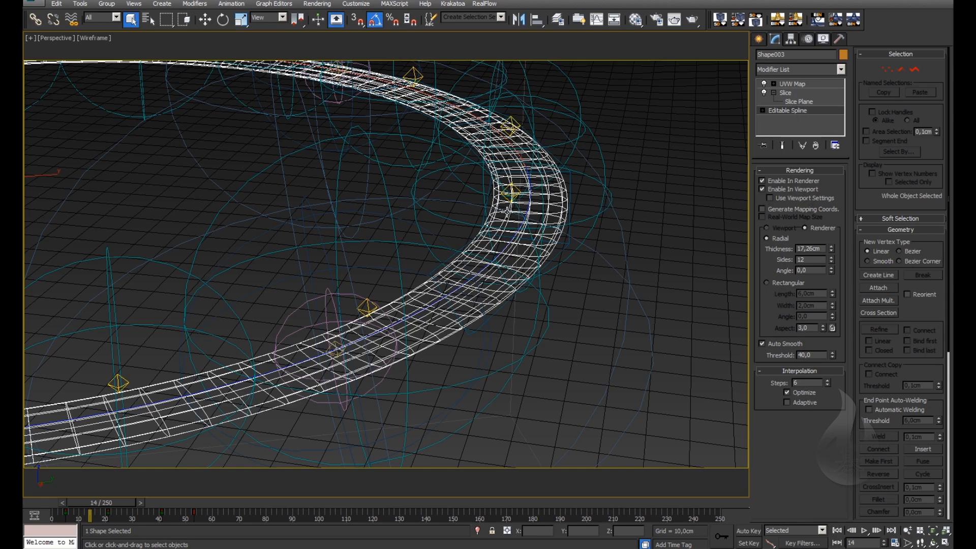
middle_click_drag(370, 259, 372, 271)
Step: View the UVW Map modifier's mapping parameters on the sliced strip and examine the strip along the path
left_click(792, 91)
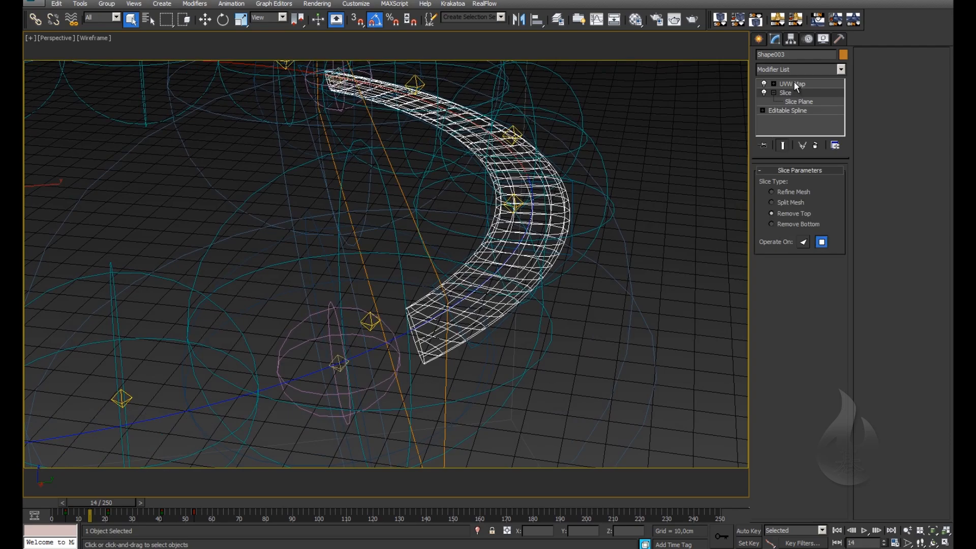
left_click(793, 84)
scroll(458, 207, "down", 1)
scroll(412, 259, "down", 1)
middle_click_drag(413, 259, 463, 265)
middle_click_drag(420, 339, 407, 281, "alt")
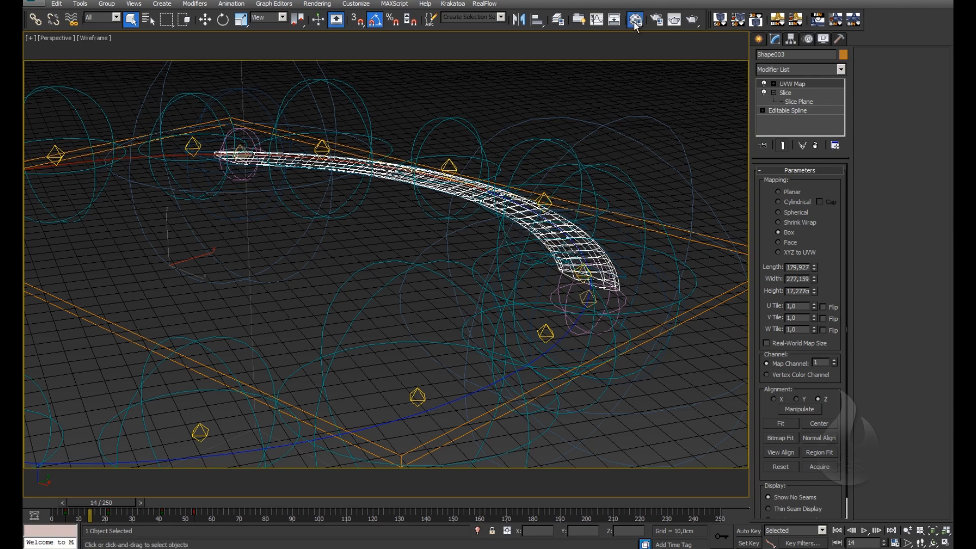
Step: Inspect the LavaShader material in the Material Editor, and close the editor
key("m")
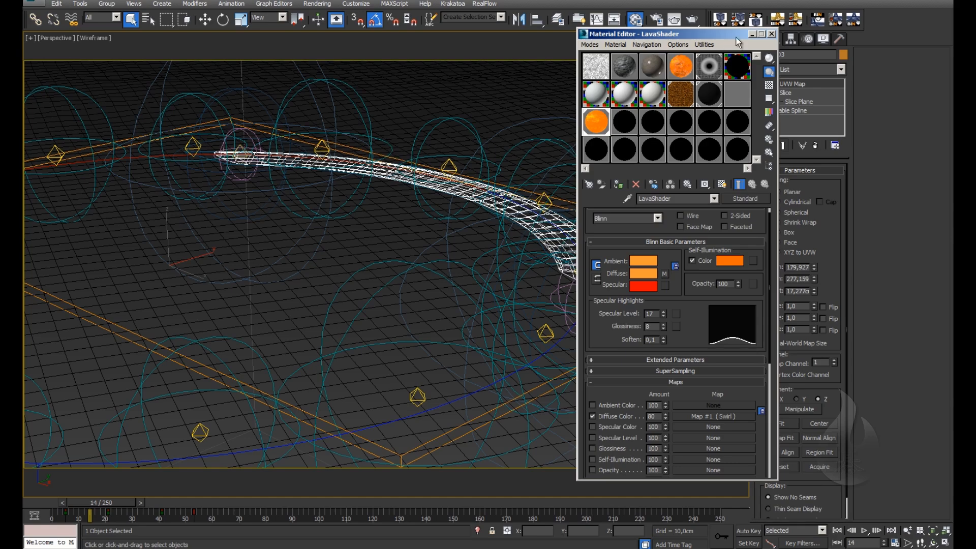
left_click(772, 34)
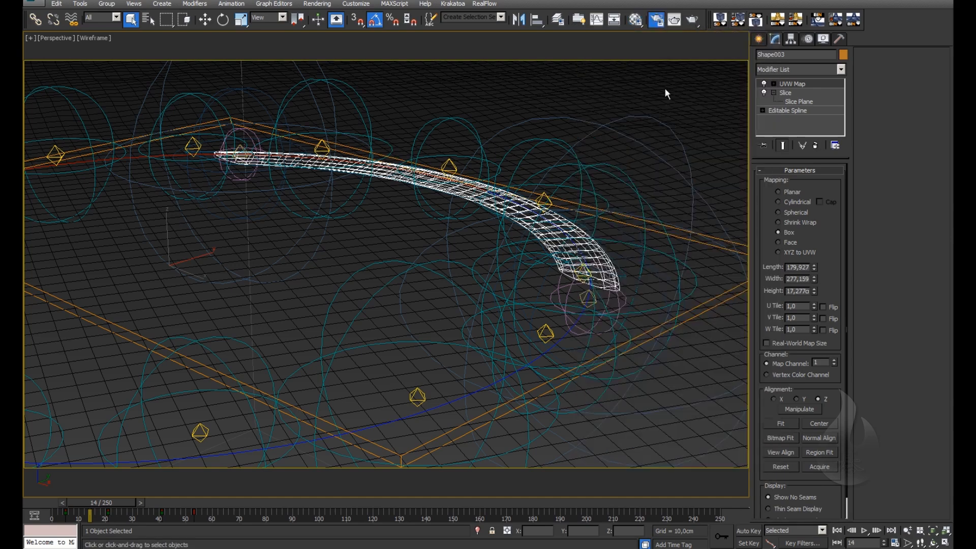
Step: Review the Self-Illumination, Lighting, Matte and Diffuse render elements in Render Setup, and close the dialog
key("F10")
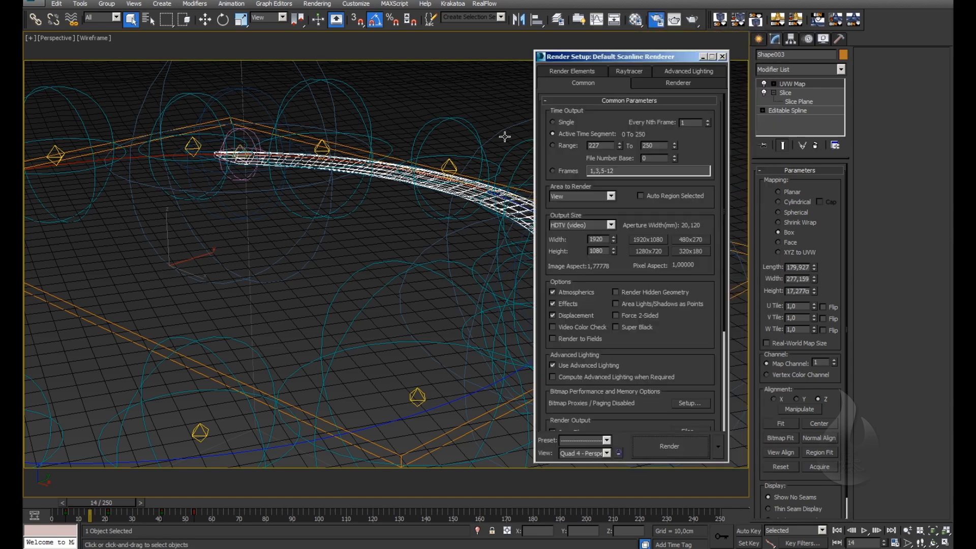
left_click(572, 71)
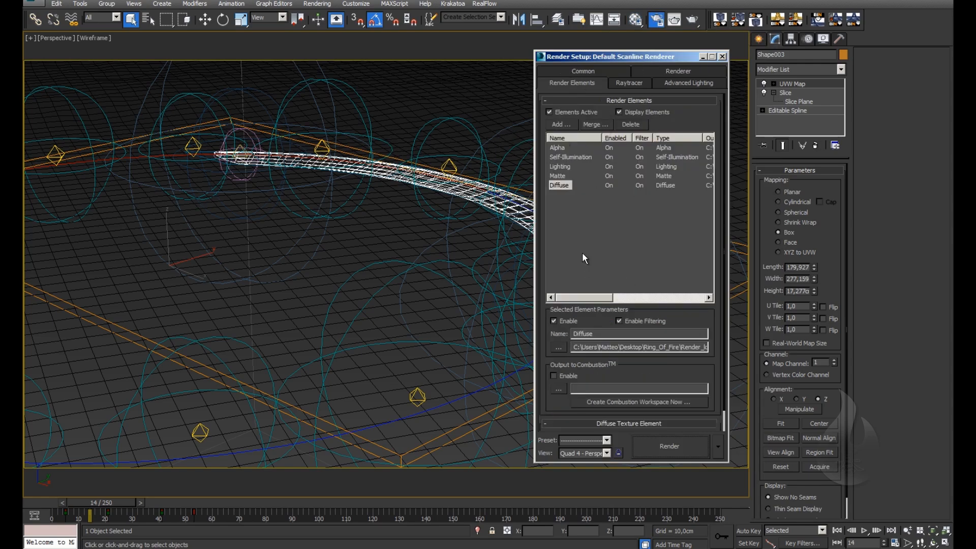
left_click(562, 157)
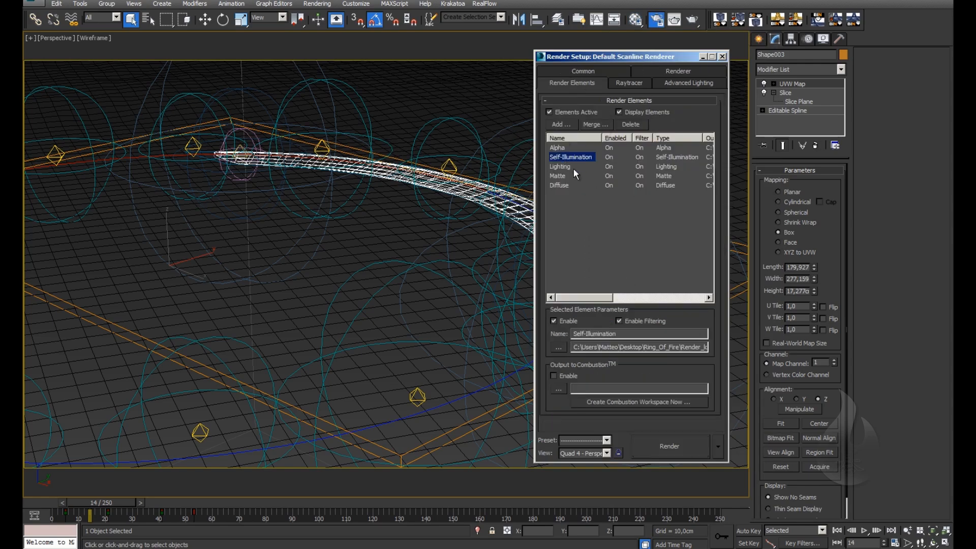
left_click(560, 167)
left_click(560, 177)
left_click(560, 186)
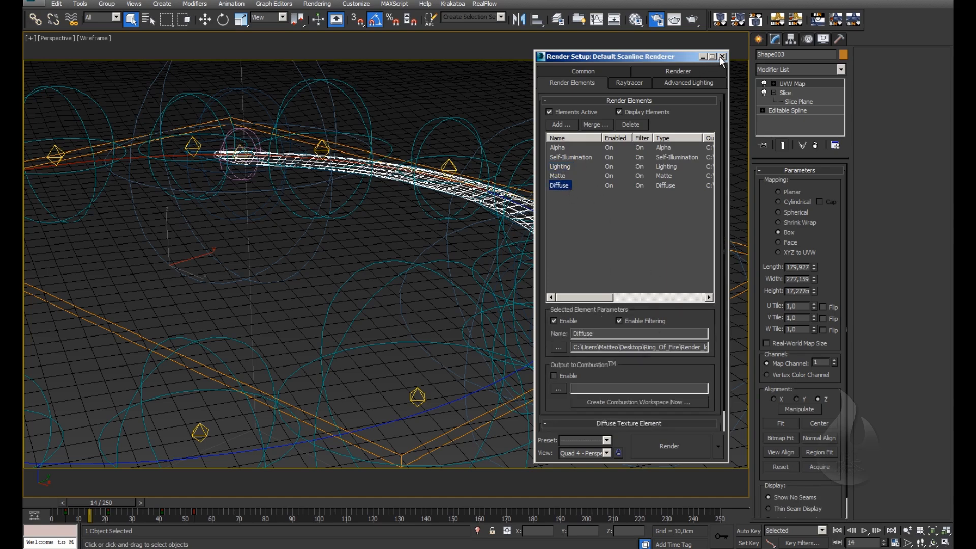
left_click_drag(671, 57, 675, 57)
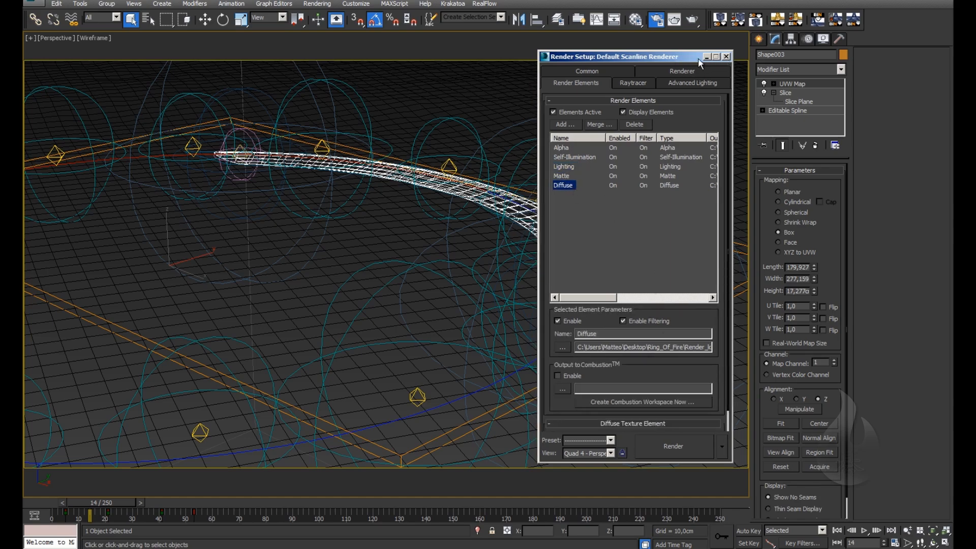
left_click(726, 57)
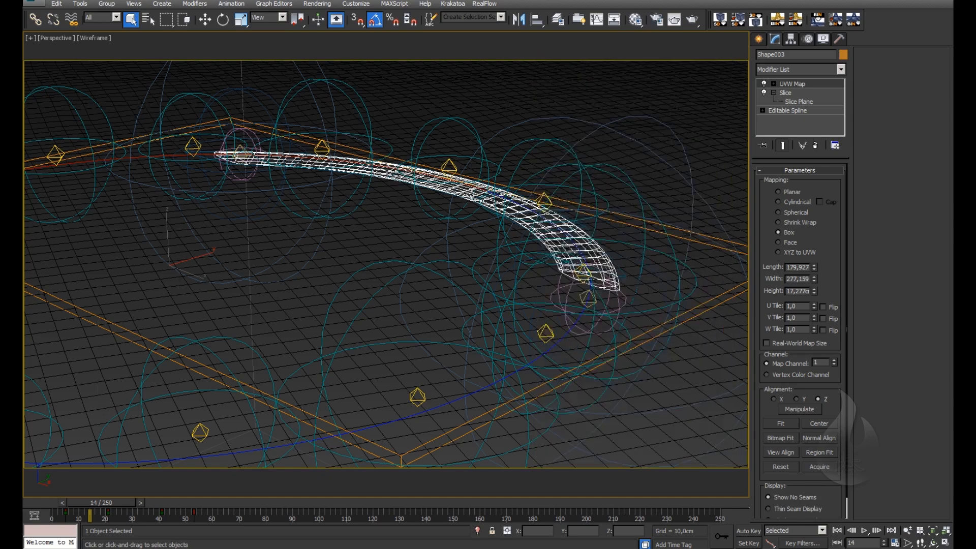
Step: Select the terrain mesh inside the ring and view its modifier stack with MeshSmooth and Displace
left_click(420, 298)
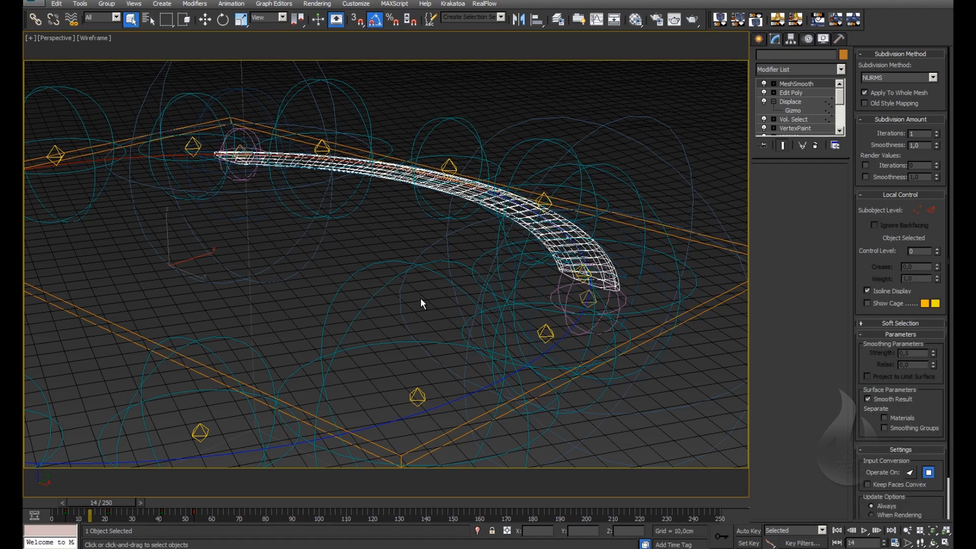
left_click(311, 336)
middle_click_drag(311, 335, 317, 334)
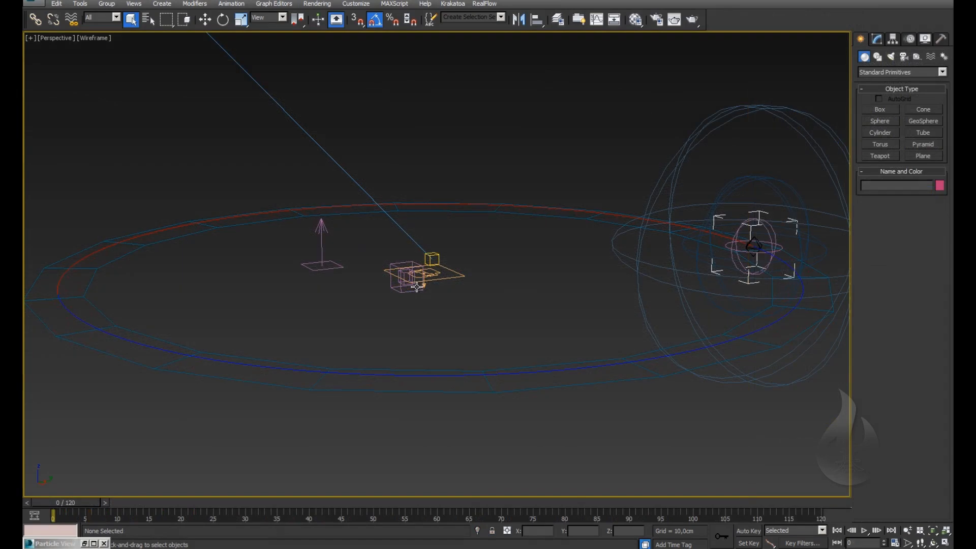
Step: Restore the minimized Particle View and move Event 001 farther to the right in the flow diagram
left_click(85, 544)
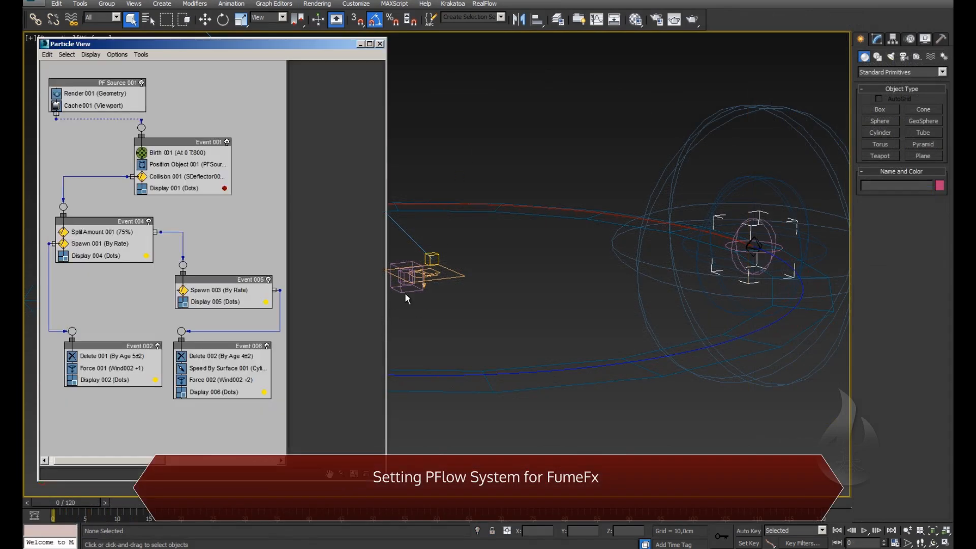
left_click_drag(149, 48, 162, 46)
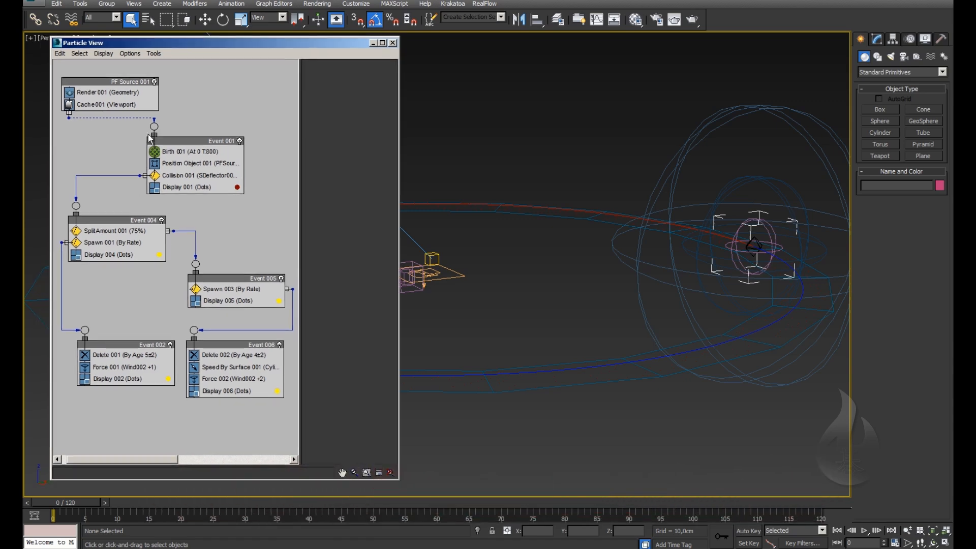
left_click_drag(173, 141, 205, 141)
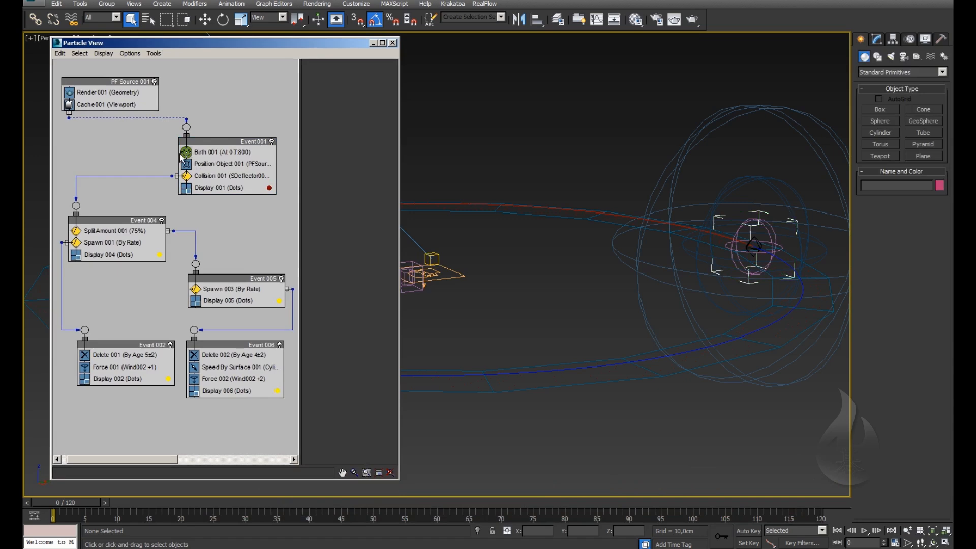
Step: Show the Position Object 001 settings in Event 001 and select the PFSource_Emitter ring in the viewport
left_click(240, 163)
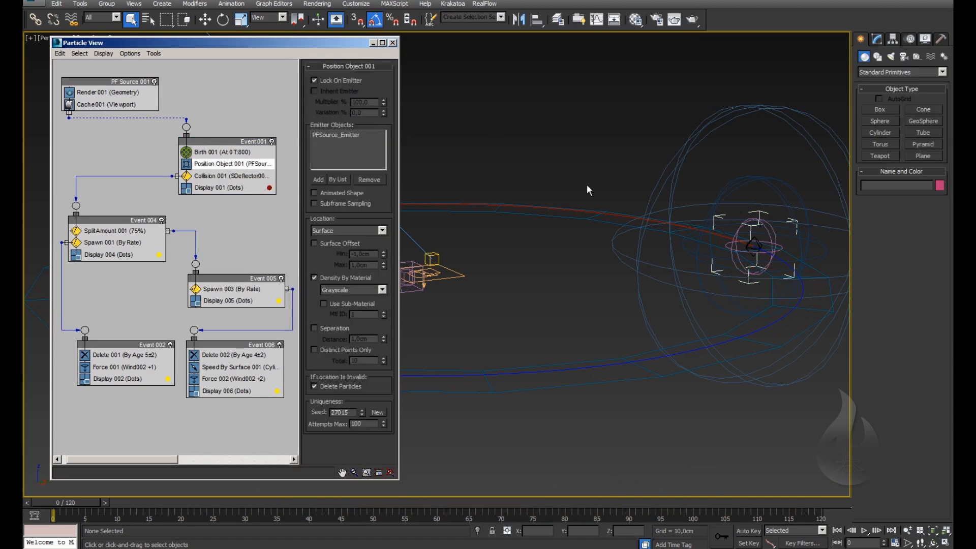
left_click(692, 238)
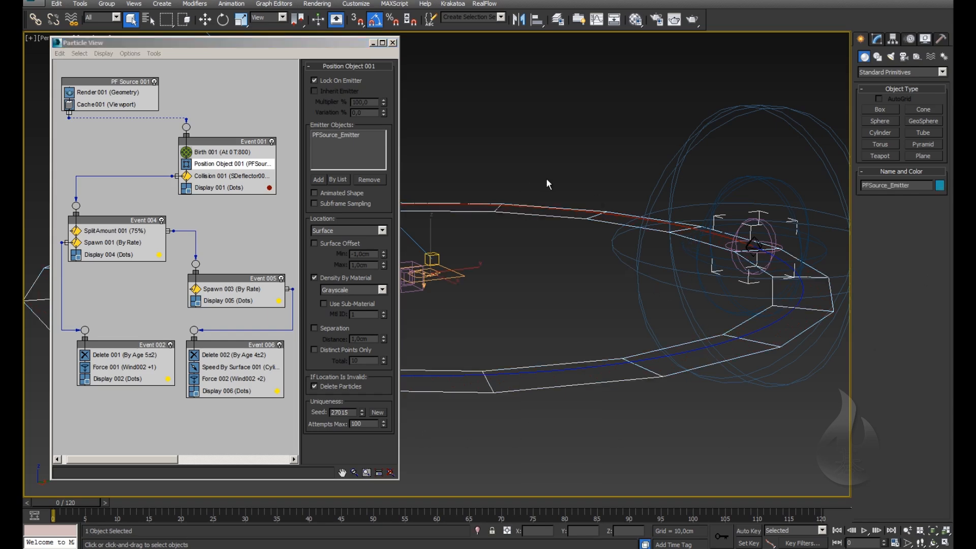
scroll(547, 184, "up", 5)
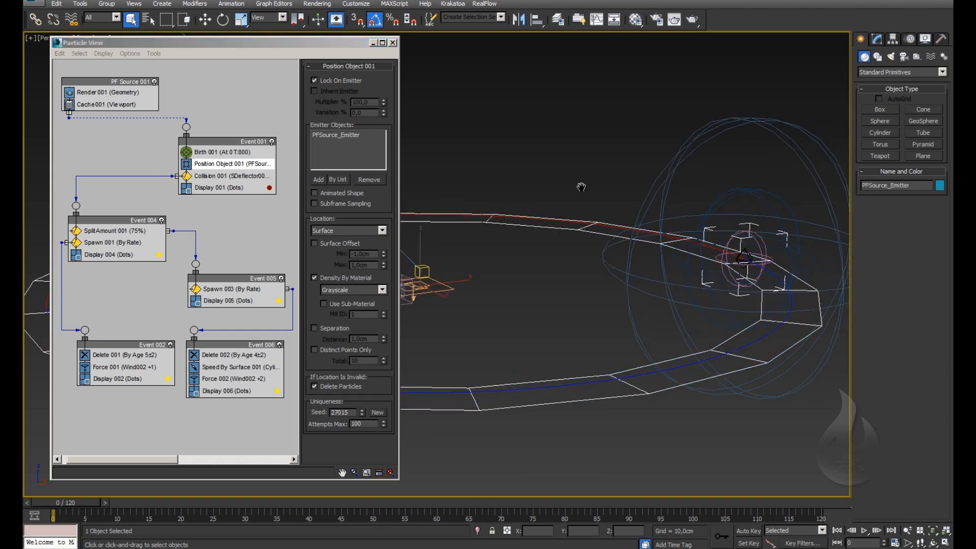
Step: Set the Display 001 type in Event 001 to Circles and examine the particles on the emitter ring
left_click(213, 187)
left_click(361, 81)
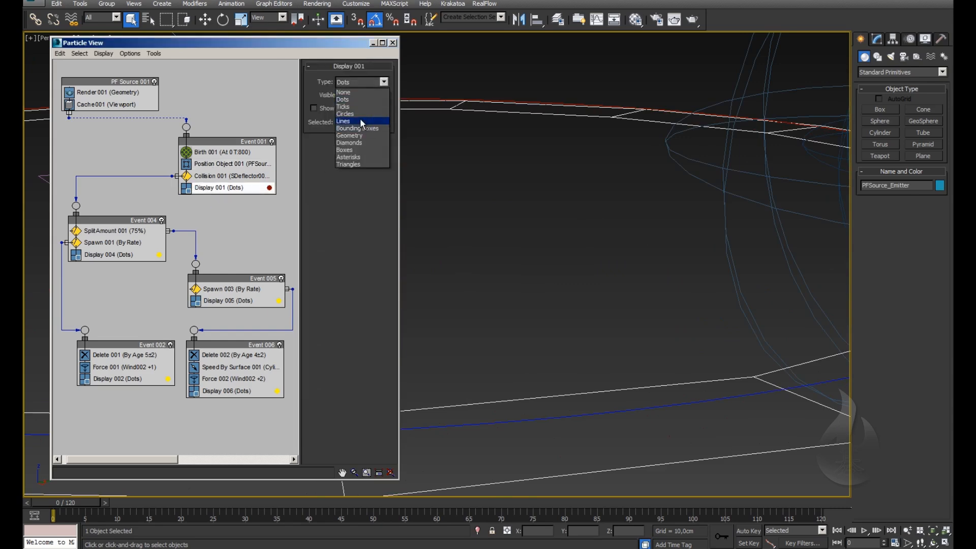
left_click(350, 114)
middle_click_drag(600, 148, 471, 186)
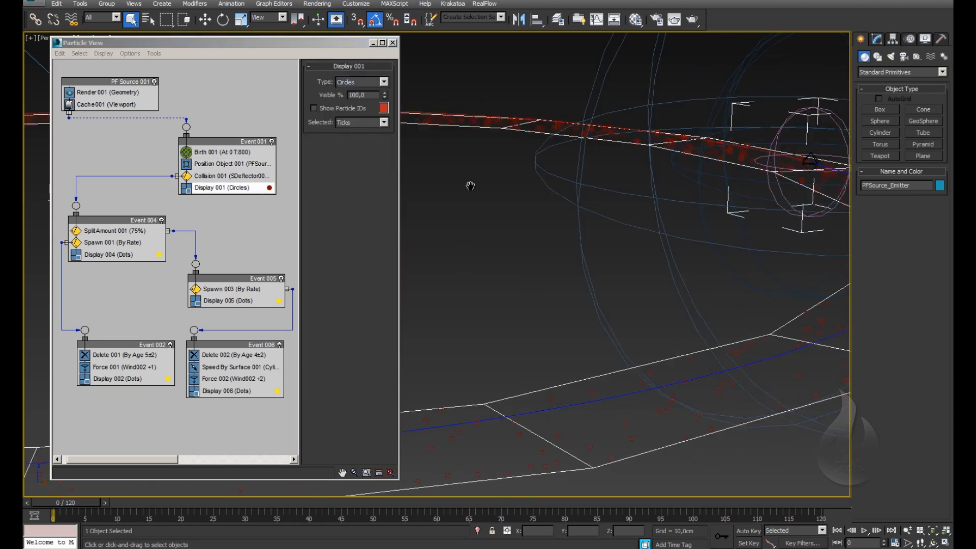
scroll(559, 191, "down", 4)
scroll(471, 336, "up", 4)
middle_click_drag(471, 336, 595, 284)
scroll(595, 284, "down", 2)
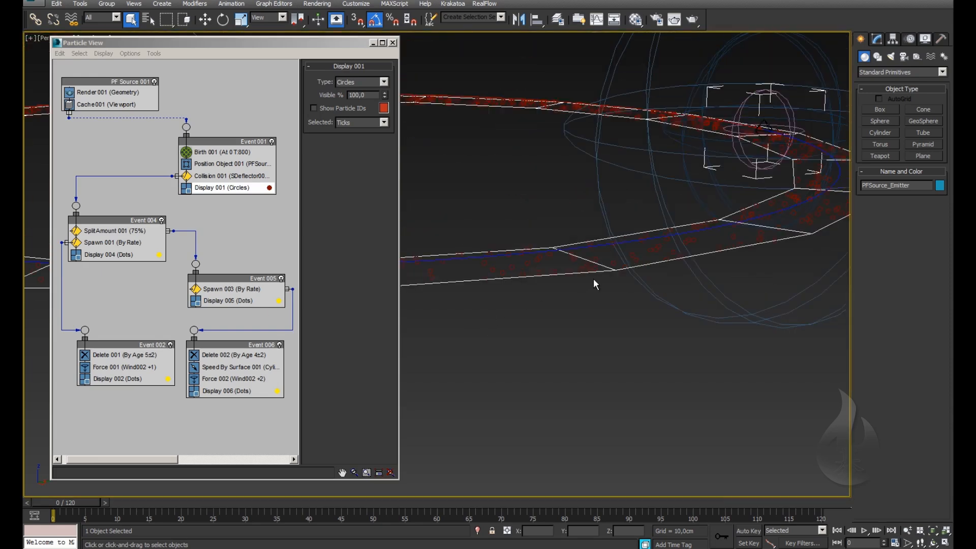
middle_click_drag(540, 270, 595, 265, "alt")
Step: Show the Collision 001 test's deflector list and settings, and view the deflector spheres up close
left_click(224, 177)
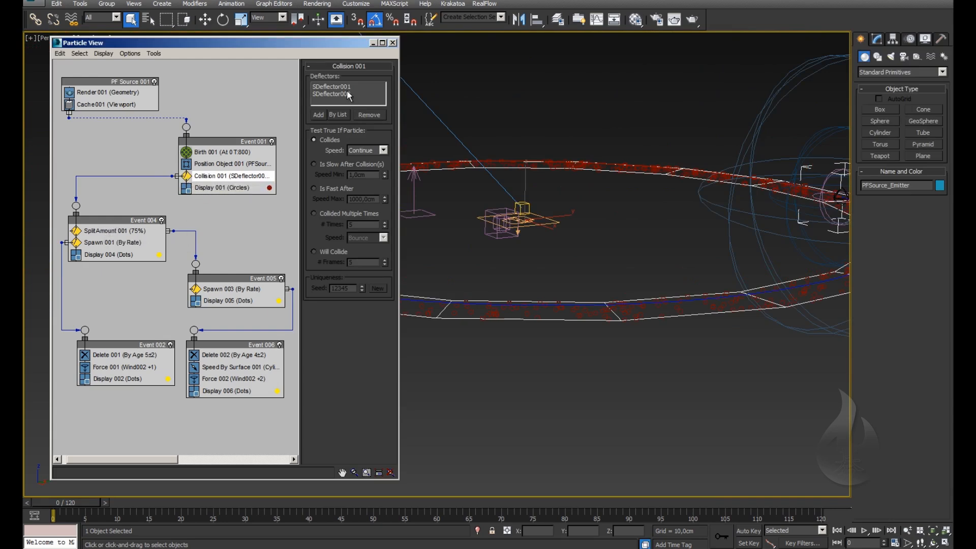
middle_click_drag(837, 198, 596, 227)
scroll(596, 229, "up", 5)
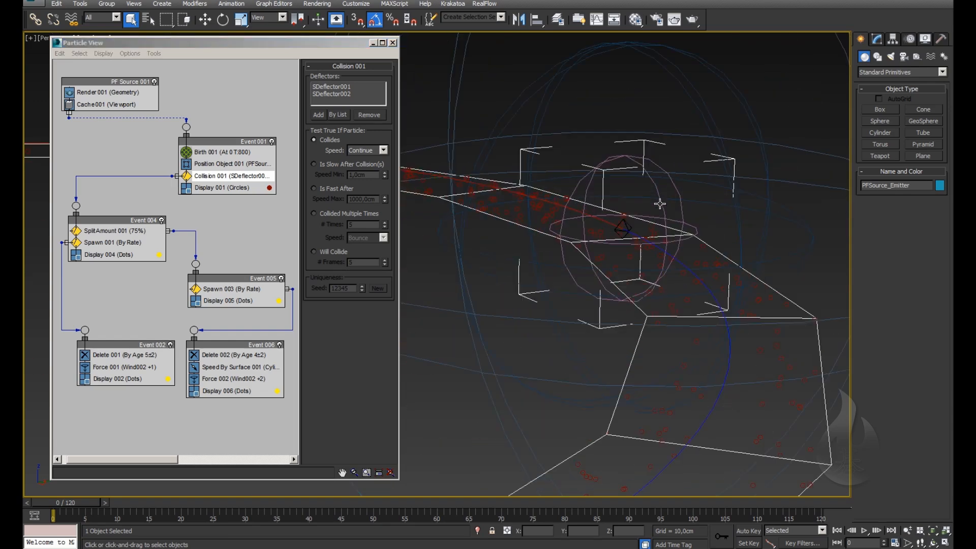
Step: Select the SDeflector002 space warp on the ring and move the timeline to frame 5
left_click(658, 193)
left_click(662, 214)
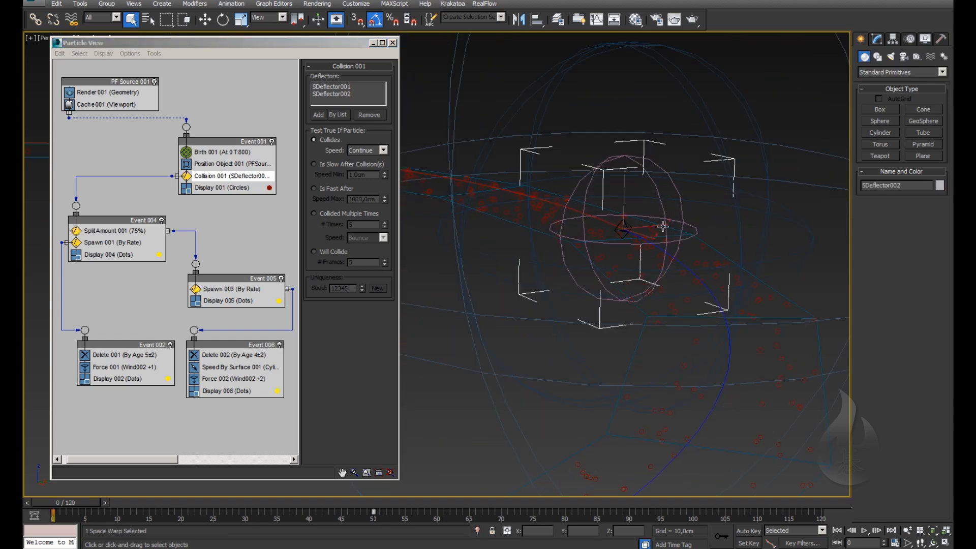
left_click_drag(65, 503, 98, 506)
key("q")
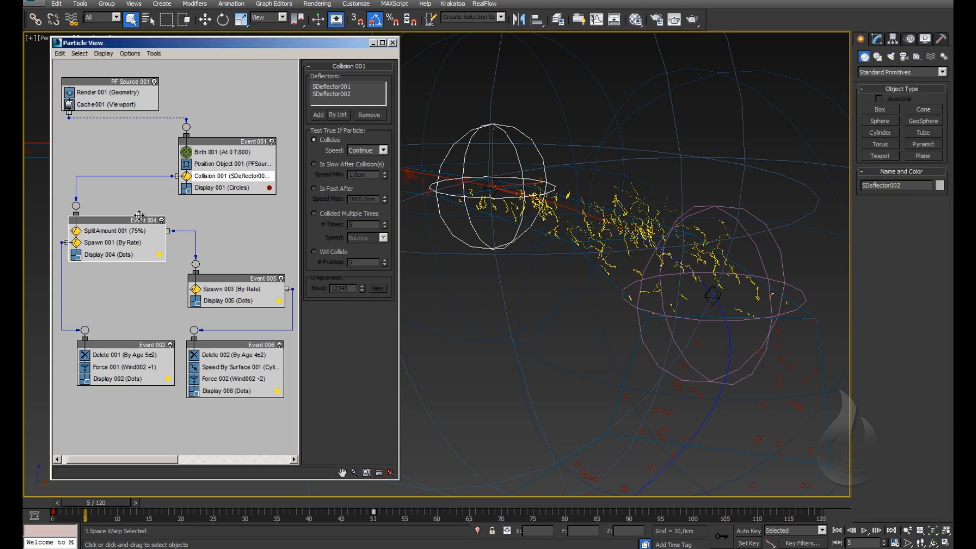
Step: Adjust the position of Event 004 in the flow diagram and view its Split Amount 001 and Spawn 001 settings
left_click_drag(129, 220, 125, 214)
left_click(121, 224)
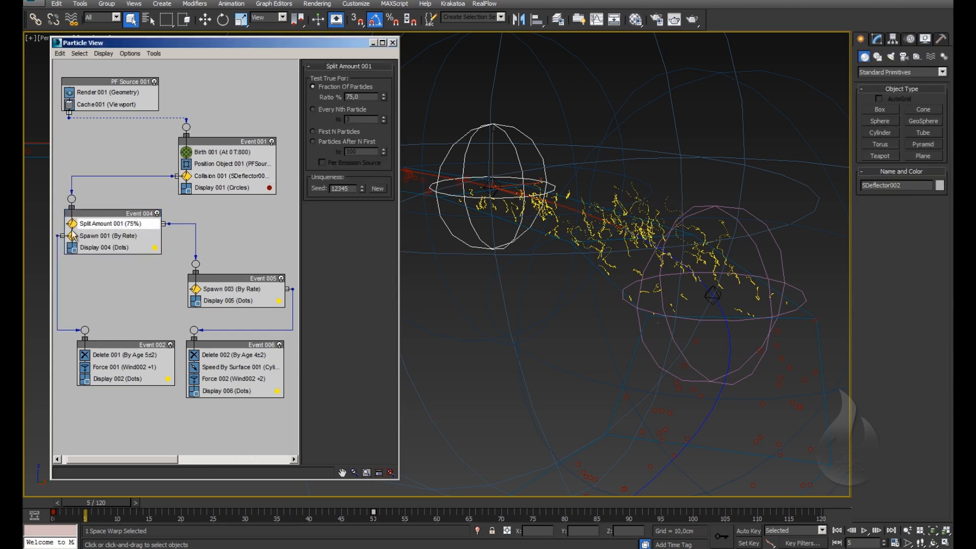
left_click(112, 236)
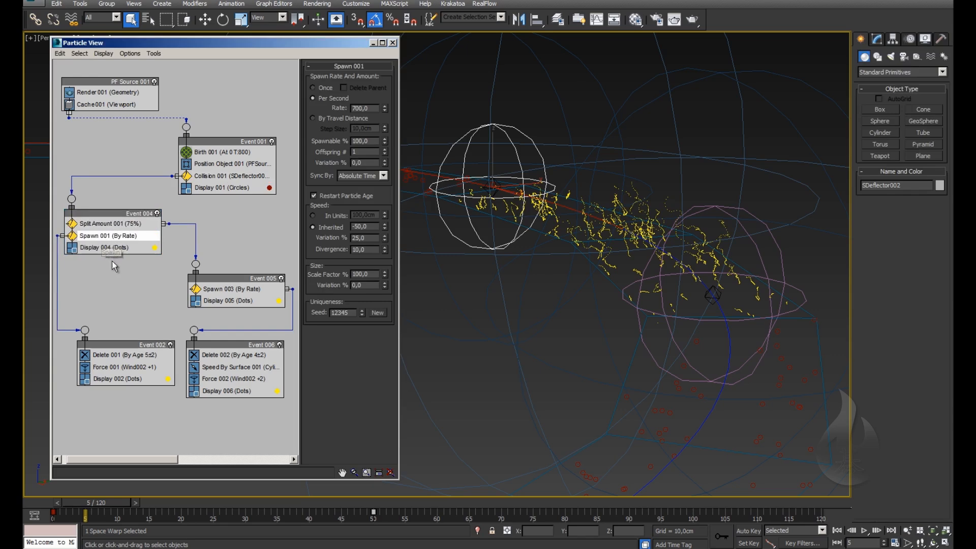
left_click_drag(122, 213, 132, 213)
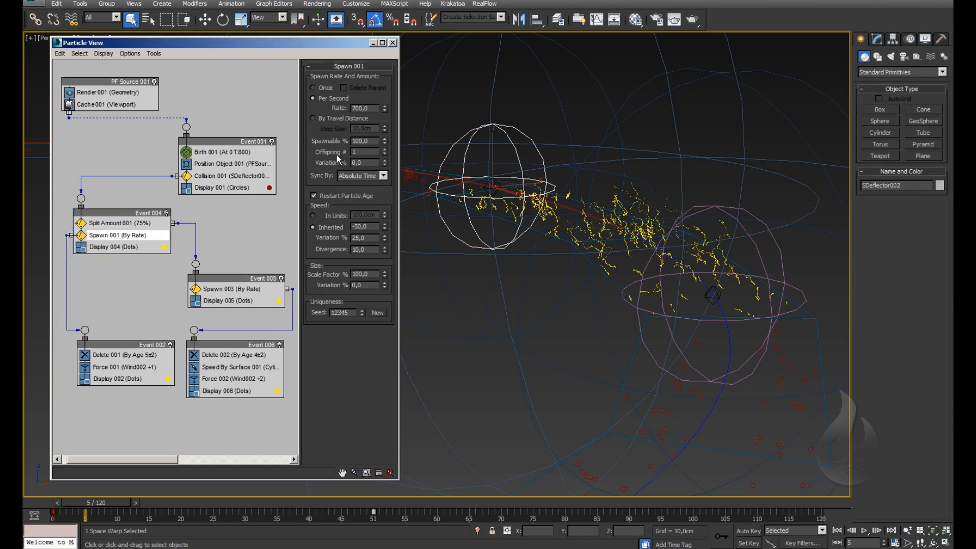
left_click(155, 223)
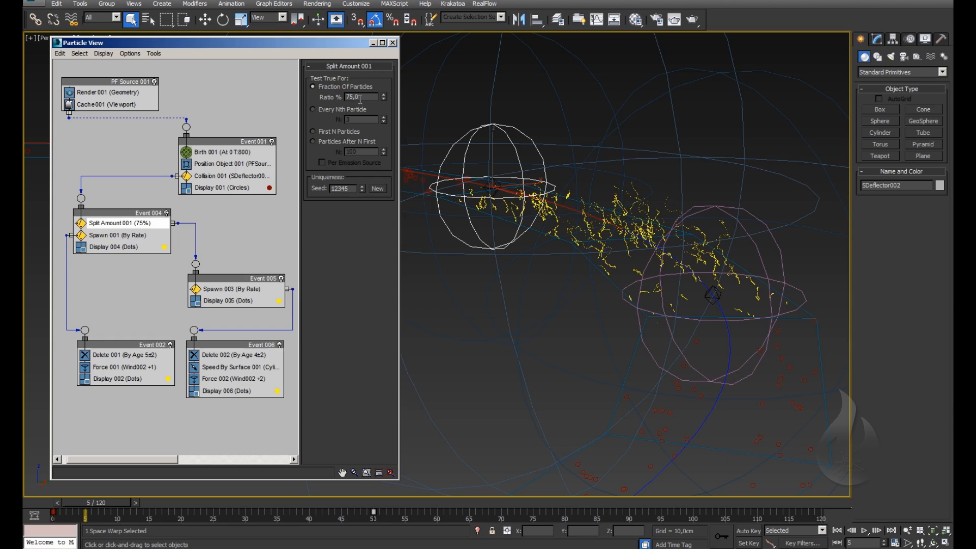
Step: View the Spawn 003 parameters in Event 005
scroll(259, 241, "down", 3)
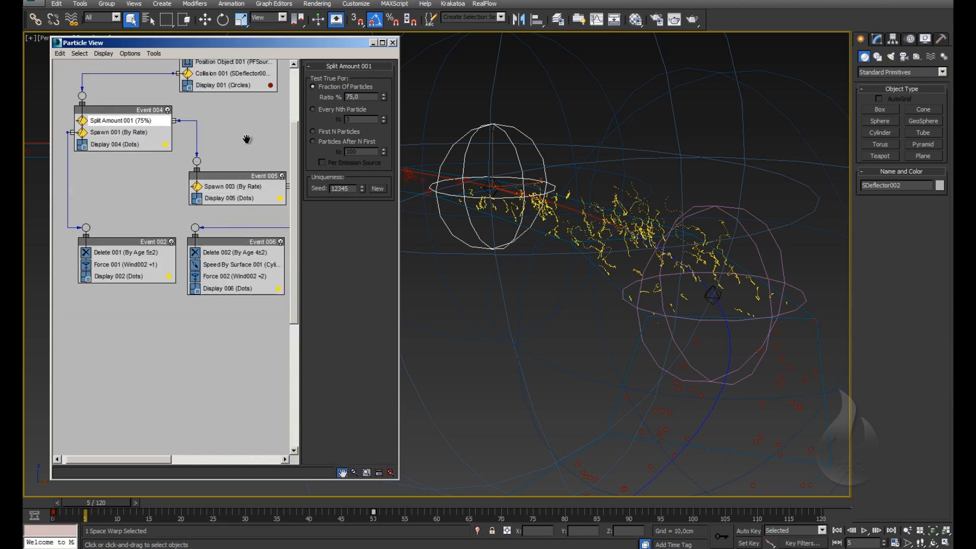
middle_click_drag(248, 140, 239, 143)
left_click(222, 183)
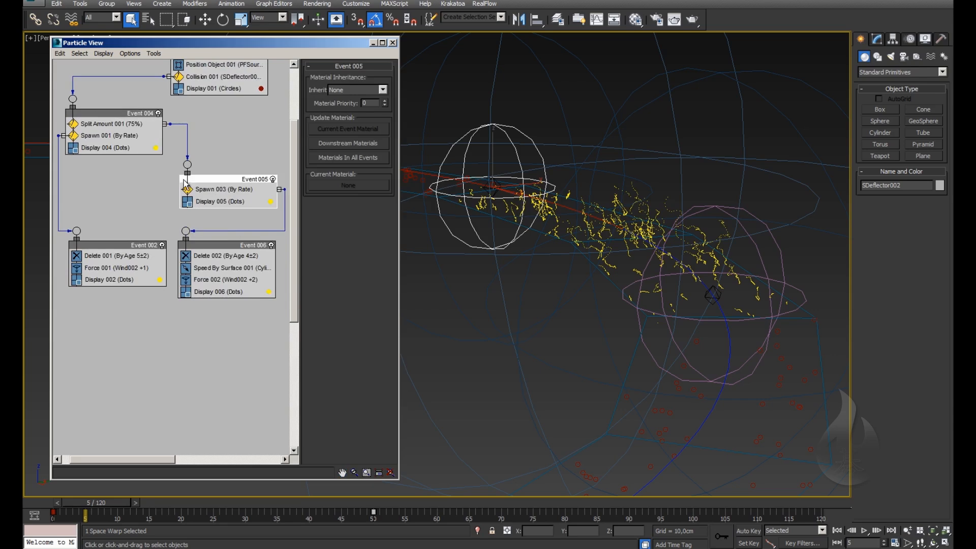
left_click(226, 188)
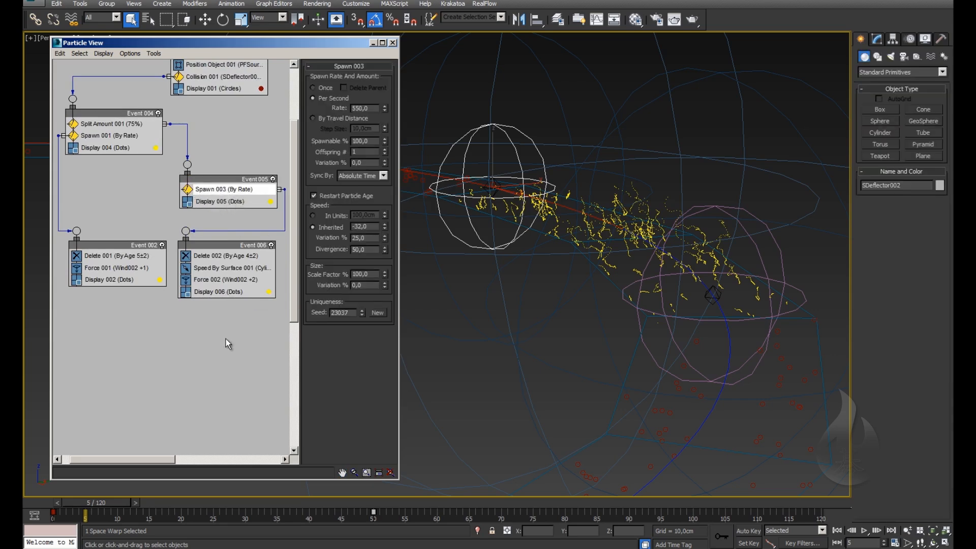
Step: View the settings of Event 006 and Event 002 and shift Event 002 slightly in the flow diagram
left_click(239, 246)
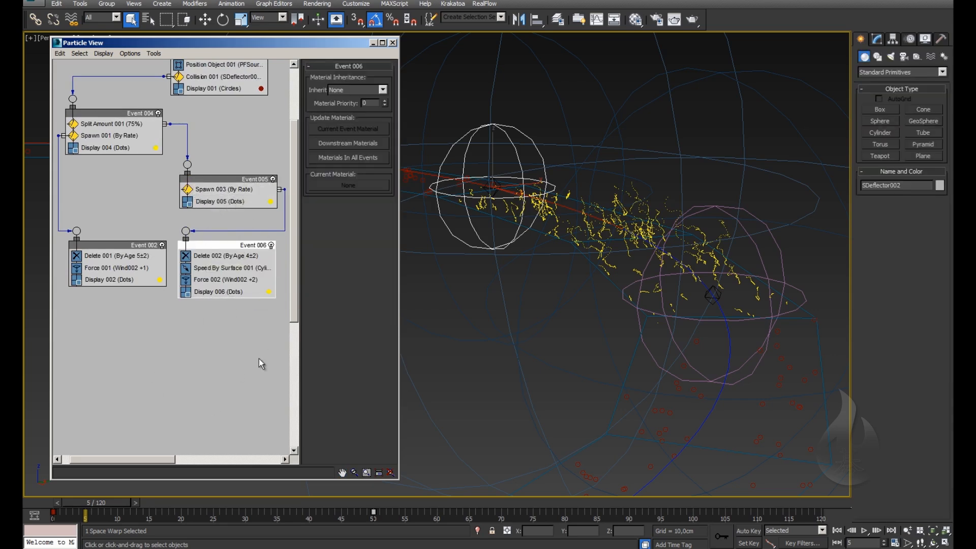
middle_click_drag(129, 407, 147, 422)
left_click(148, 263)
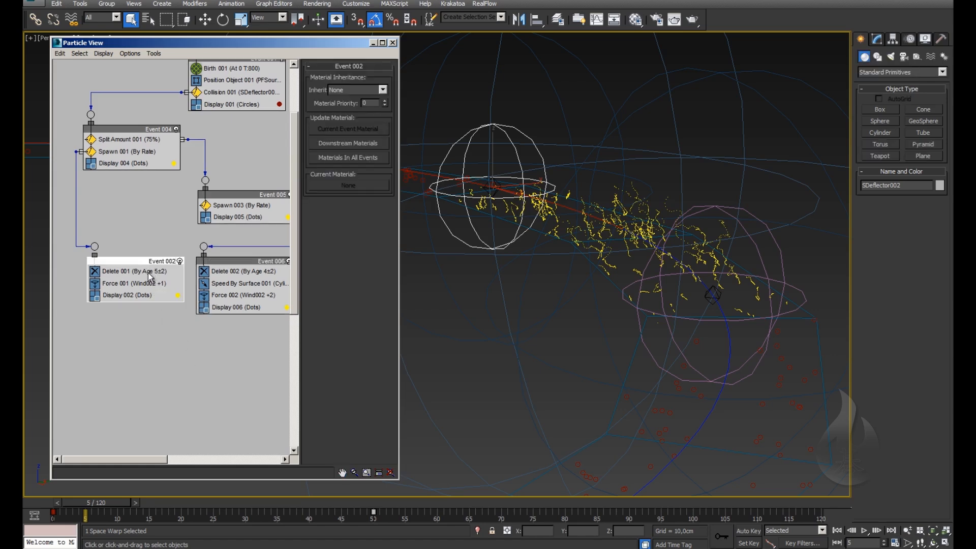
mouse_move(143, 261)
left_mouse_down()
mouse_move(143, 273)
mouse_move(136, 257)
left_mouse_up()
Step: View the Force 002 operator's space warp list and influence settings in Event 006
middle_click_drag(218, 355, 182, 357)
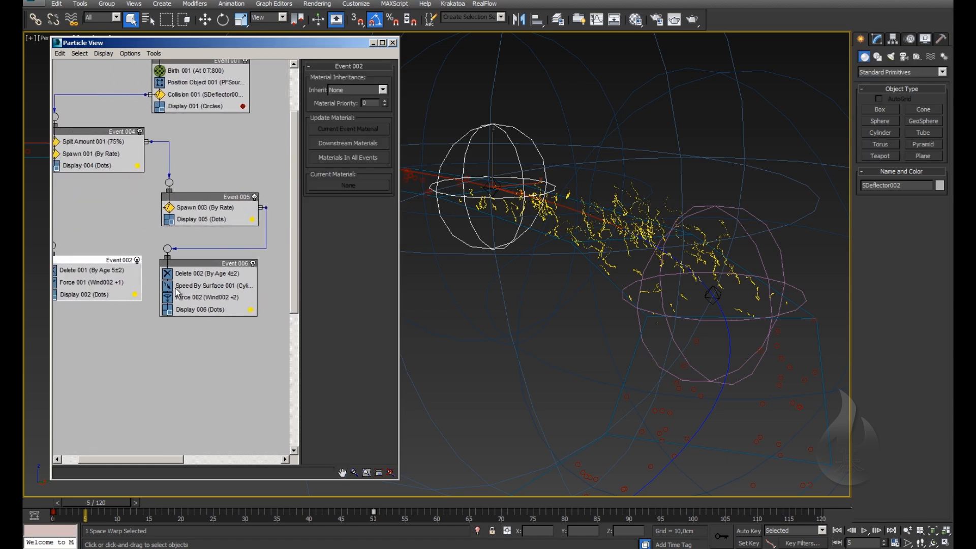
left_click(182, 300)
middle_click_drag(201, 93, 207, 117)
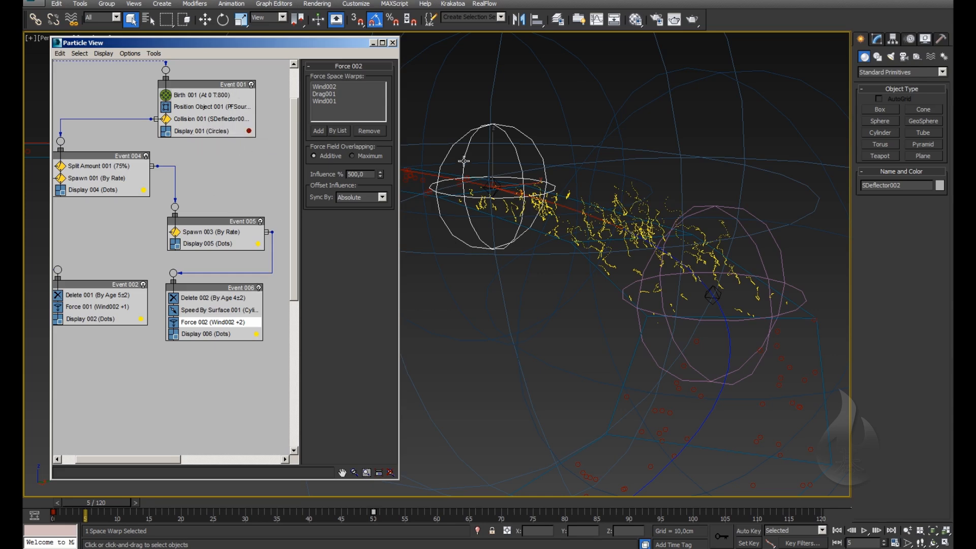
Step: Examine the force space warps near the centre of the ring up close
middle_click_drag(463, 160, 585, 198)
scroll(584, 198, "down", 4)
middle_click_drag(523, 225, 732, 231)
scroll(529, 238, "down", 1)
scroll(530, 238, "up", 5)
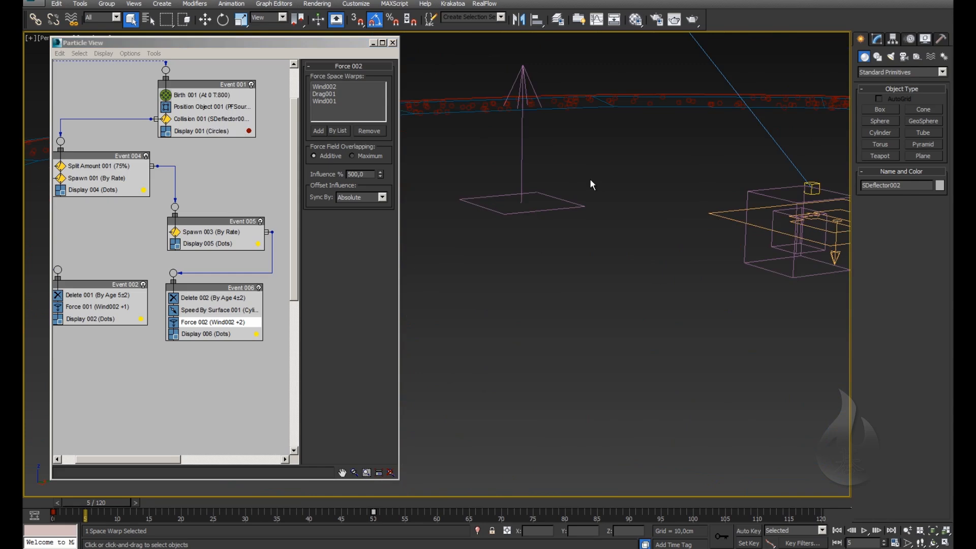
middle_click_drag(590, 178, 527, 232)
scroll(527, 233, "down", 3)
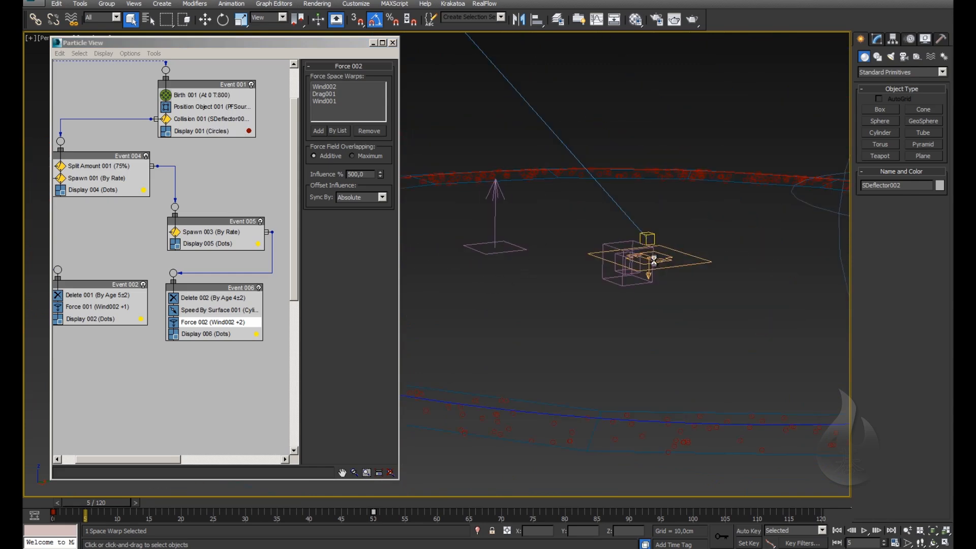
left_click(619, 272)
Step: Clear the selection and examine the whole ring, then the particles between the two deflector spheres
middle_click_drag(674, 179, 575, 258)
left_click(571, 147)
scroll(571, 143, "down", 3)
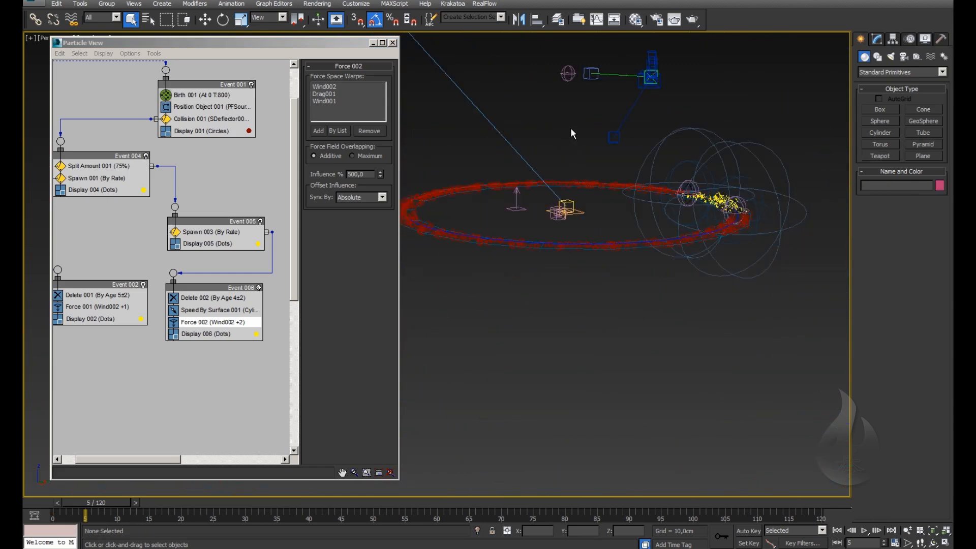
left_click_drag(567, 69, 565, 73)
left_click(631, 123)
middle_click_drag(626, 193, 614, 206)
scroll(707, 208, "up", 4)
middle_click_drag(735, 174, 685, 225)
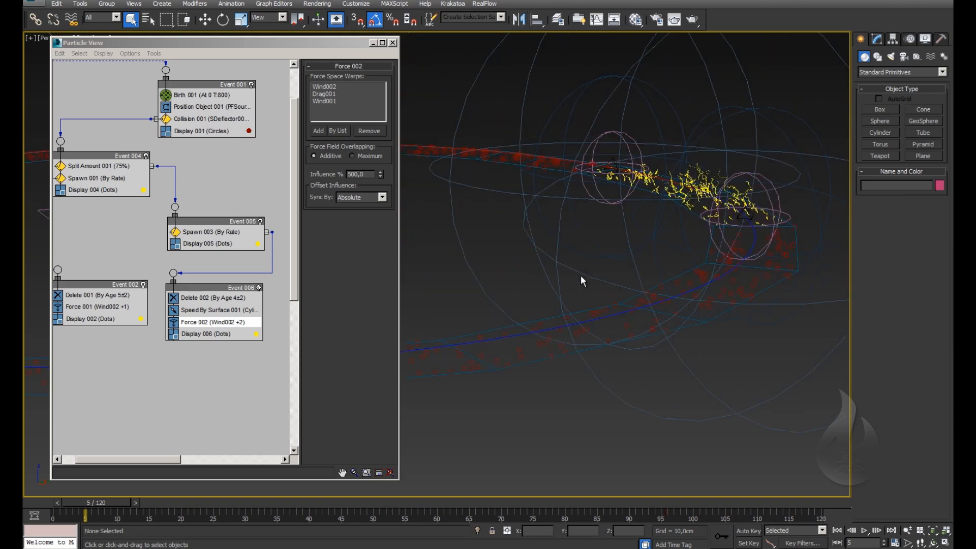
Step: Minimize Particle View and play the particle animation around the ring, stopping at frame 27
left_click(372, 44)
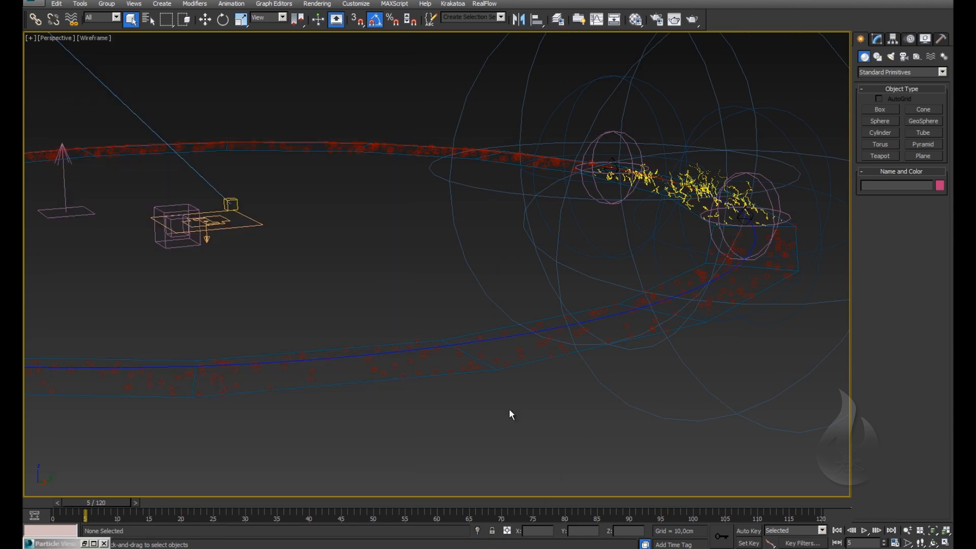
scroll(450, 315, "down", 5)
scroll(407, 311, "up", 3)
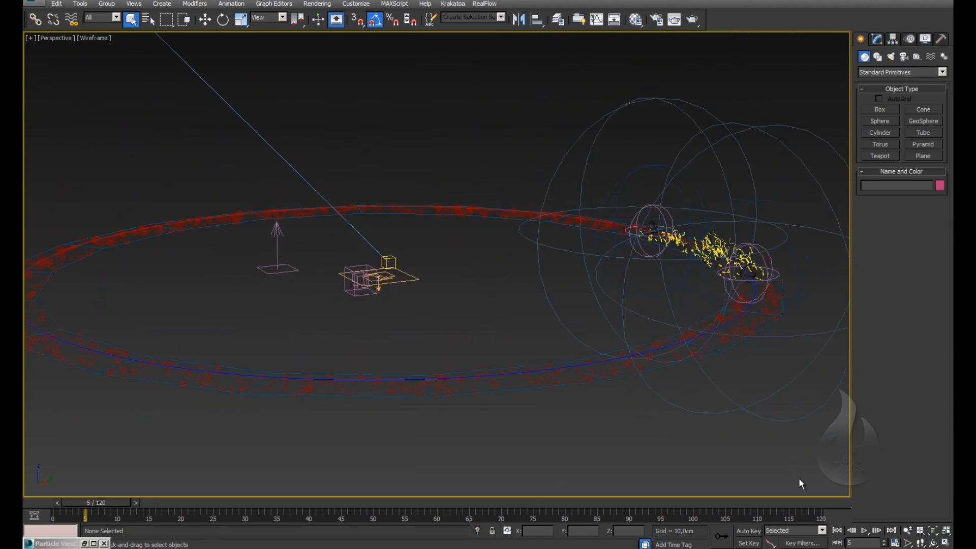
left_click(865, 531)
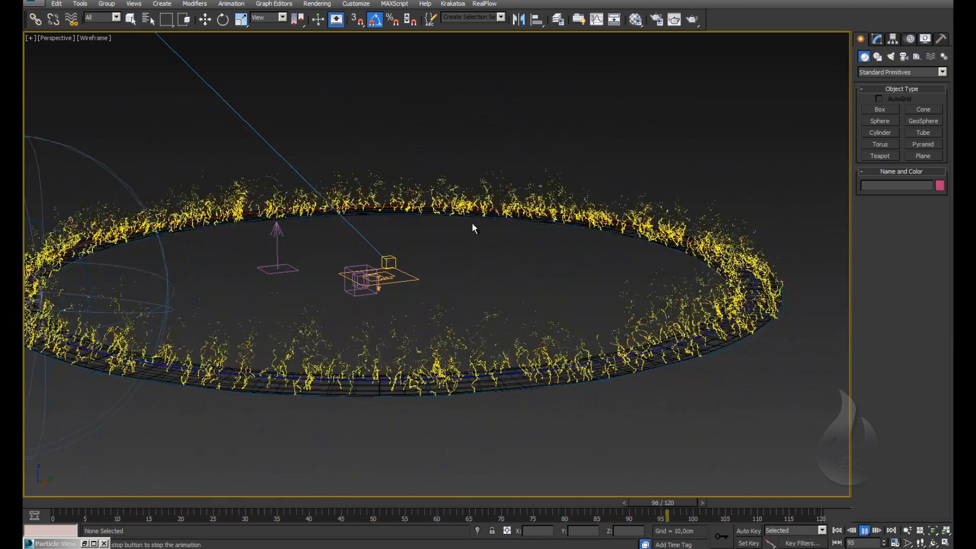
middle_click_drag(463, 237, 503, 226)
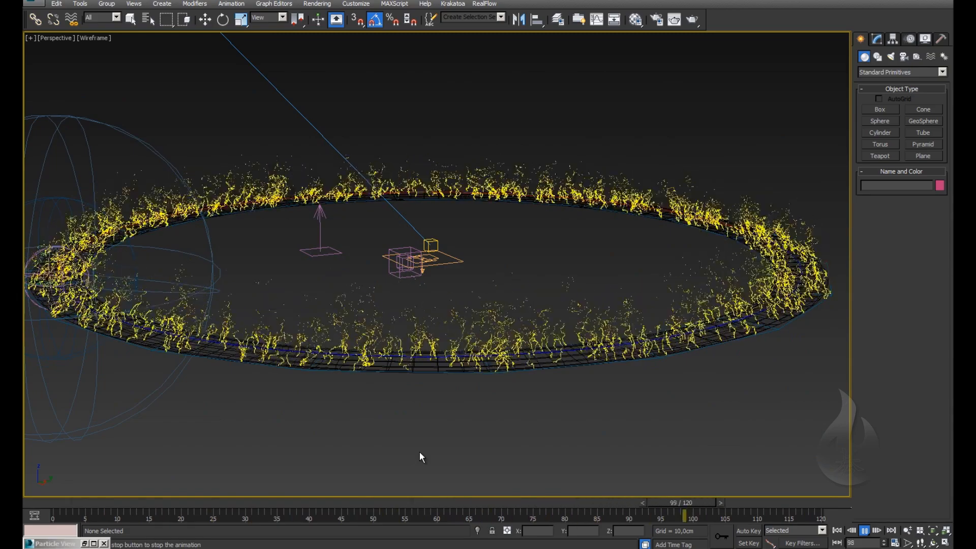
left_click_drag(385, 504, 249, 504)
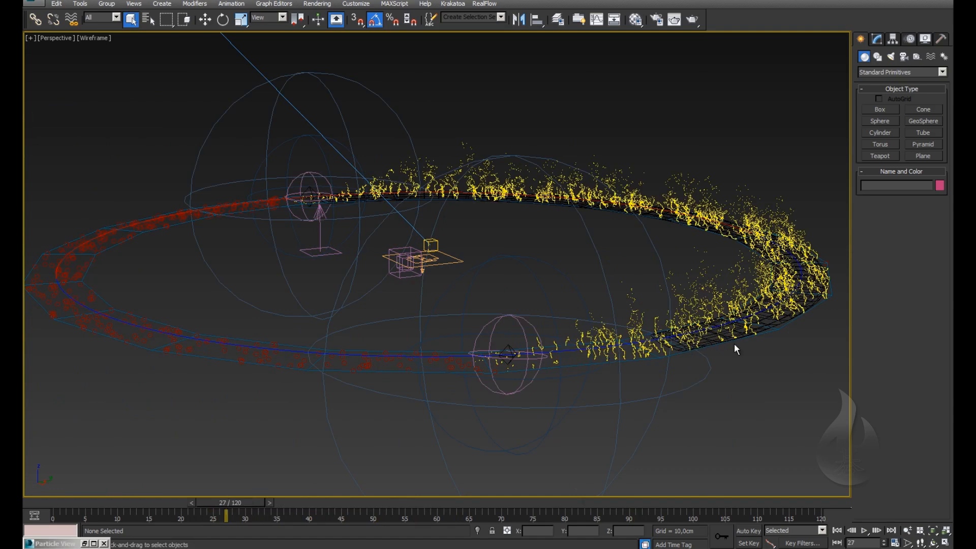
Step: Select the Shape003 strip and the SDeflector001 sphere in turn, and clear the selection
left_click(713, 340)
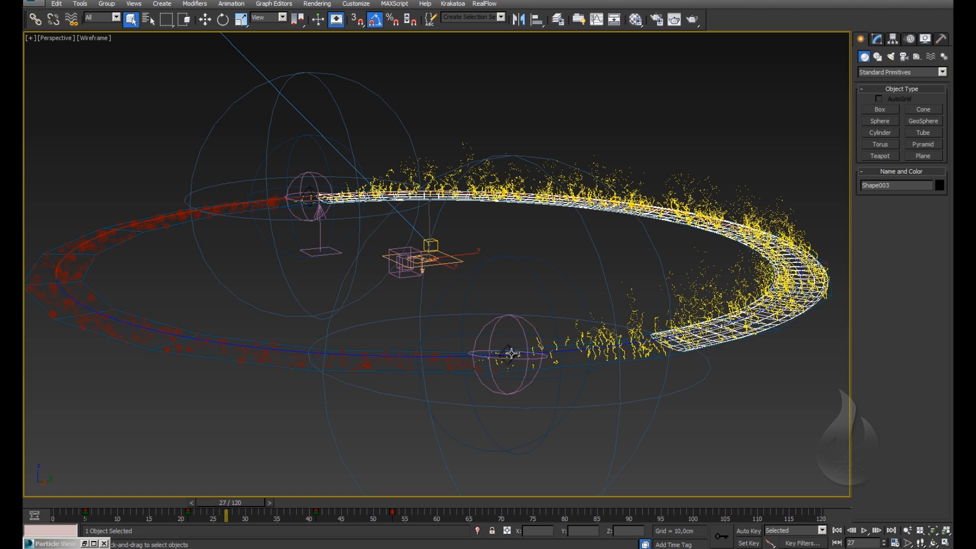
left_click(524, 327)
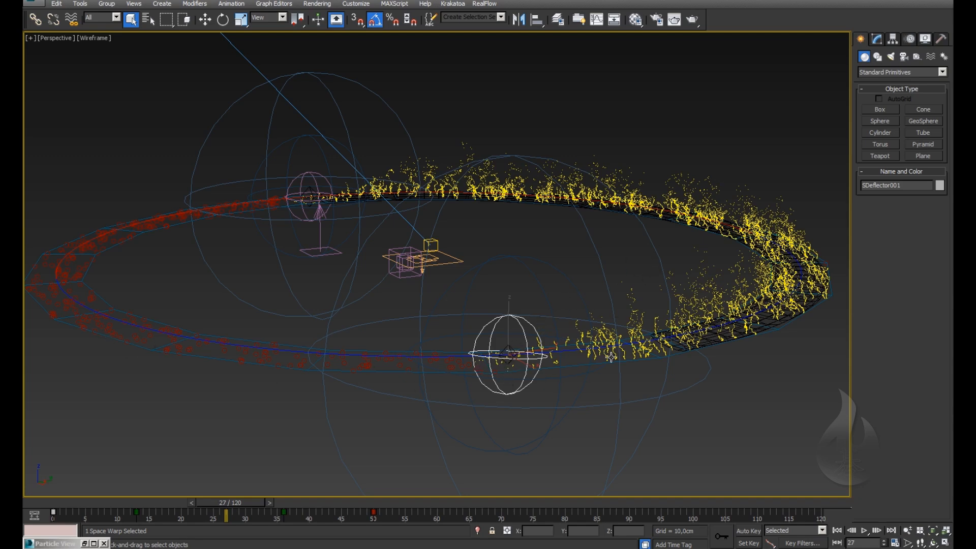
left_click(517, 295)
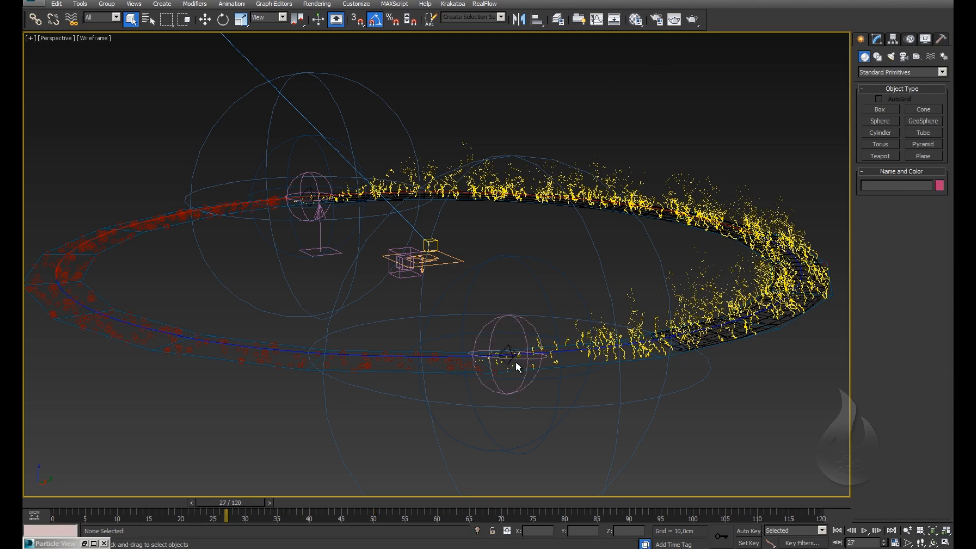
Step: Select the Omni002 light inside the deflector sphere and view its general parameters
scroll(515, 365, "up", 10)
scroll(497, 331, "down", 4)
left_click(497, 327)
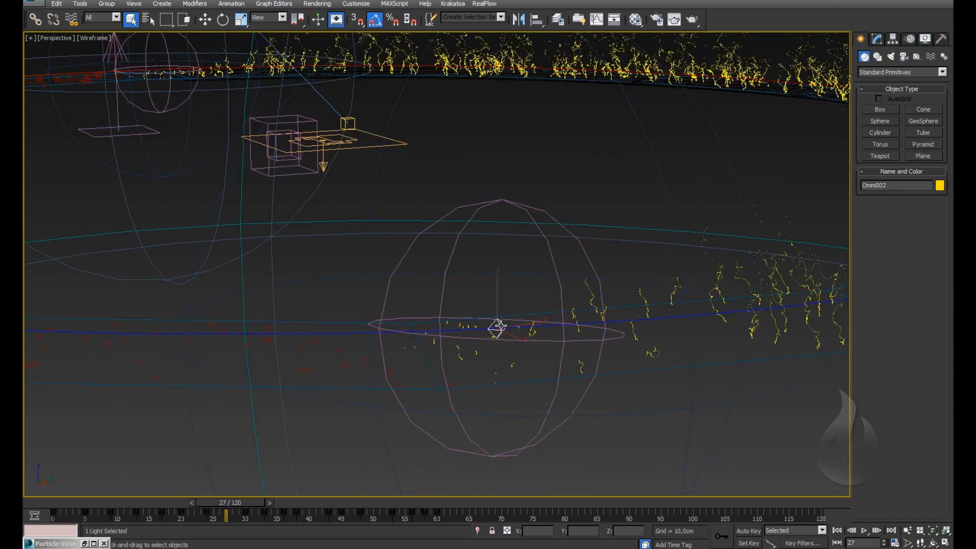
left_click(877, 38)
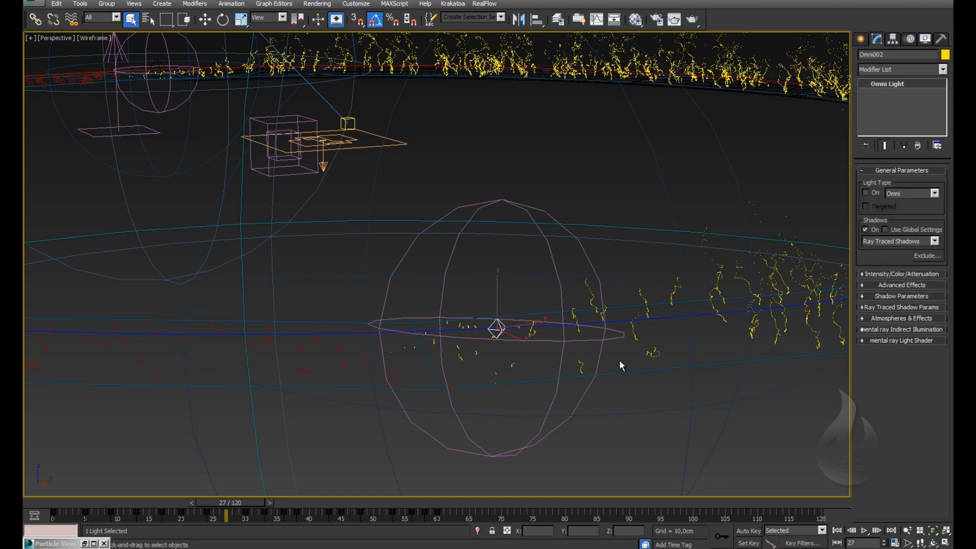
middle_click_drag(619, 360, 684, 289, "alt")
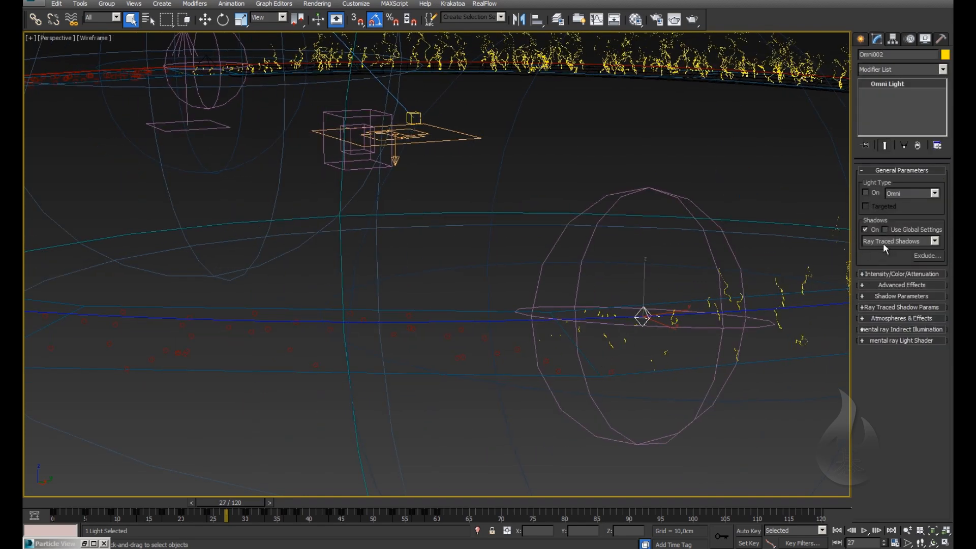
middle_click_drag(419, 412, 478, 328)
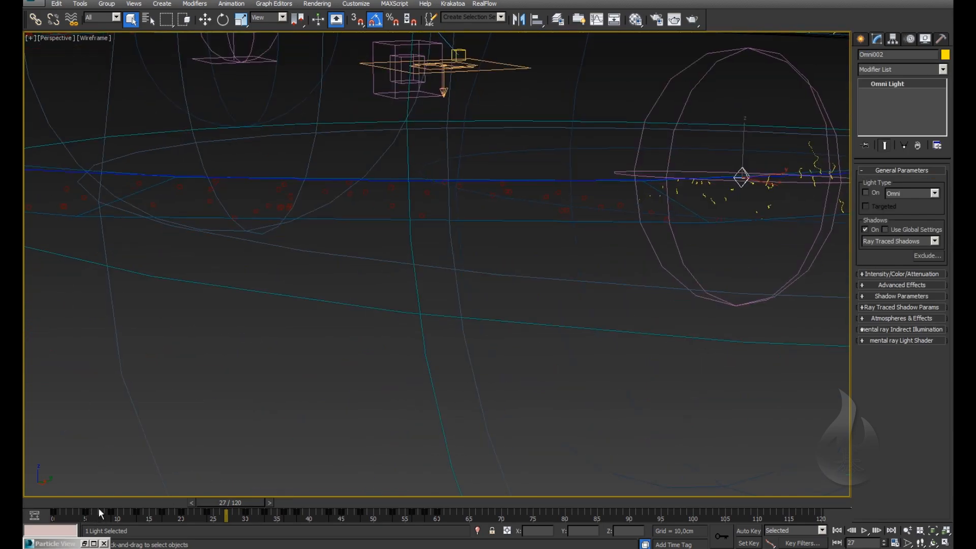
Step: Move the timeline to frame 31 and examine the Omni002 light's position along the ring
left_click_drag(248, 503, 269, 504)
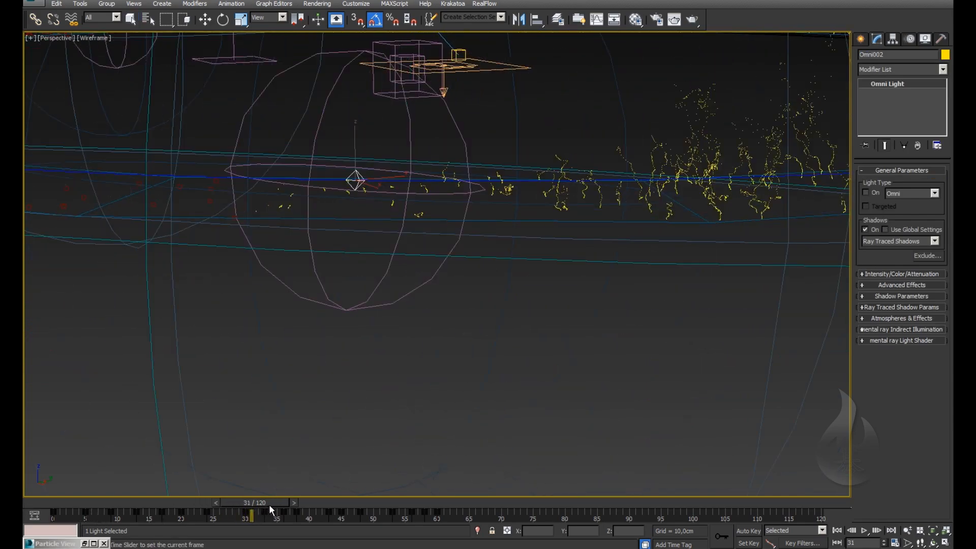
middle_click_drag(765, 207, 693, 277)
scroll(686, 278, "down", 5)
middle_click_drag(488, 297, 464, 312)
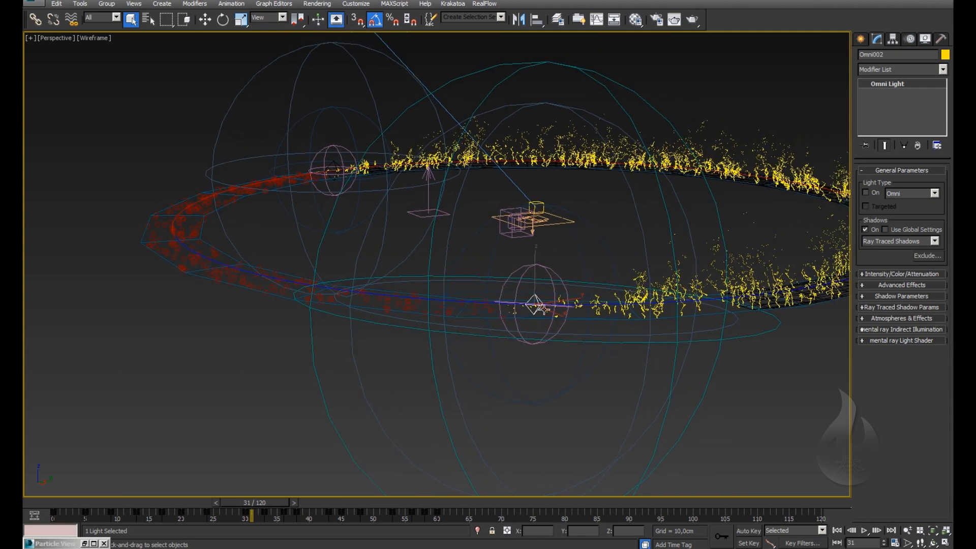
middle_click_drag(679, 325, 545, 330)
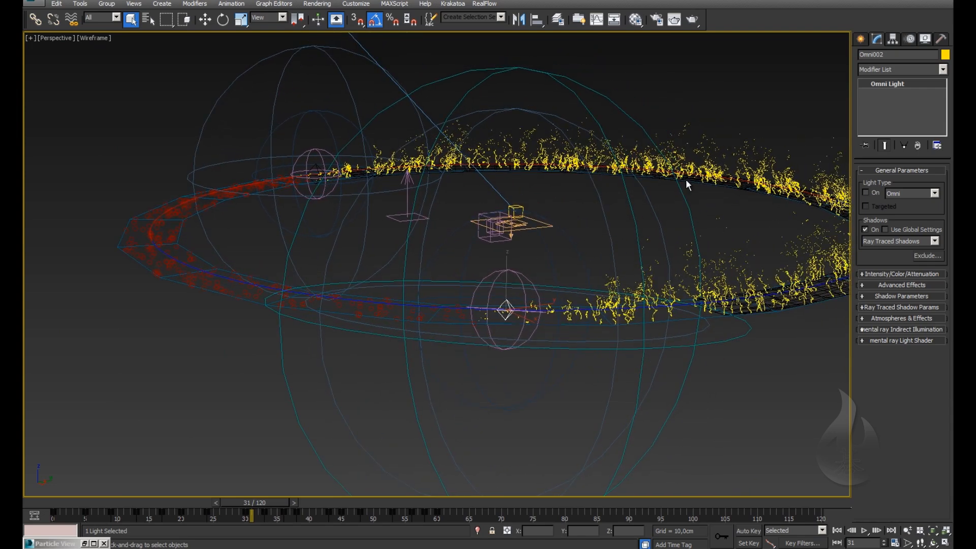
middle_click_drag(686, 184, 483, 295, "alt")
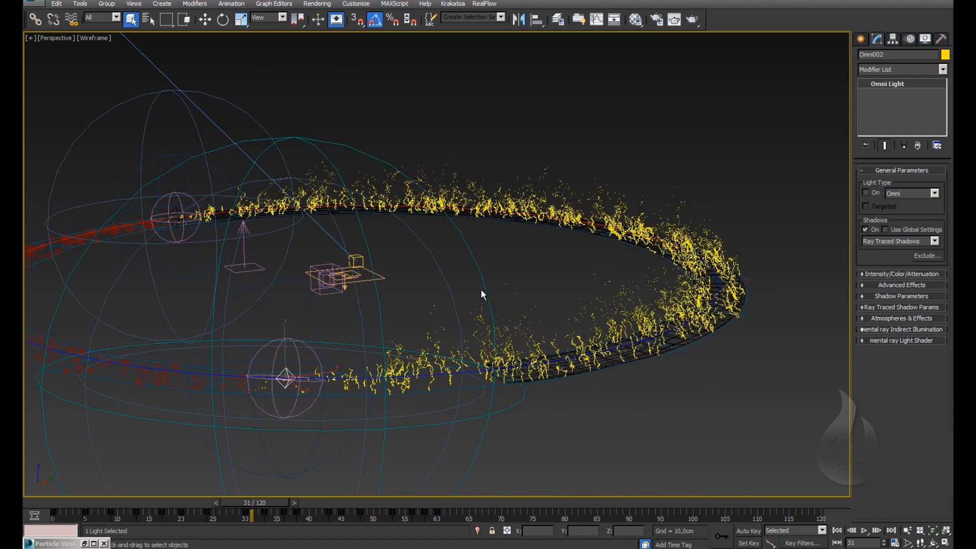
Step: Clear the selection and return the timeline to frame 0
left_click(414, 281)
scroll(414, 282, "down", 2)
middle_click_drag(394, 298, 435, 293)
scroll(435, 292, "up", 2)
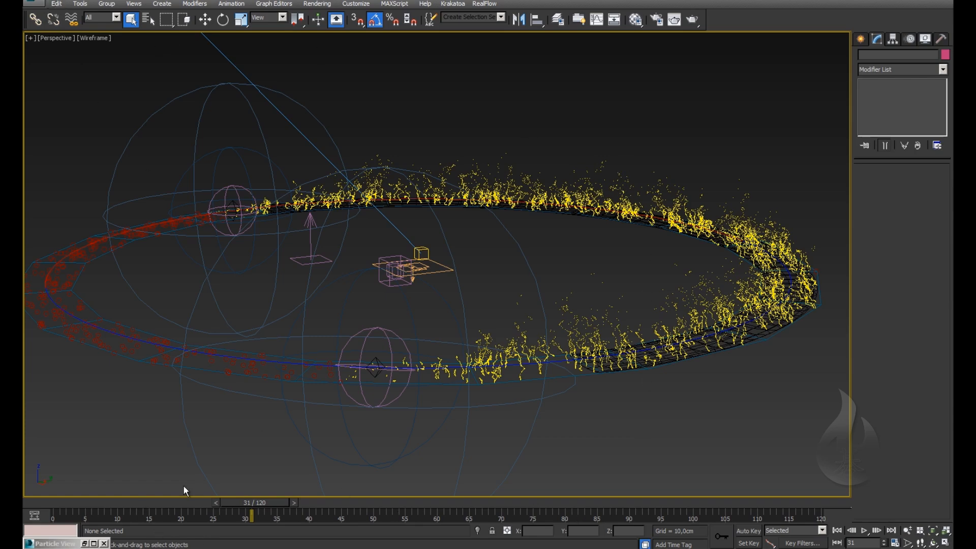
left_click_drag(252, 503, 65, 502)
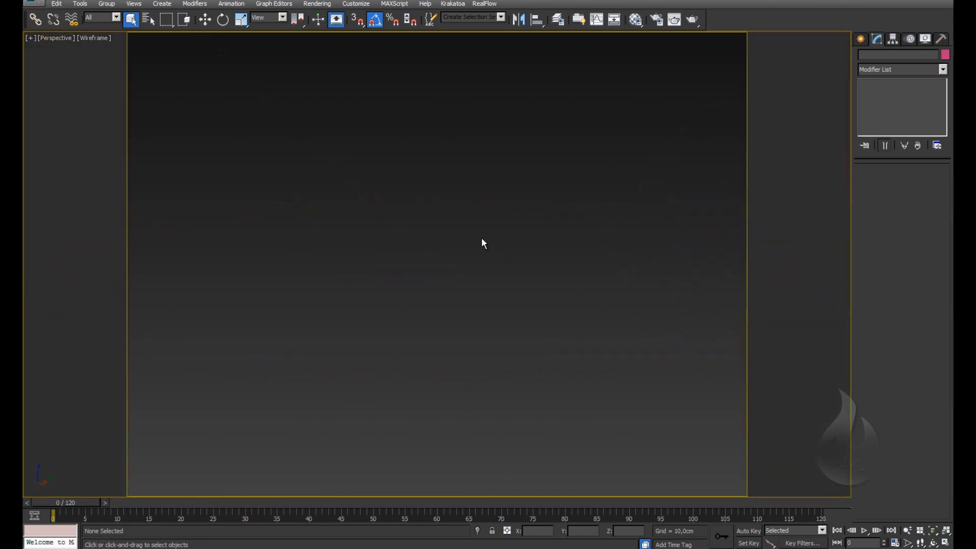
Step: Display the home grid in the empty scene and show the object creation controls
key("g")
middle_click_drag(463, 253, 403, 276, "alt")
left_click(861, 40)
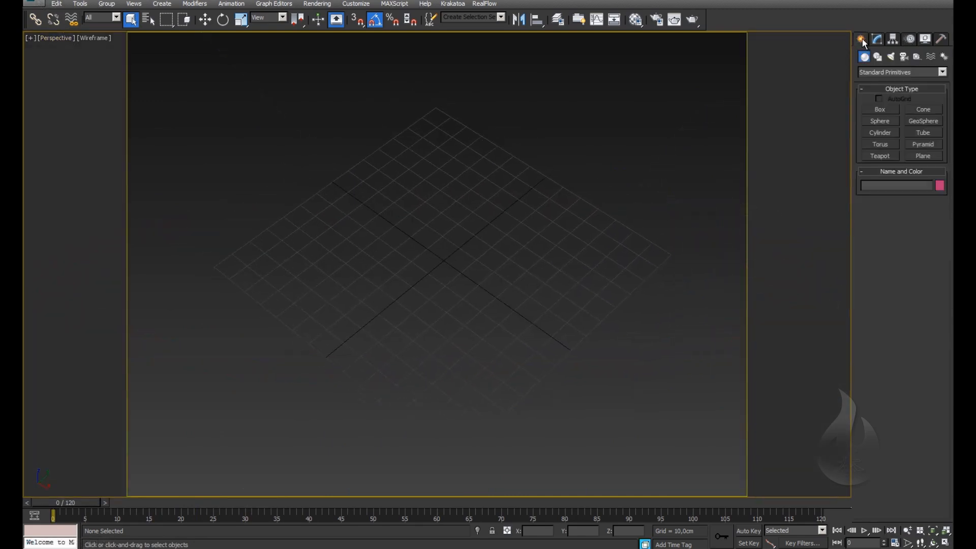
left_click(882, 74)
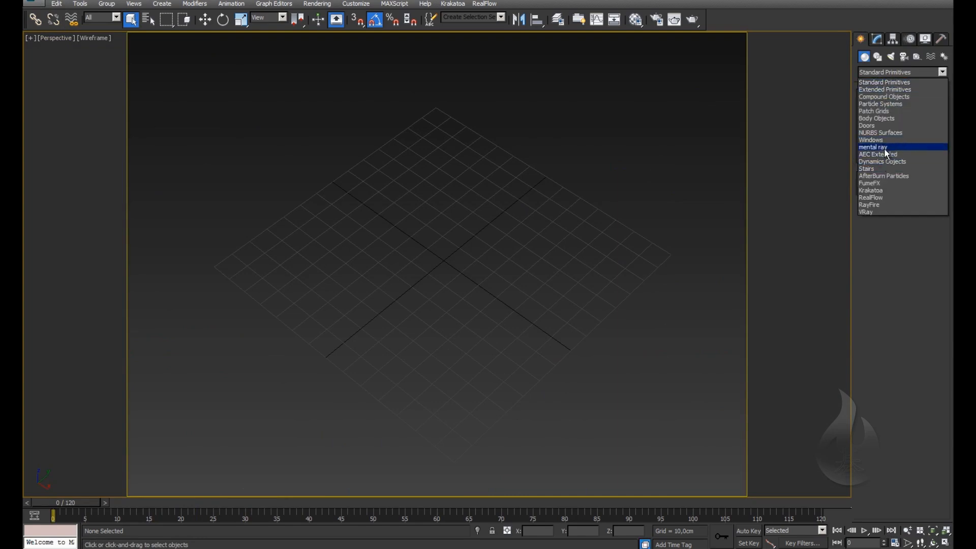
left_click(897, 254)
Step: Draw an open S-shaped line with four points across the grid, using Bezier curves at the middle points
left_click(882, 57)
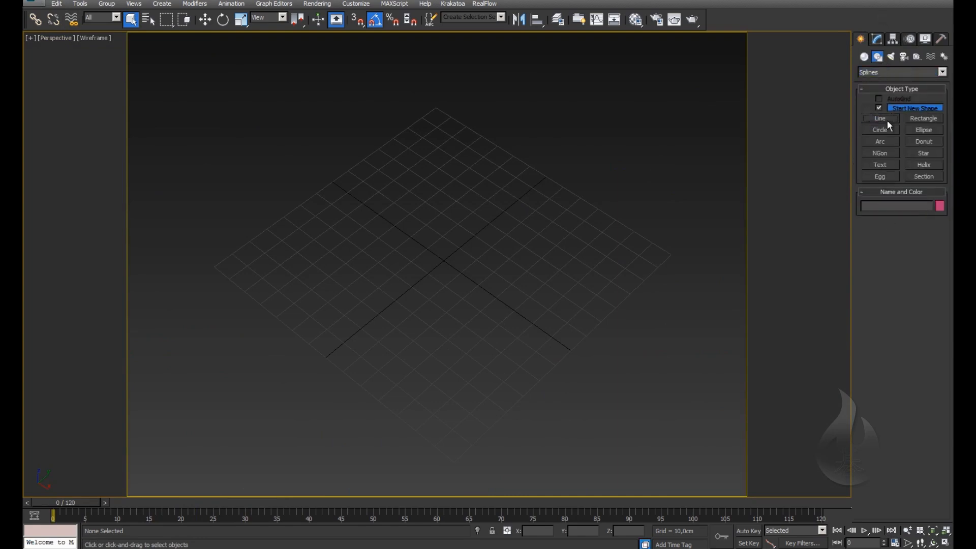
left_click(884, 119)
left_click(609, 166)
left_click_drag(501, 170, 468, 181)
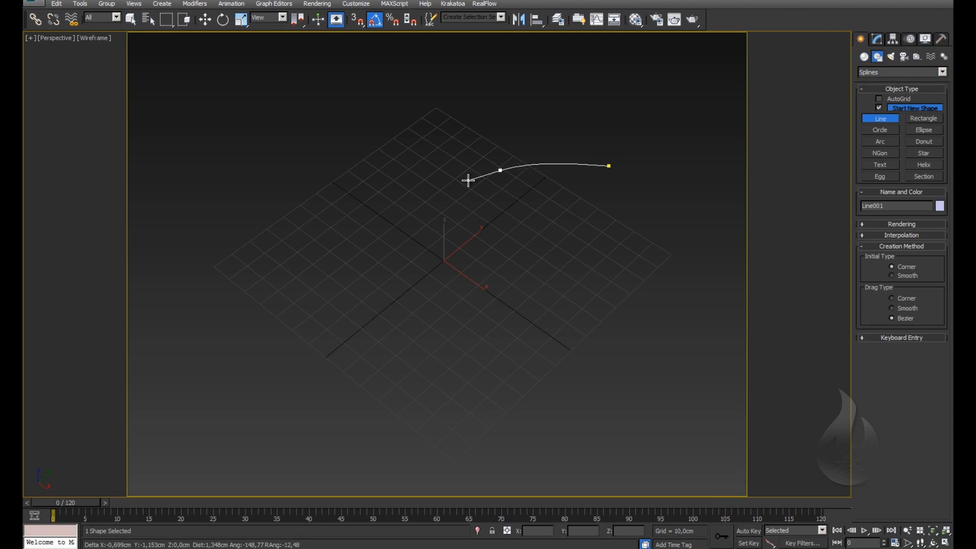
left_click_drag(463, 362, 433, 387)
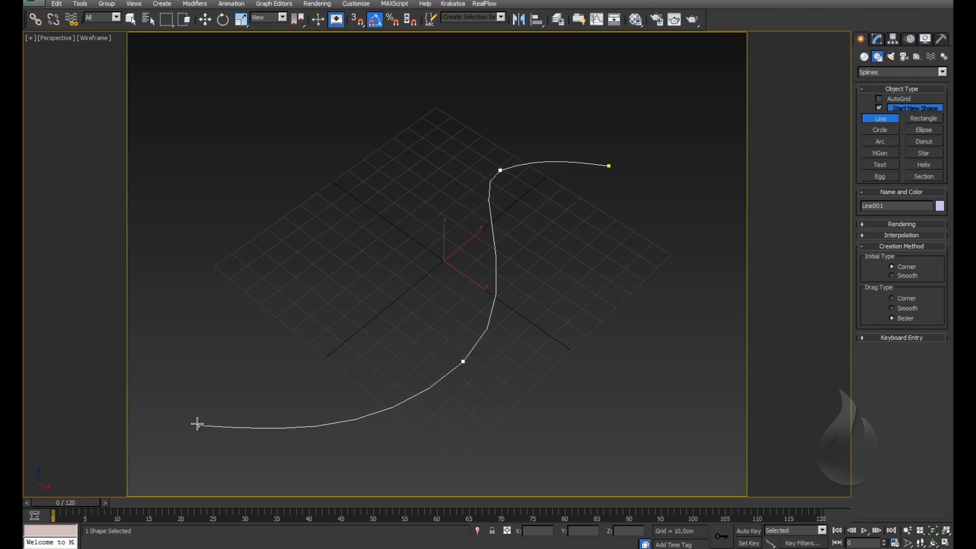
right_click(179, 400)
right_click(460, 81)
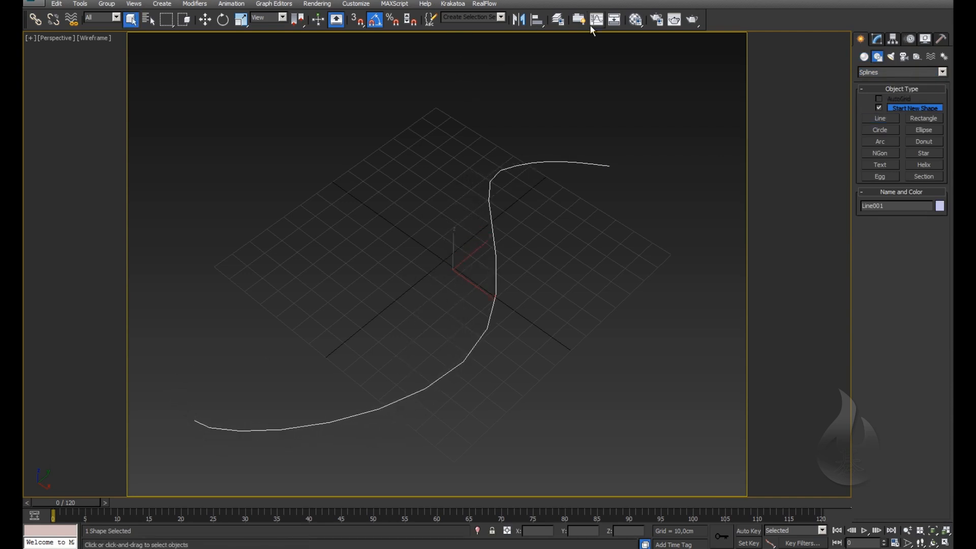
middle_click_drag(427, 254, 438, 220)
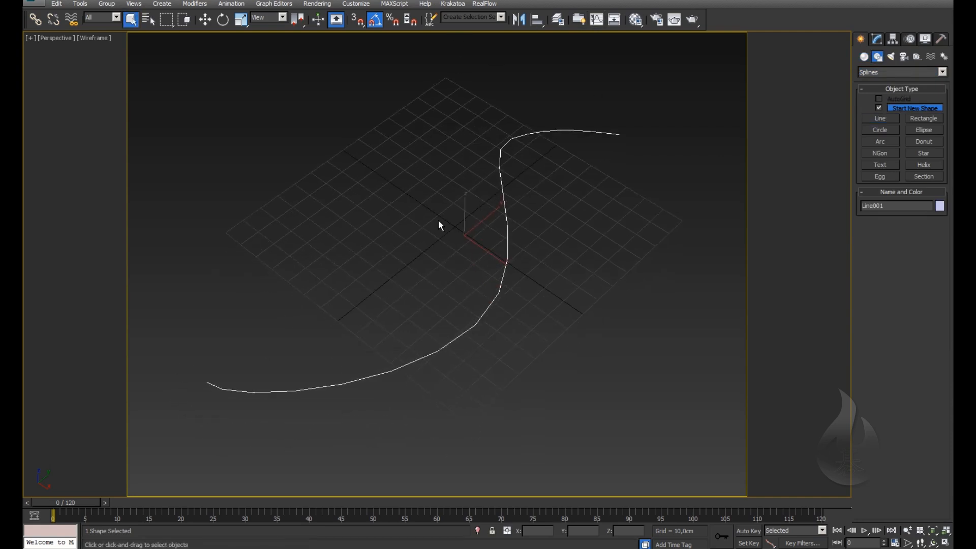
Step: Create a FumeFX container around the S-shaped line, about 210 cm wide, 265 cm long and 72 cm high
left_click(895, 72)
left_click(895, 81)
left_click(865, 56)
left_click(889, 72)
left_click(885, 179)
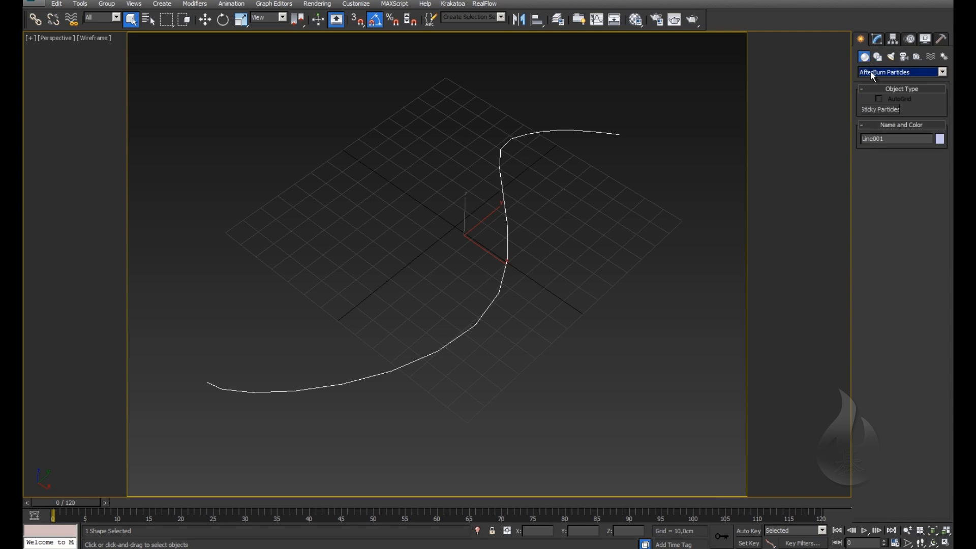
left_click(871, 71)
left_click(886, 182)
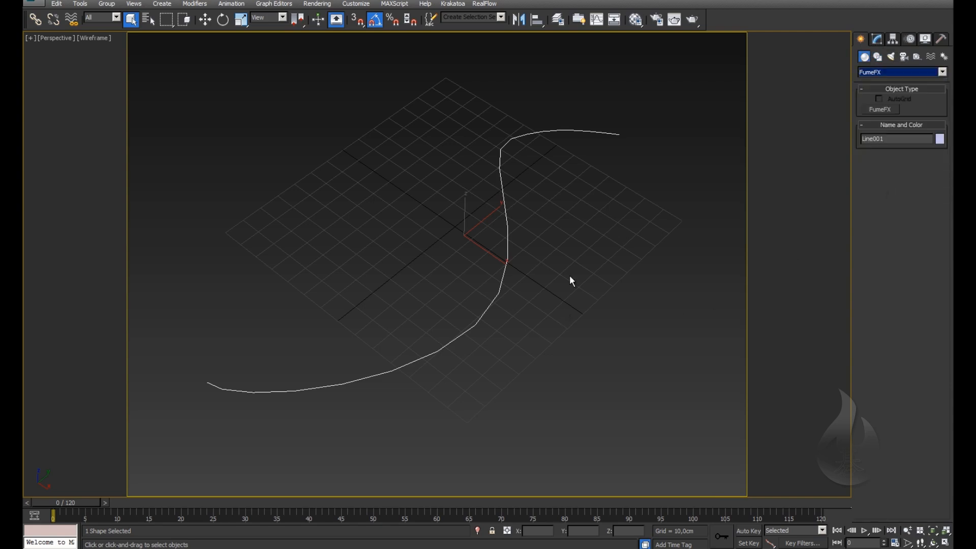
left_click(885, 110)
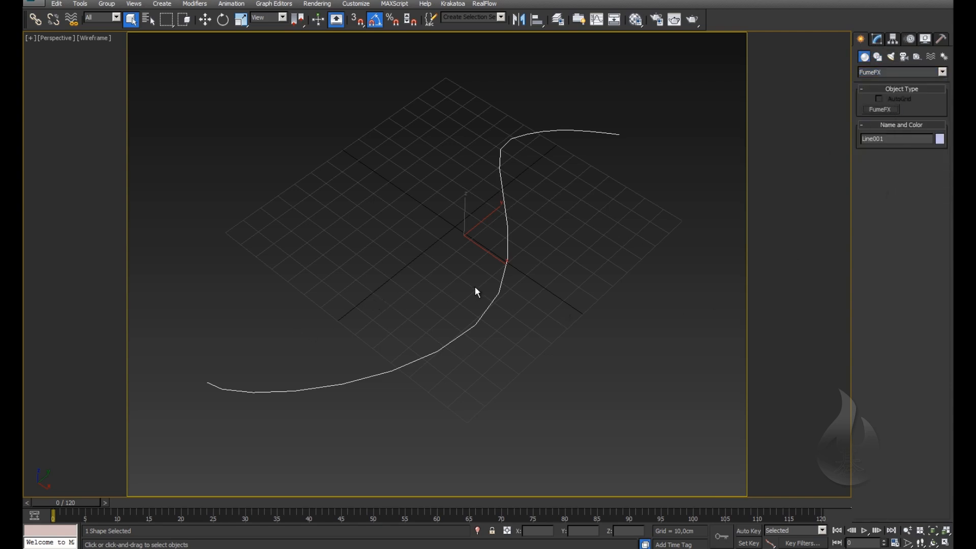
scroll(398, 275, "down", 6)
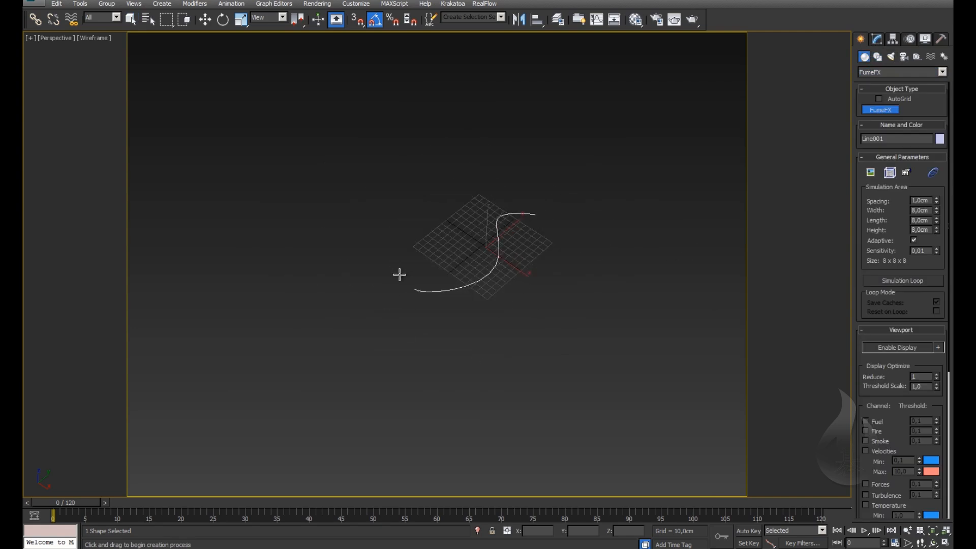
scroll(298, 249, "up", 4)
left_click_drag(299, 248, 818, 192)
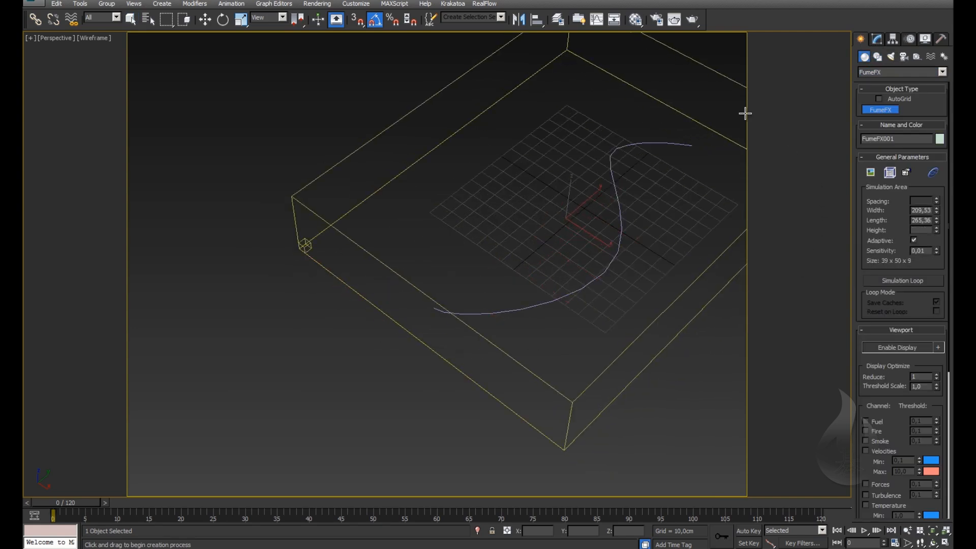
left_click(710, 77)
right_click(571, 196)
Step: Switch to the Move tool and clear the selection in the scene
middle_click_drag(571, 196, 554, 228)
key("e")
key("w")
left_click(554, 148)
left_click(570, 289)
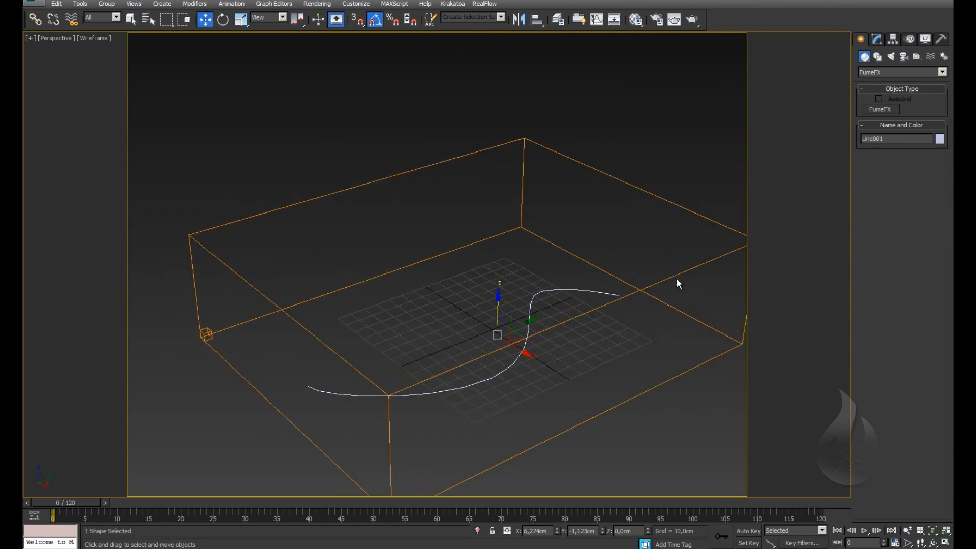
left_click(667, 151)
Step: Place a FumeFX Simple Src sphere on the grid inside the container, beside the S-shaped line
left_click(878, 40)
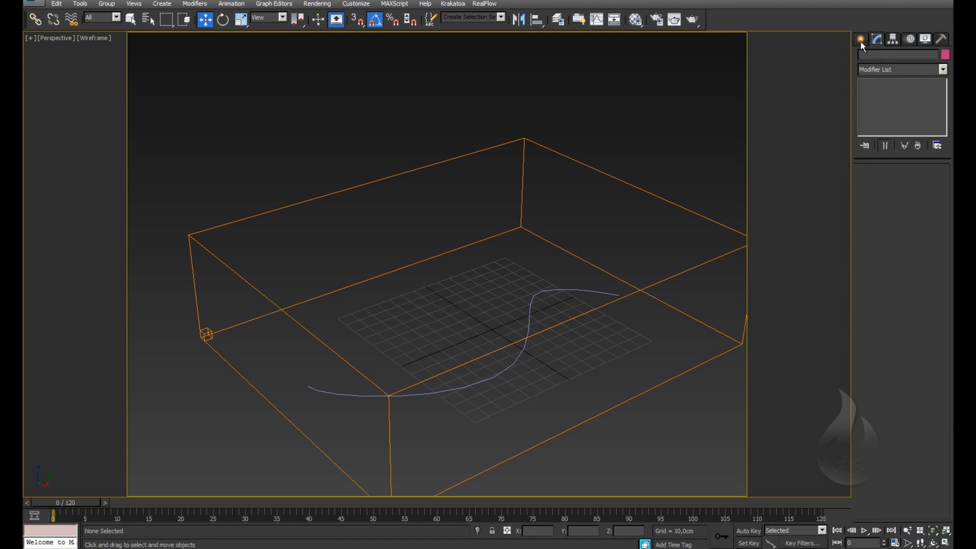
left_click(861, 39)
left_click(882, 73)
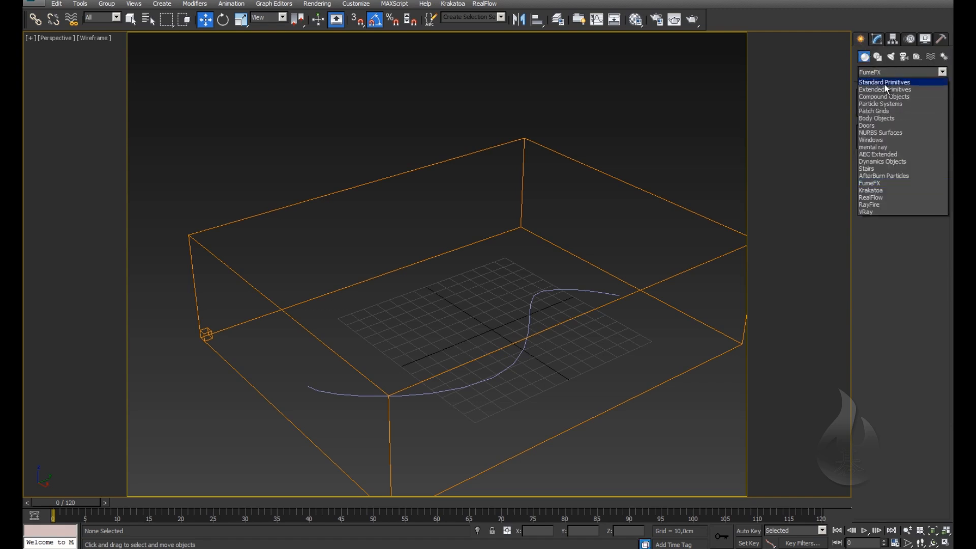
left_click(884, 81)
left_click(918, 57)
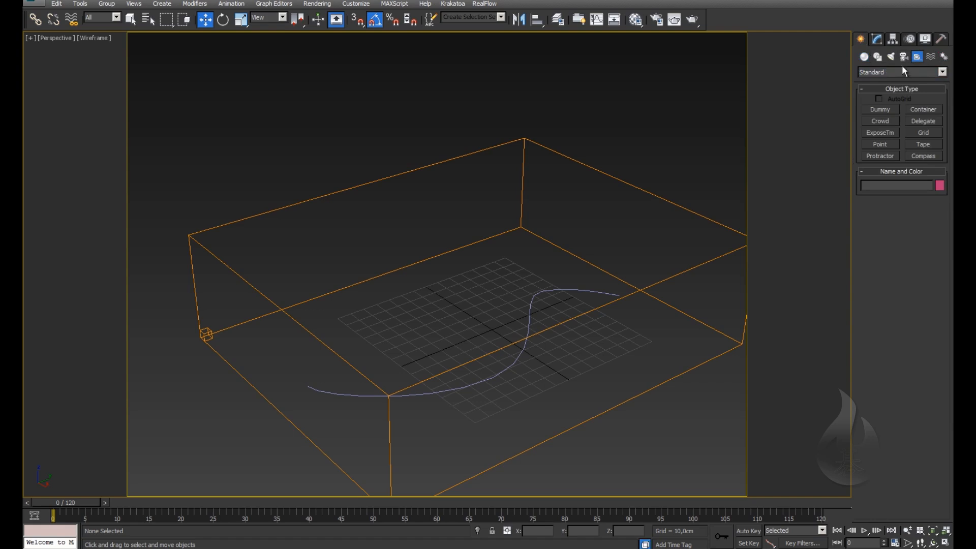
left_click(930, 57)
left_click(909, 71)
left_click(915, 58)
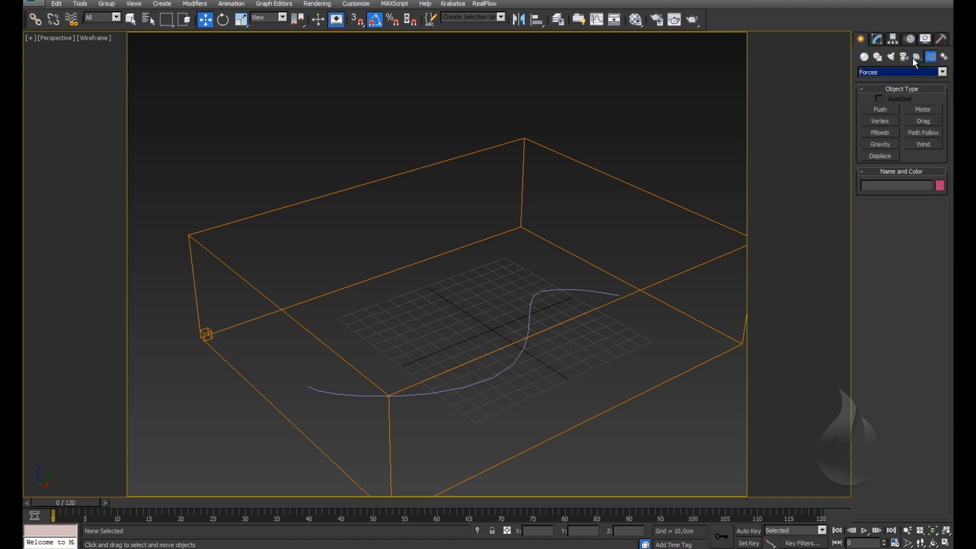
left_click(918, 59)
left_click(914, 71)
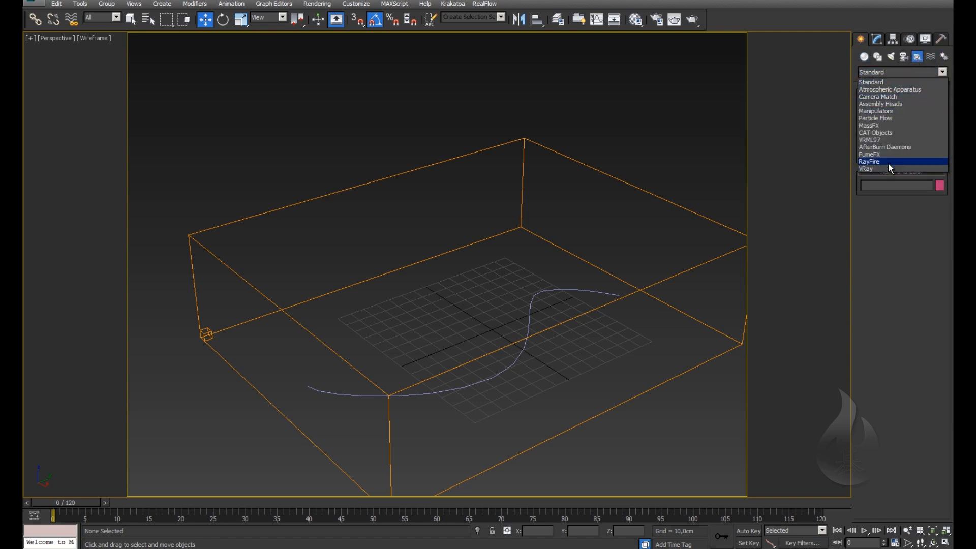
left_click(890, 159)
left_click(882, 110)
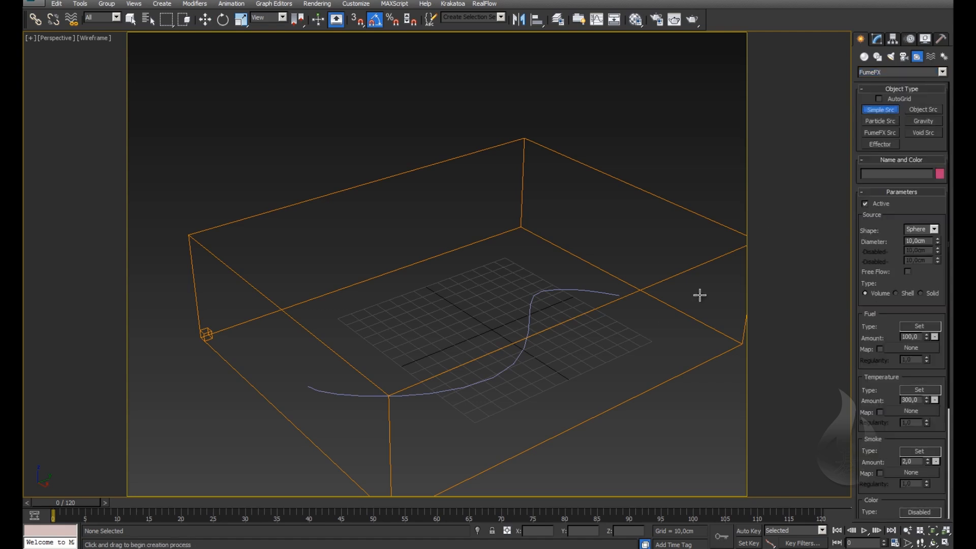
left_click_drag(457, 315, 473, 321)
right_click(473, 321)
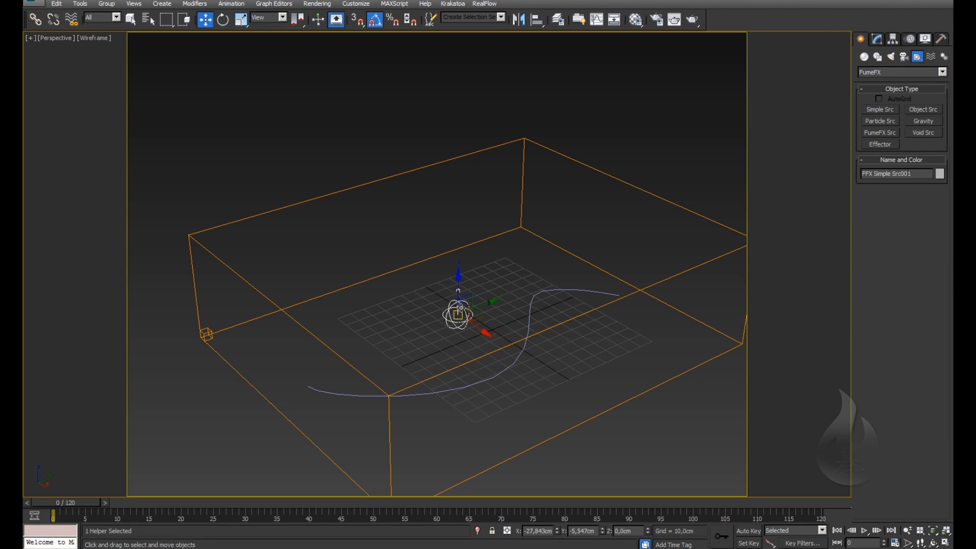
Step: Apply a Path Constraint to the Simple Src sphere, using the S-shaped line as its path
left_click(597, 291)
left_click(459, 299)
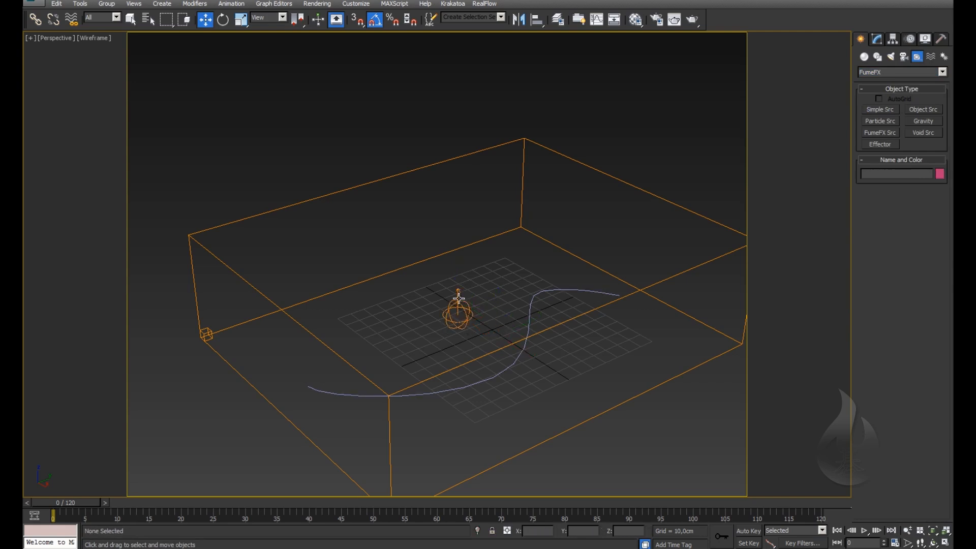
left_click(459, 299)
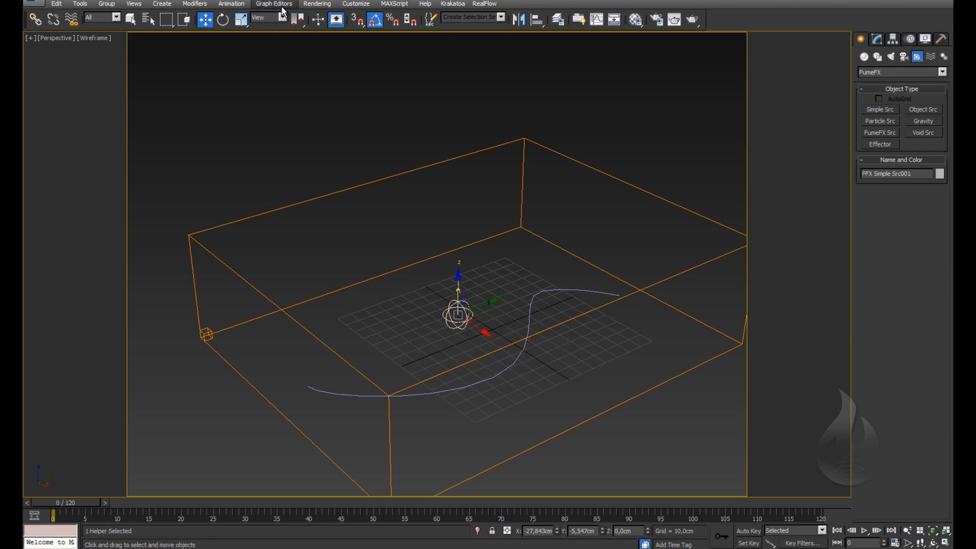
left_click(232, 4)
mouse_move(282, 57)
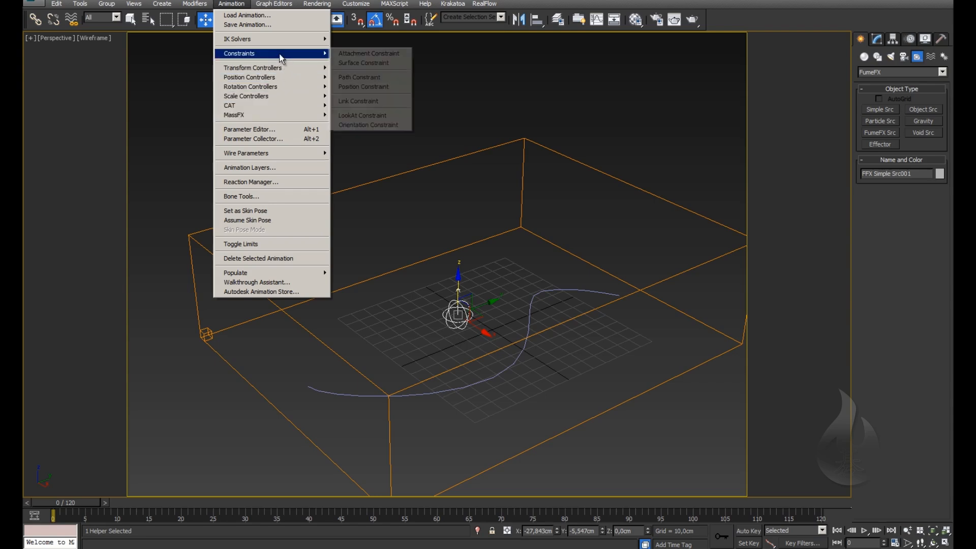
left_click(386, 81)
left_click(530, 316)
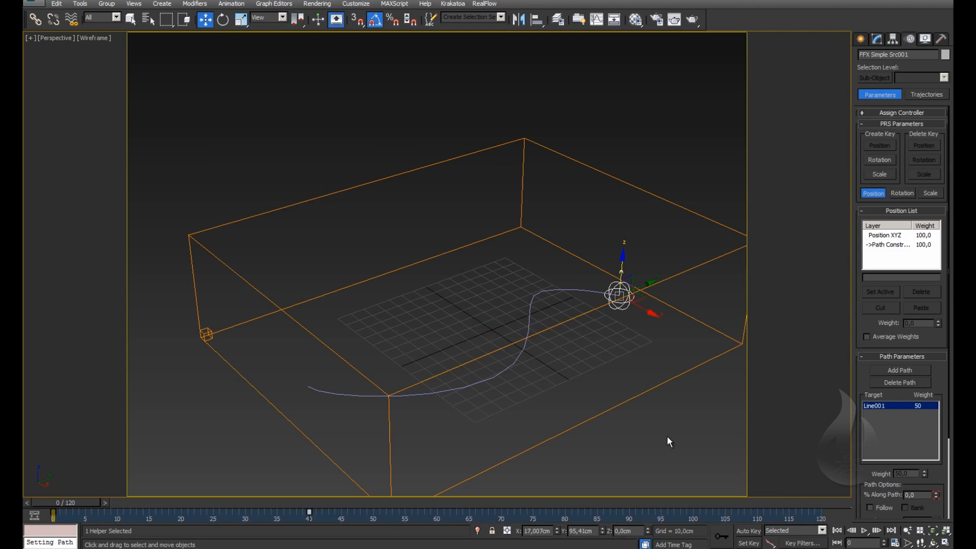
Step: Rotate the Simple Src sphere at frame 0 to -30 degrees about X
left_click(523, 378)
middle_click_drag(523, 377, 575, 321, "alt")
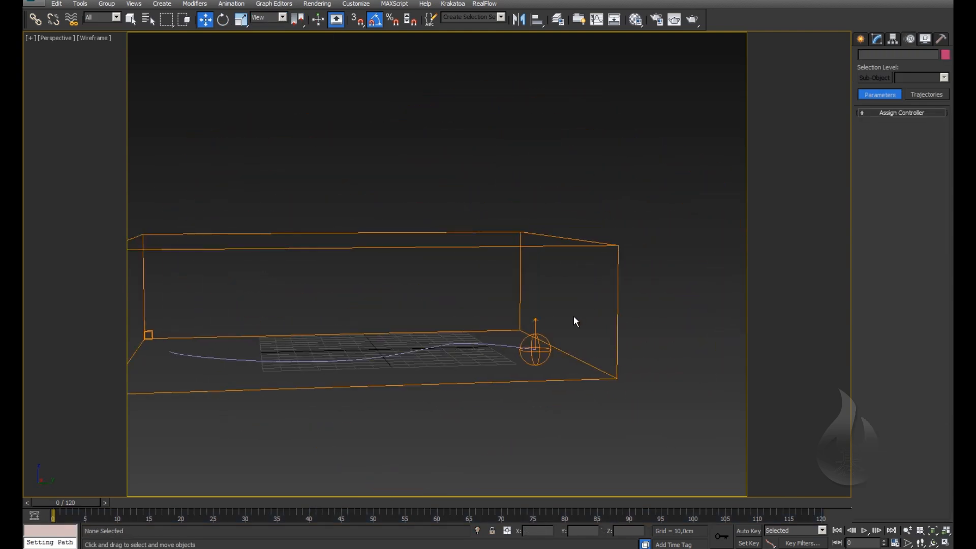
left_click(537, 327)
middle_click_drag(493, 392, 431, 392, "alt")
key("e")
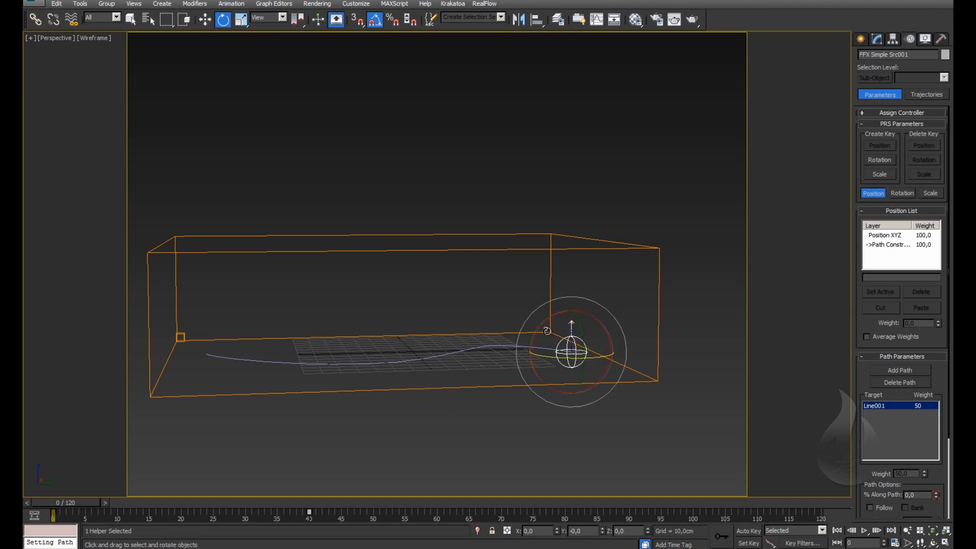
left_click_drag(547, 331, 543, 359)
Step: Turn on Auto Key, rotate the Simple Src to -25 degrees about Y at frame 10, and tilt it back the opposite way at frame 24
key("n")
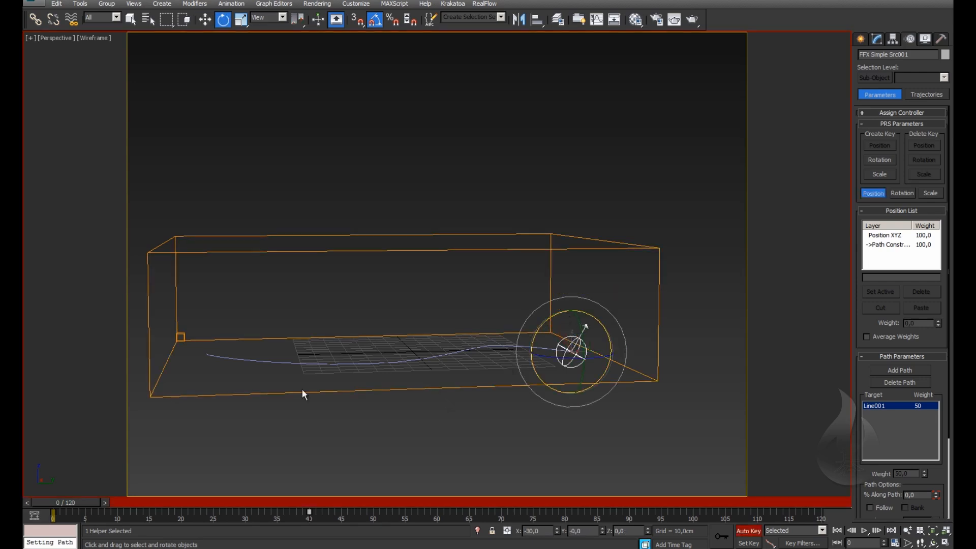
left_click_drag(81, 502, 137, 501)
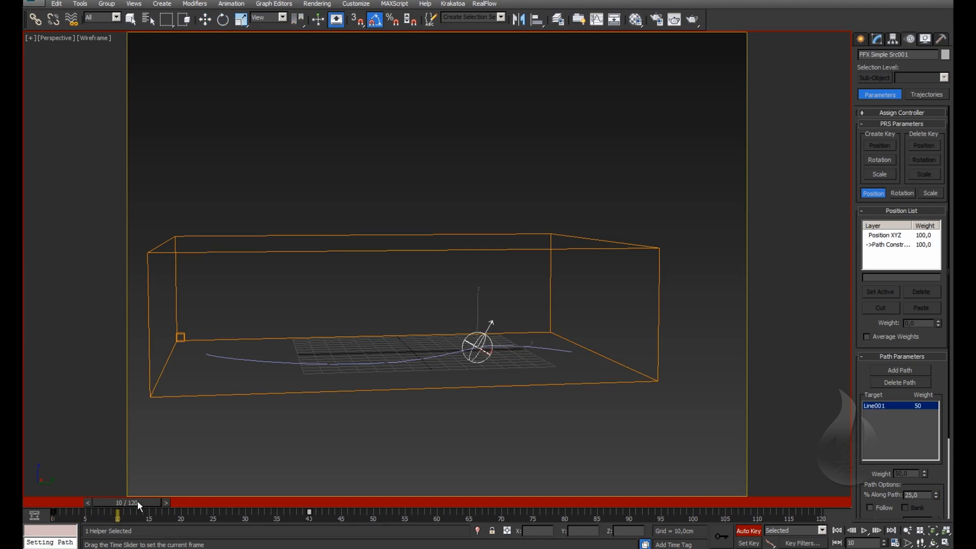
left_click_drag(475, 329, 420, 334)
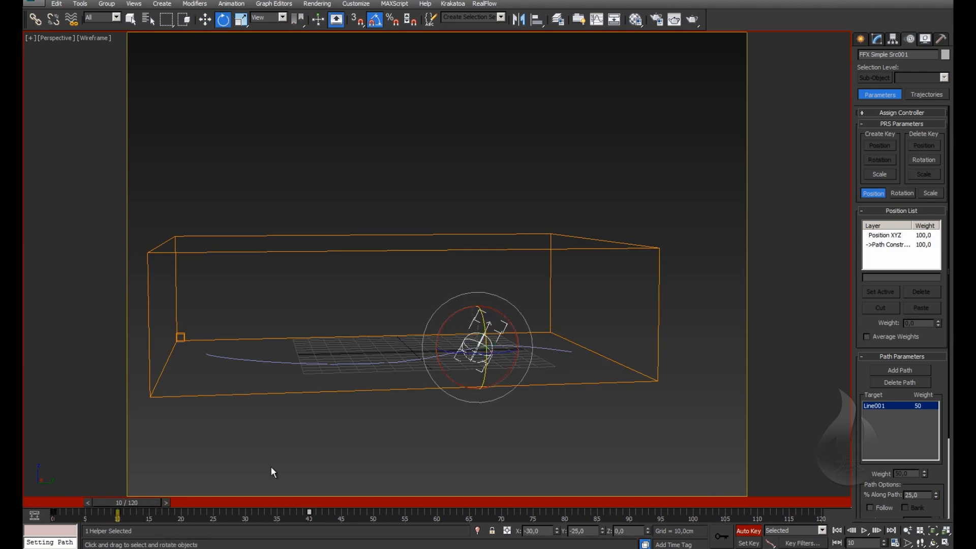
left_click_drag(142, 505, 230, 504)
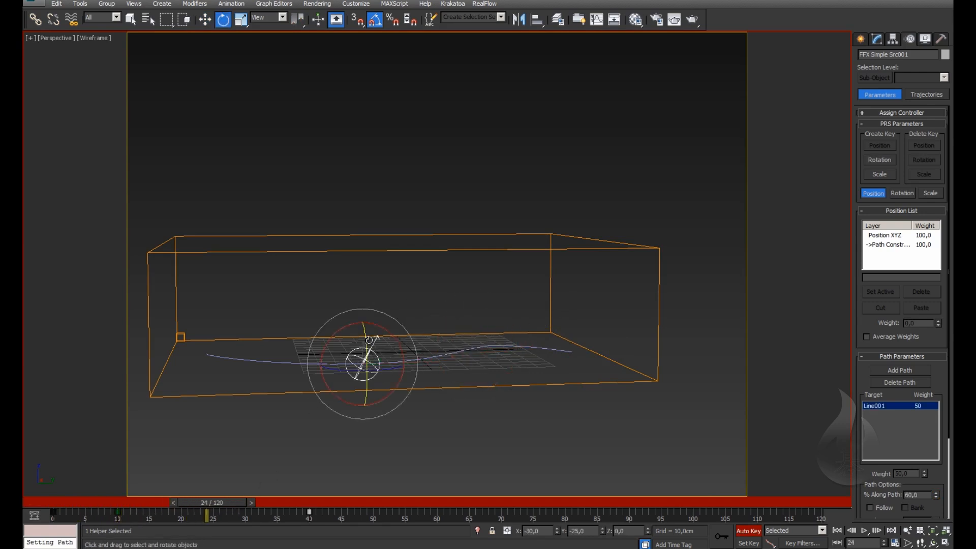
left_click_drag(369, 339, 396, 343)
Step: Key further rotations of the Simple Src, tilting it to about -40 degrees on X at frame 32 and again at frame 36
left_click_drag(216, 505, 261, 504)
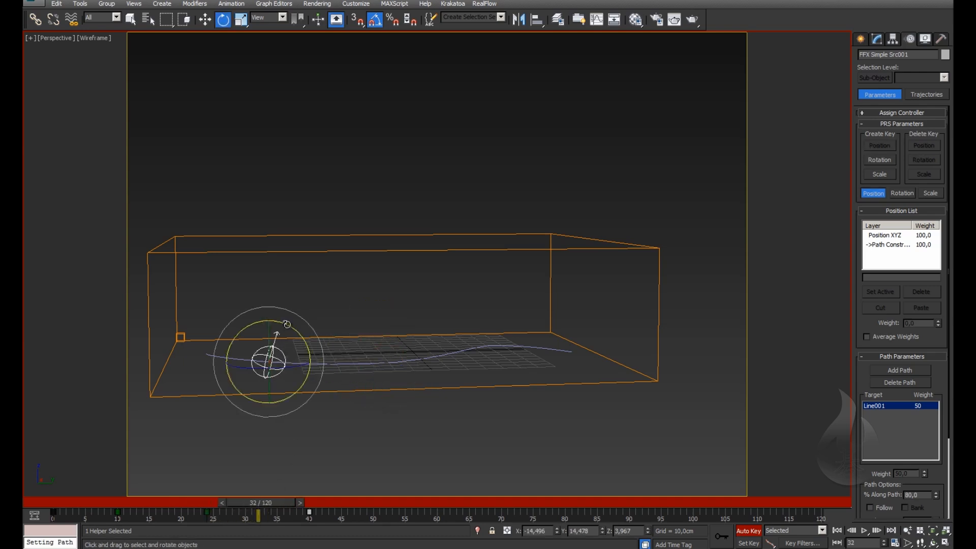
left_click_drag(287, 325, 301, 337)
left_click_drag(260, 503, 283, 503)
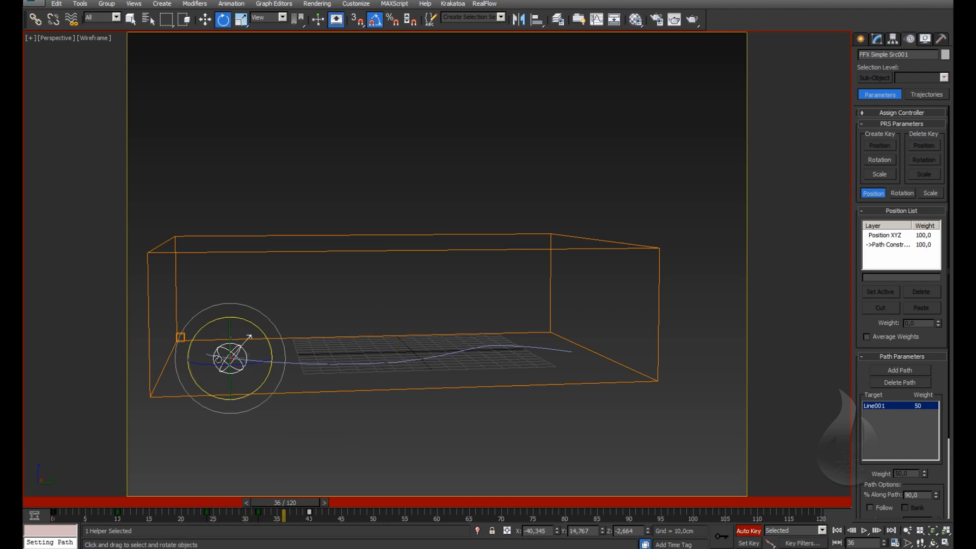
left_click_drag(231, 344, 231, 363)
Step: Move the rotation keys at frames 24 and 32 to frames 20 and 30, and turn off Auto Key at frame 0
left_click_drag(290, 503, 182, 513)
left_click_drag(268, 515, 35, 501)
left_click(749, 530)
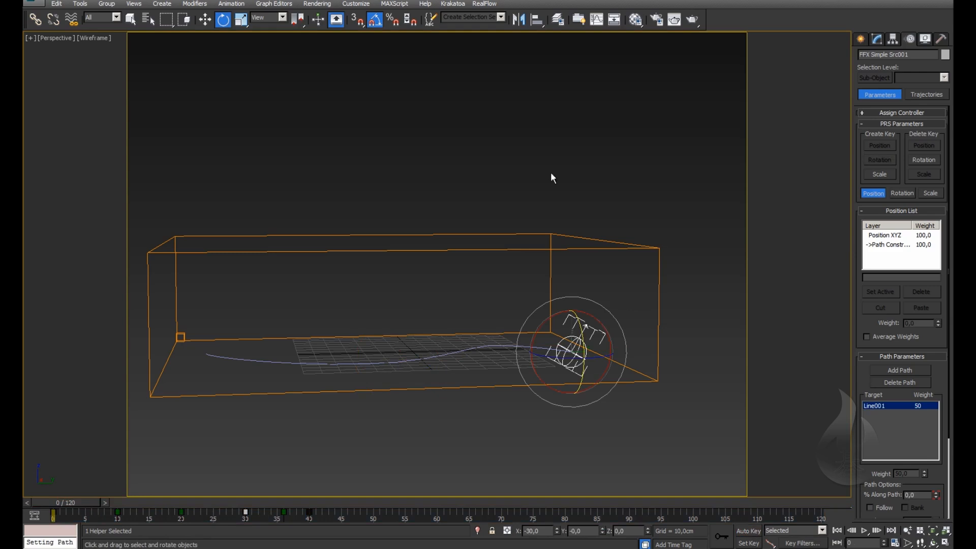
Step: Play the source's motion along the path and shorten the timeline to end at frame 90
left_click(549, 176)
left_click(864, 530)
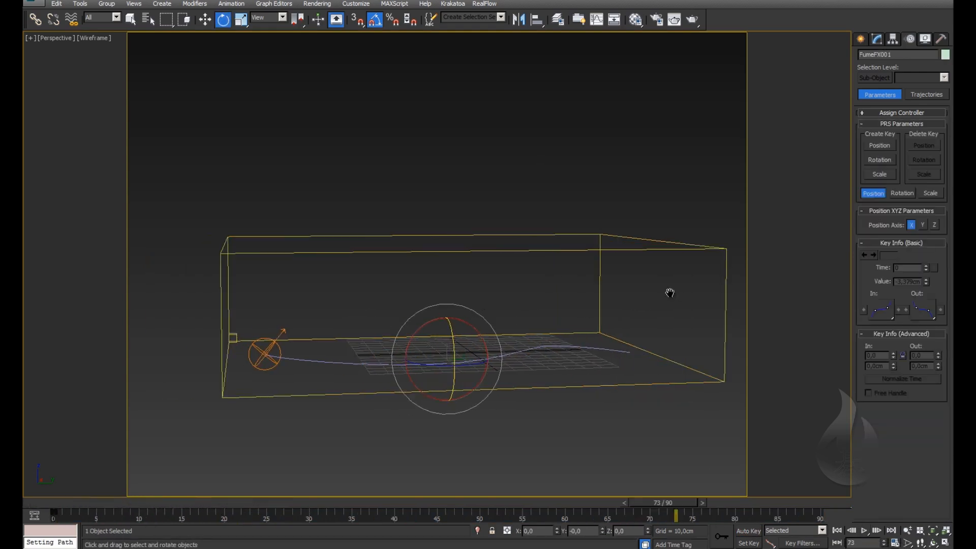
Step: Show the modify parameters of the FumeFX container and hide the viewport's safe frame
middle_click_drag(670, 293, 560, 283)
left_click(881, 44)
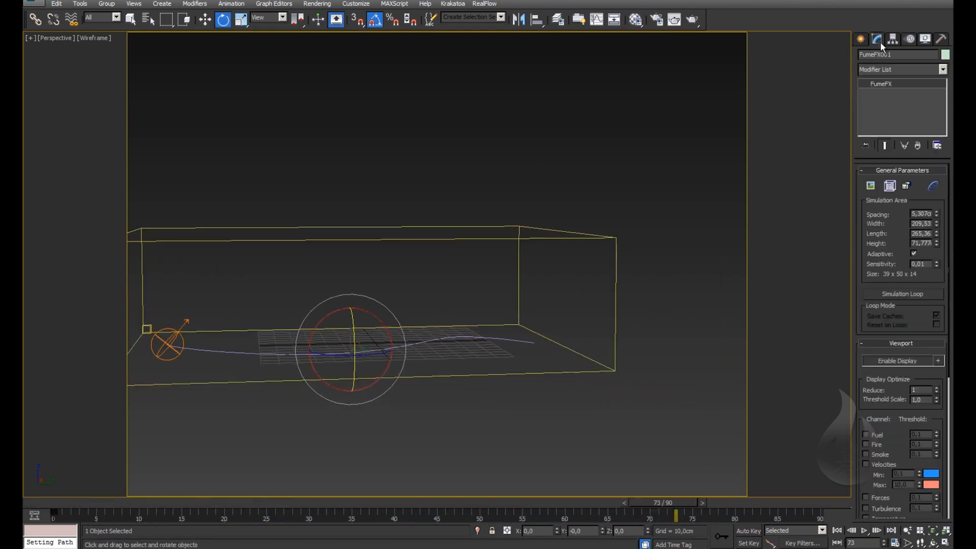
middle_click_drag(517, 202, 545, 199)
key("shift+f")
middle_click_drag(529, 286, 432, 300, "alt")
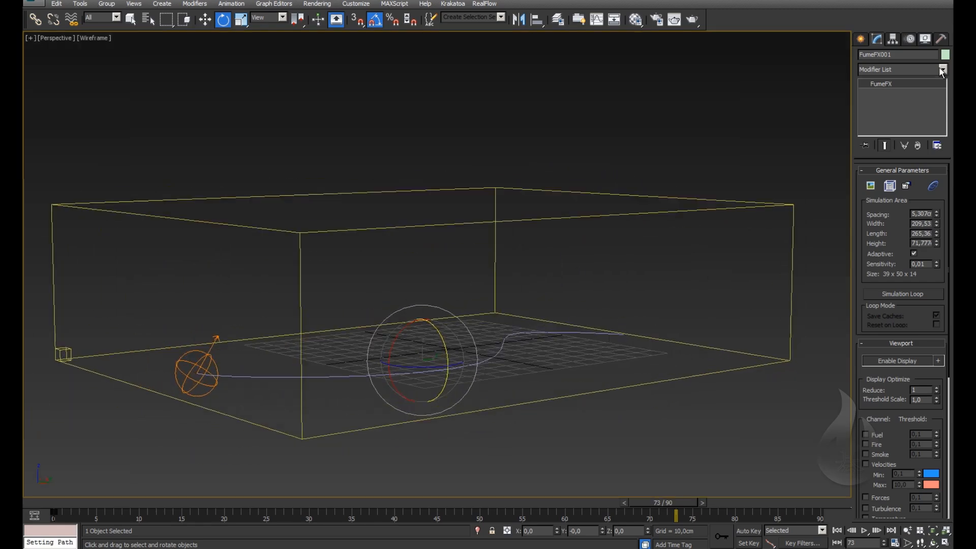
Step: Open the container's FumeFX settings window and add the Simple Src to its Objects/Sources list
left_click(890, 186)
left_click(803, 97)
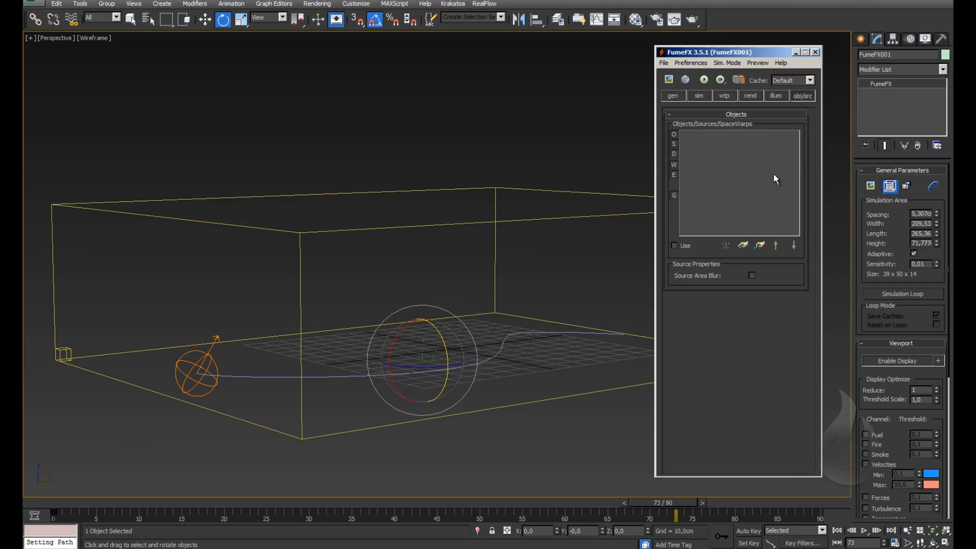
left_click(743, 245)
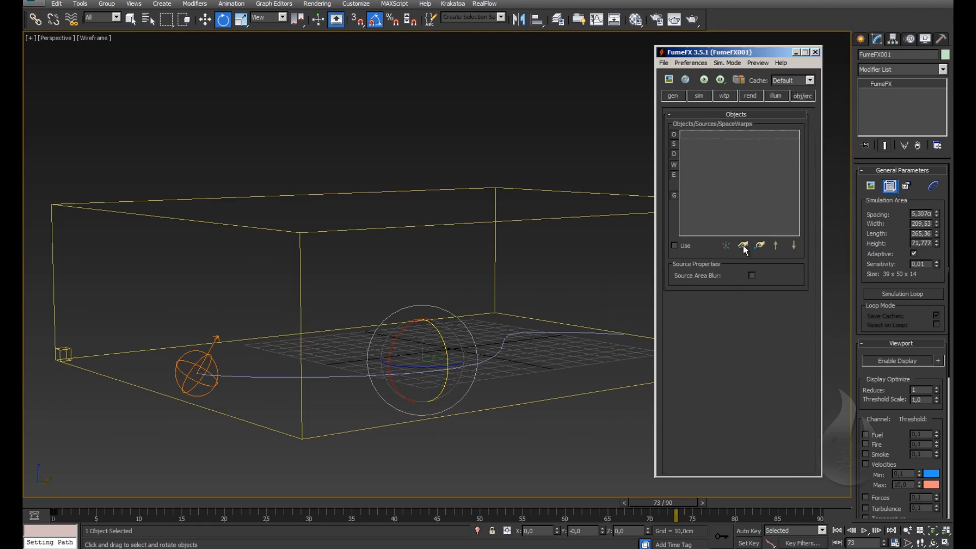
left_click(209, 357)
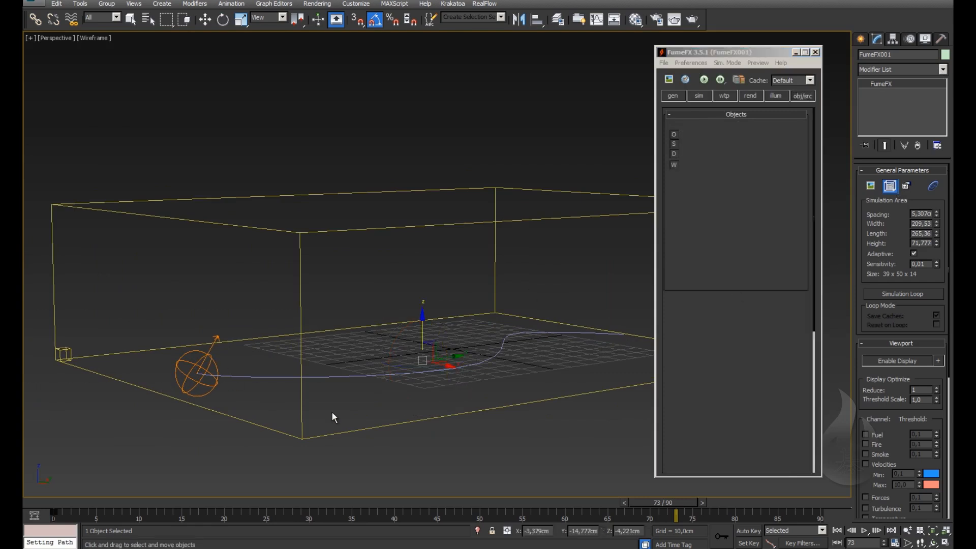
Step: Redirect the FumeFX cache output paths to the TEMP_FFX folder on drive J and set the simulation spacing to 2 cm
left_click(679, 97)
left_click_drag(751, 53, 672, 54)
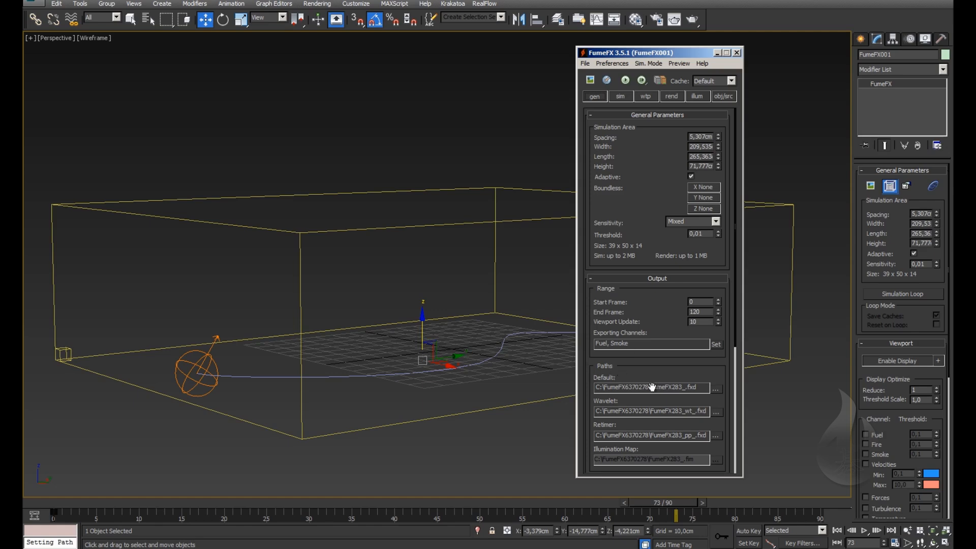
type("2")
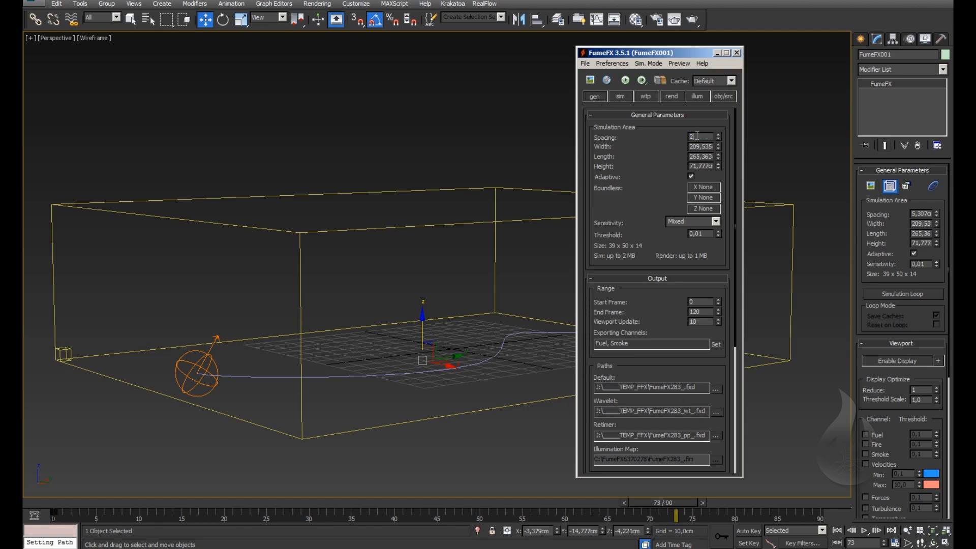
key("Return")
Step: Set the FumeFX simulation spacing to 3 cm and reposition the settings window
left_click(645, 177)
left_click_drag(660, 136, 681, 138)
type("3")
key("Return")
left_click(658, 188)
left_click_drag(625, 54, 643, 56)
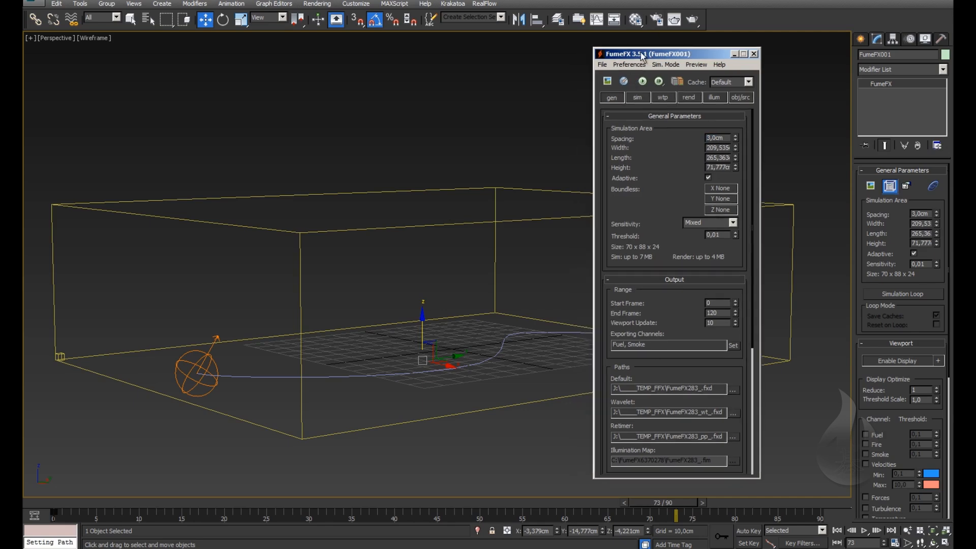
Step: Run the FumeFX simulation with its output preview open to examine the flame, and stop it partway
left_click(646, 85)
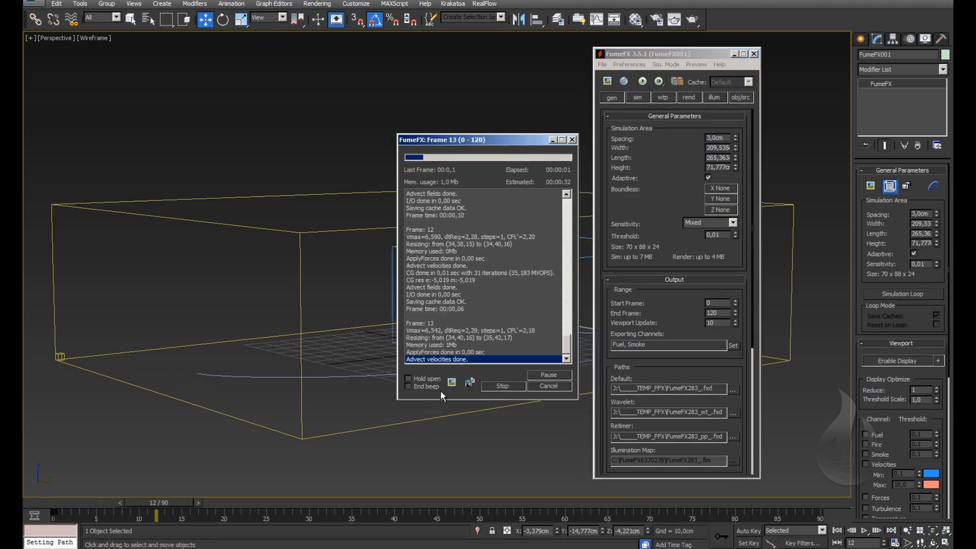
left_click(451, 382)
left_click_drag(553, 87, 338, 79)
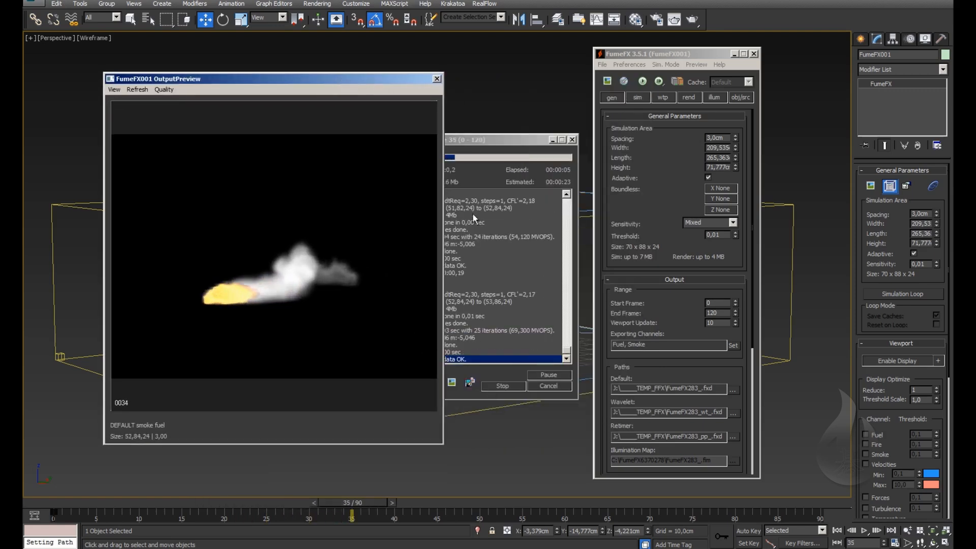
left_click(505, 386)
Step: Turn off Simulate Smoke in the FumeFX simulation settings and collapse the Fuel, Temperature, Velocity and Extra Detail rollouts
left_click(663, 99)
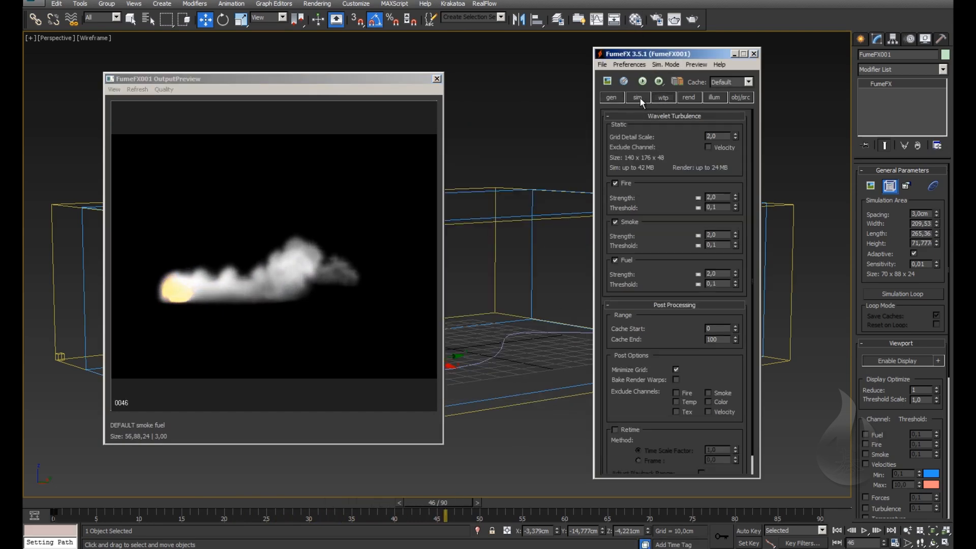
left_click(638, 97)
scroll(681, 277, "down", 15)
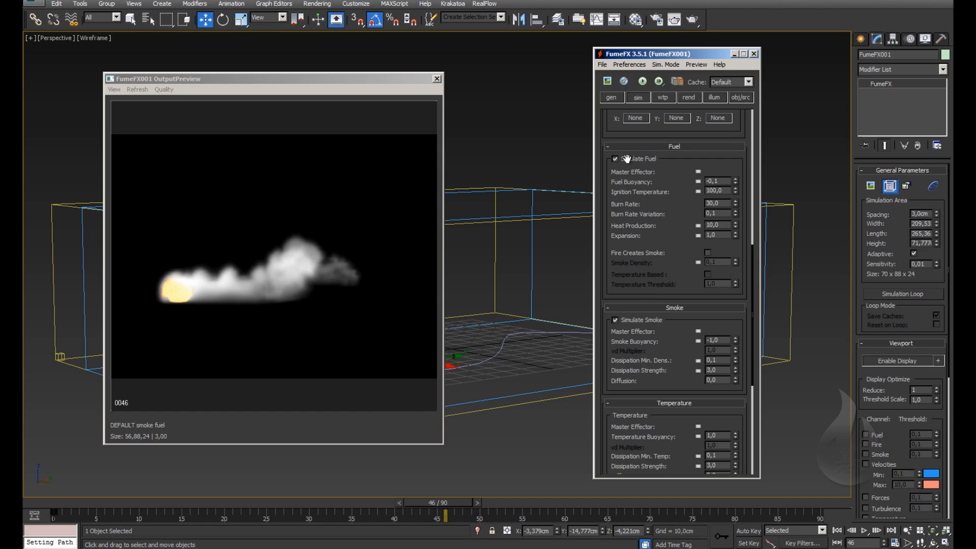
left_click(616, 319)
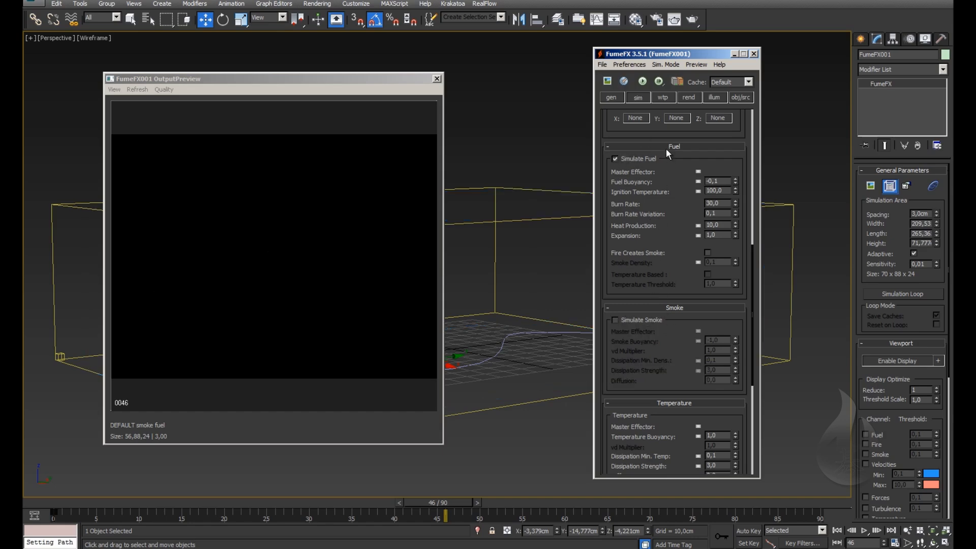
left_click(674, 147)
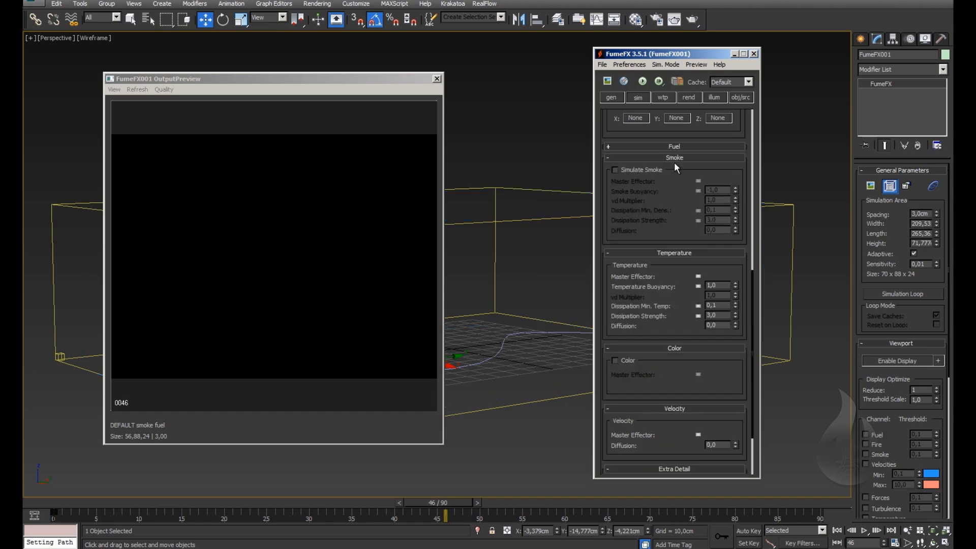
left_click(675, 252)
left_click(680, 330)
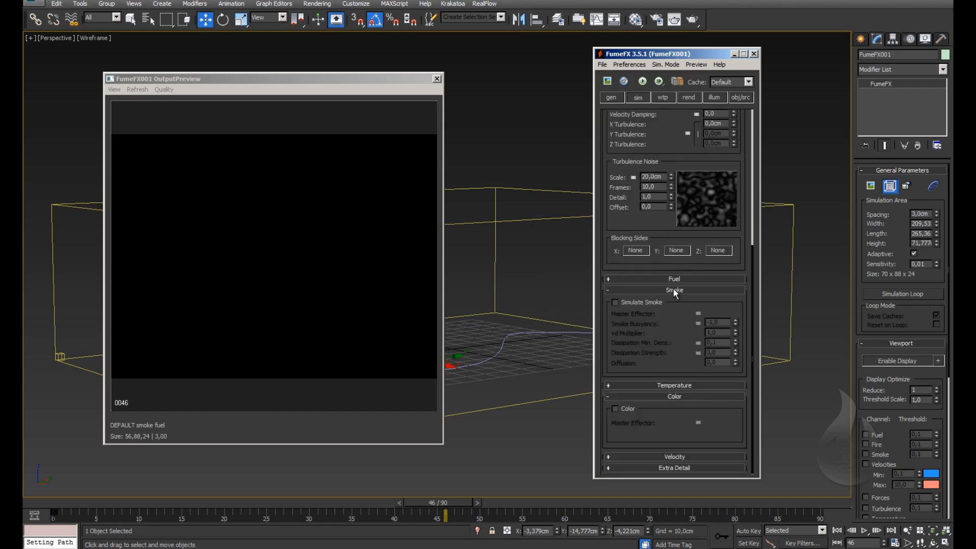
scroll(673, 288, "up", 5)
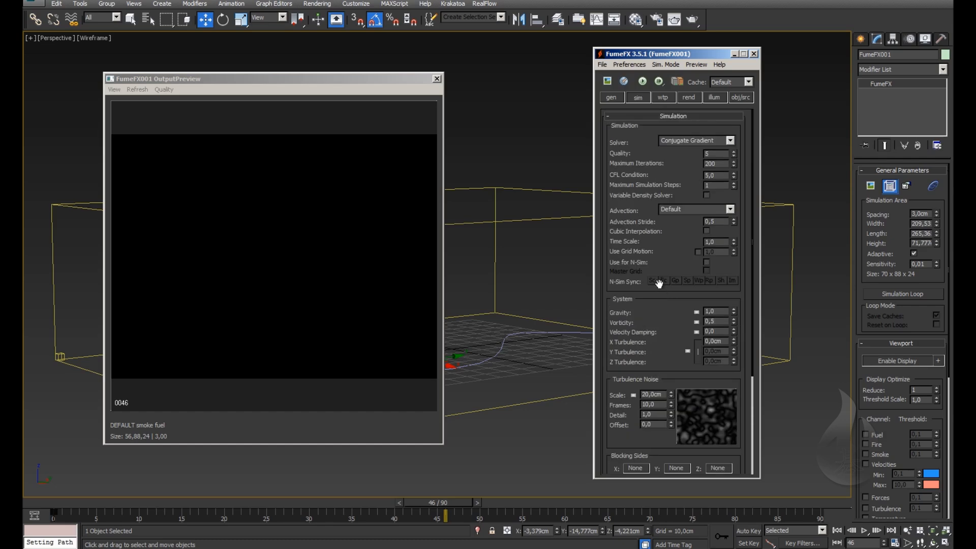
Step: Run the simulation without smoke to check the fire in the output preview, stop it and close the preview
left_click(642, 81)
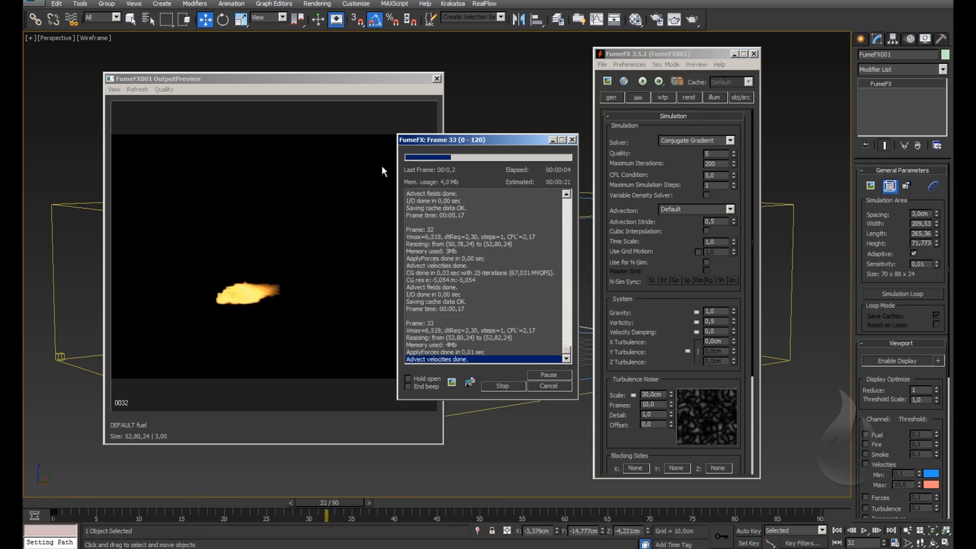
left_click_drag(477, 141, 701, 141)
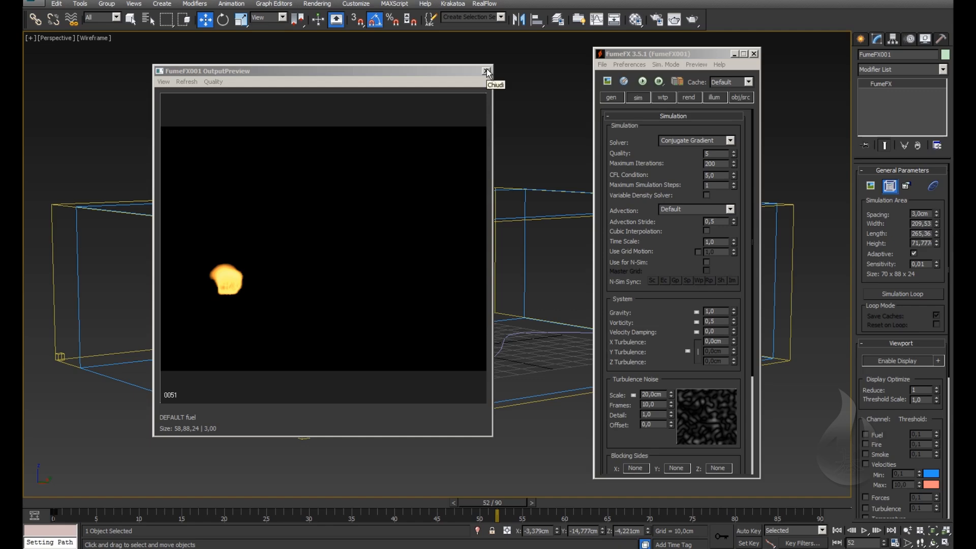
left_click(487, 73)
Step: Select the Simple Src, turn on Auto Key from frame 0 and key its Fuel Amount at 0 on frame 5
left_click(204, 355)
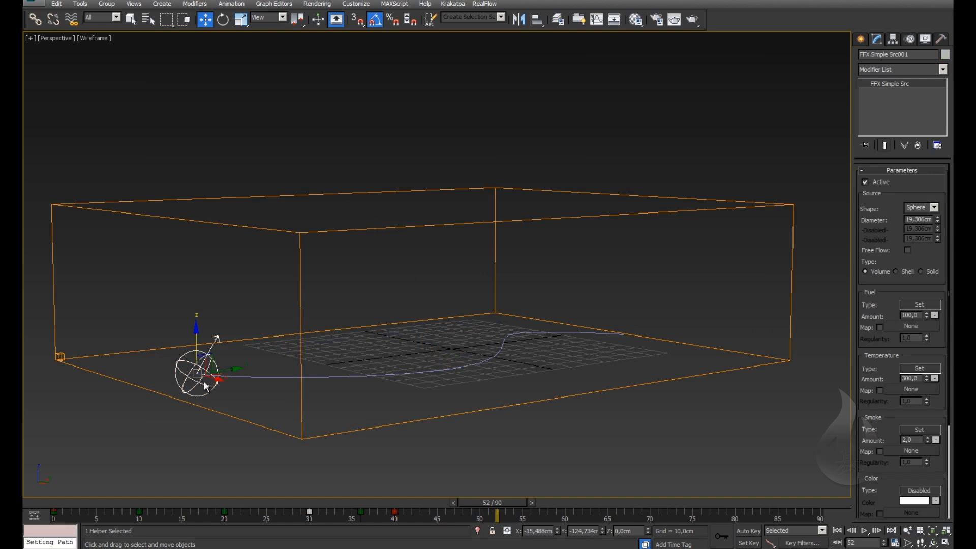
left_click_drag(187, 503, 27, 502)
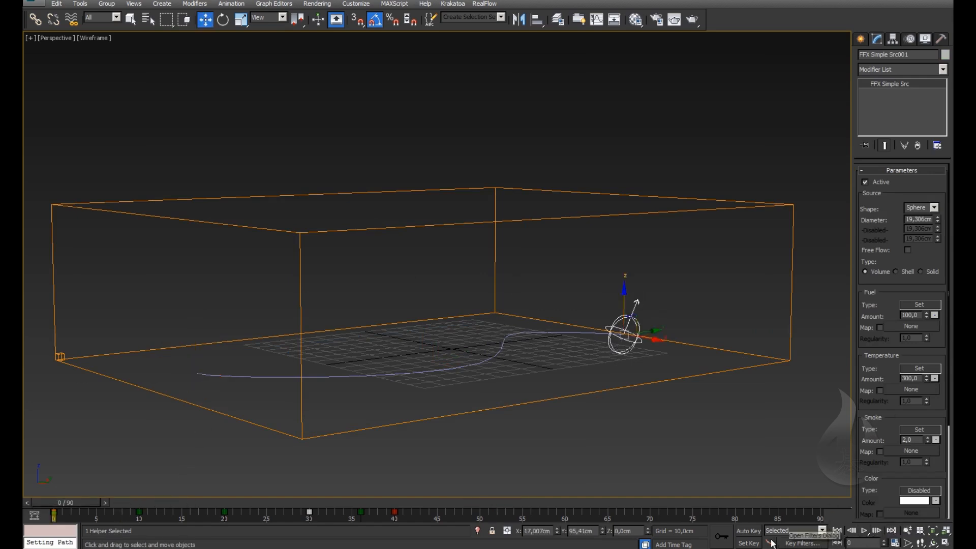
key("n")
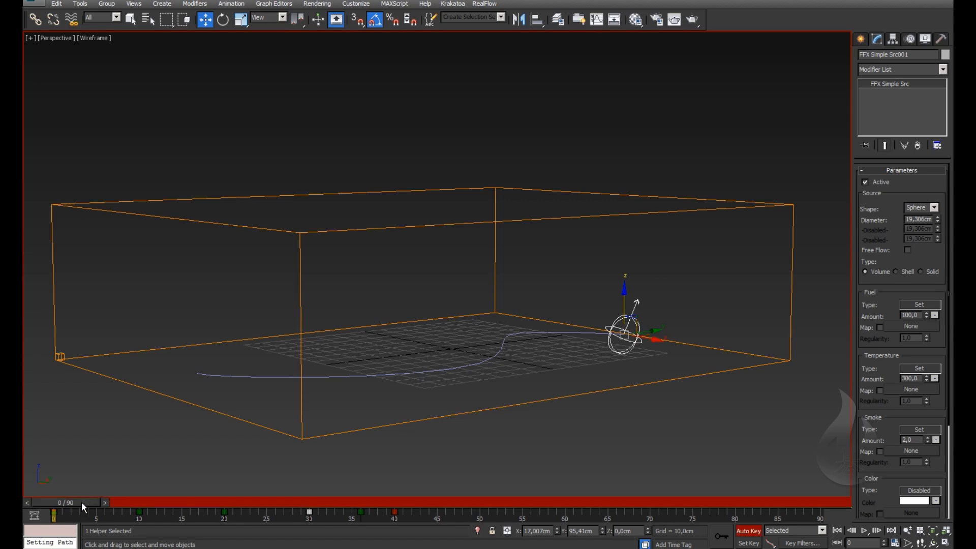
left_click_drag(81, 502, 110, 504)
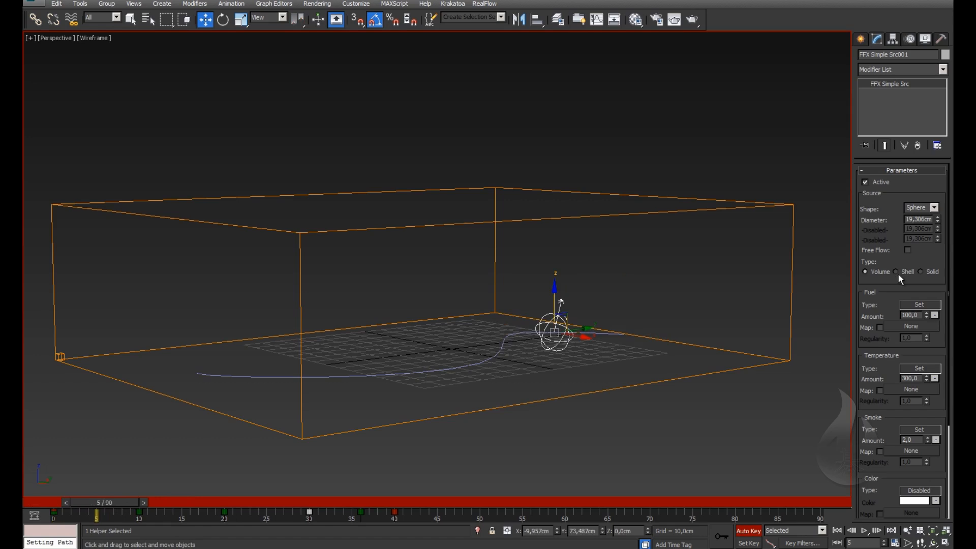
scroll(898, 274, "down", 3)
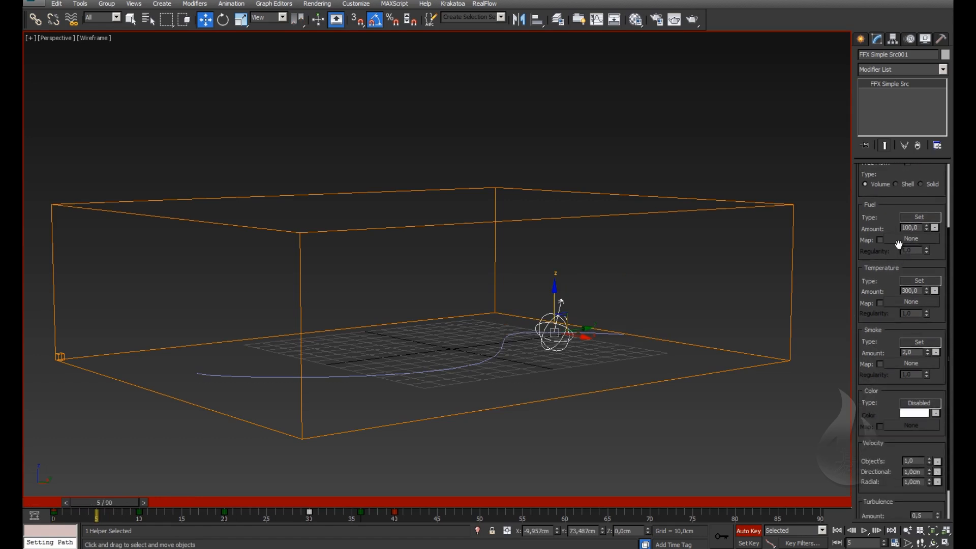
scroll(899, 245, "up", 3)
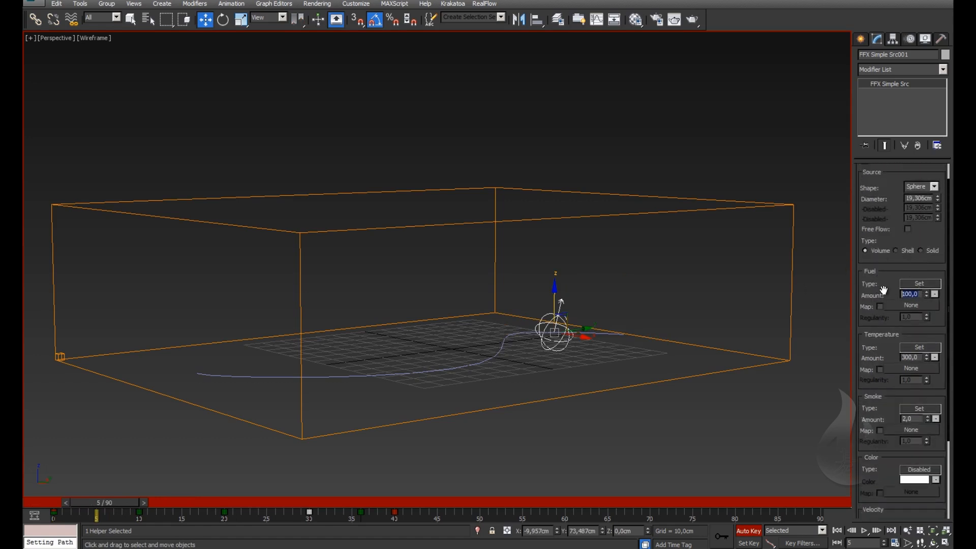
type("0,0")
Step: Key the Simple Src's Fuel Amount at 100 on frame 12 and at 0 on frame 15
left_click_drag(108, 503, 136, 506)
key("w")
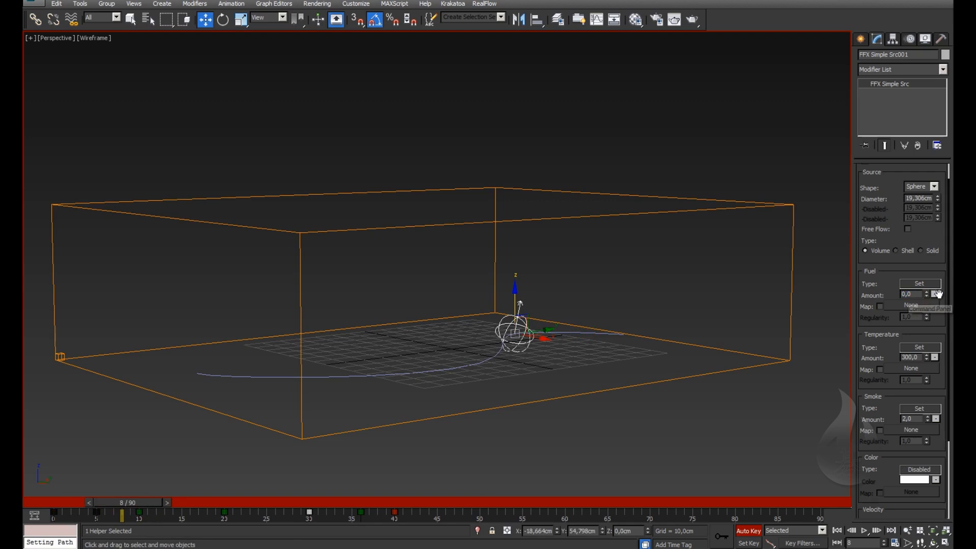
left_click_drag(137, 502, 166, 502)
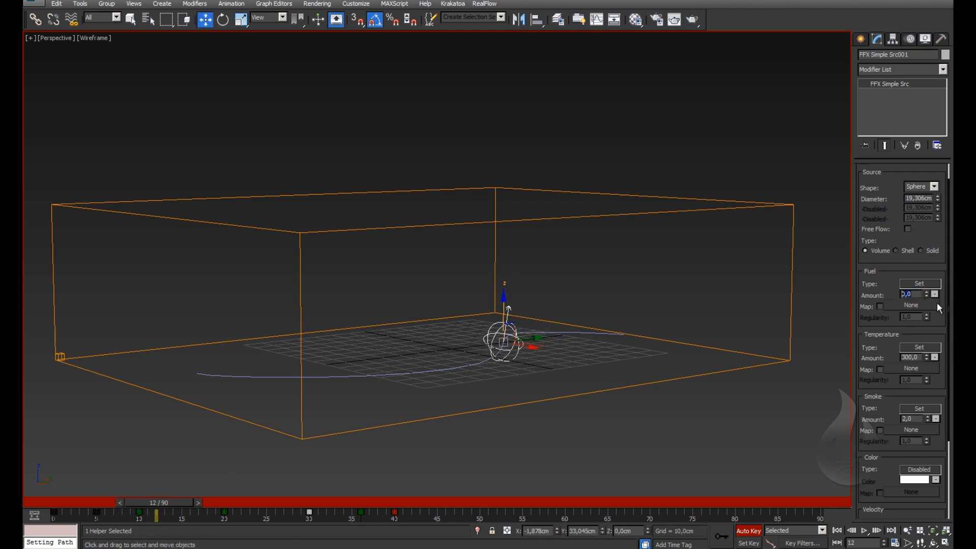
type("100,0")
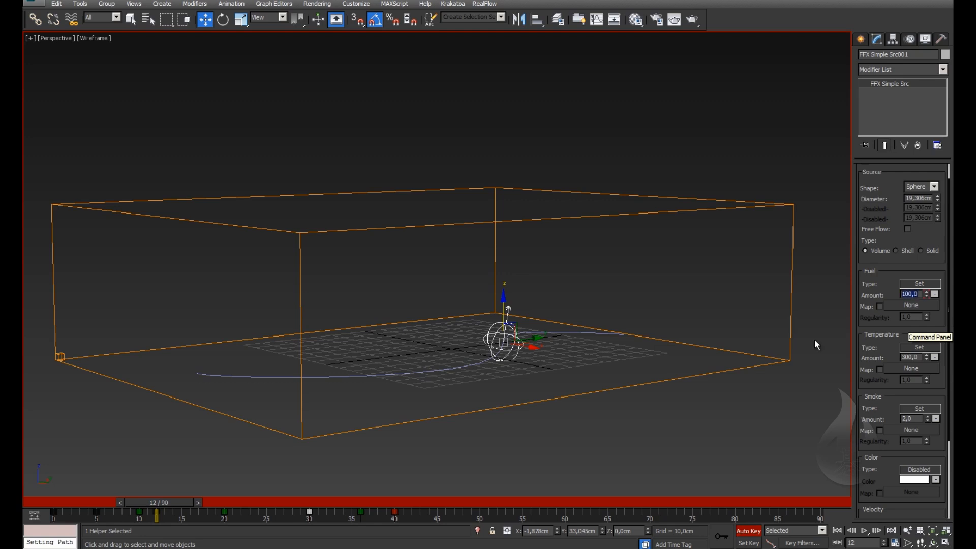
left_click_drag(167, 503, 195, 503)
key("w")
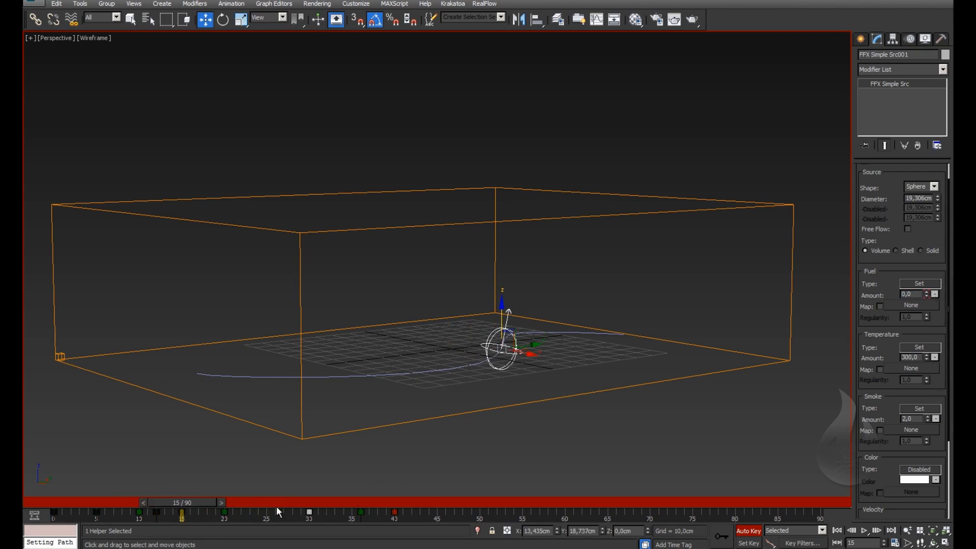
Step: Key a raised Fuel Amount for the Simple Src on frame 18 and set it to 0 on frame 25
left_click_drag(183, 509, 212, 503)
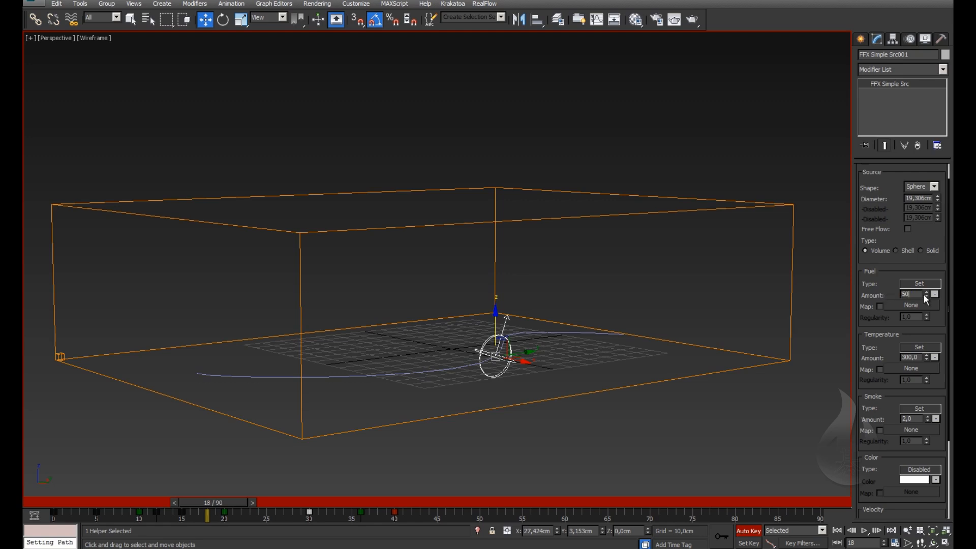
left_click_drag(227, 501, 277, 505)
key("w")
left_click_drag(918, 295, 854, 293)
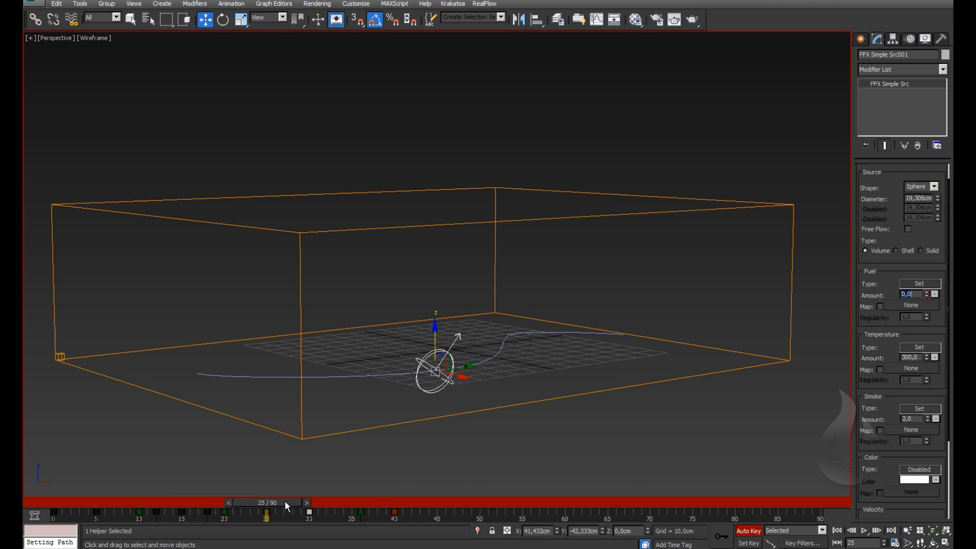
Step: Key the Fuel Amount at 100 on frame 33 and 0 on frame 38, return to frame 0 and turn off Auto Key
left_click_drag(287, 503, 355, 500)
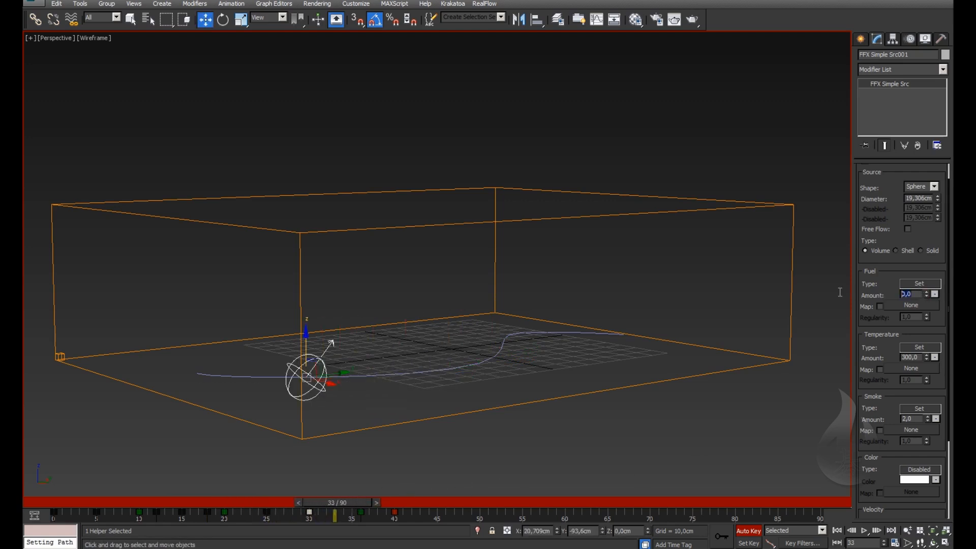
type("100,0")
left_click_drag(339, 513, 379, 503)
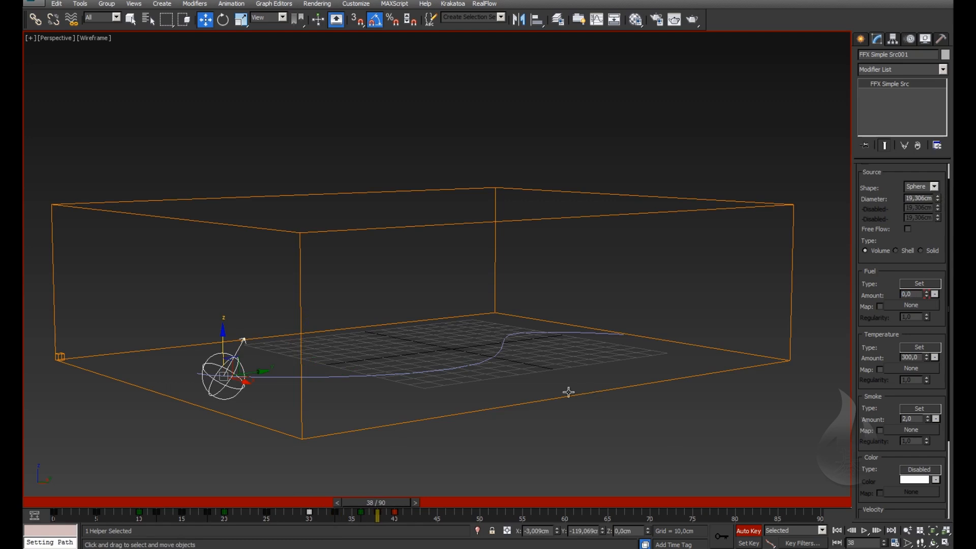
left_click_drag(388, 500, 67, 504)
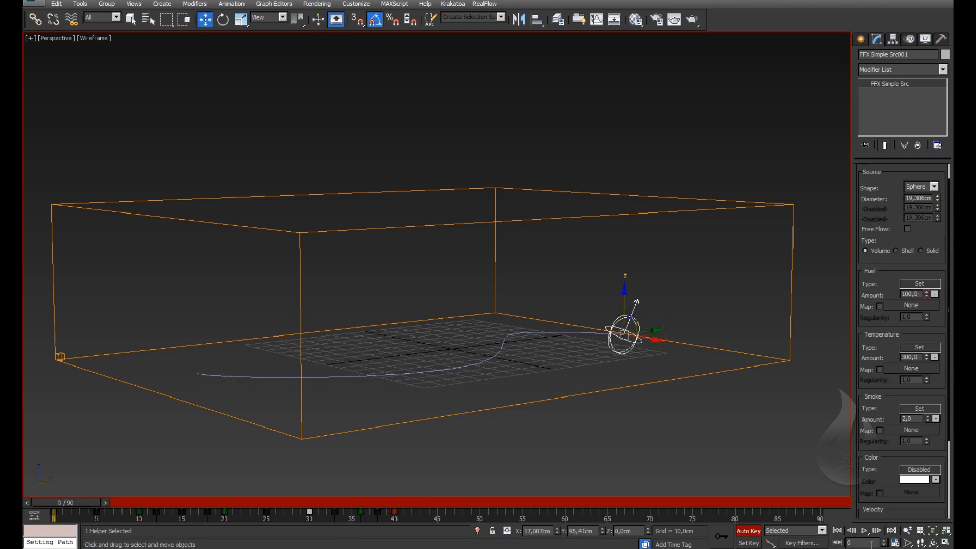
left_click(672, 171)
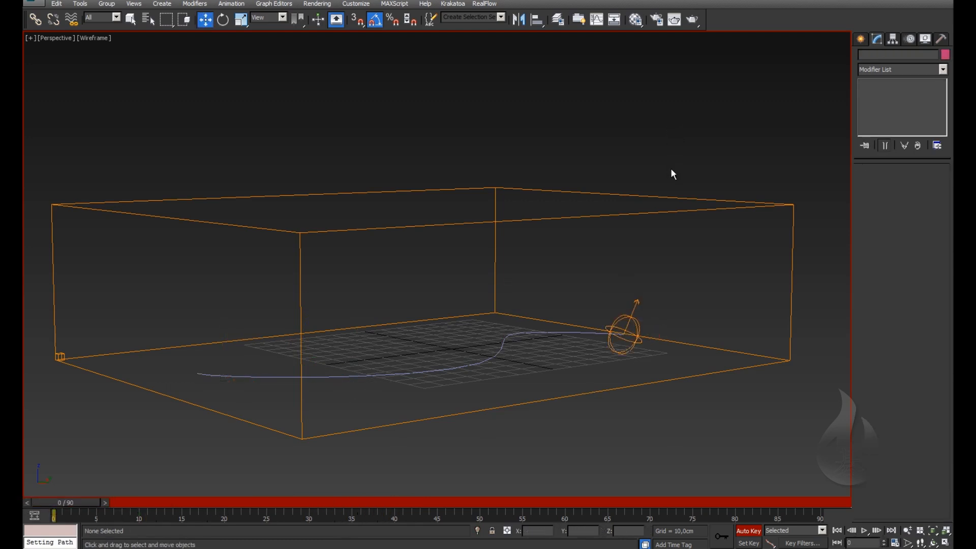
left_click(750, 534)
Step: Rerun the FumeFX container's simulation with the keyed fuel, check it in the output preview, and stop it partway
left_click_drag(768, 125, 736, 275)
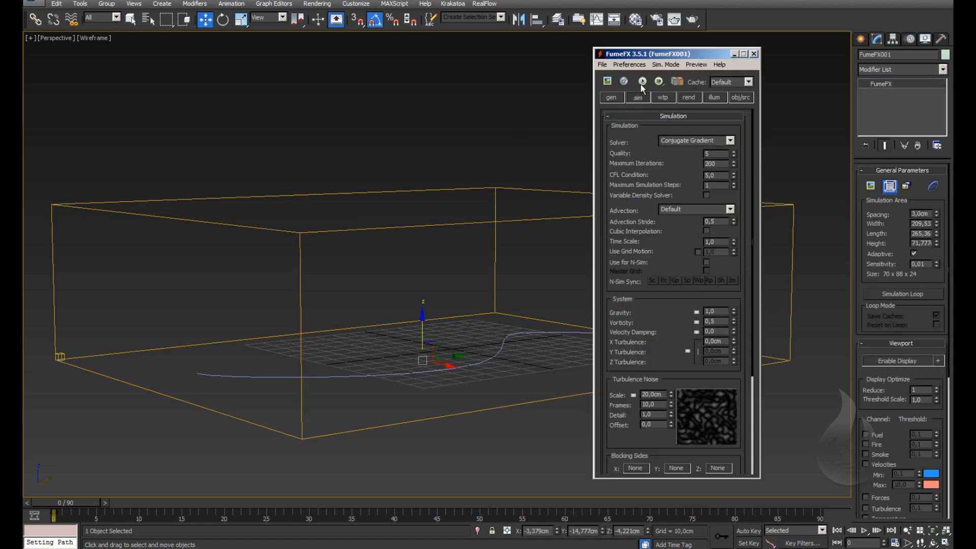
left_click(642, 84)
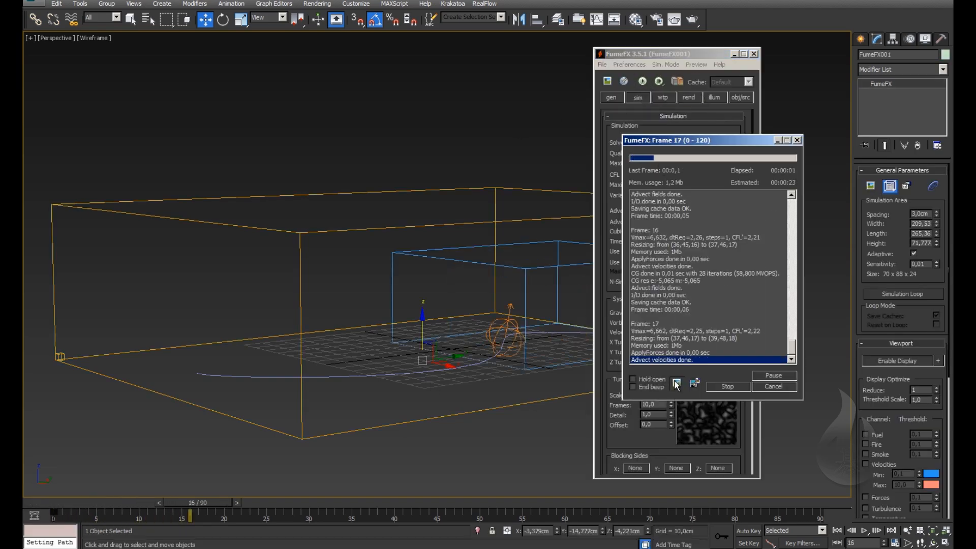
left_click(676, 384)
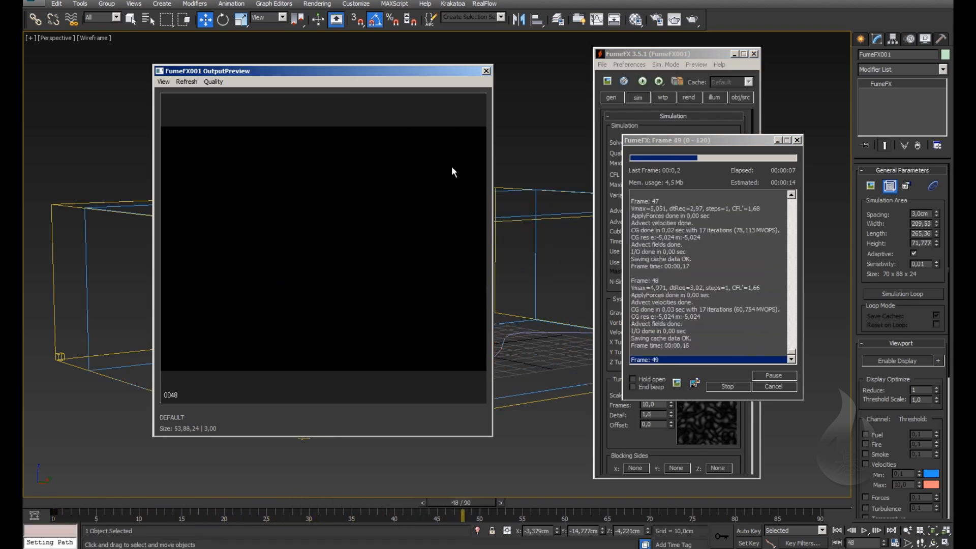
left_click(736, 384)
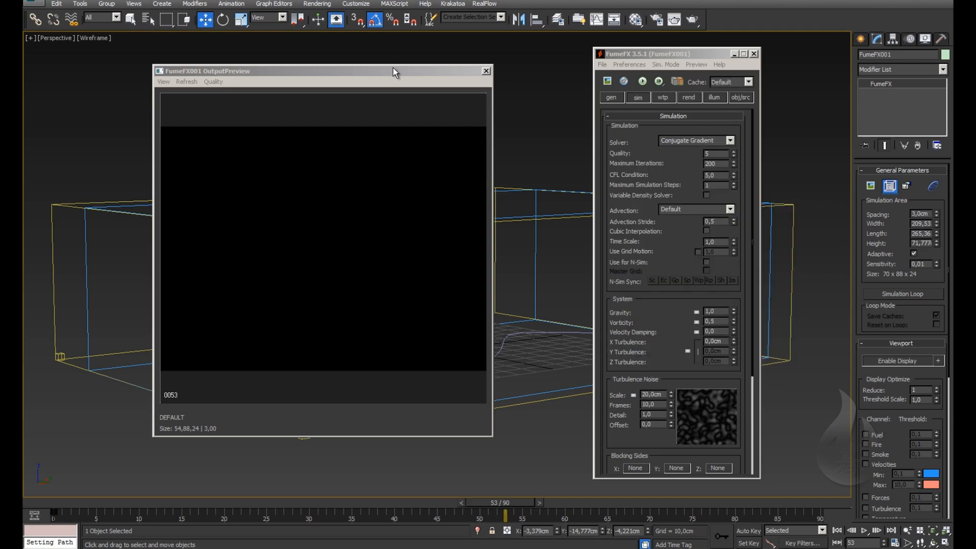
left_click_drag(392, 71, 448, 65)
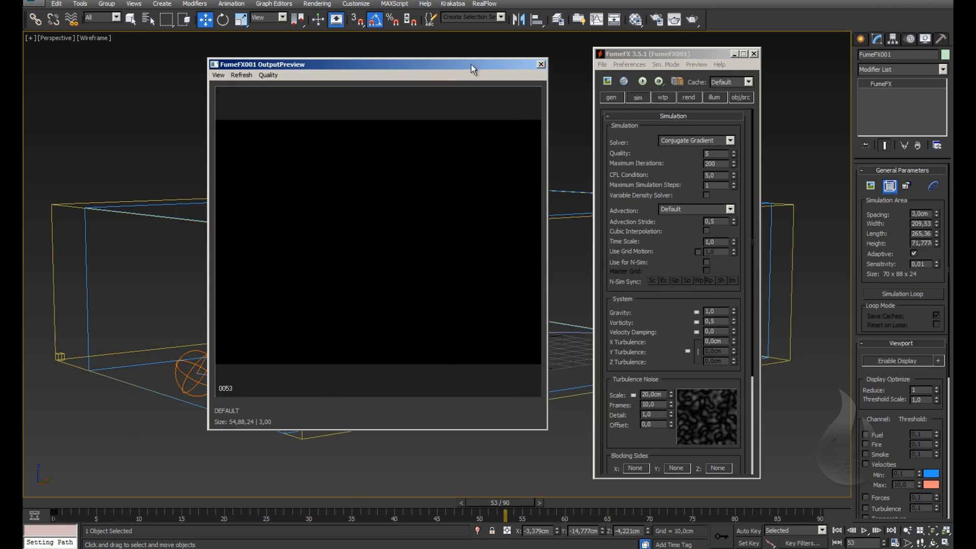
left_click_drag(472, 65, 484, 65)
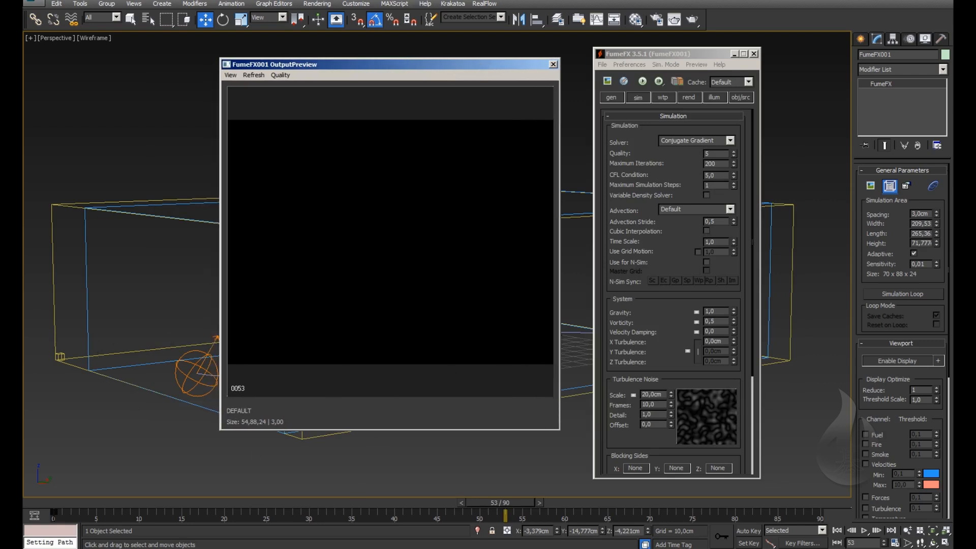
Step: Open the Curve Editor for the Simple Src and examine its path percent and rotation curves
left_click(177, 362)
right_click(177, 359)
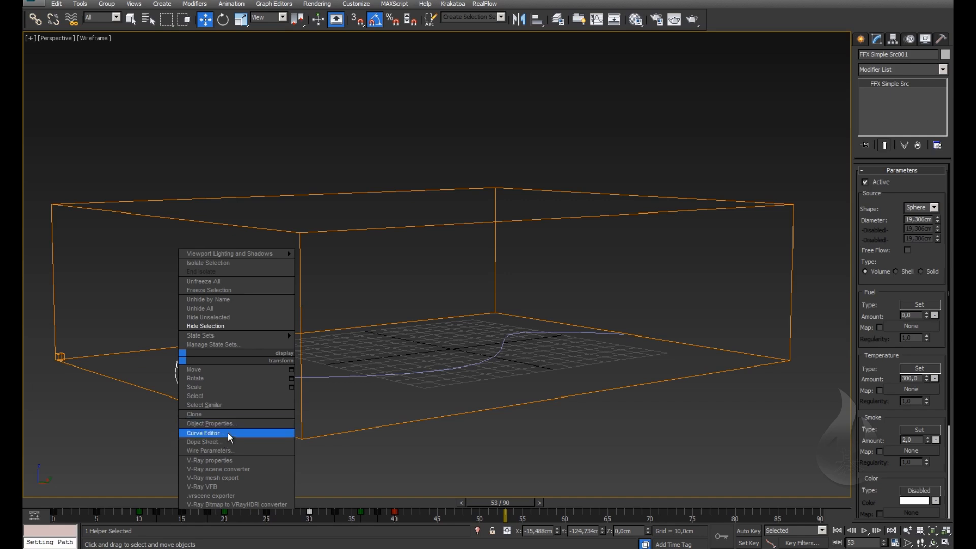
left_click(228, 433)
middle_click_drag(308, 350, 421, 286)
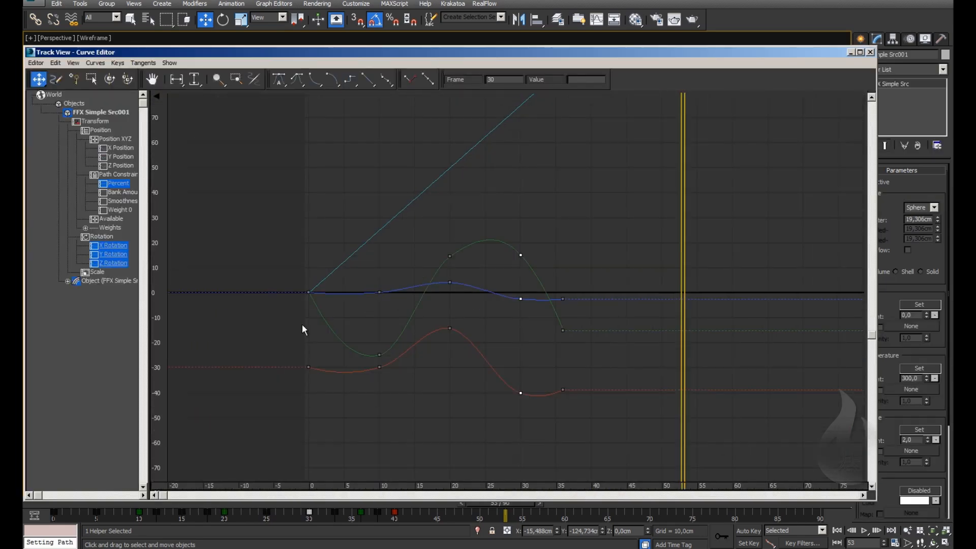
scroll(303, 326, "down", 1)
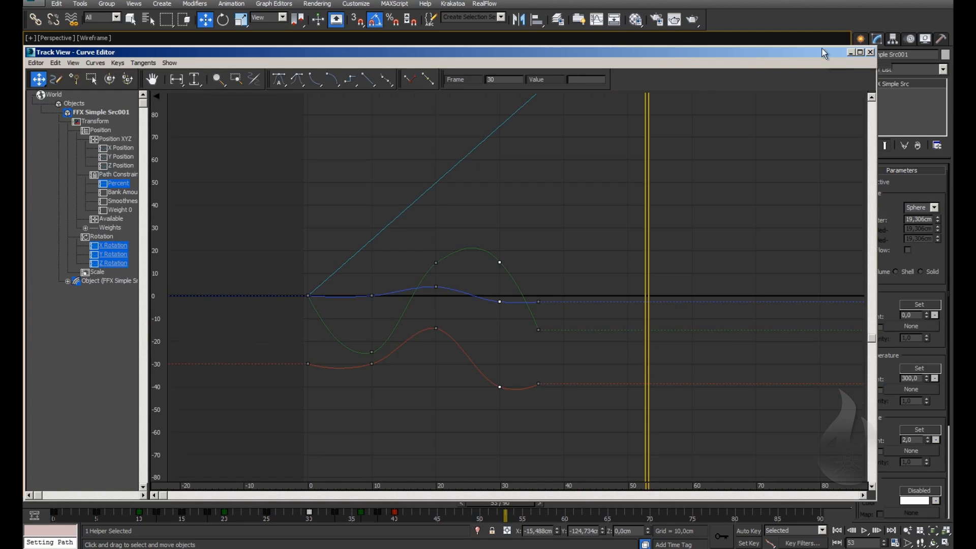
Step: Close the Curve Editor, select the FumeFX container and expand the Fuel section of its simulation settings
left_click(870, 52)
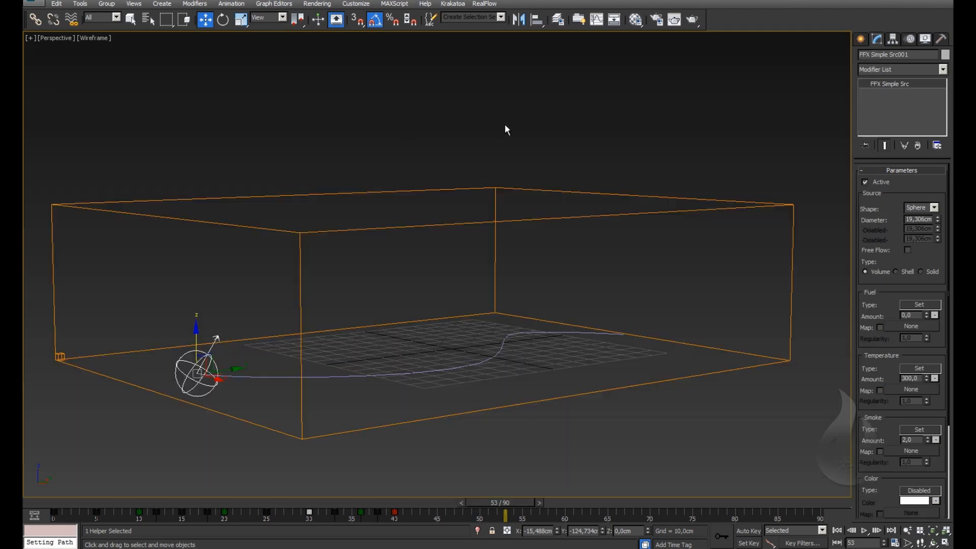
left_click(504, 124)
left_click_drag(222, 183, 188, 237)
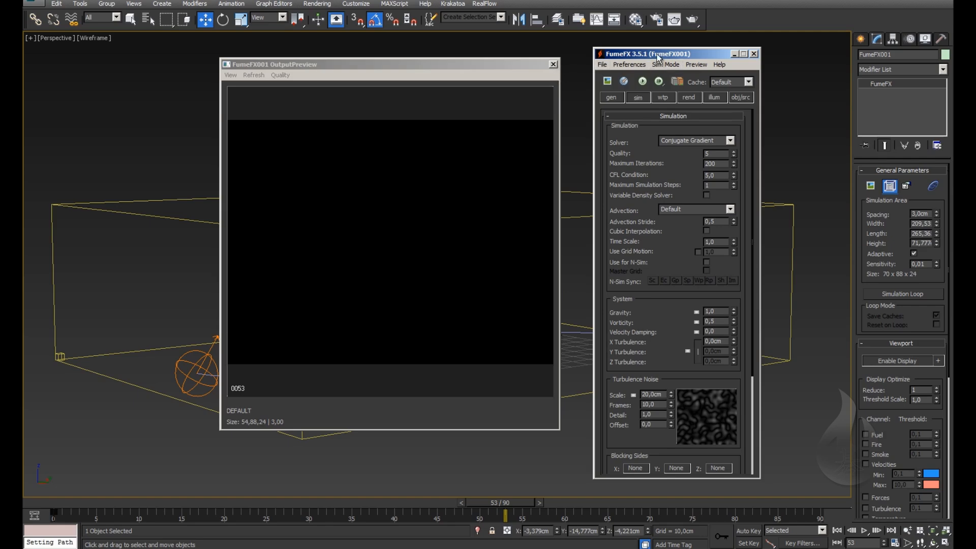
left_click_drag(657, 53, 673, 52)
scroll(697, 271, "down", 3)
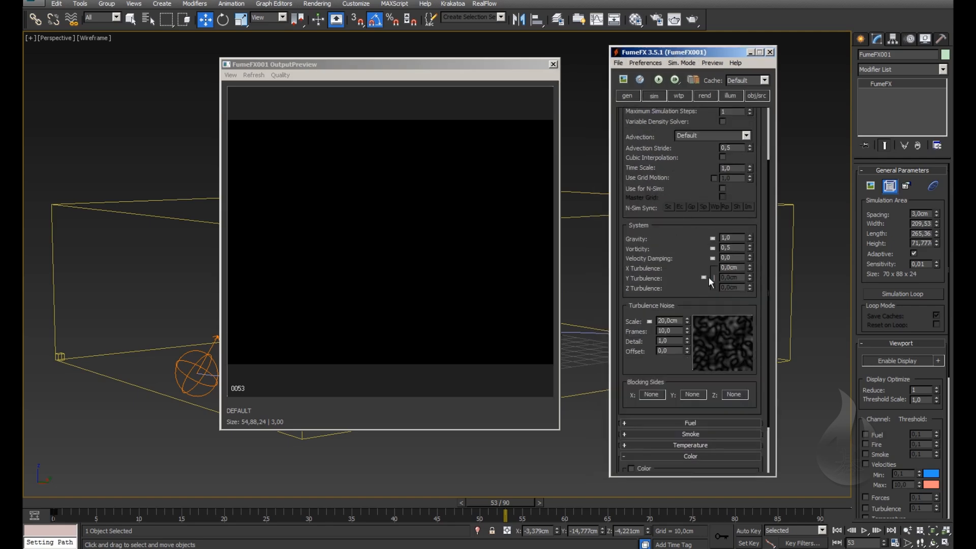
scroll(707, 280, "down", 1)
scroll(697, 284, "down", 2)
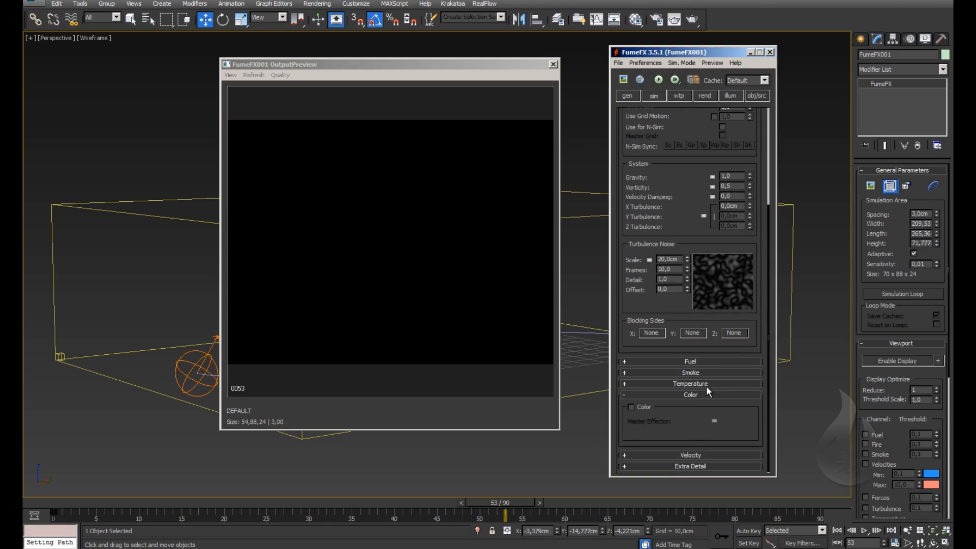
left_click(703, 362)
scroll(697, 186, "down", 4)
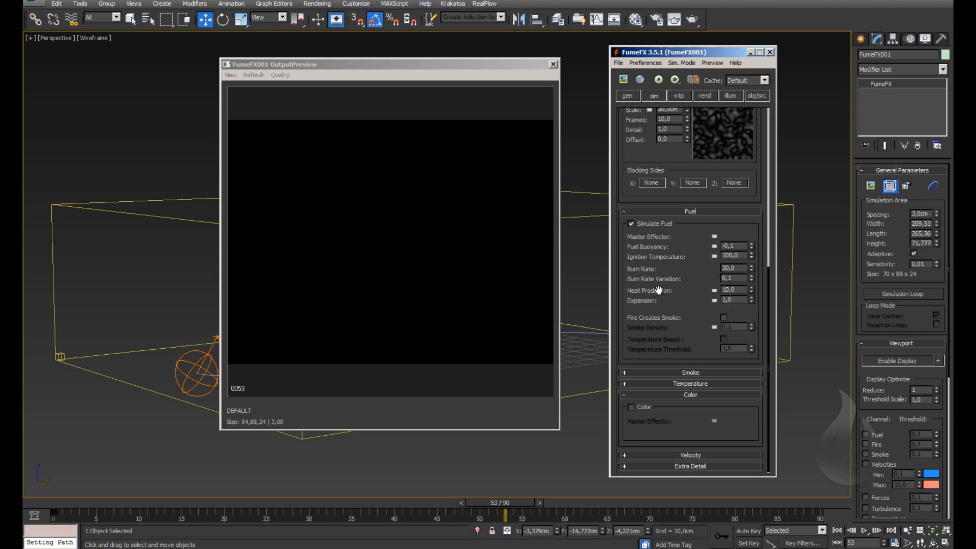
Step: Check the fire at frame 37 in the output preview and move the preview away from the source
left_click_drag(505, 504, 374, 504)
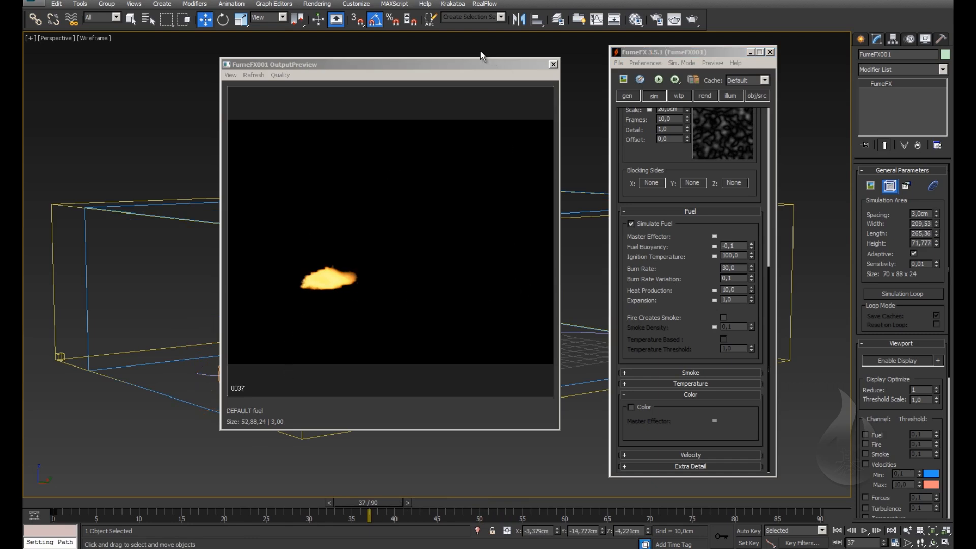
left_click_drag(484, 63, 594, 61)
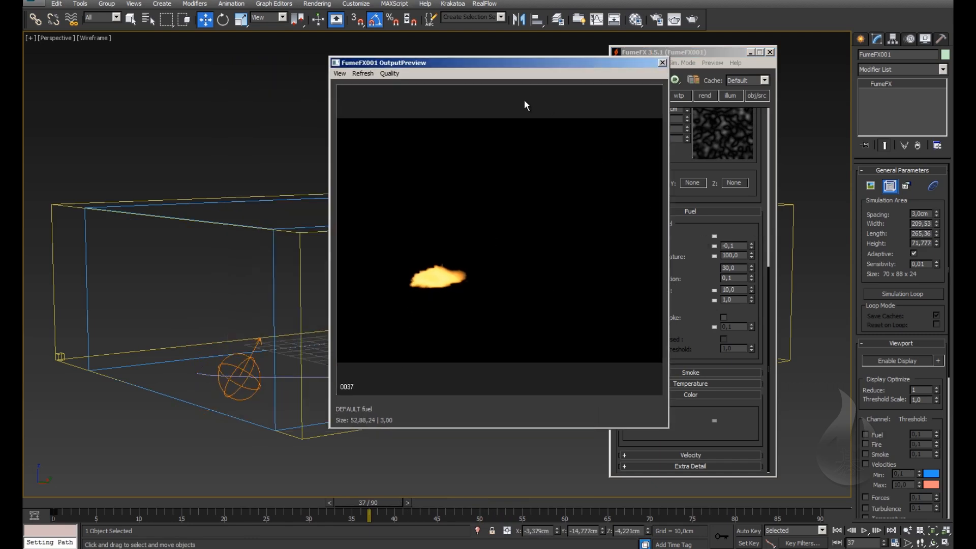
left_click_drag(512, 66, 581, 64)
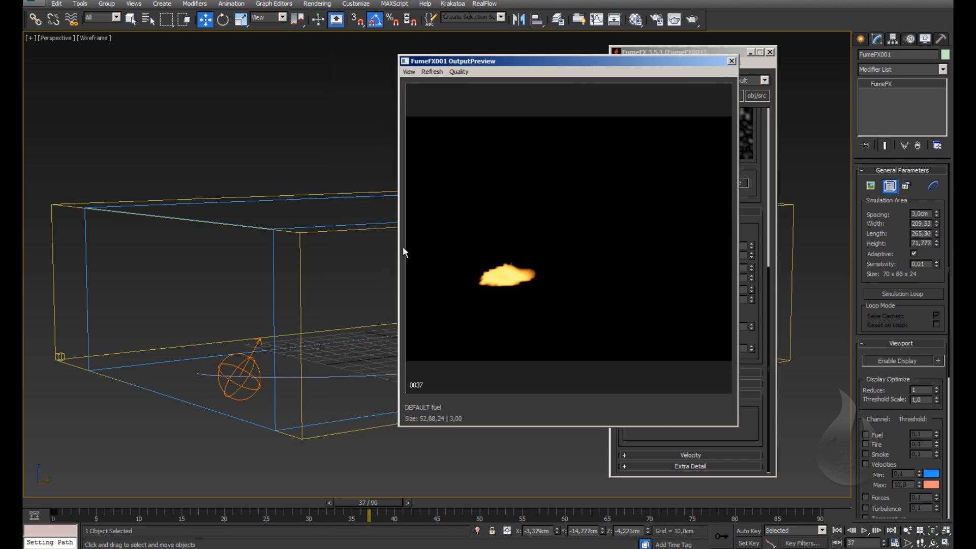
Step: Check the Simple Src at frame 10, then turn on Auto Key and key the container's fuel Expansion at 2,0 there
left_click(250, 371)
left_click_drag(372, 504, 158, 508)
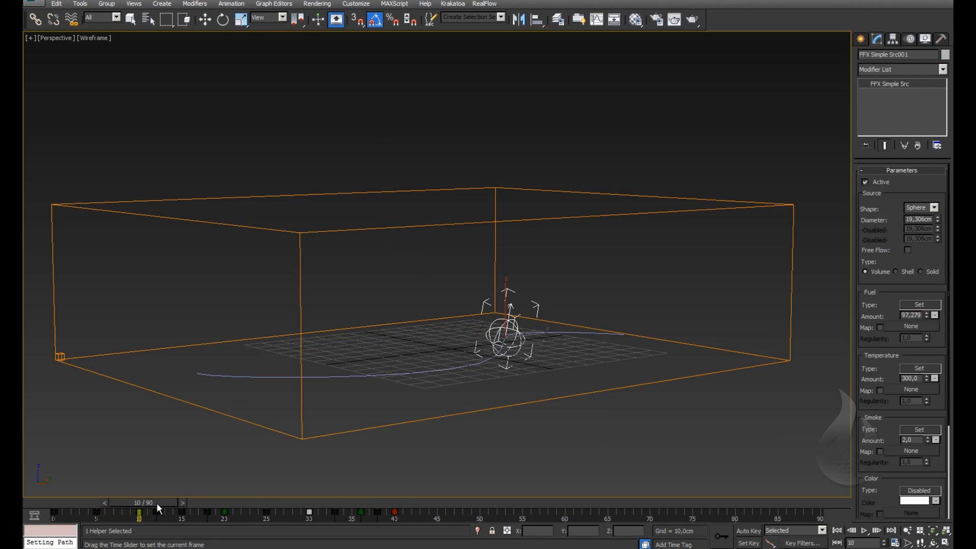
key("w")
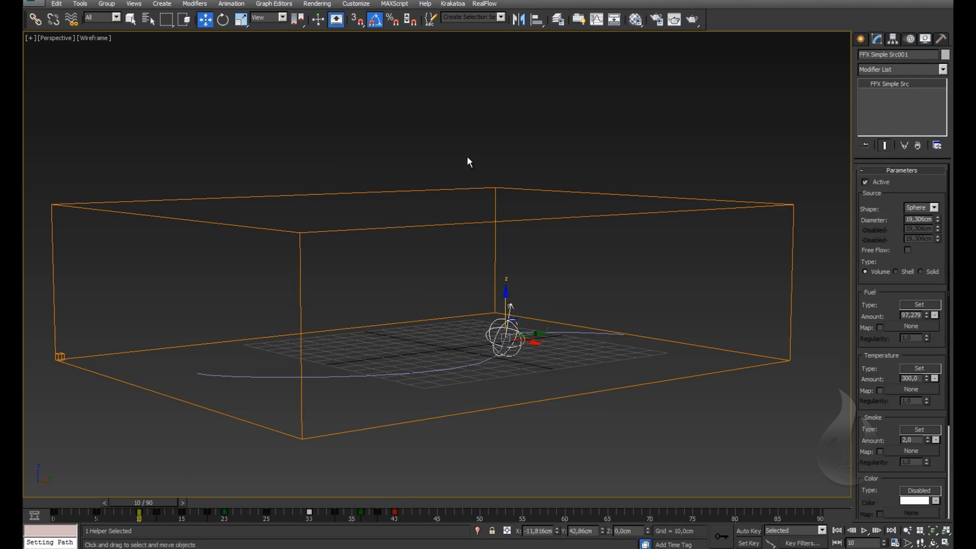
left_click_drag(468, 148, 444, 227)
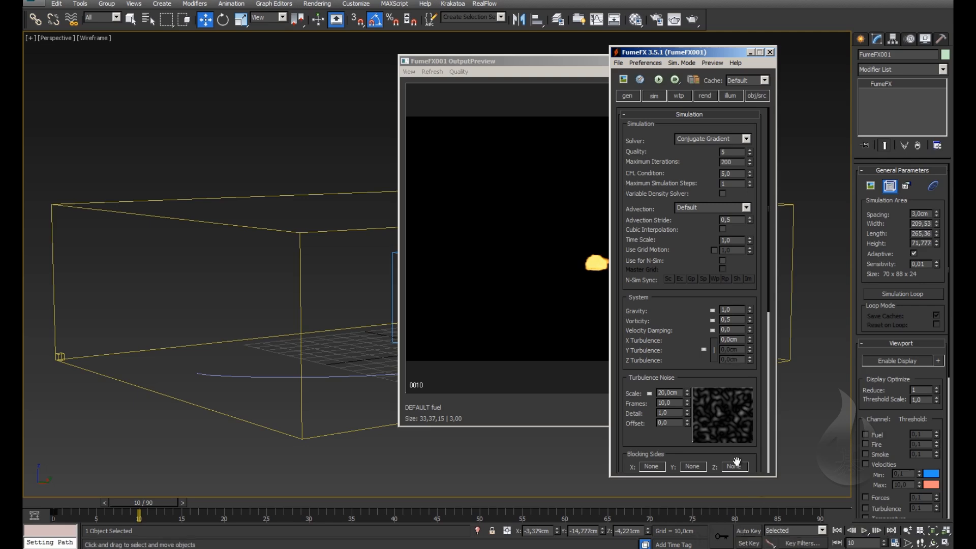
key("n")
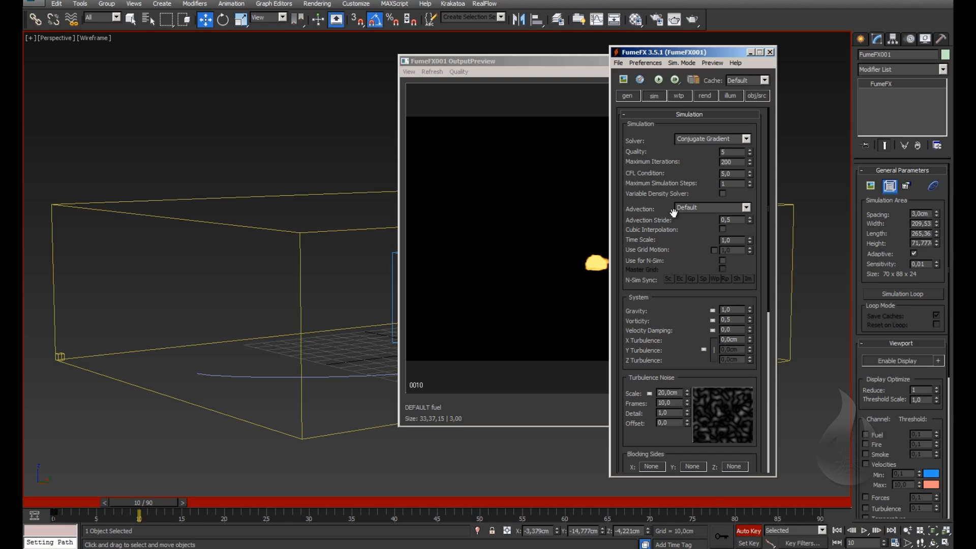
scroll(700, 333, "down", 3)
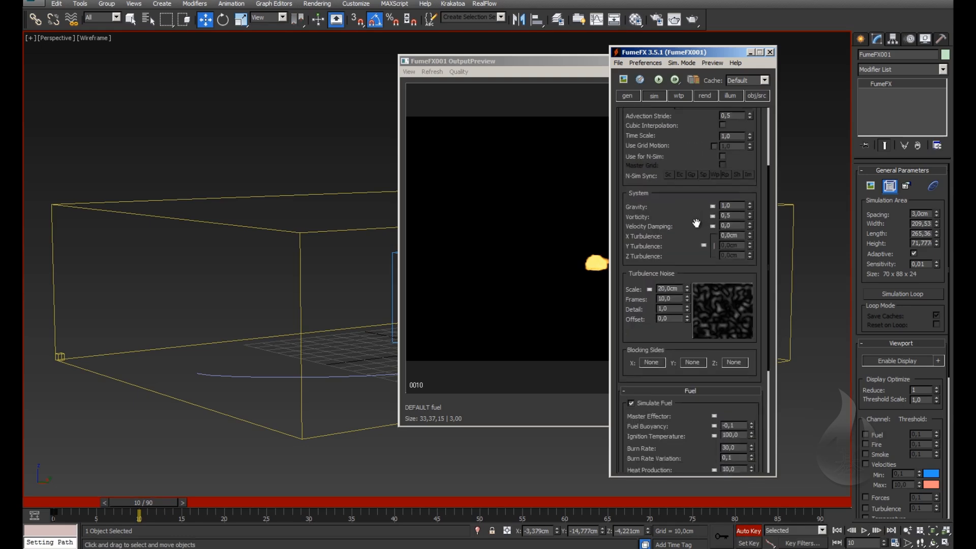
scroll(692, 205, "down", 3)
scroll(703, 296, "down", 3)
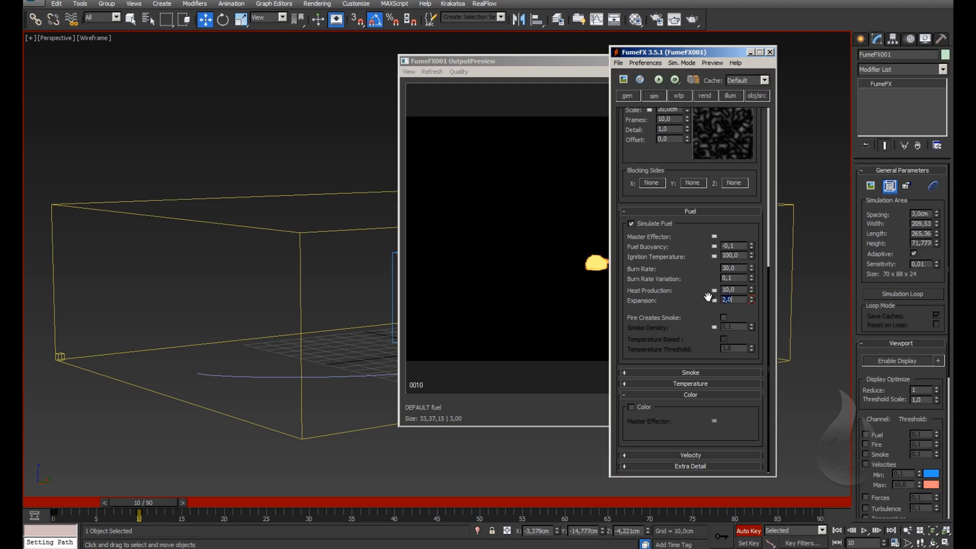
Step: Key the fuel Expansion at 1,0 on frame 5
left_click_drag(155, 502, 121, 502)
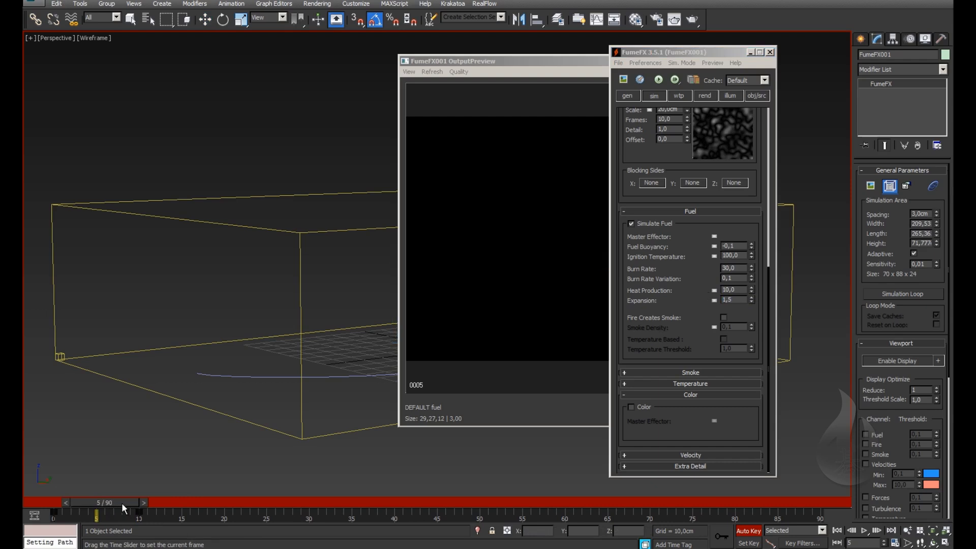
key("w")
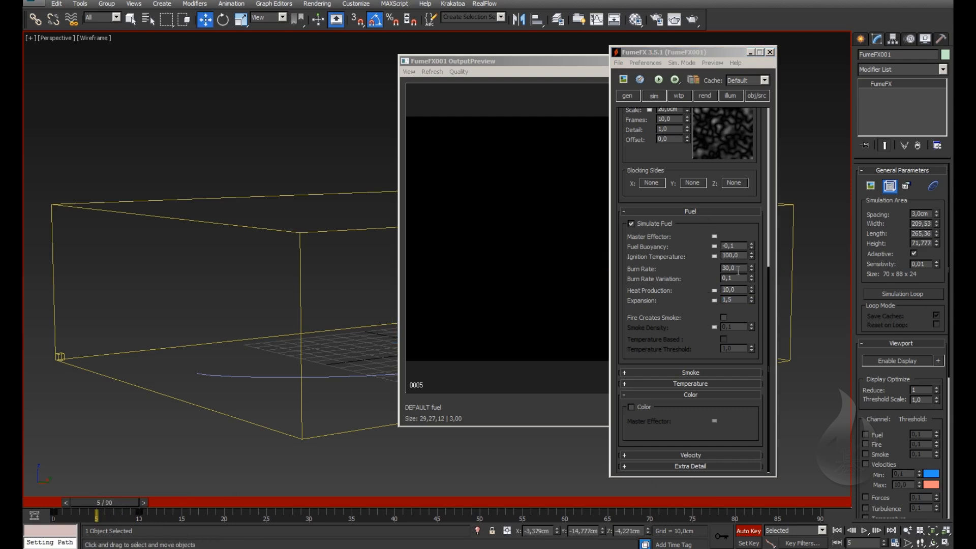
left_click(736, 300)
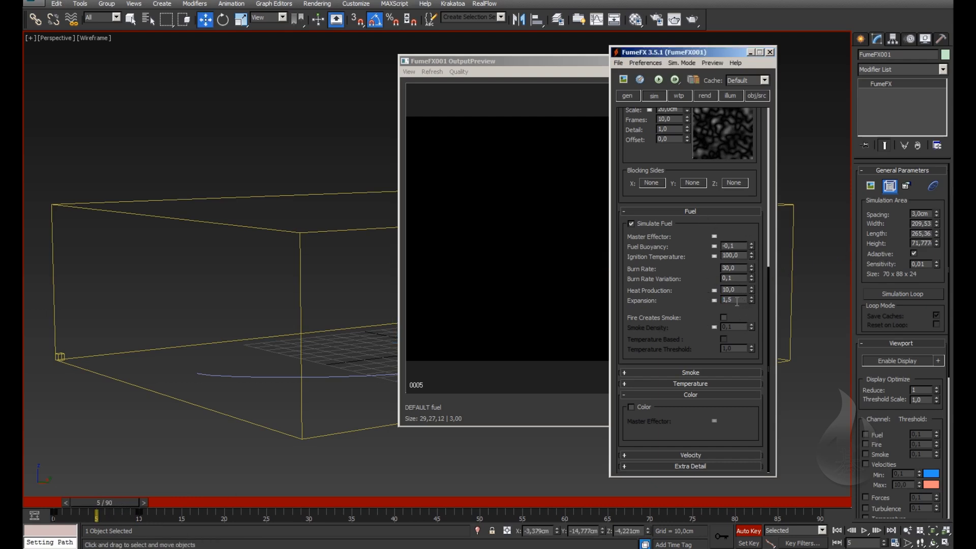
type("1,0")
Step: Clear the output preview from the source, check its fuel timing at frame 18 and key the container's Expansion at 0,5 there
left_click_drag(122, 499, 209, 506)
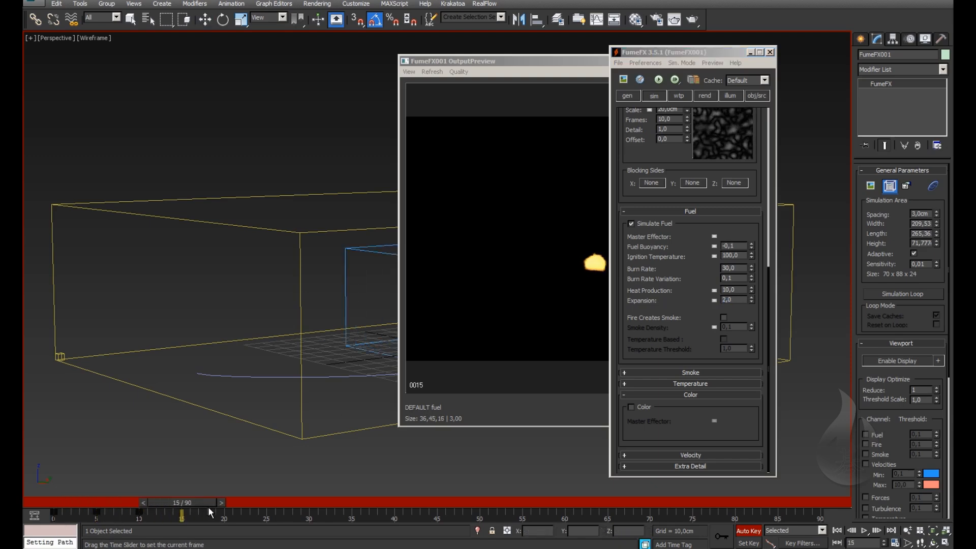
key("w")
left_click_drag(478, 61, 196, 50)
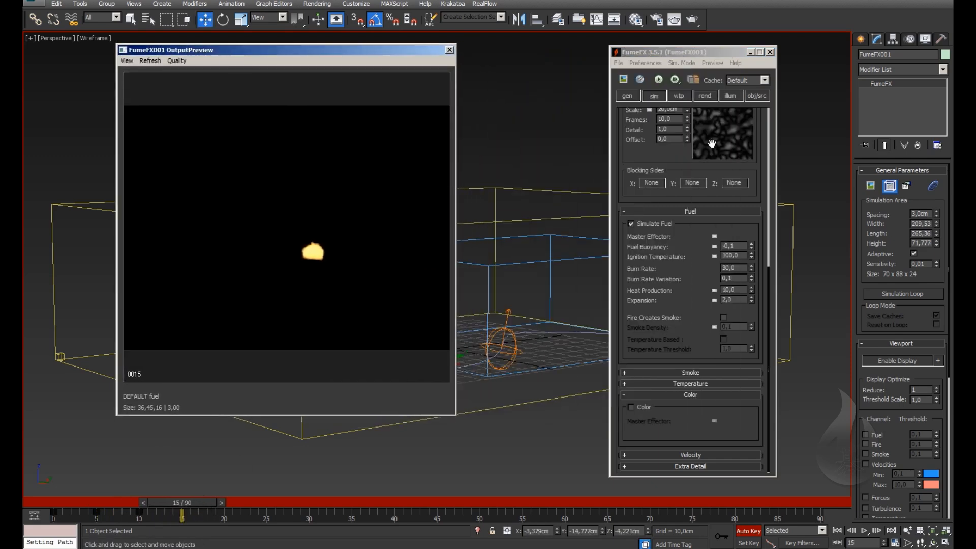
left_click(507, 336)
left_click_drag(197, 502, 233, 503)
key("w")
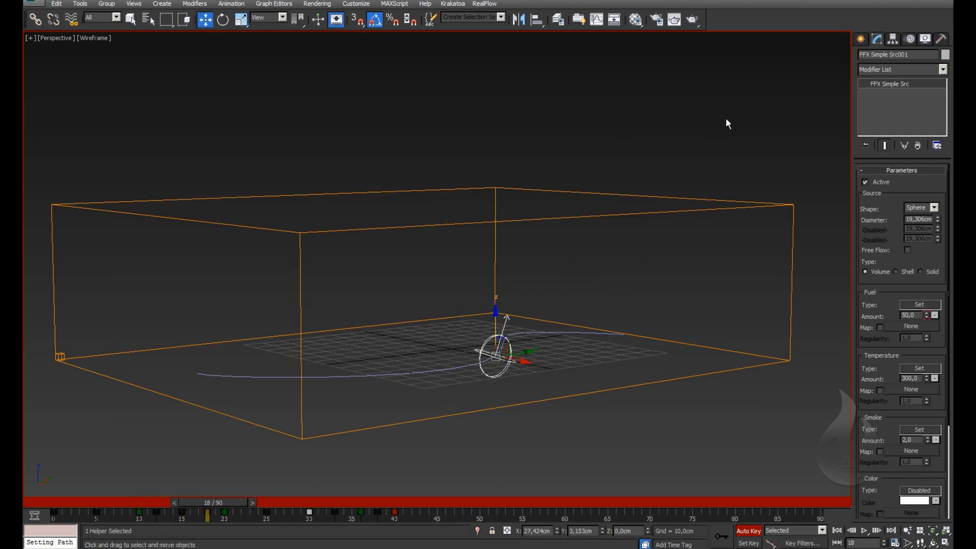
left_click_drag(726, 122, 651, 233)
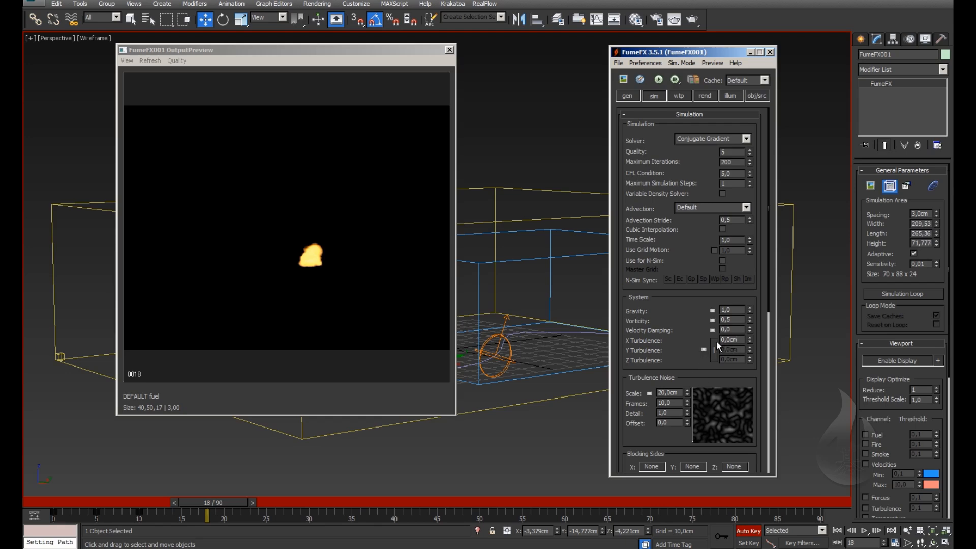
scroll(719, 346, "down", 10)
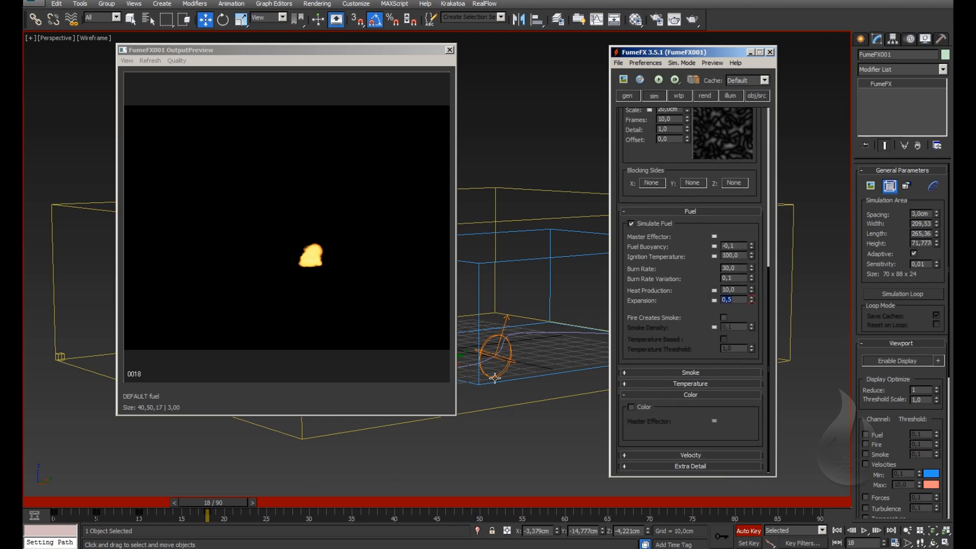
Step: Key the fuel Expansion at 1,8 on frame 15
left_click_drag(223, 502, 200, 502)
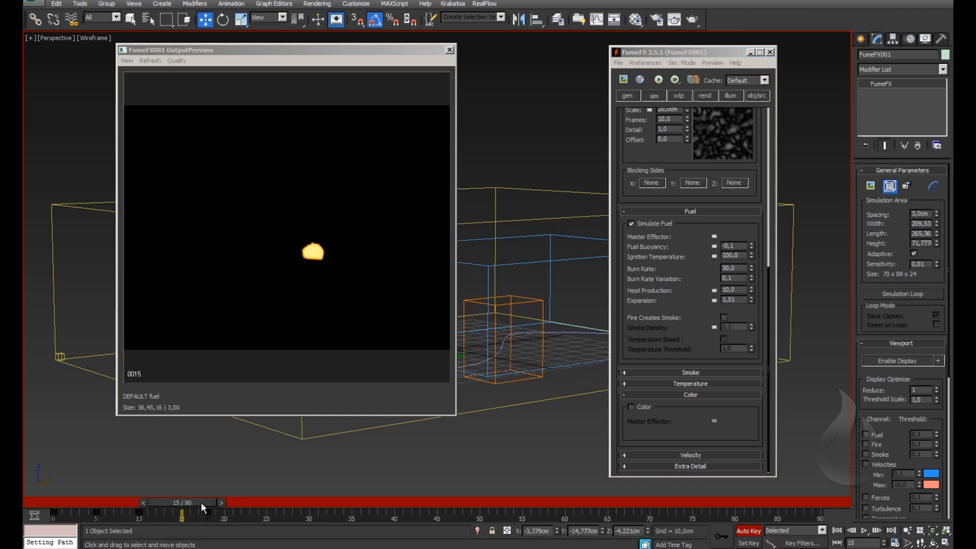
left_click(744, 299)
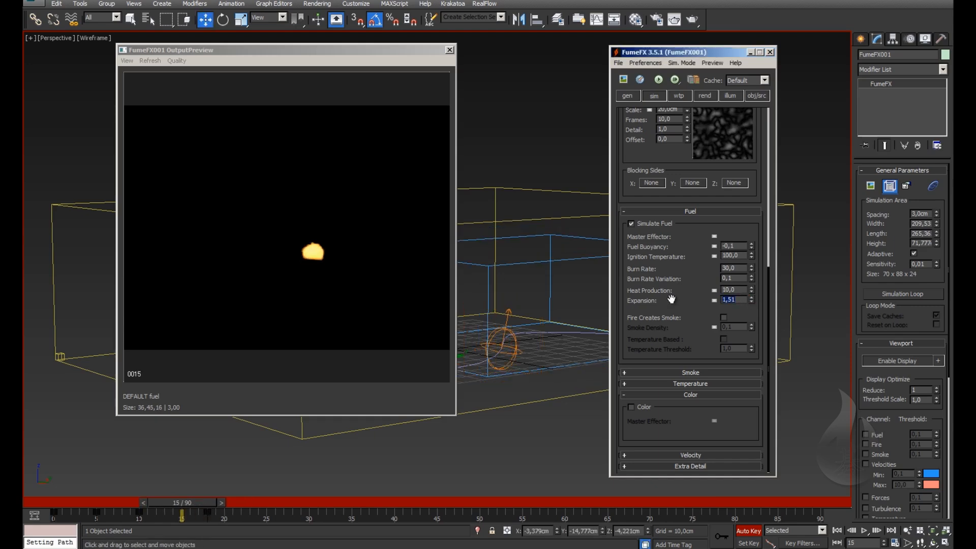
type("1,8")
key("Return")
Step: Copy the container's Expansion keys twice along the timeline, with the copies starting at frames 25 and 45
left_click_drag(195, 501, 297, 505)
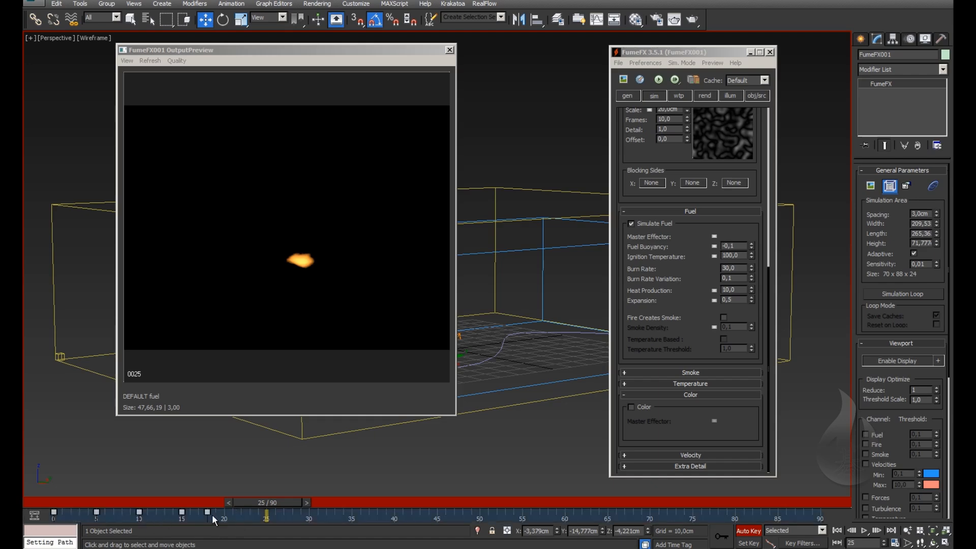
left_click_drag(245, 512, 267, 514)
mouse_move(446, 516)
left_mouse_down()
mouse_move(228, 517)
mouse_move(448, 515)
mouse_move(437, 514)
left_mouse_up()
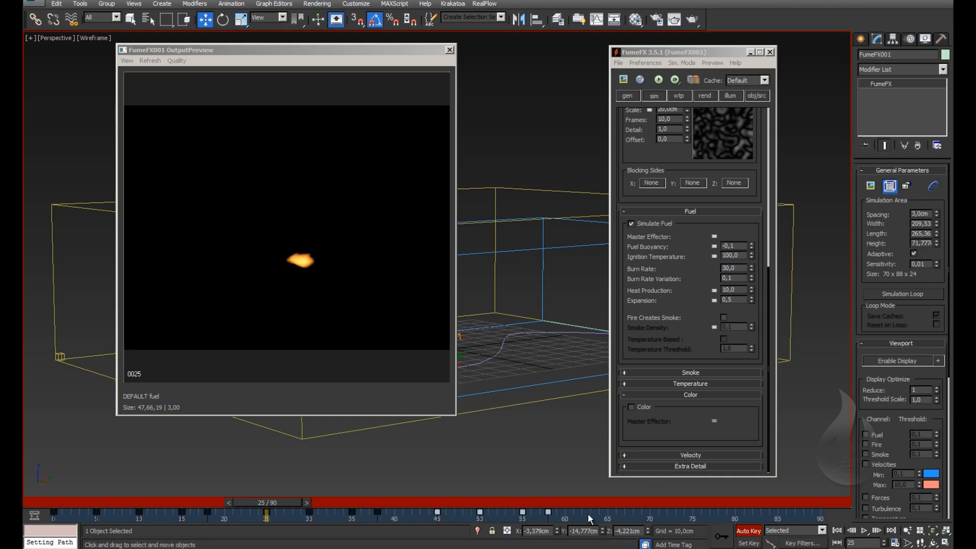
Step: Return to frame 0, turn off Auto Key, run the simulation with the keyed Expansion and stop it partway
left_click_drag(311, 503, 176, 503)
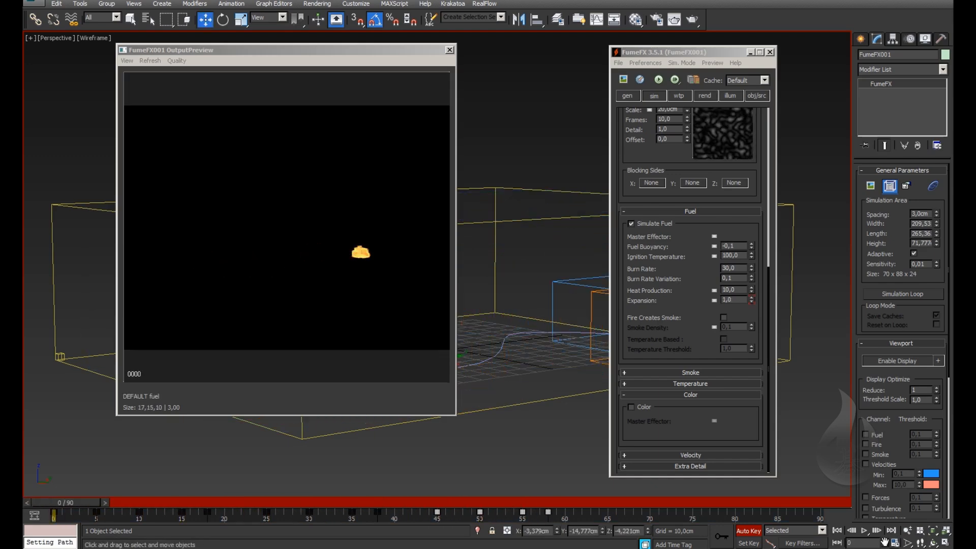
key("n")
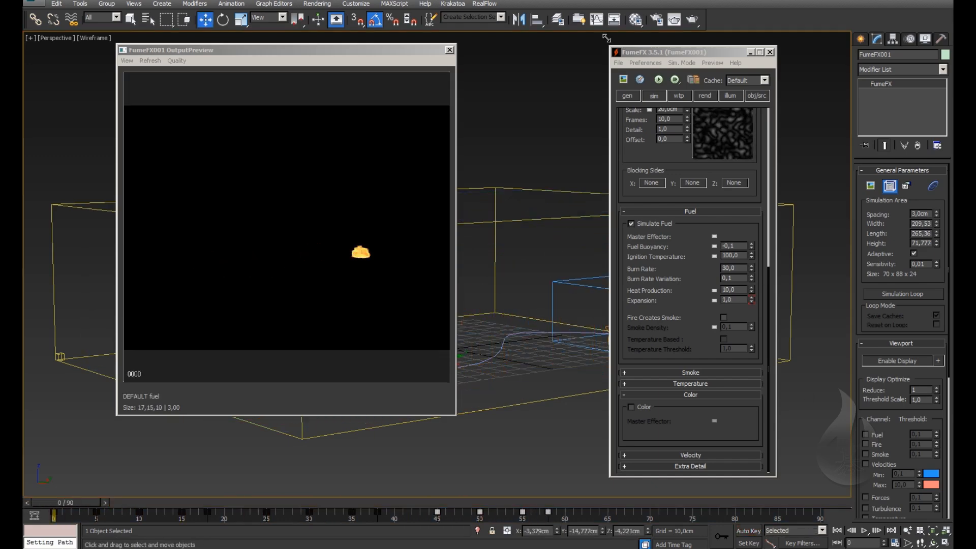
left_click(660, 79)
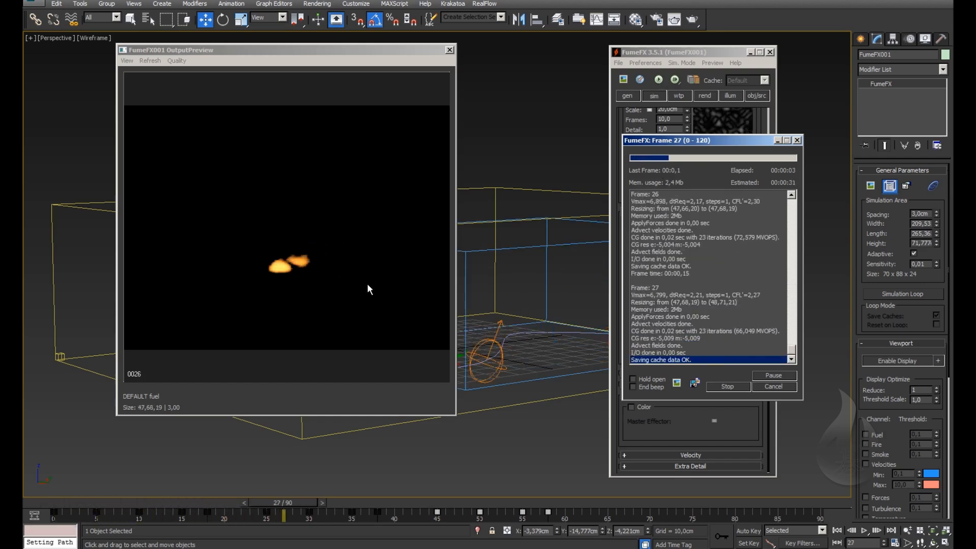
left_click_drag(738, 143, 895, 142)
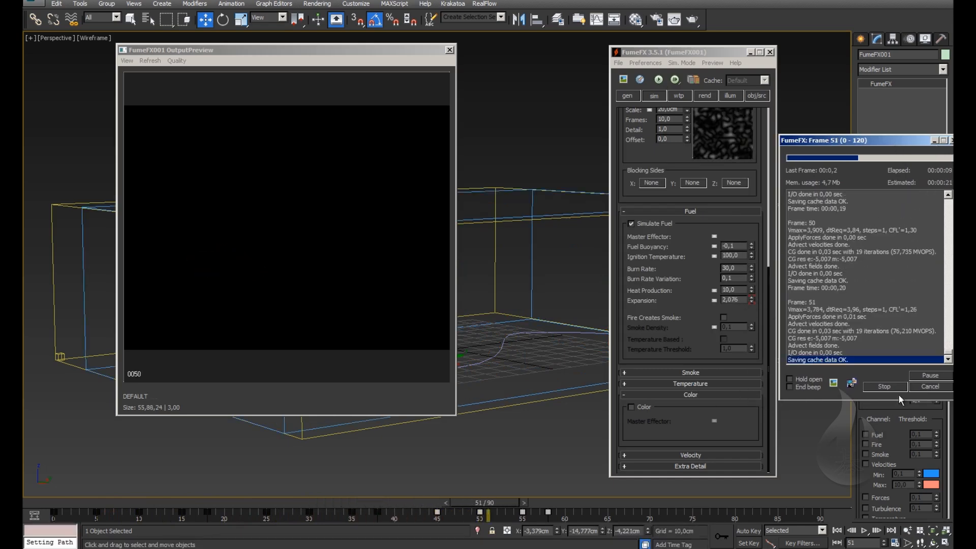
left_click(886, 388)
Step: Return to frame 0 and delete the container's Expansion keys from frame 18 onward
left_click_drag(457, 501, 60, 497)
left_click_drag(585, 519, 205, 513)
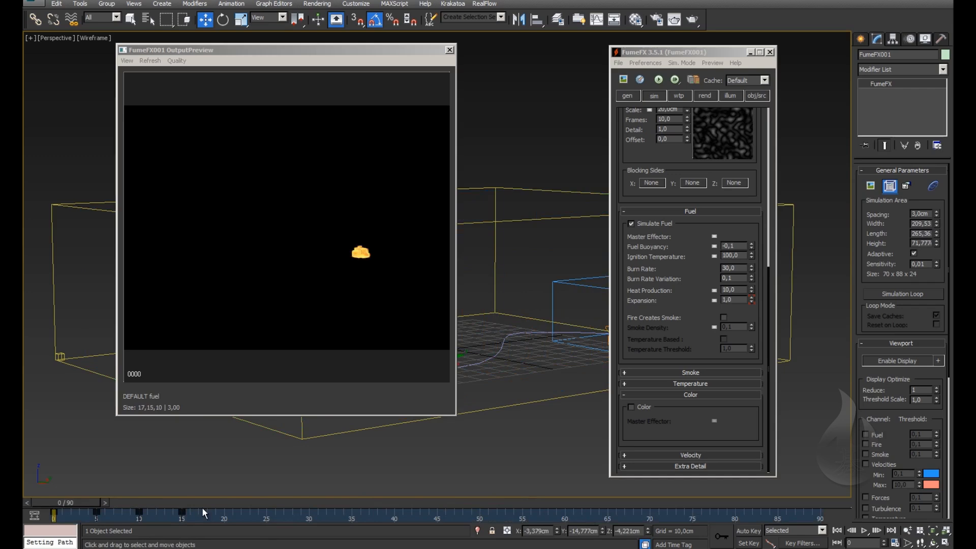
key("Delete")
Step: Review the Expansion at frame 5, then turn on Auto Key and key it at 5,0 on frame 10
left_click_drag(61, 500, 106, 503)
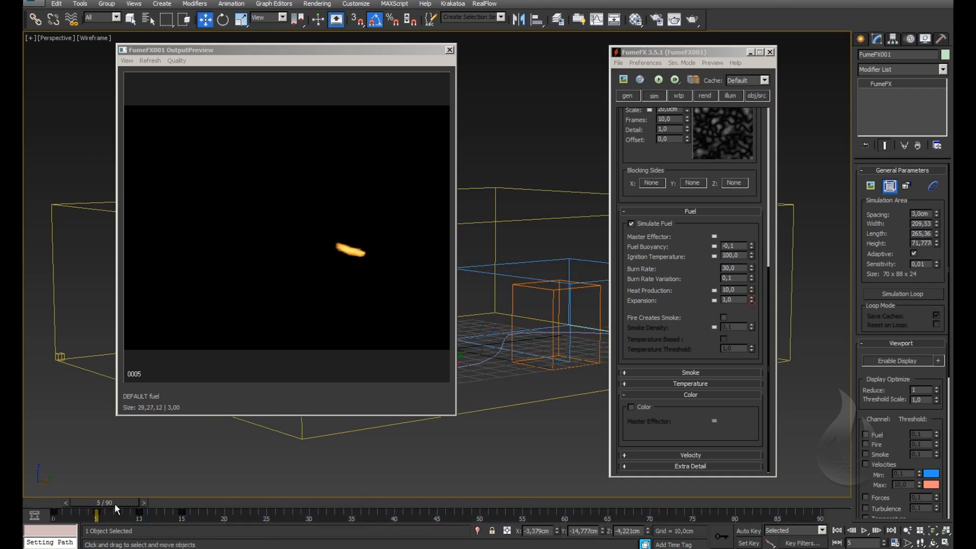
left_click_drag(737, 300, 687, 300)
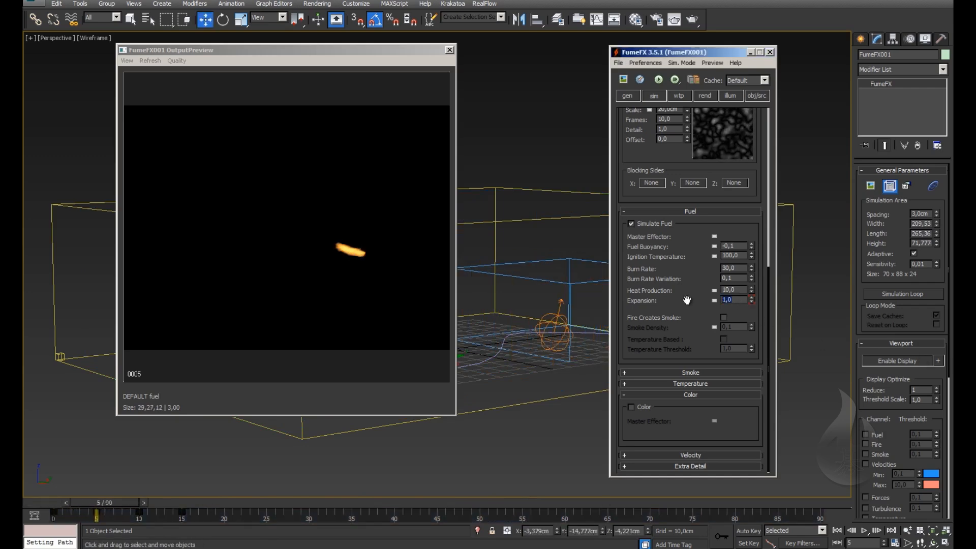
left_click_drag(122, 502, 162, 503)
left_click(753, 303)
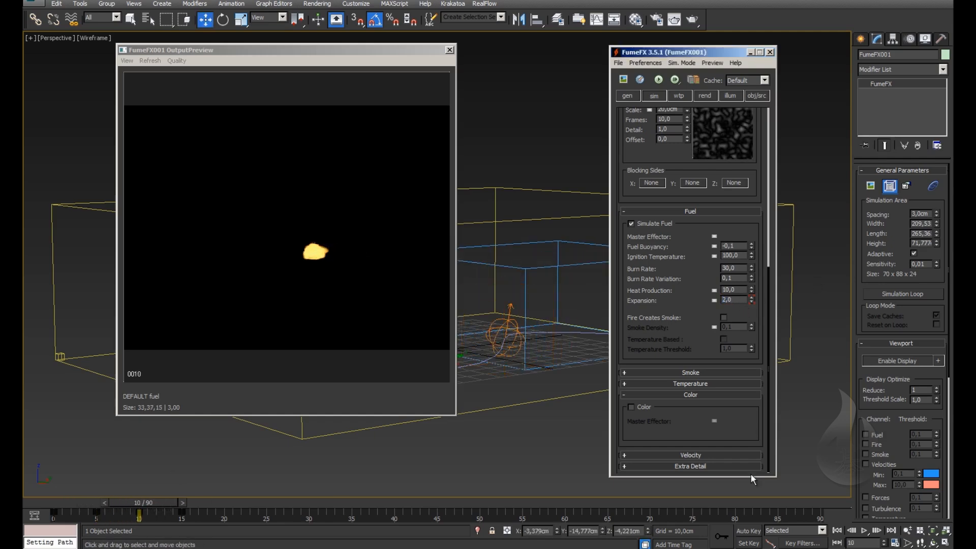
left_click(748, 530)
double_click(734, 299)
type("4")
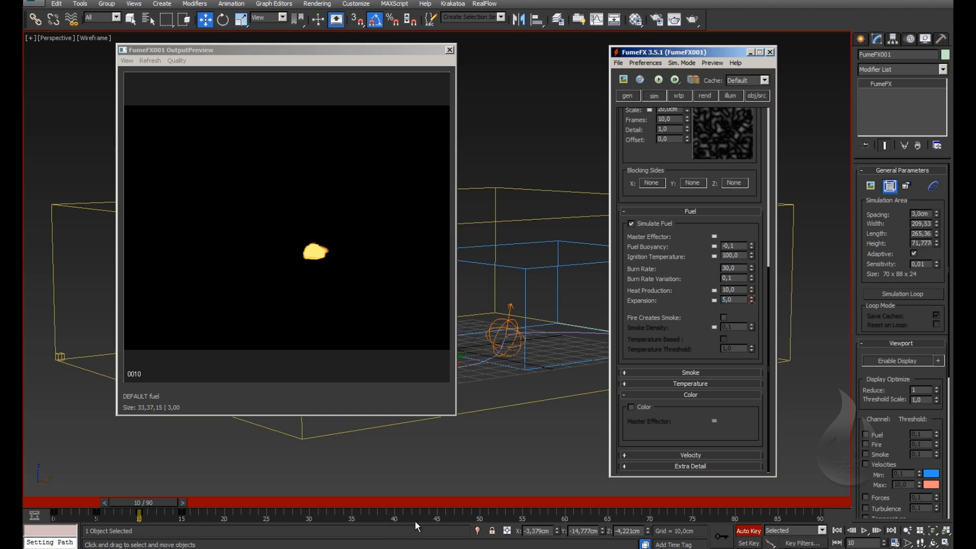
Step: Go to frame 15 and key the container's Expansion at 1,0
left_click_drag(178, 499, 218, 503)
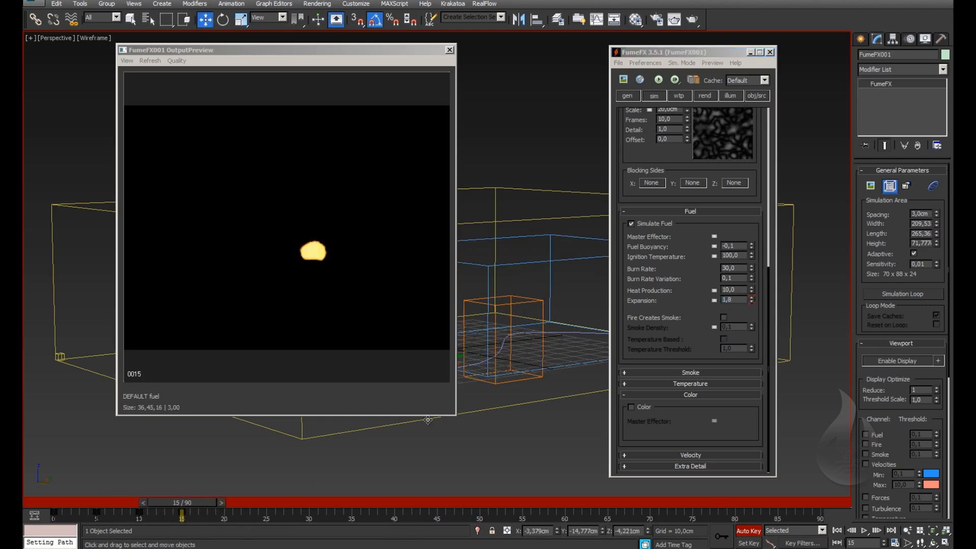
left_click_drag(751, 301, 751, 305)
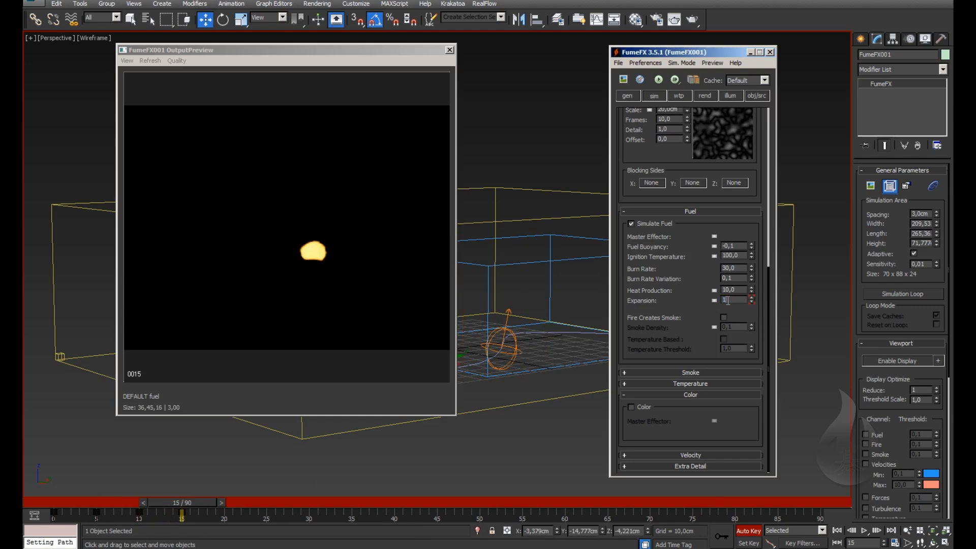
Step: Copy the container's Expansion keys from frames 5 to 15 twice along the timeline, with the last copy starting at frame 40
left_click_drag(223, 519, 111, 516)
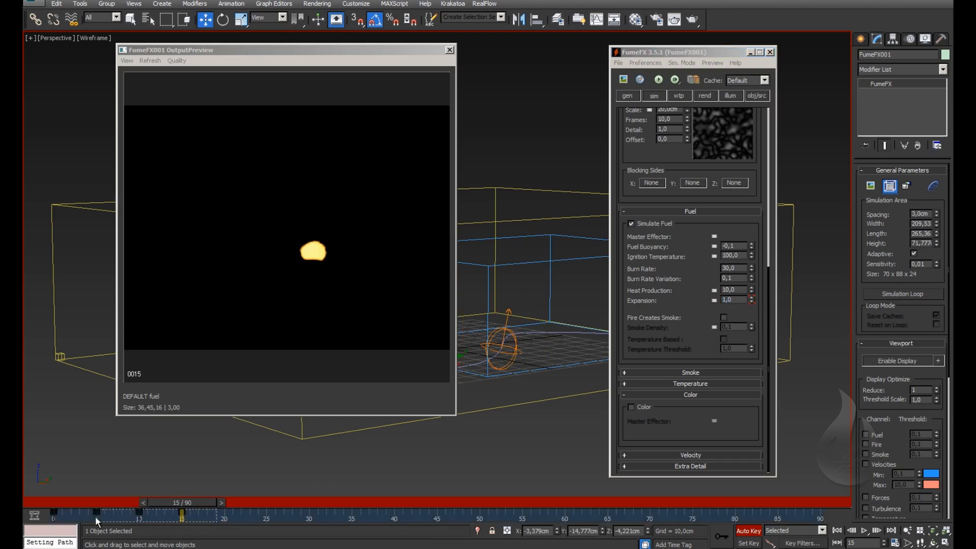
left_click_drag(95, 516, 267, 519, "shift")
left_click_drag(337, 517, 480, 516, "shift")
Step: Turn off Auto Key, return to frame 0, run the simulation with the repeated Expansion keys and stop it past frame 50
left_click(749, 530)
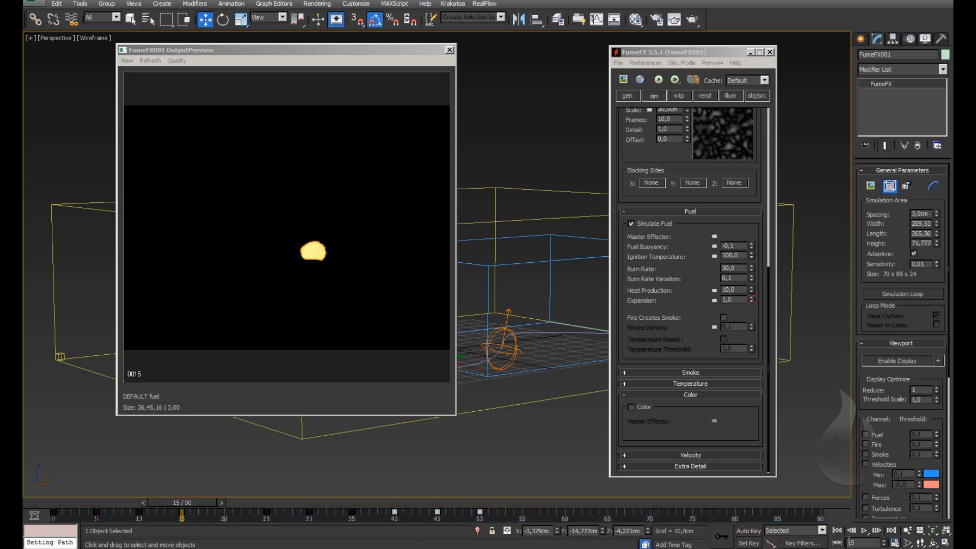
left_click(838, 531)
left_click(658, 80)
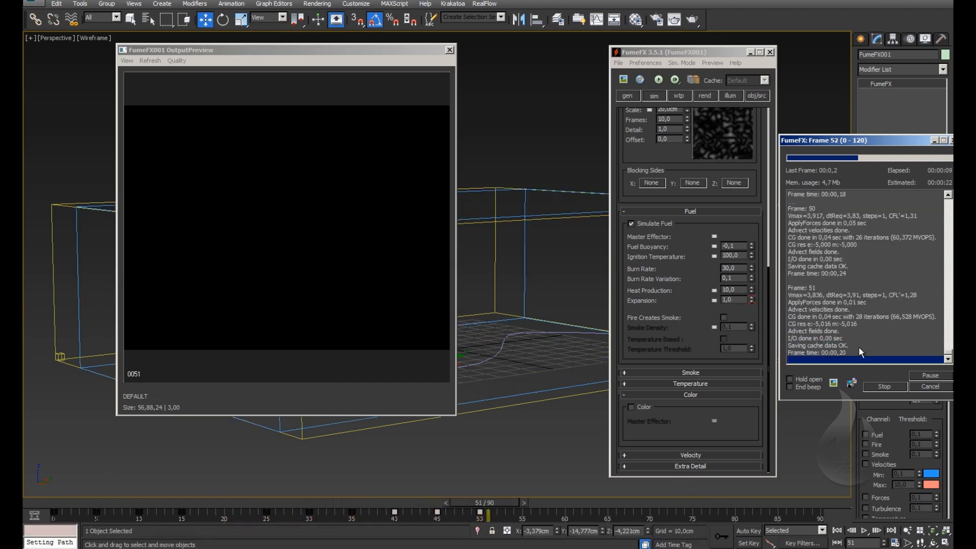
left_click(891, 385)
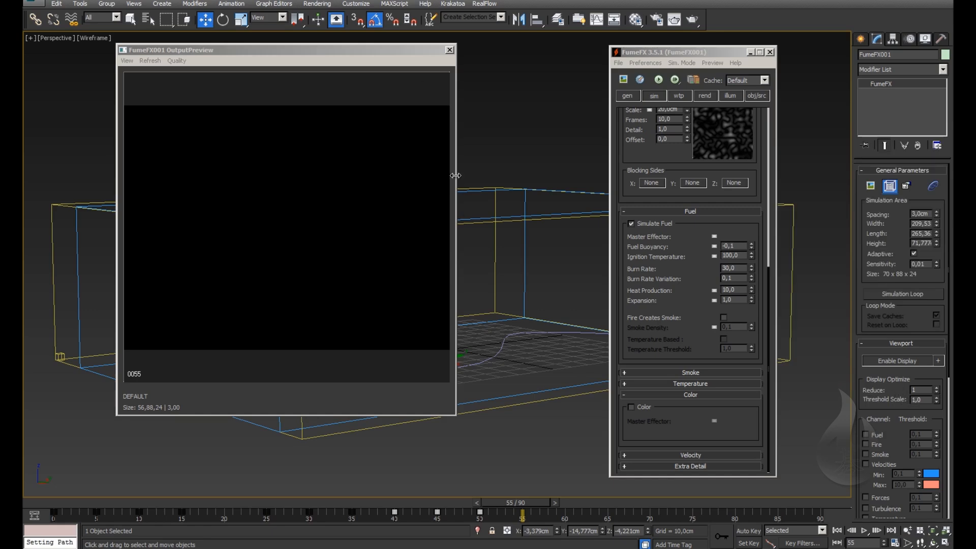
Step: Select the Simple Src to check its keys around frames 36 to 38, deselect it and scrub back to frame 7
left_click_drag(407, 56, 714, 56)
left_click(204, 360)
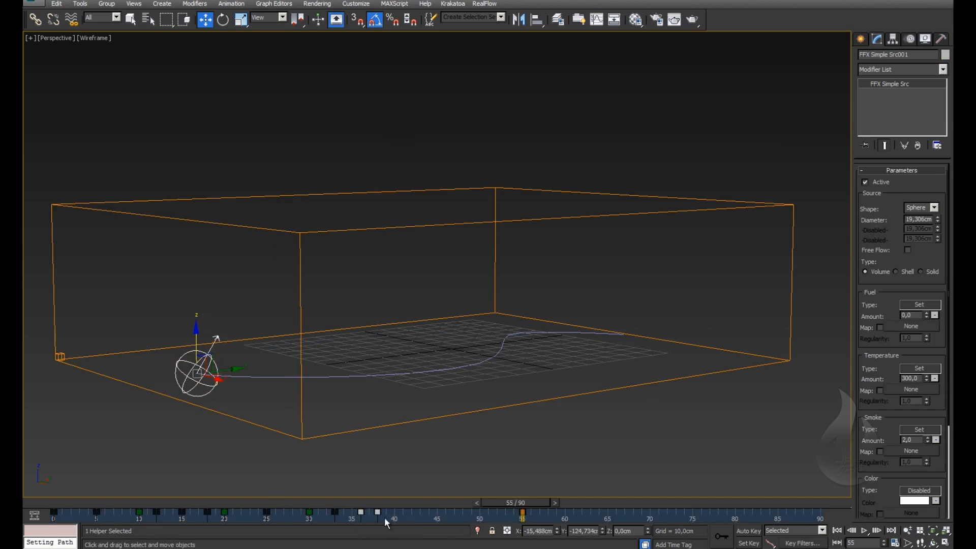
mouse_move(374, 519)
left_mouse_down()
mouse_move(436, 520)
mouse_move(381, 517)
left_mouse_up()
left_click(515, 462)
left_click_drag(547, 504, 151, 502)
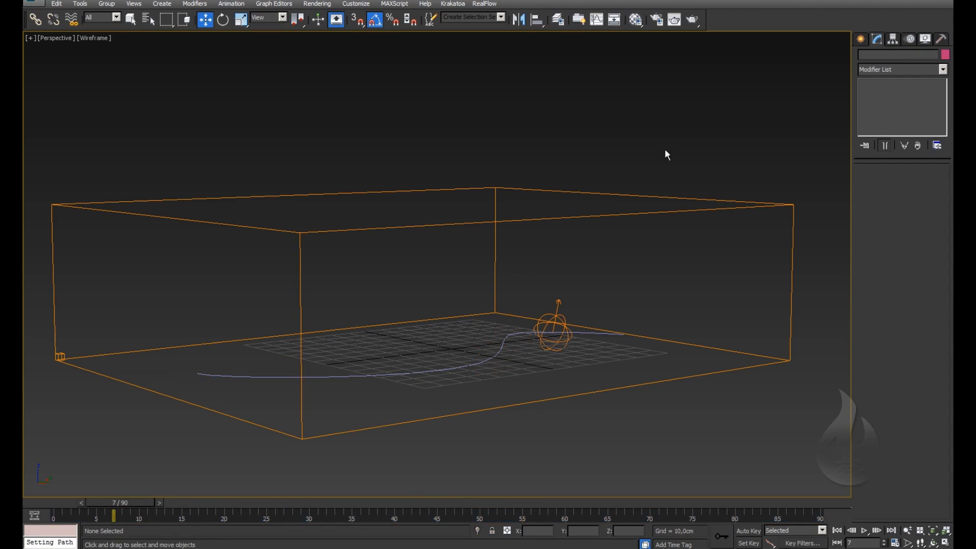
Step: Review the FumeFX container's System, Turbulence Noise and Fuel simulation settings alongside the output preview
left_click_drag(651, 117, 657, 248)
left_click_drag(534, 50, 325, 48)
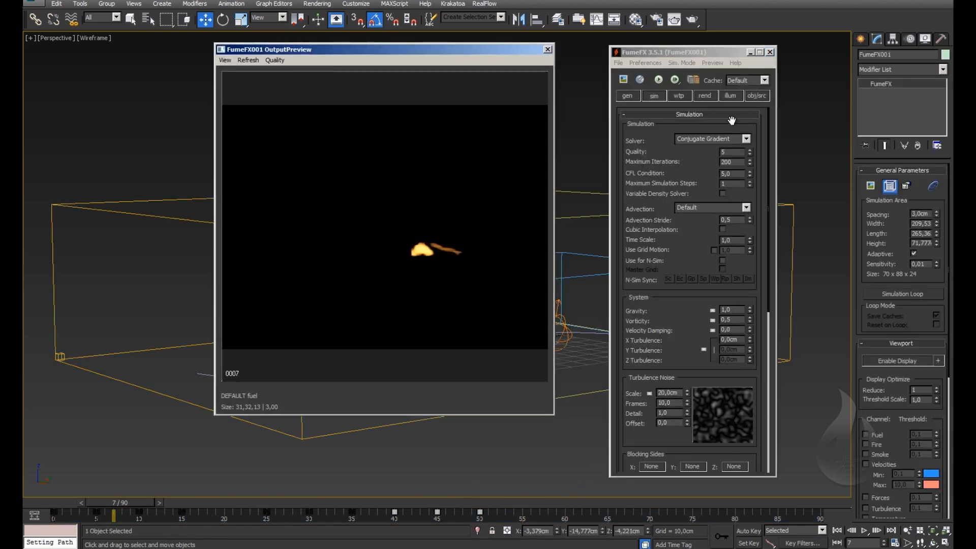
left_click_drag(690, 310, 685, 254)
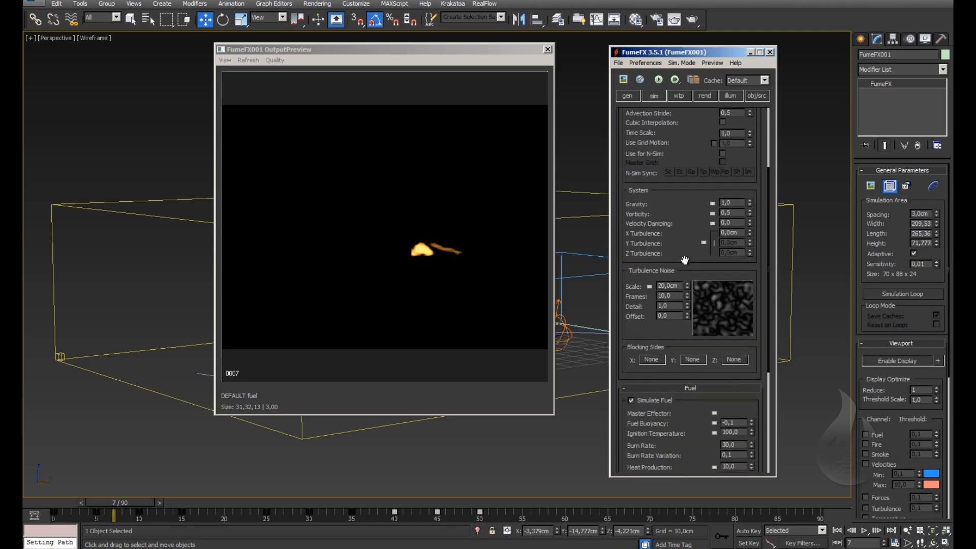
scroll(684, 261, "down", 2)
scroll(692, 351, "up", 2)
left_click_drag(695, 216, 693, 192)
left_click_drag(692, 237, 694, 214)
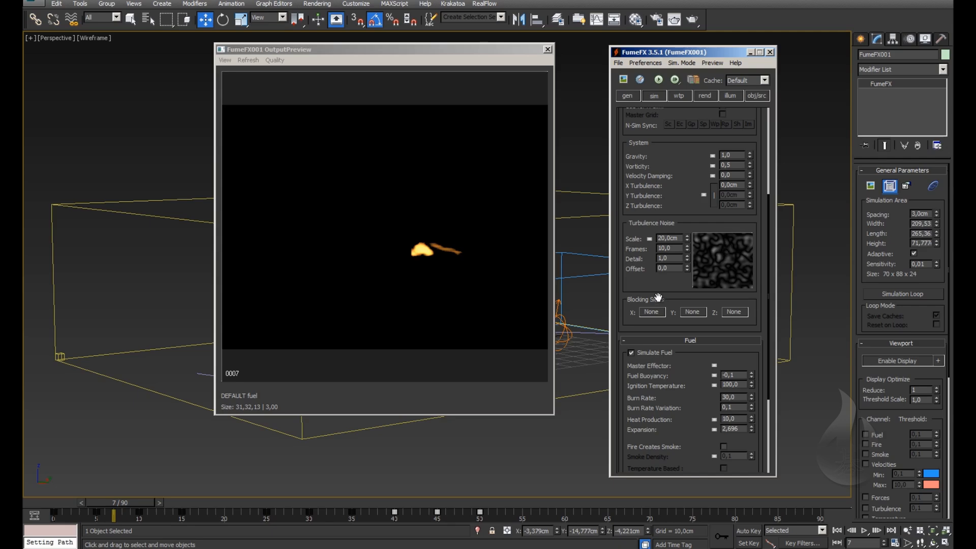
left_click_drag(693, 379, 701, 299)
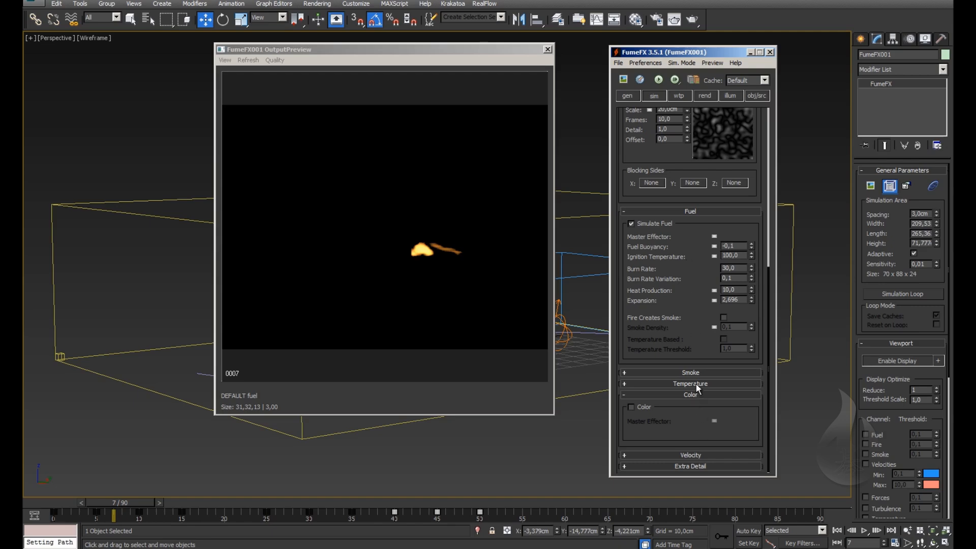
Step: Set the container's Extra Detail mode to Wavelet Turbulence
left_click(694, 466)
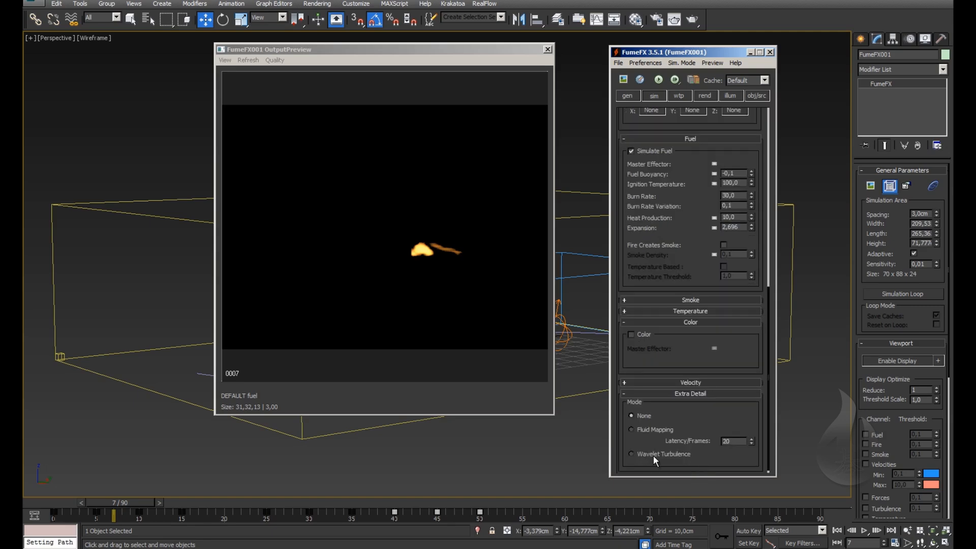
left_click(634, 455)
scroll(688, 121, "up", 5)
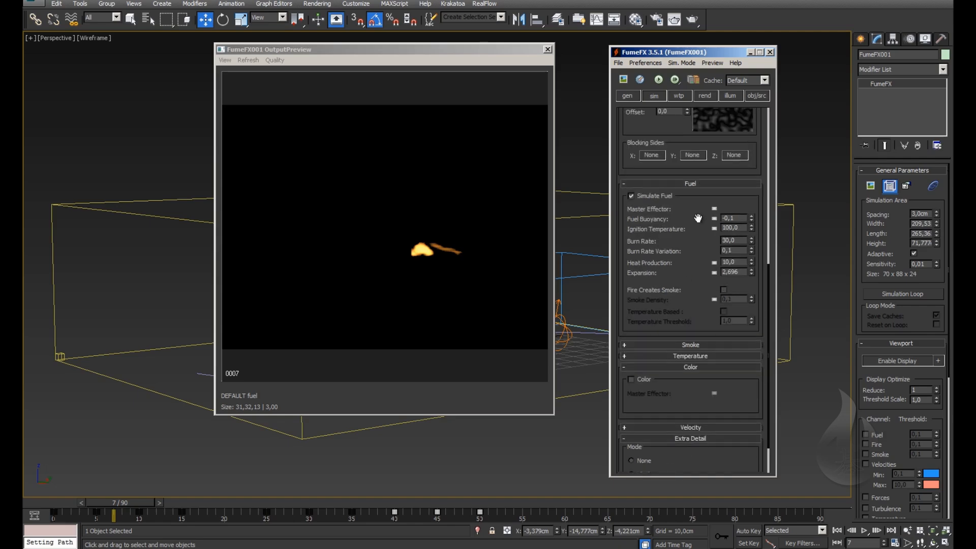
Step: Set the container's grid Spacing to 2,0 cm in the general parameters
left_click(630, 96)
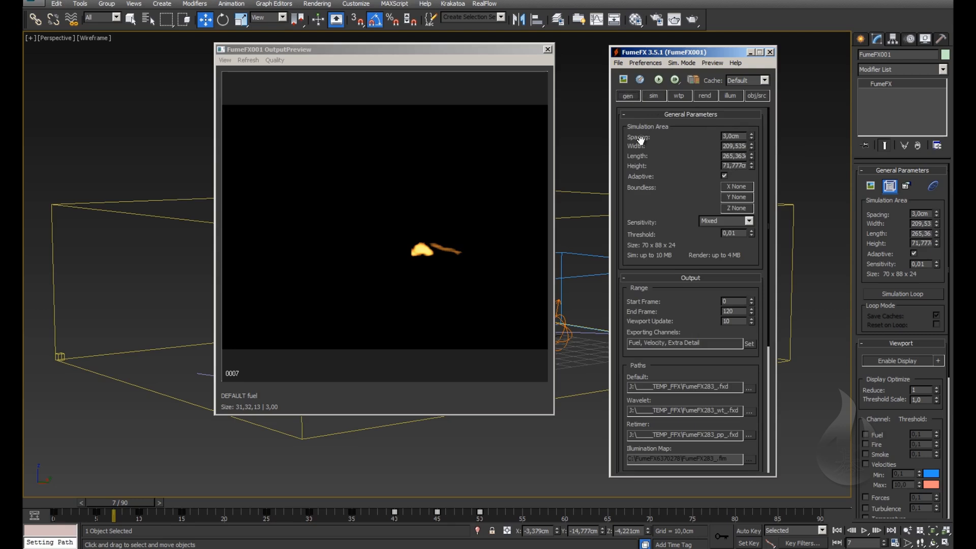
left_click_drag(742, 136, 698, 136)
type("1")
key("Return")
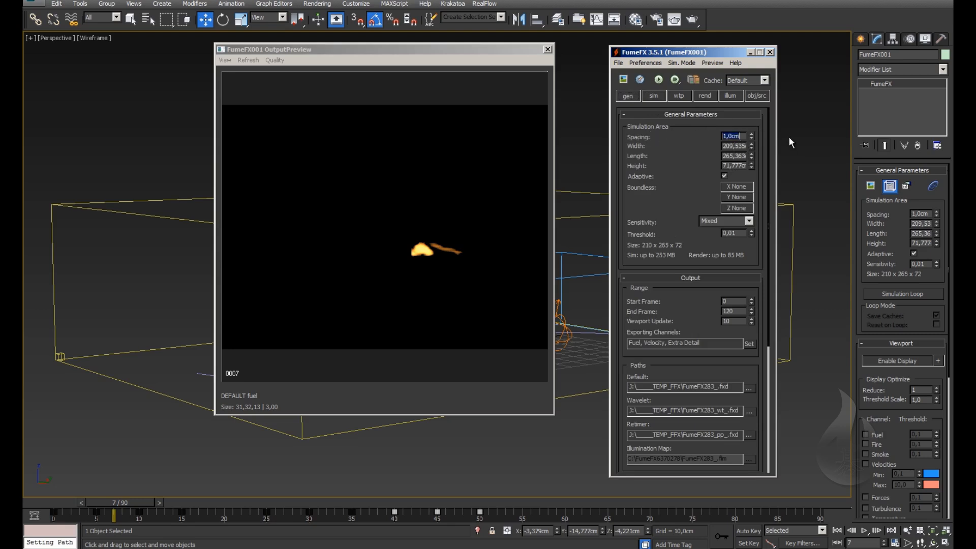
type("2")
key("Return")
left_click(684, 168)
Step: Run the simulation with the finer grid and close the output preview while it calculates
left_click(658, 80)
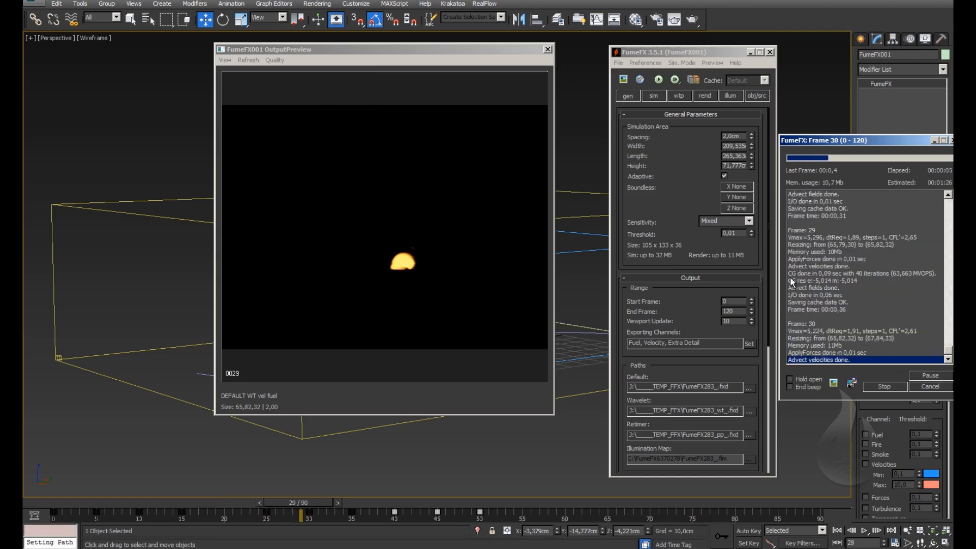
left_click_drag(837, 145, 469, 179)
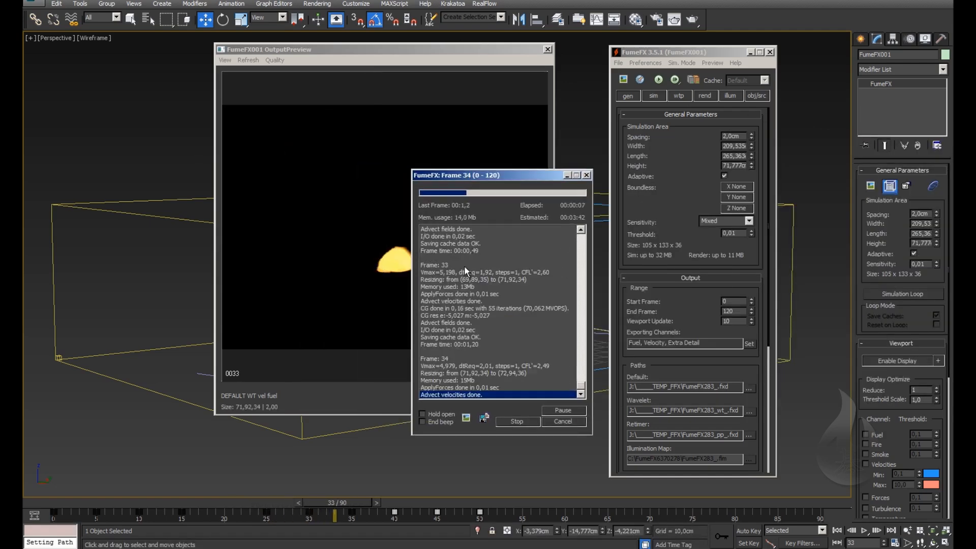
left_click(547, 49)
left_click_drag(534, 174, 526, 136)
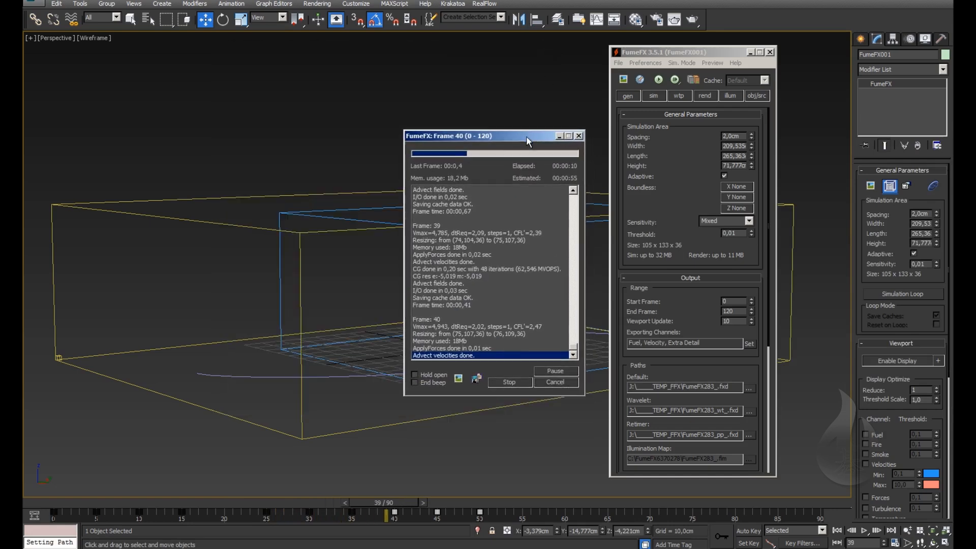
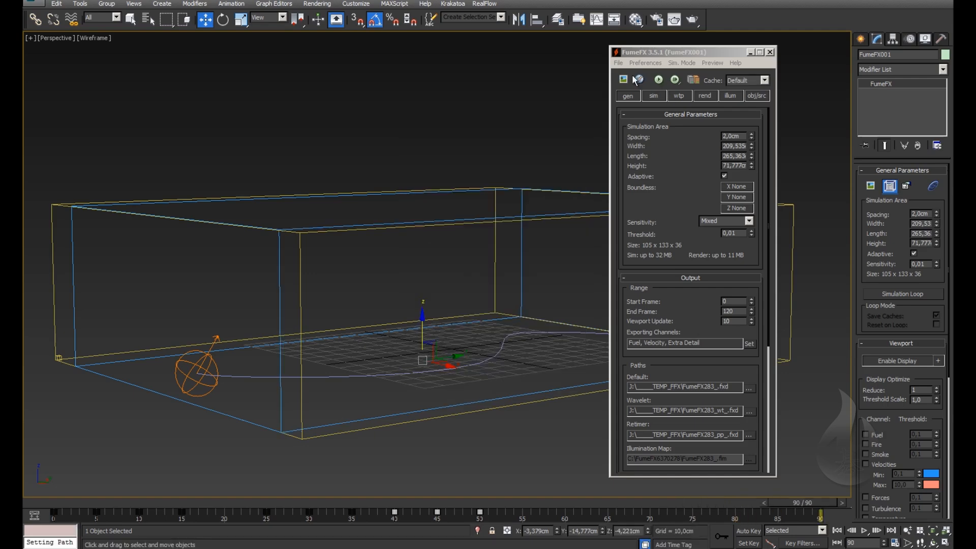
Step: Open the output preview at frame 23 and choose a preview quality
left_click(639, 80)
mouse_move(247, 502)
left_mouse_down()
mouse_move(142, 500)
mouse_move(254, 500)
left_mouse_up()
key("w")
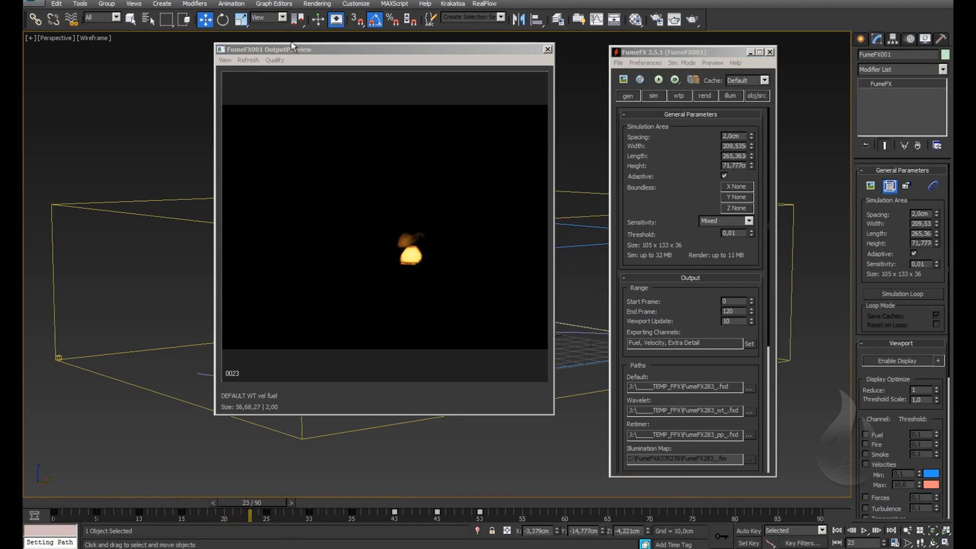
left_click(275, 60)
left_click(282, 110)
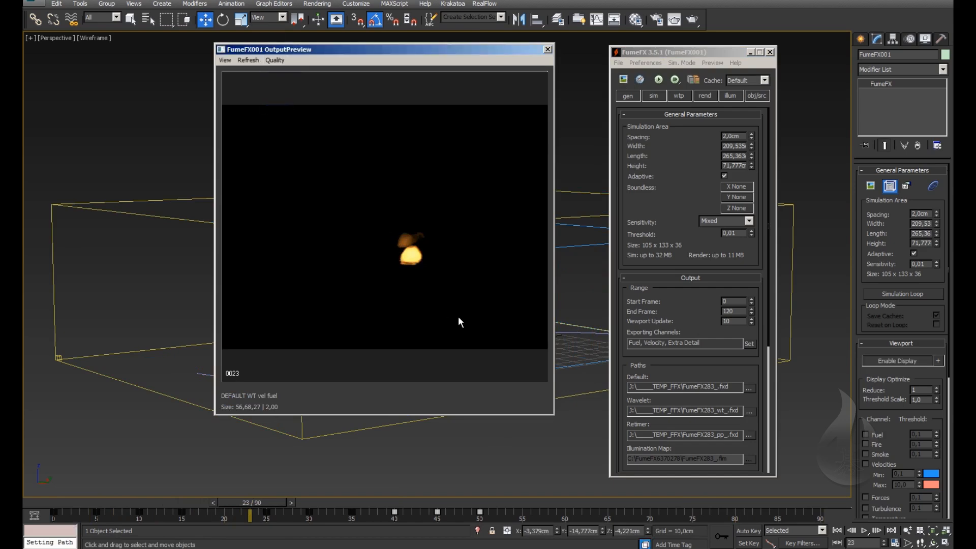
Step: Examine the flame at frame 23 from closer up and from another angle in the output preview
middle_click_drag(180, 174, 395, 246)
scroll(157, 233, "up", 4)
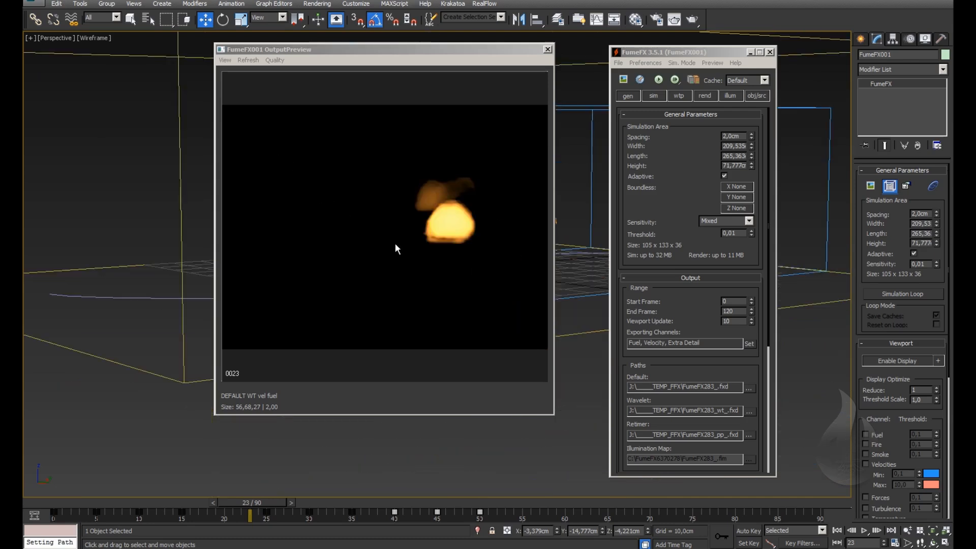
middle_click_drag(578, 222, 545, 235, "alt")
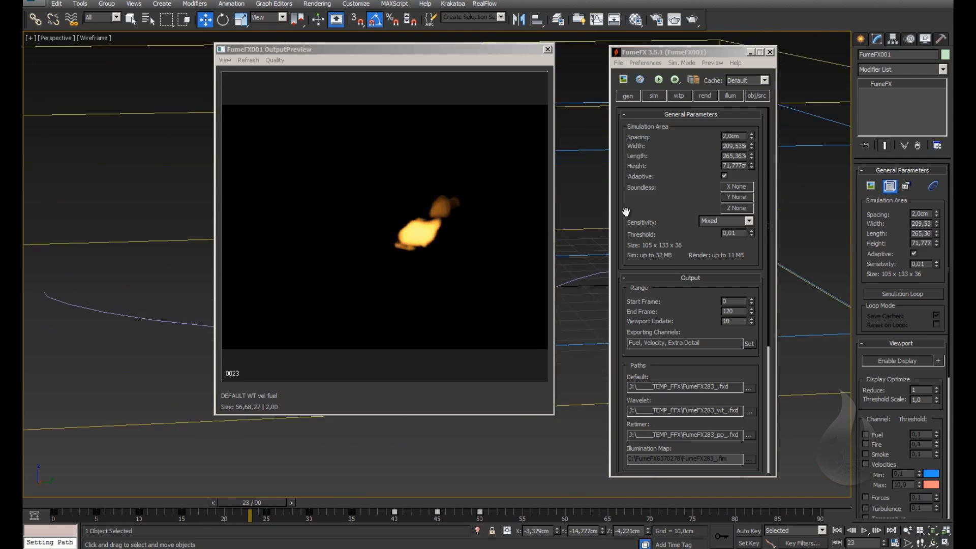
Step: Add the excluded Smoke, Temperature and Color channels to the container's exported channels
left_click(675, 216)
scroll(677, 229, "down", 6)
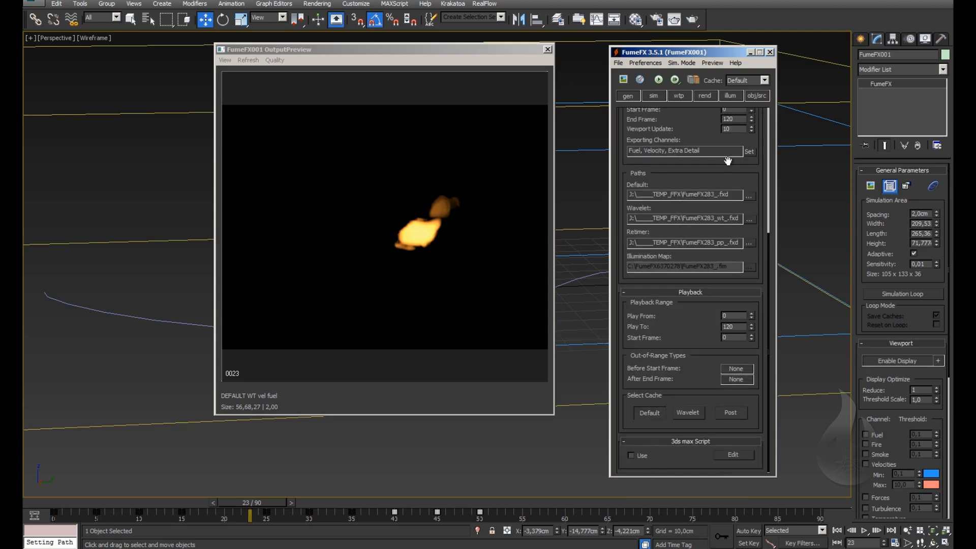
scroll(722, 202, "up", 3)
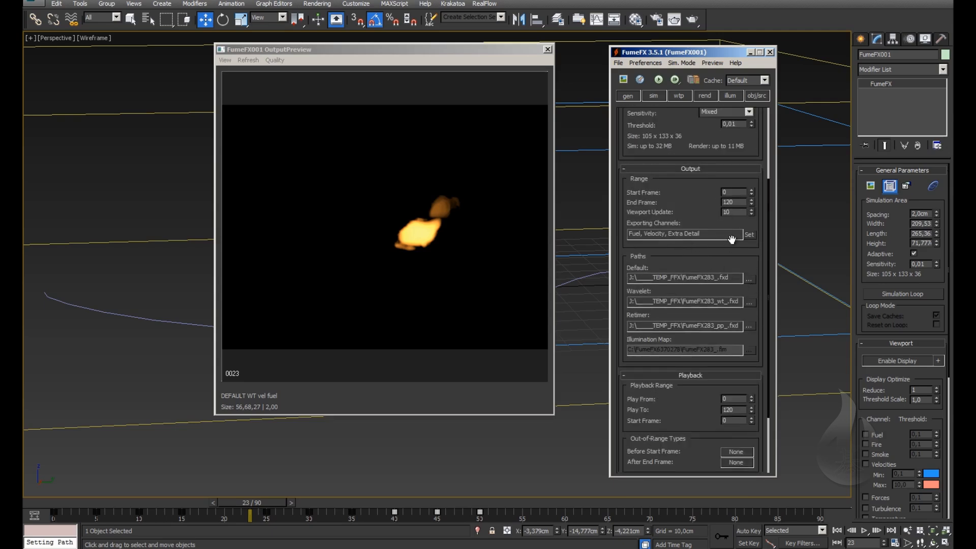
left_click(749, 235)
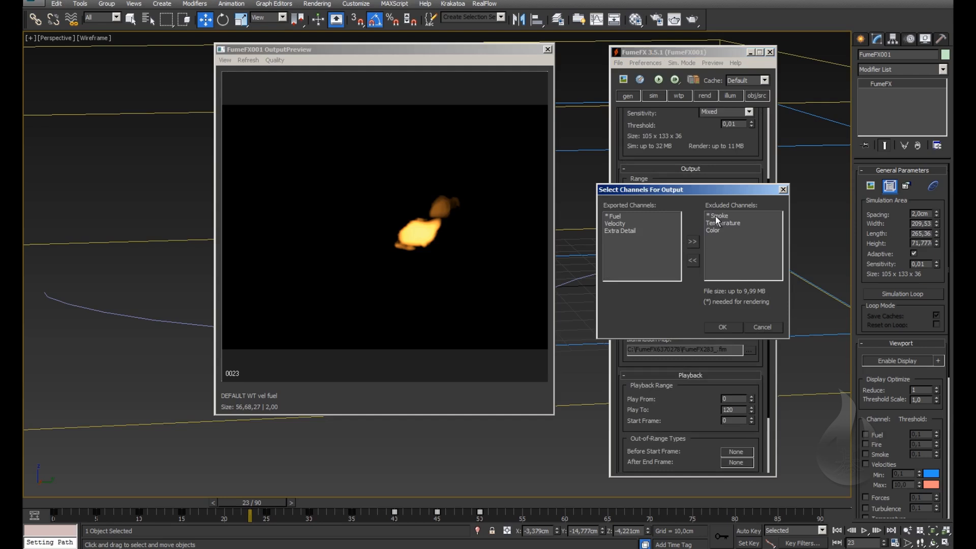
left_click(716, 216)
left_click(712, 229, "shift")
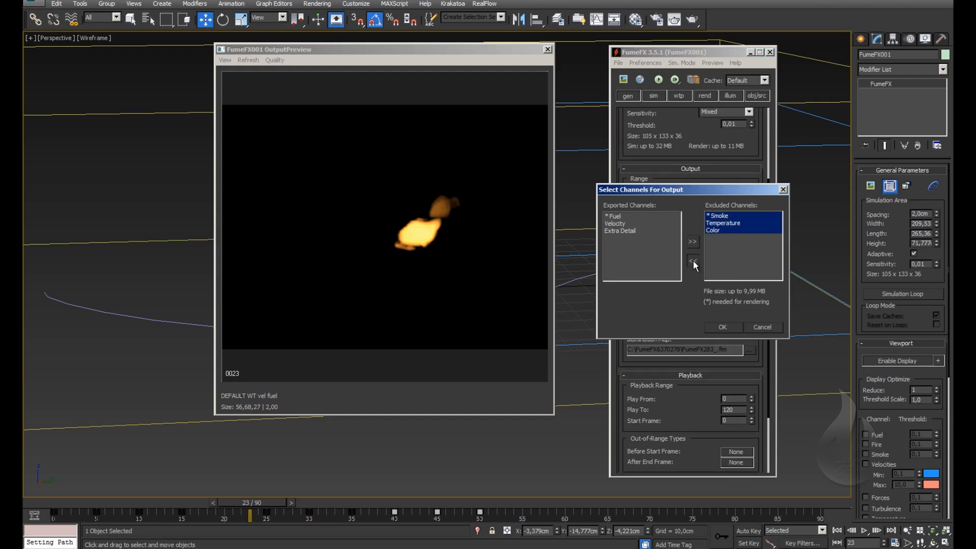
left_click(694, 260)
left_click(724, 326)
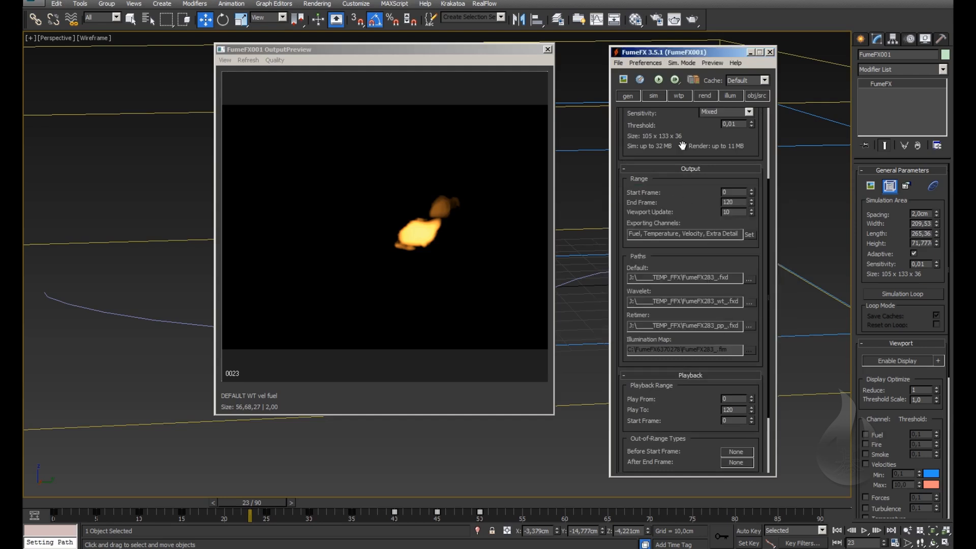
Step: Rerun the simulation with the added export channels and close the output preview while it calculates
left_click(656, 96)
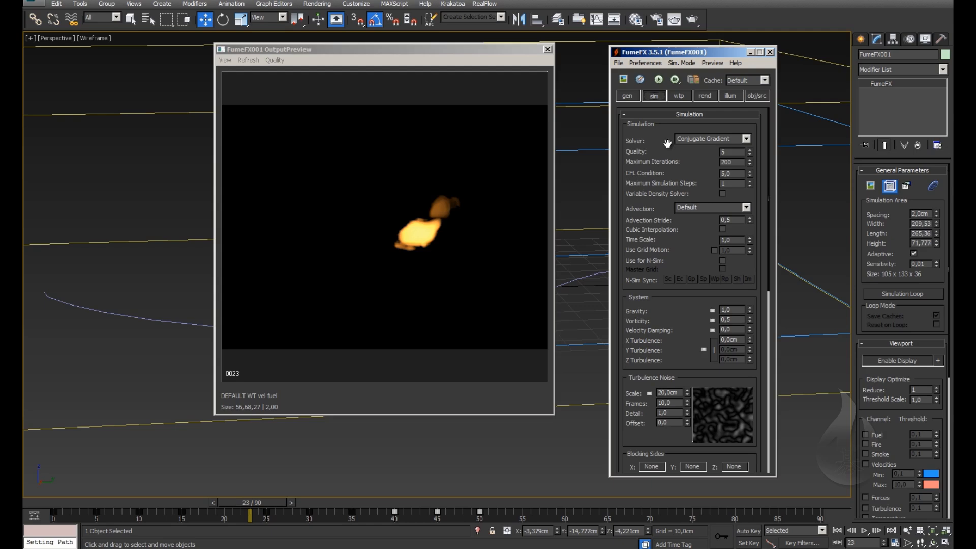
left_click(659, 79)
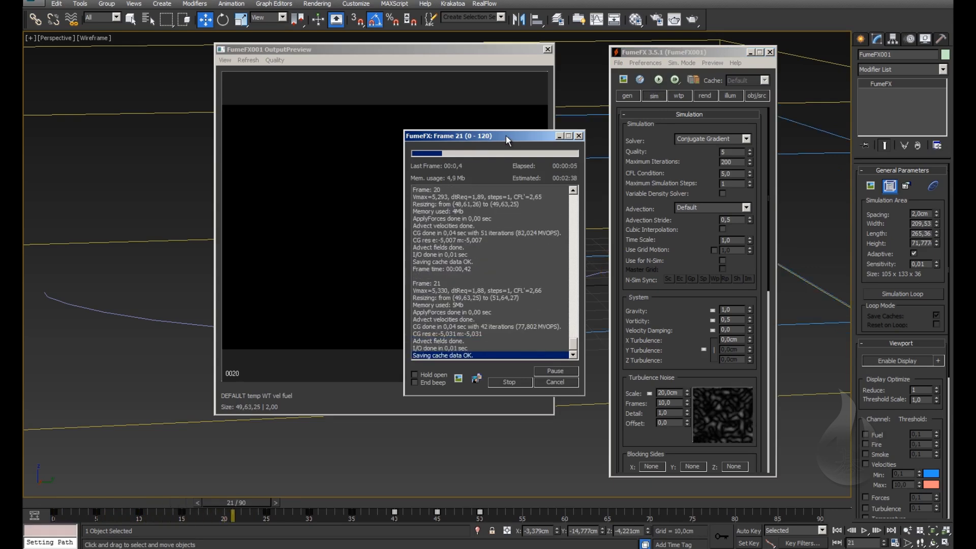
left_click_drag(478, 50, 310, 50)
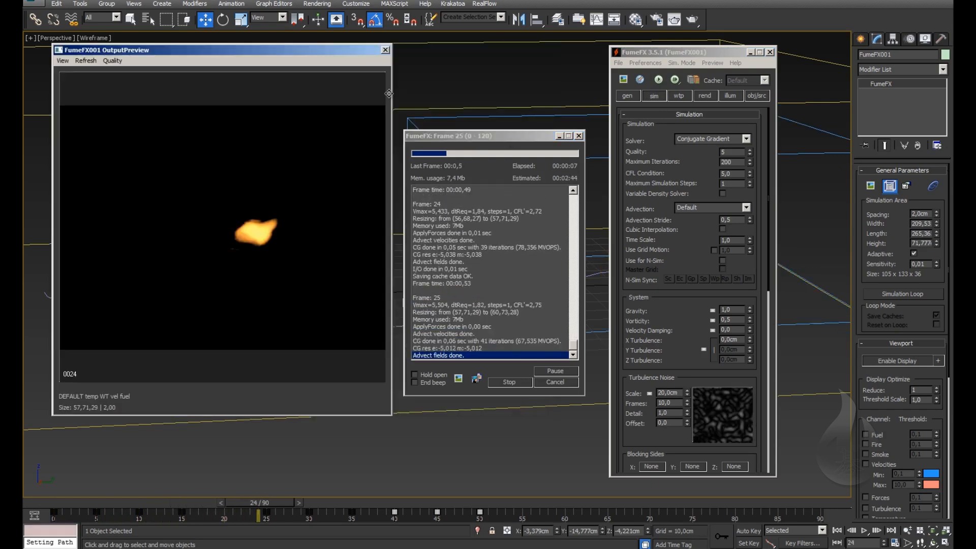
left_click(381, 49)
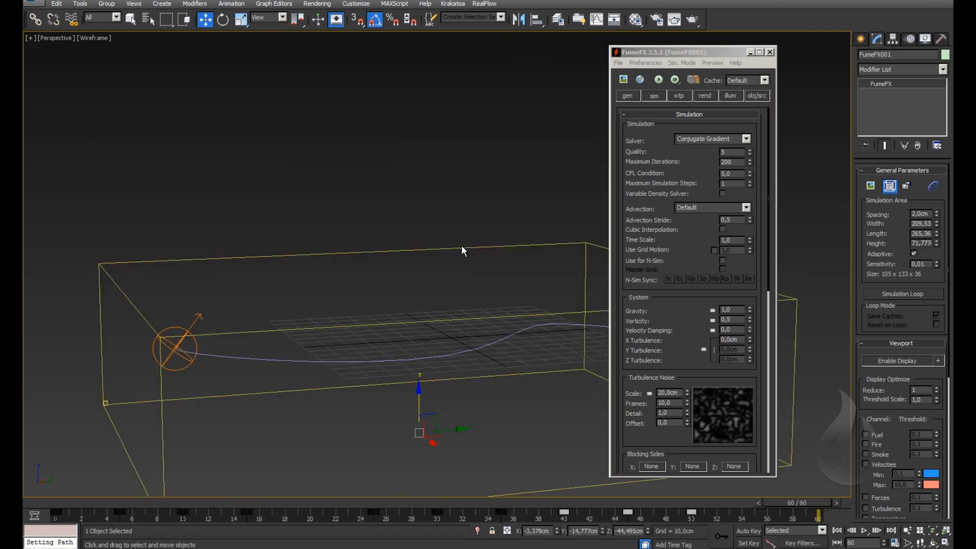
Step: Move the FumeFX container up to Z -4,221 cm and open its simulation settings
left_click_drag(461, 245, 466, 134)
left_click(654, 96)
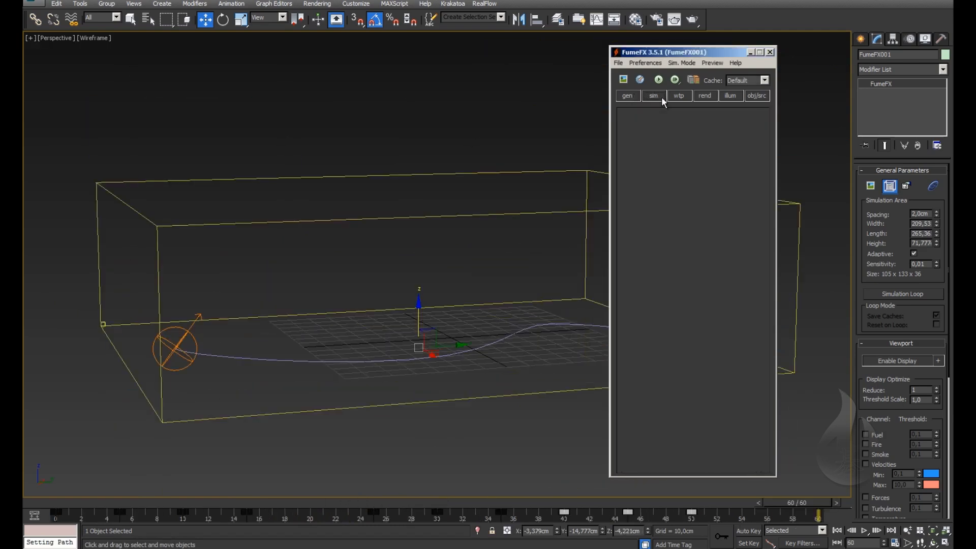
Step: Configure the wavelet turbulence with smoke disabled and a strength of 3.0 for both fire and fuel
left_click(677, 97)
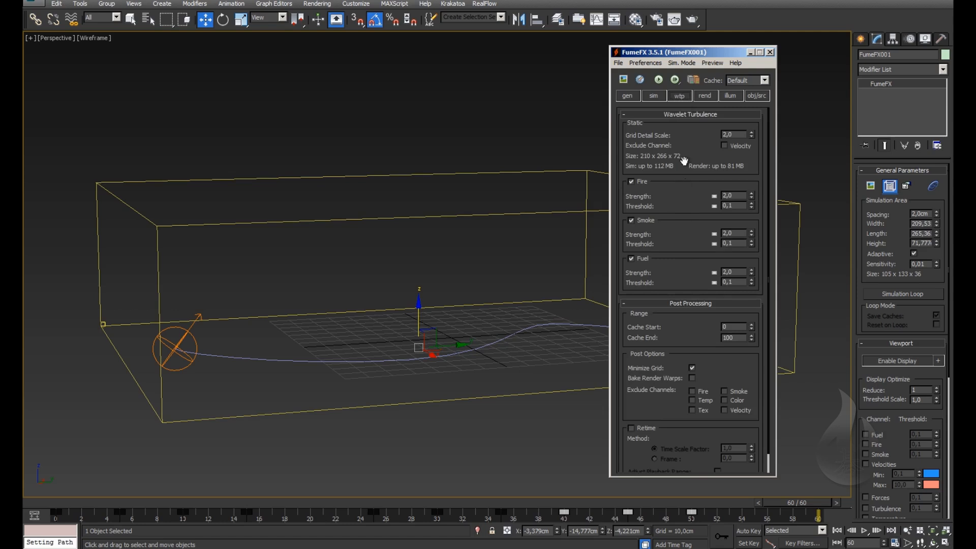
left_click(632, 221)
left_click_drag(735, 272, 695, 272)
Step: Try to run the simulation in Wavelet mode
left_click(682, 63)
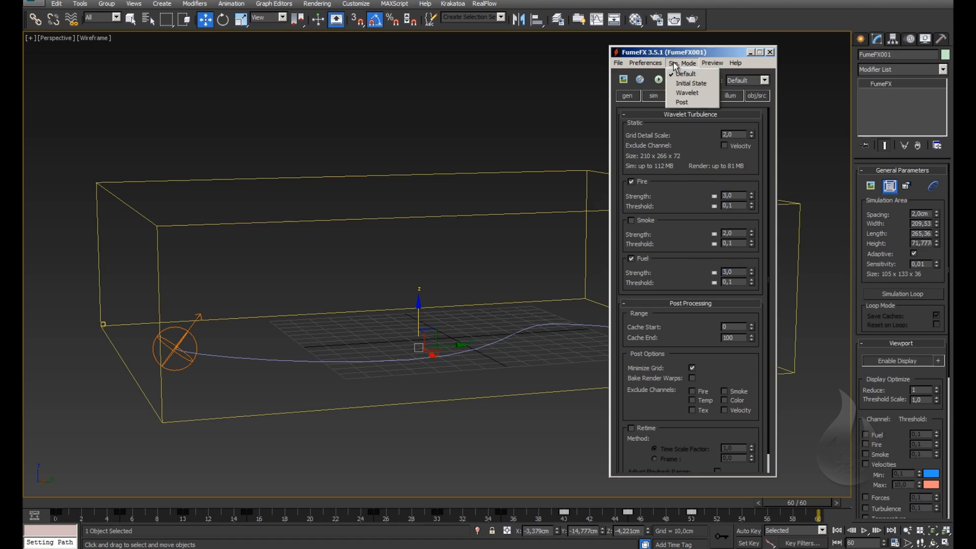
left_click(688, 94)
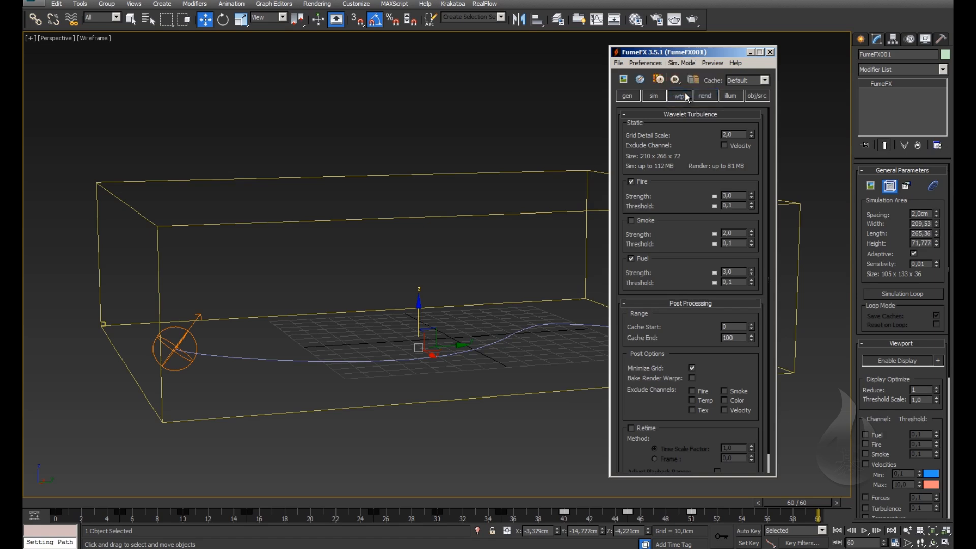
left_click(659, 80)
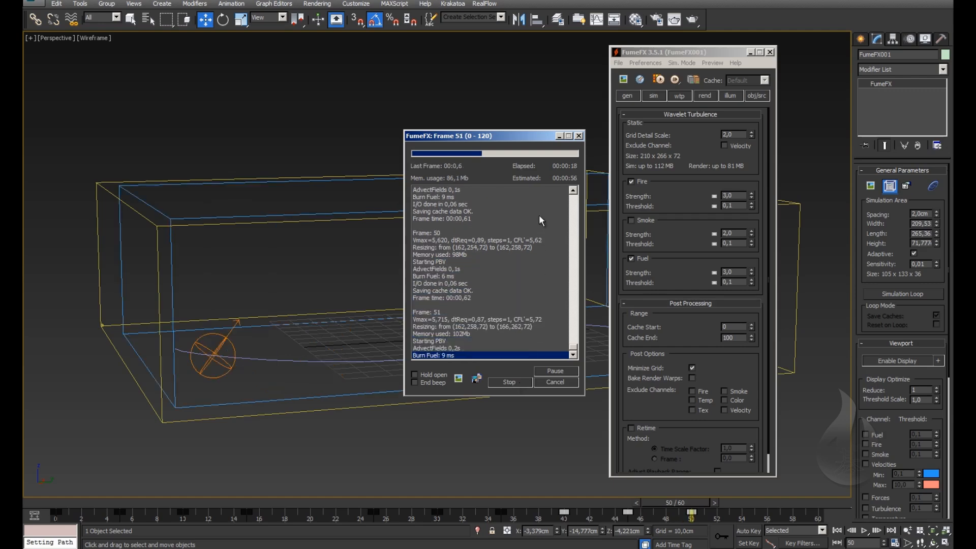
left_click(654, 97)
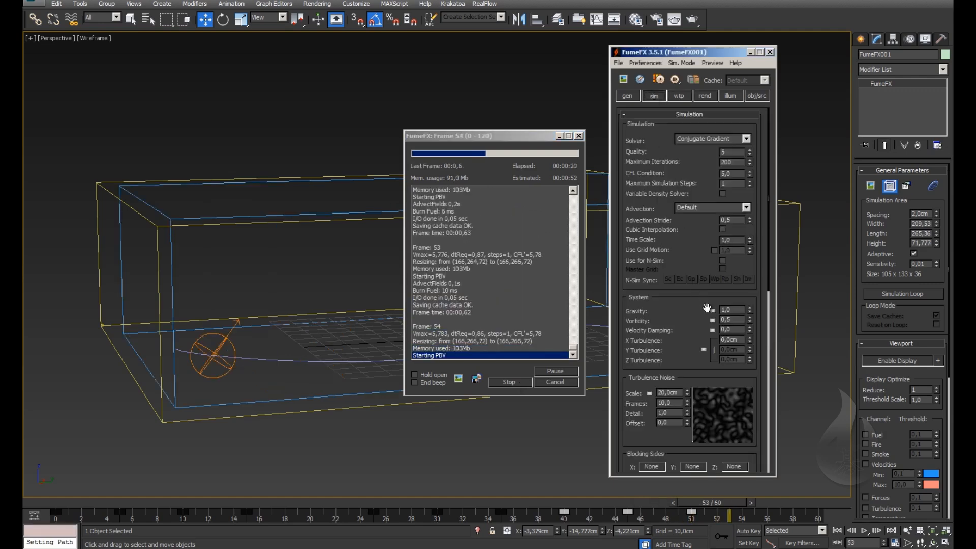
scroll(705, 283, "down", 2)
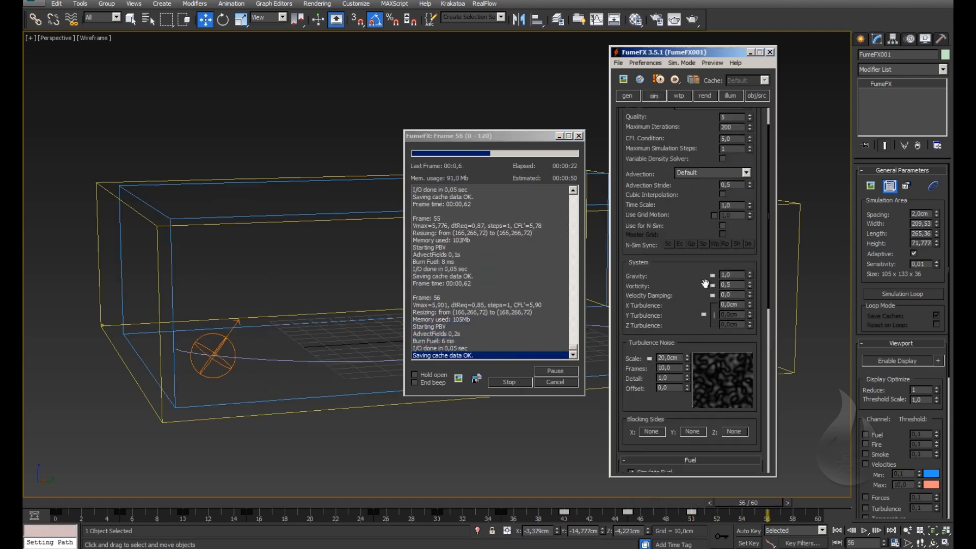
left_click(555, 382)
Step: Set the simulation's X Turbulence to 5.0 cm and the turbulence noise detail to 5.0
left_click(740, 304)
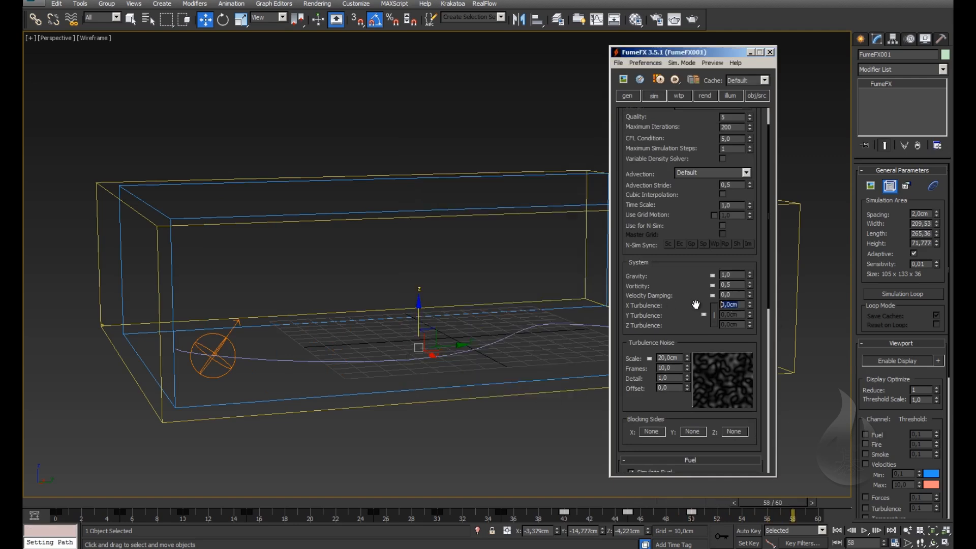
type("2")
key("Return")
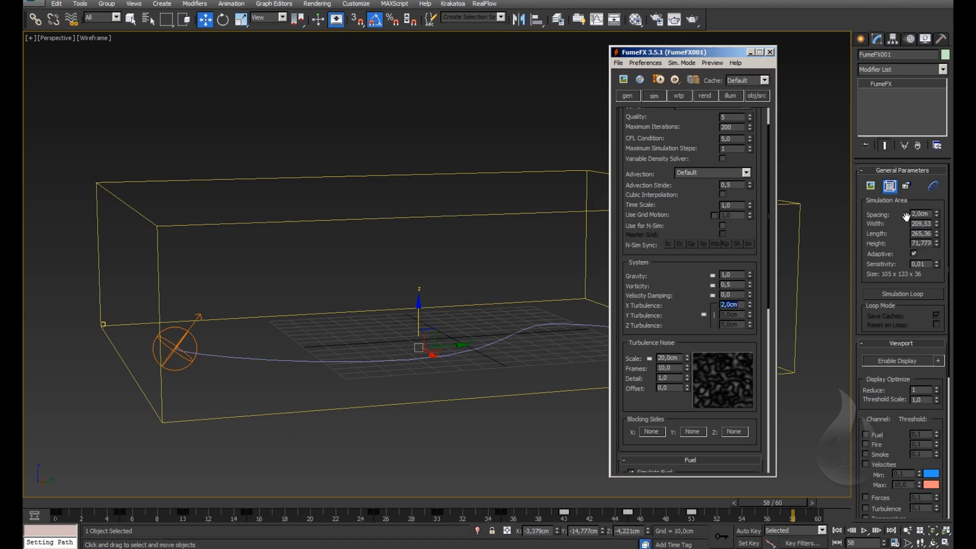
left_click(928, 224)
left_click(679, 304)
left_click_drag(741, 305, 670, 305)
left_click(649, 317)
type("5")
key("Return")
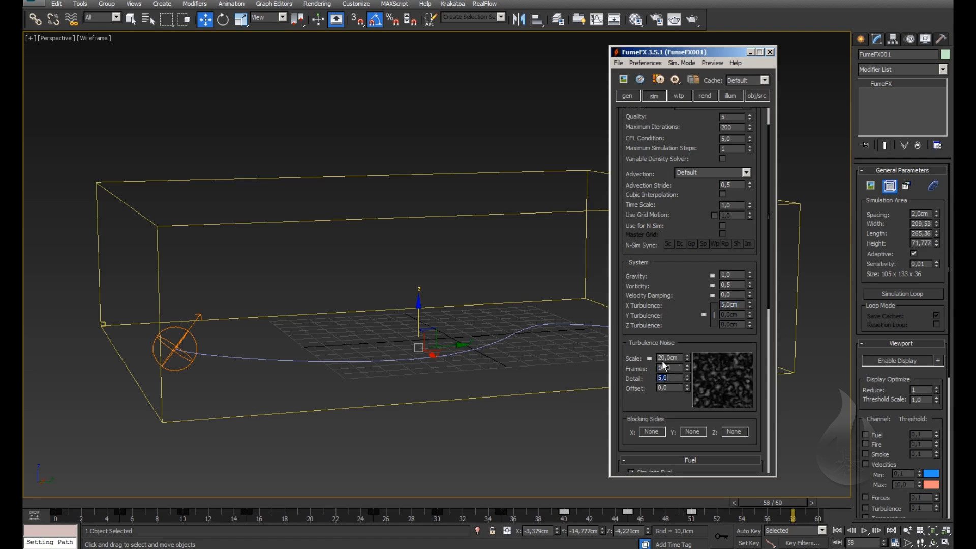
Step: Set the turbulence noise scale to 10.0 cm
double_click(662, 359)
type("10")
key("Return")
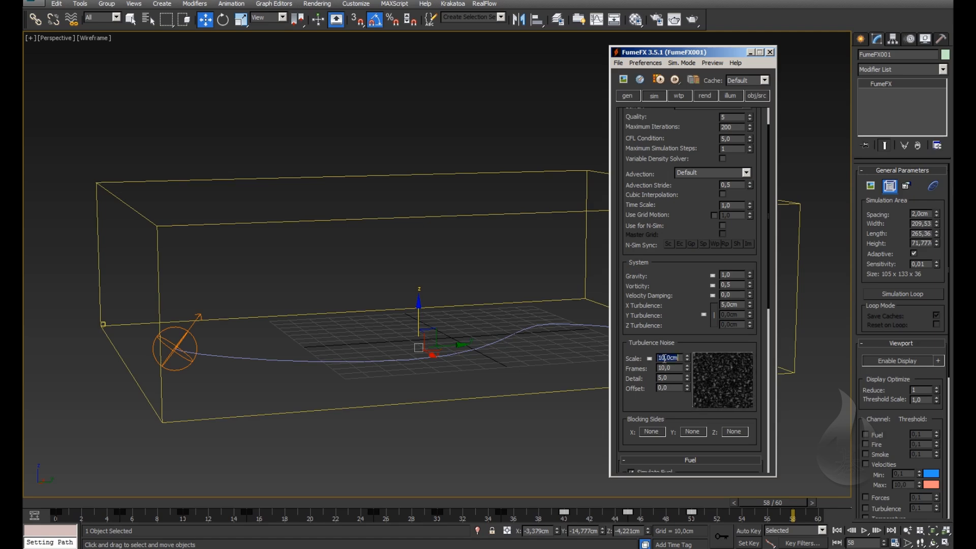
left_click(642, 390)
mouse_move(682, 274)
left_mouse_down()
mouse_move(682, 256)
mouse_move(681, 293)
left_mouse_up()
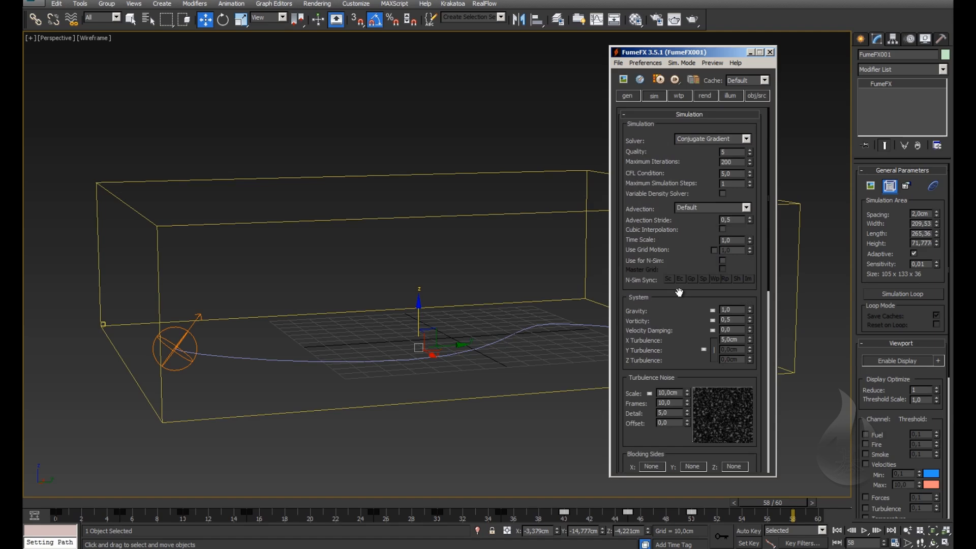
Step: Run the simulation in Default mode and stop it once it has passed frame 60
left_click(674, 67)
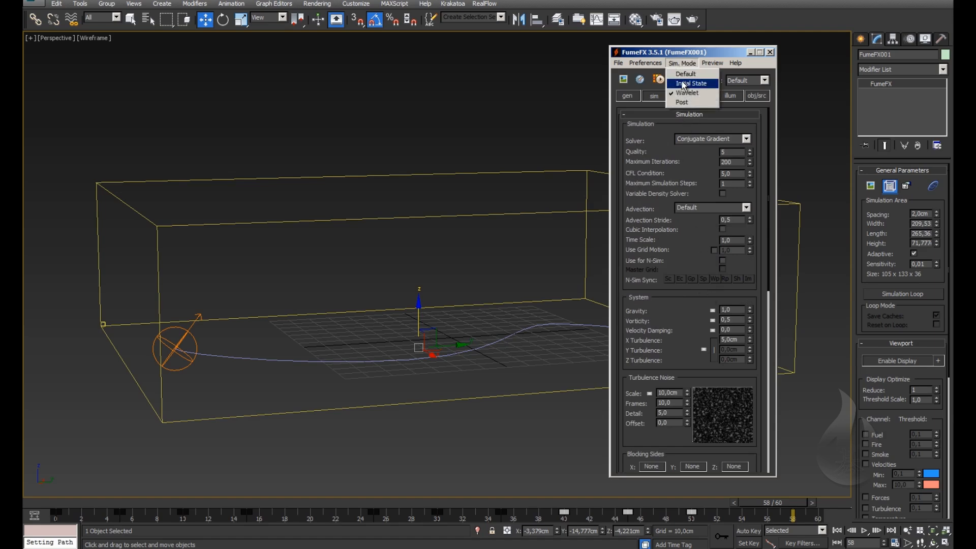
left_click(685, 75)
left_click(659, 80)
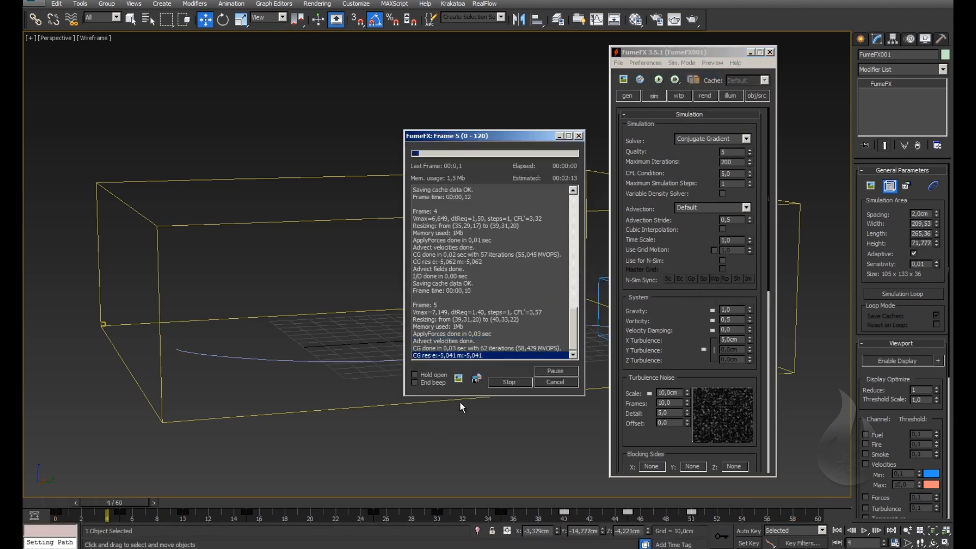
left_click(458, 378)
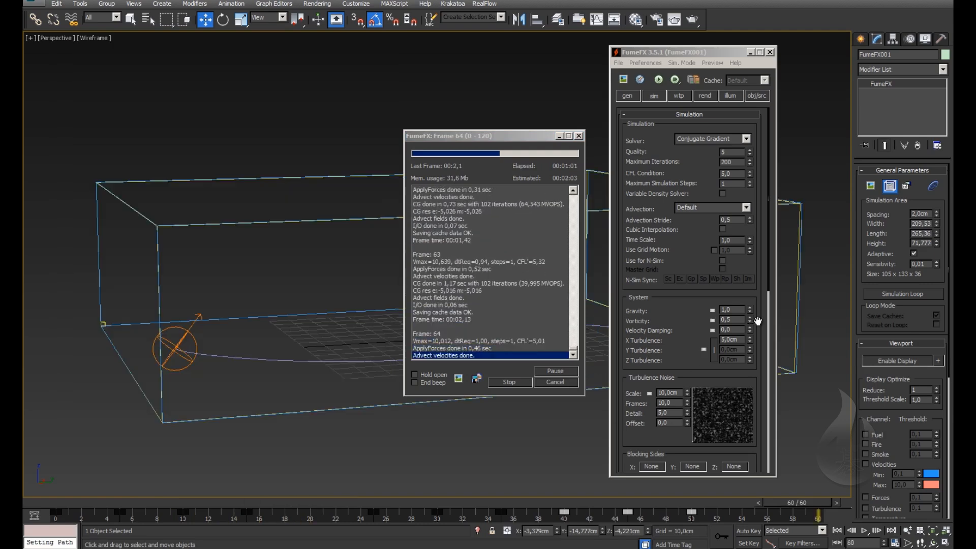
left_click(515, 379)
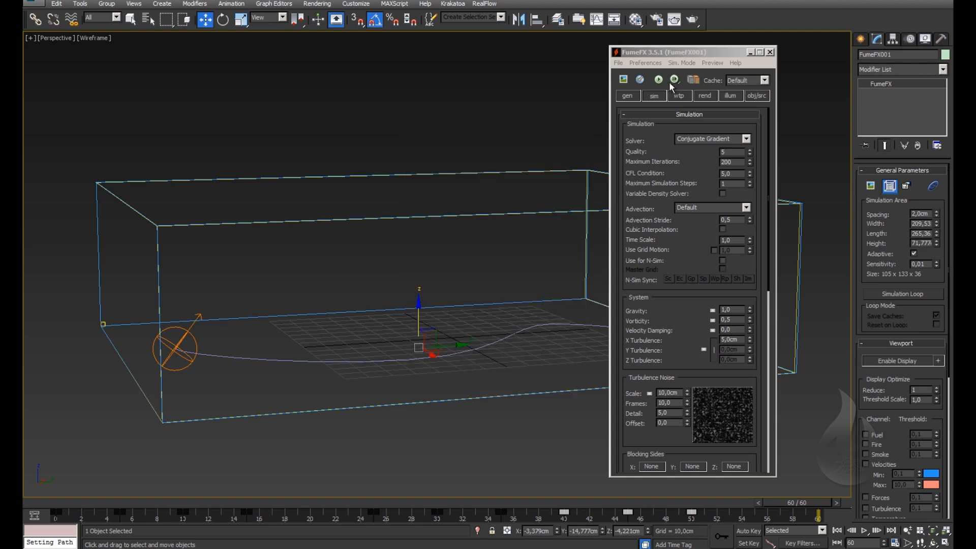
Step: Set the end frame of the simulation's output range to 60
left_click(628, 95)
left_click_drag(678, 310, 679, 267)
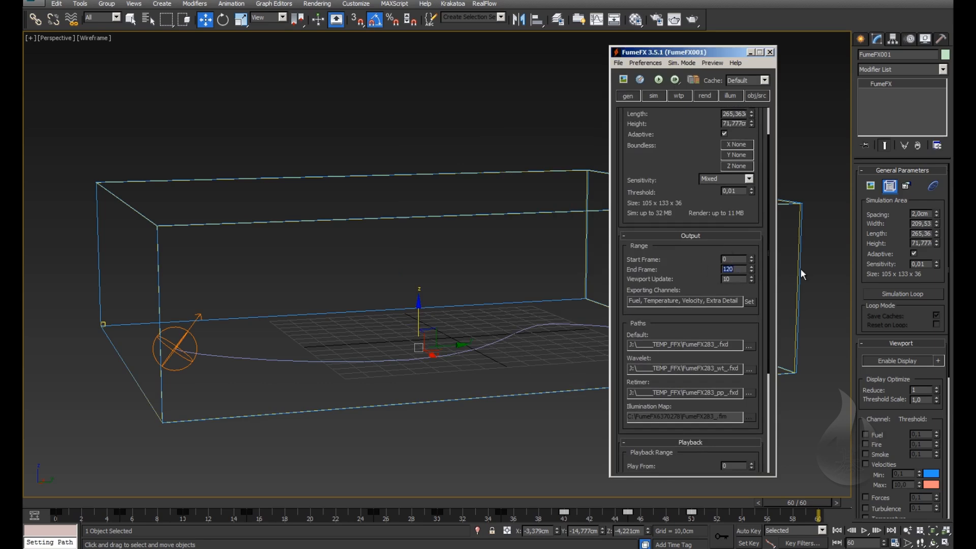
type("70")
key("BackSpace")
key("BackSpace")
type("60")
key("Return")
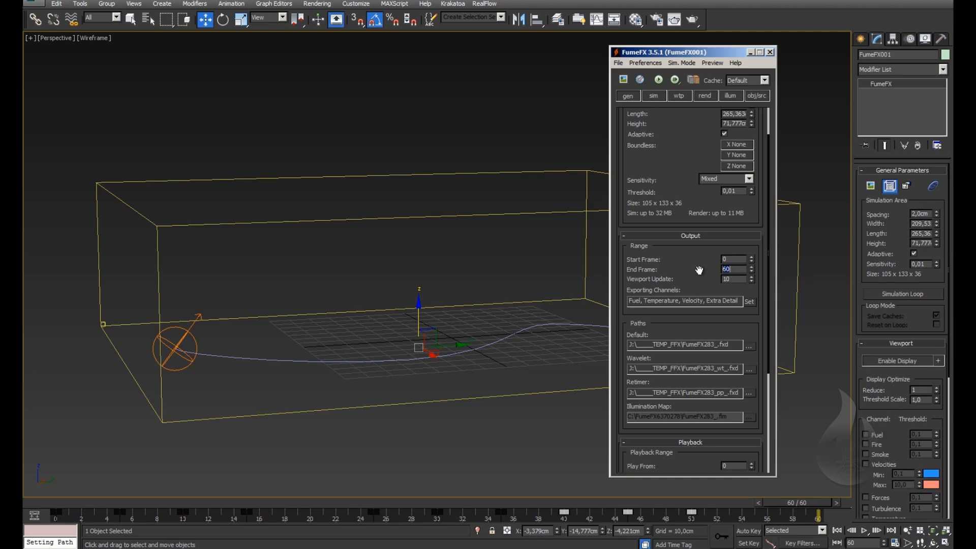
Step: Set the end of the playback range to frame 60
scroll(702, 268, "down", 1)
scroll(713, 237, "down", 3)
scroll(712, 236, "down", 3)
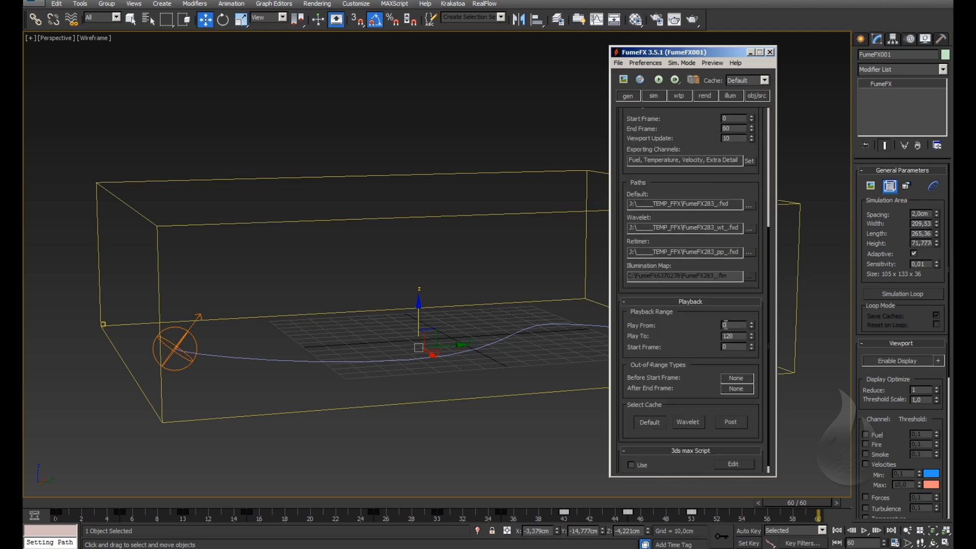
double_click(738, 337)
left_click(680, 345)
scroll(702, 144, "up", 7)
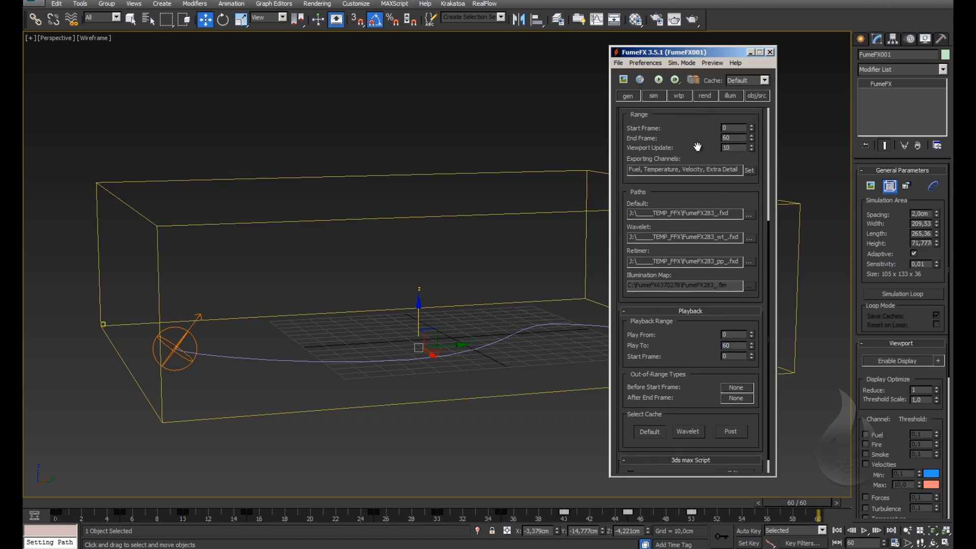
Step: Start the simulation in Wavelet mode and check the fire briefly in the output preview
left_click(678, 96)
left_click(682, 63)
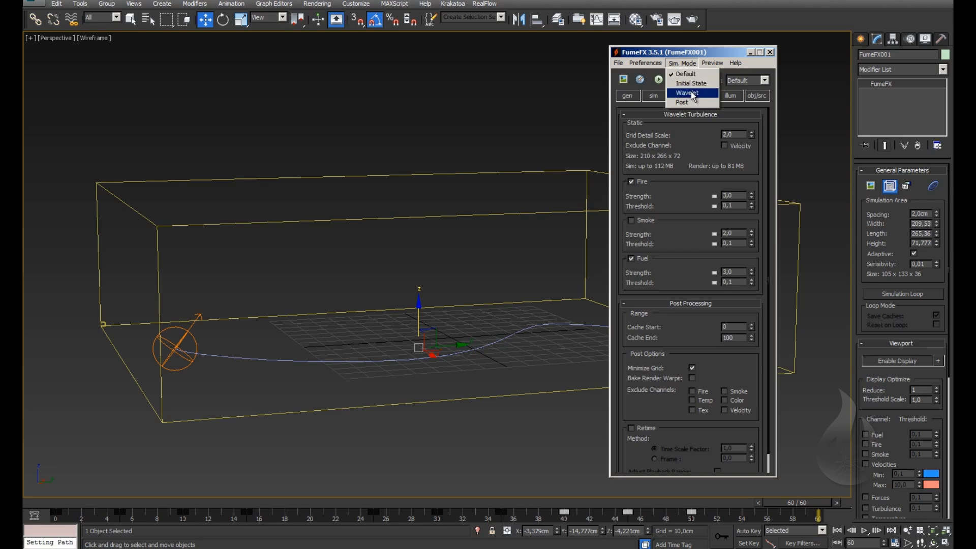
left_click(694, 94)
left_click(662, 80)
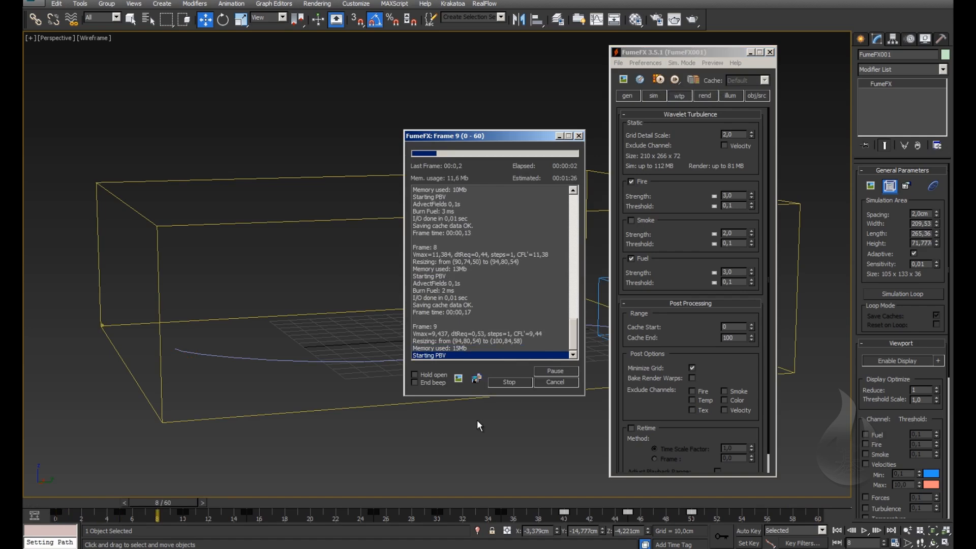
left_click(458, 379)
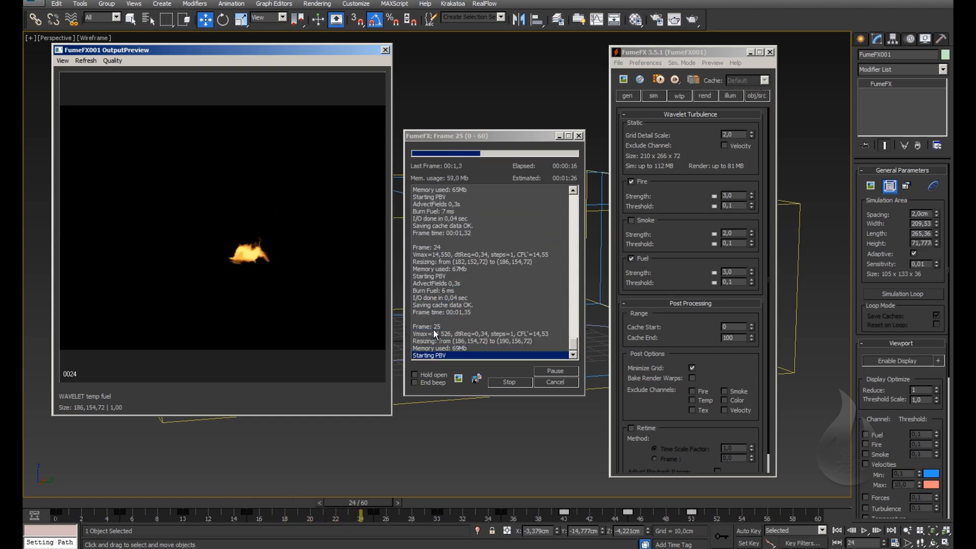
left_click(386, 50)
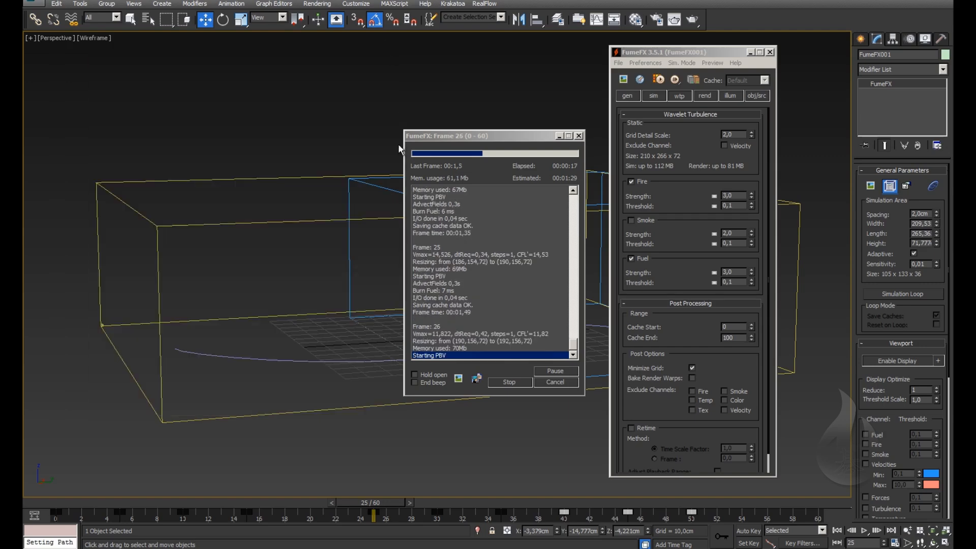
Step: Switch to the file explorer and examine the sizes of the default and wavelet cache files in drive J's TEMP_FFX folder
left_click(70, 548)
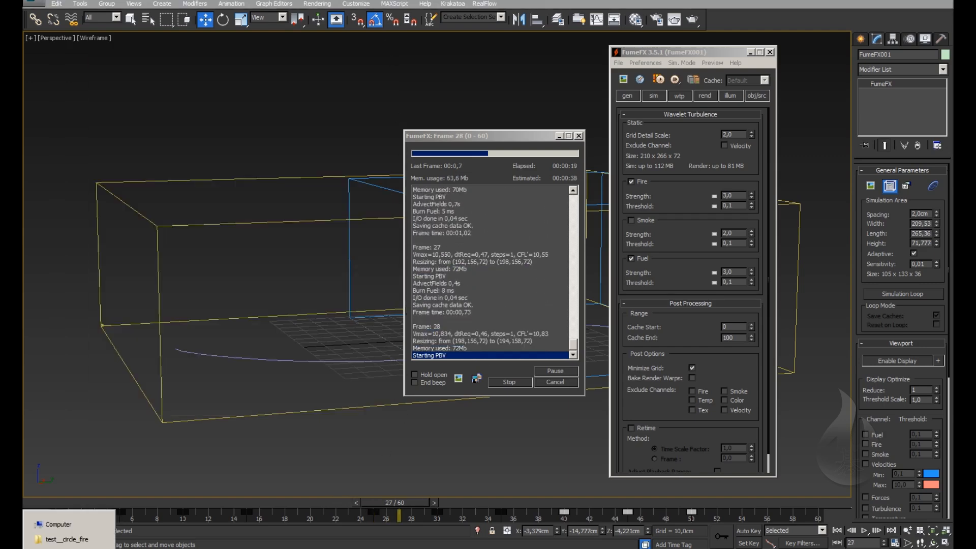
left_click(68, 526)
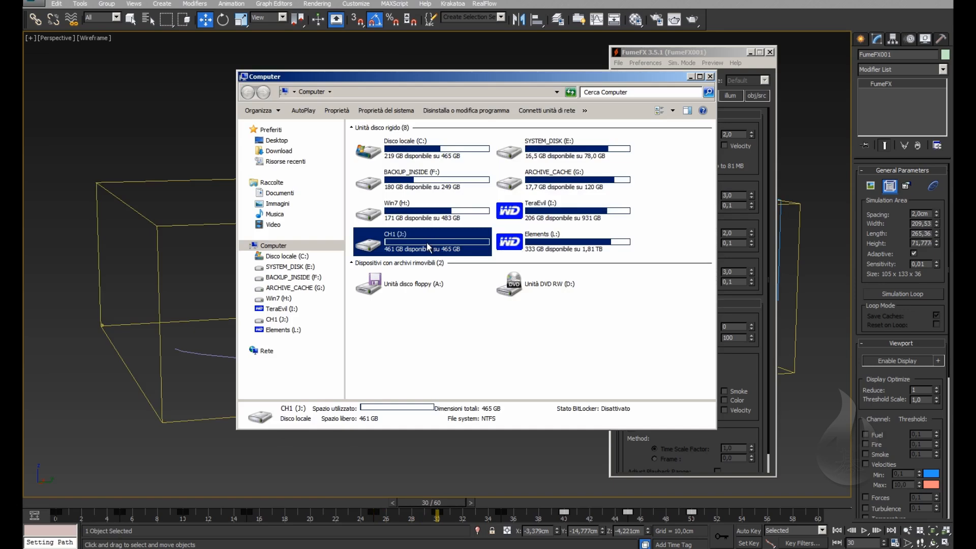
double_click(426, 242)
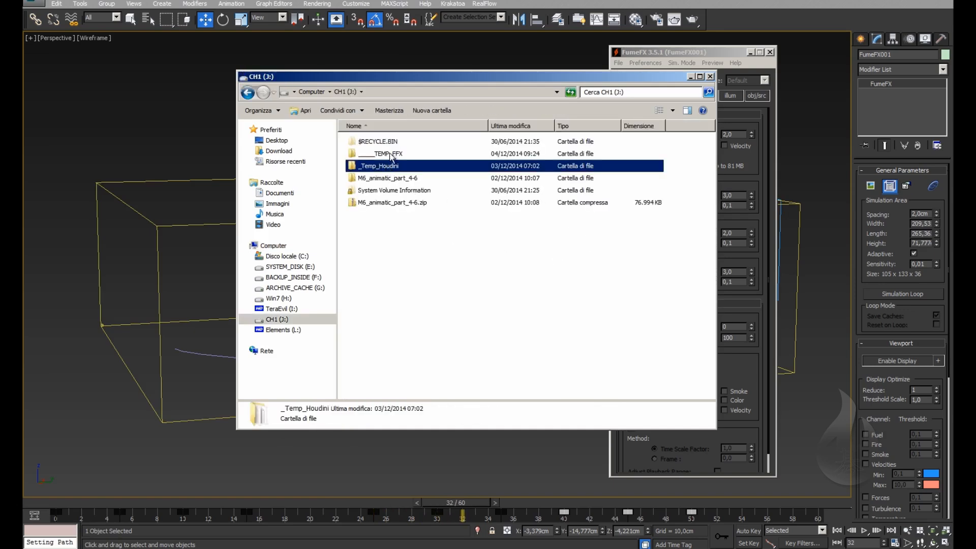
double_click(390, 153)
scroll(454, 207, "down", 12)
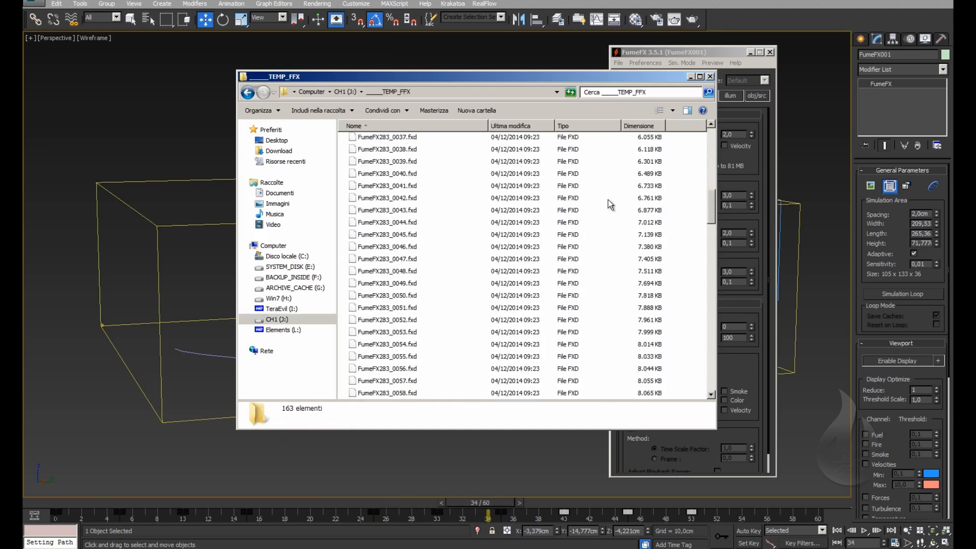
left_click_drag(714, 192, 713, 306)
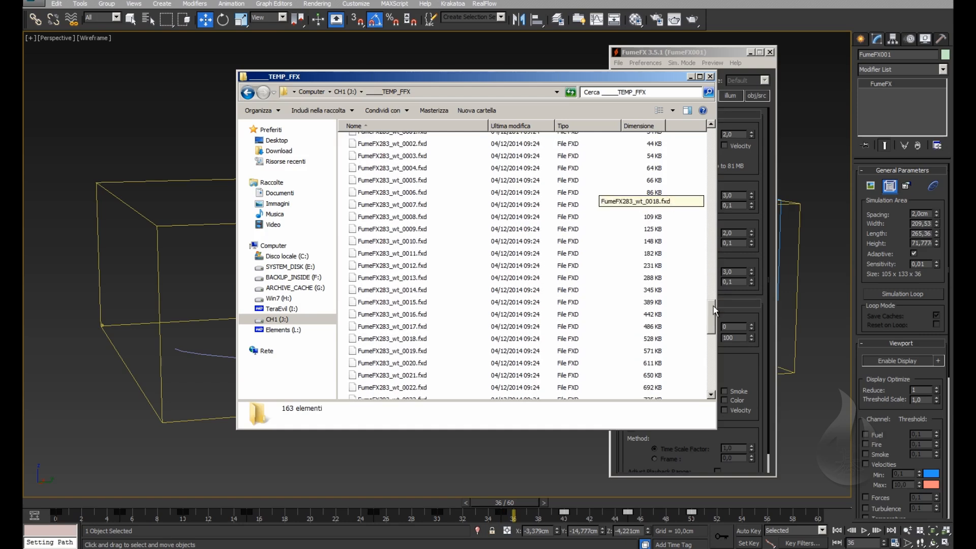
scroll(453, 285, "down", 11)
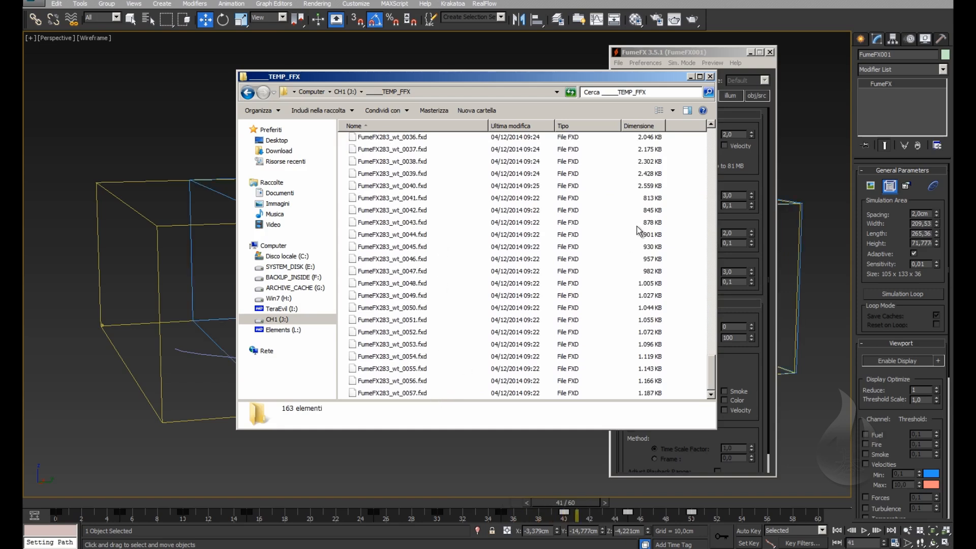
left_click_drag(684, 77, 590, 79)
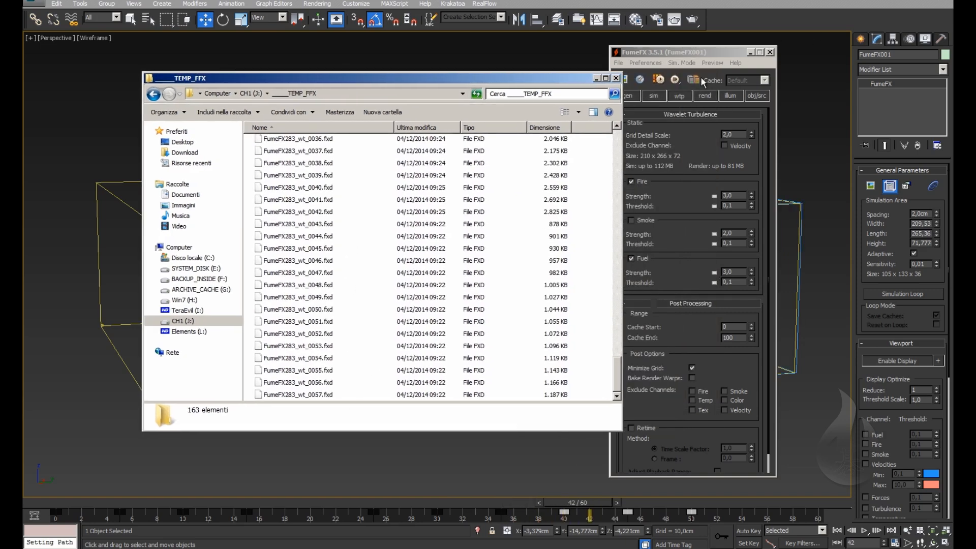
left_click(596, 78)
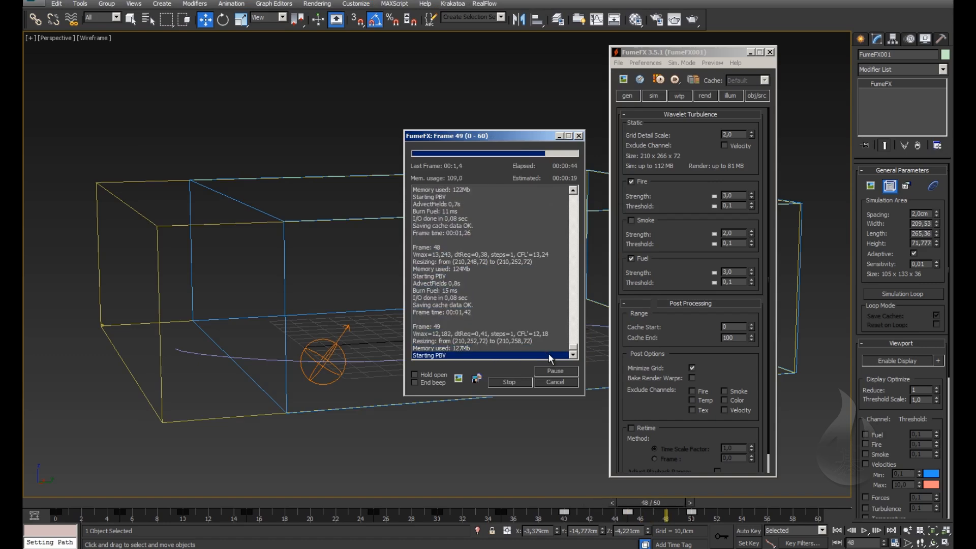
Step: Select the Wavelet cache for display and open the output preview
left_click(756, 80)
left_click(752, 97)
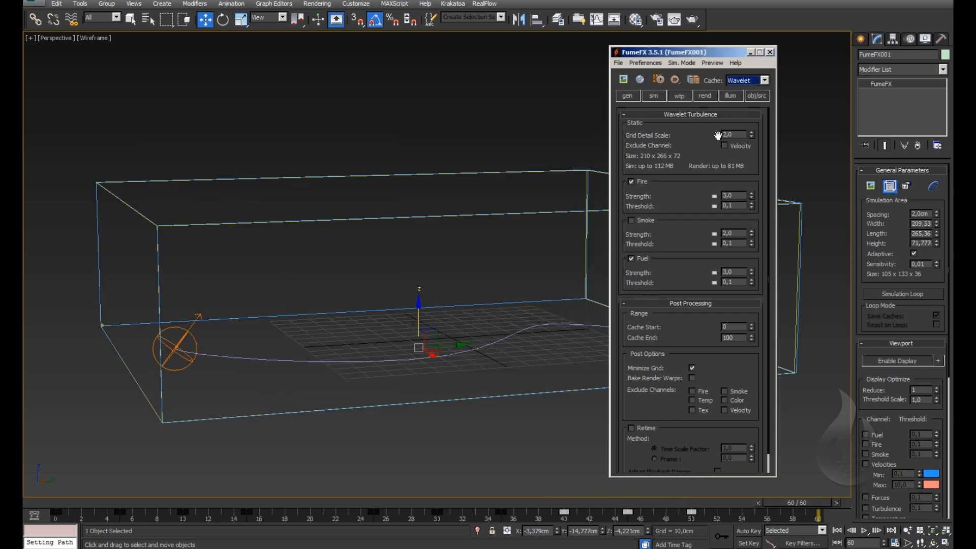
left_click(624, 81)
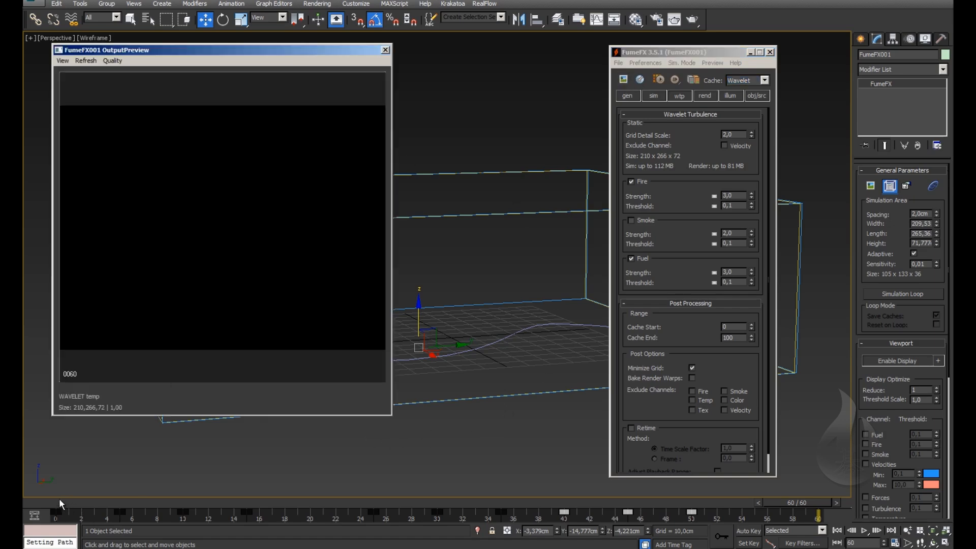
Step: Scrub the timeline from the start to frame 17 to examine the wavelet fire in the preview
left_click_drag(60, 503, 287, 503)
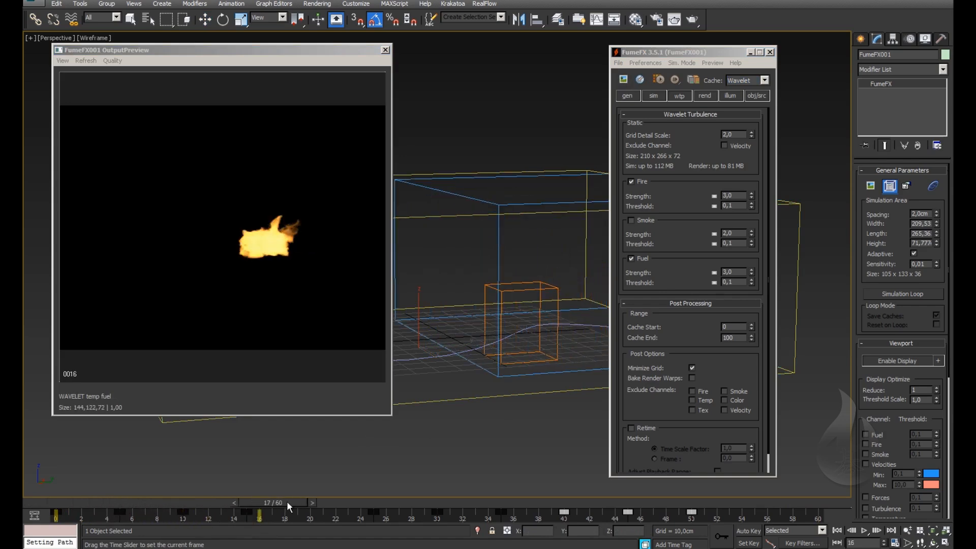
key("w")
scroll(504, 272, "up", 5)
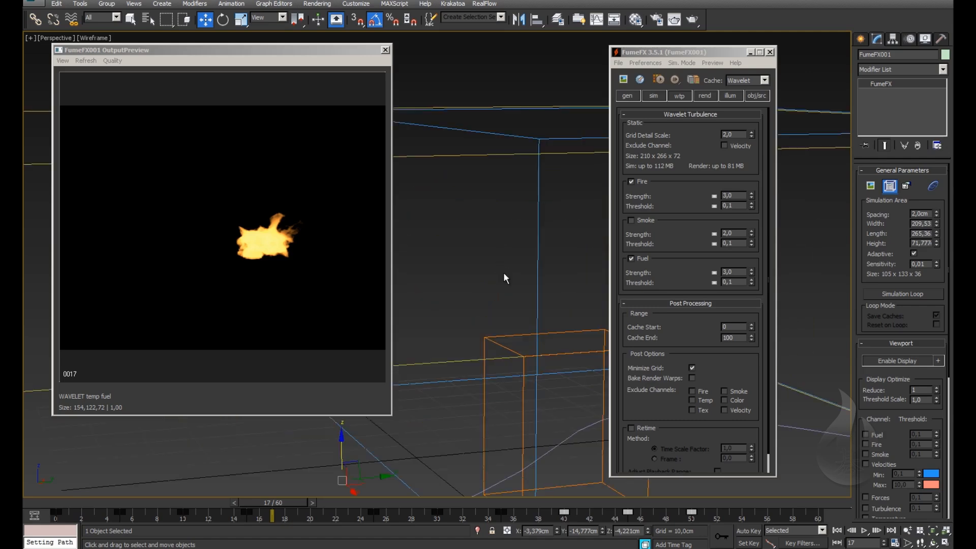
Step: Compare the Default and Wavelet caches in the output preview at frame 17, ending on Wavelet
scroll(451, 249, "down", 3)
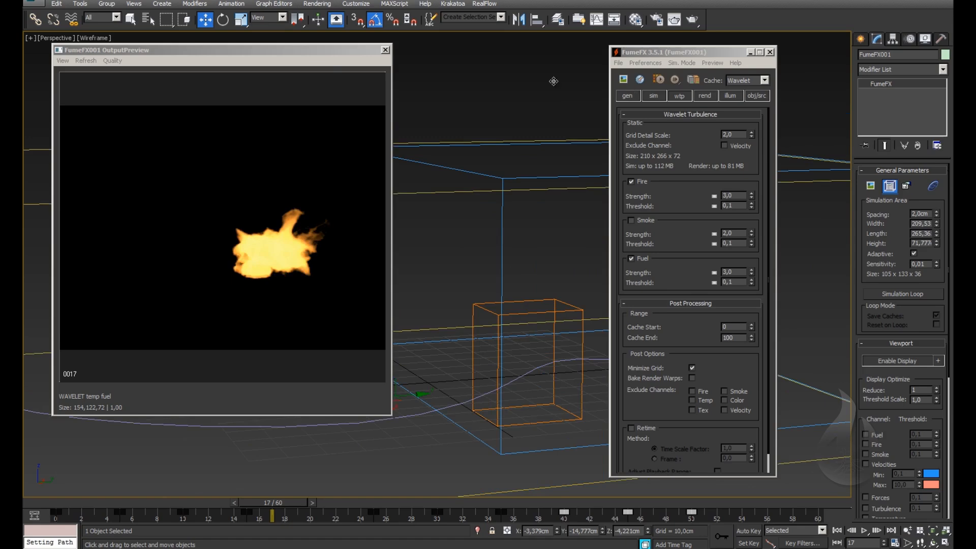
left_click(749, 80)
left_click(746, 94)
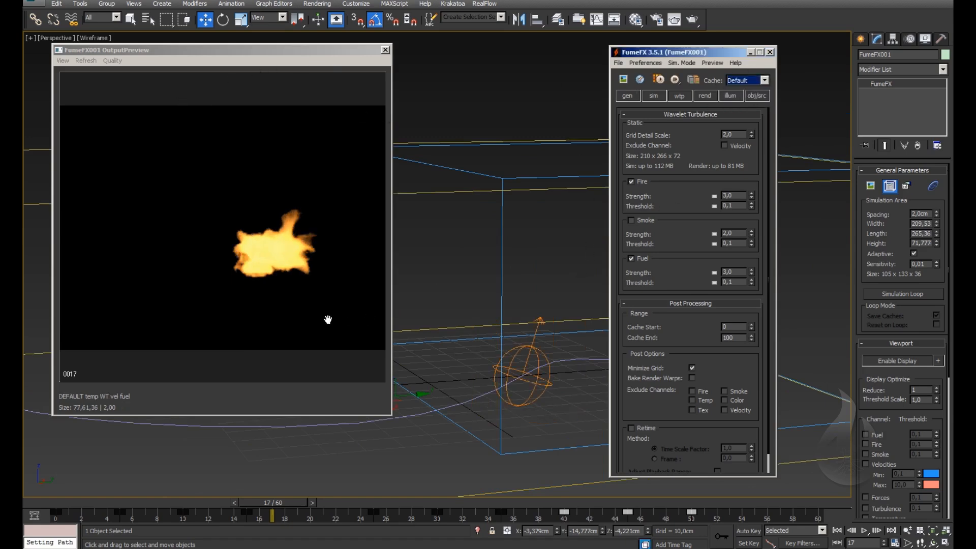
left_click(744, 81)
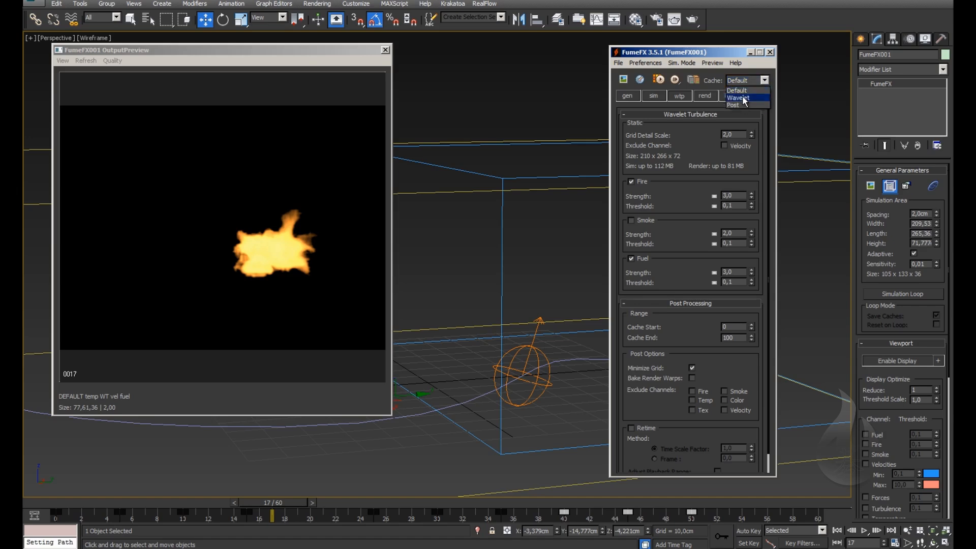
left_click(745, 105)
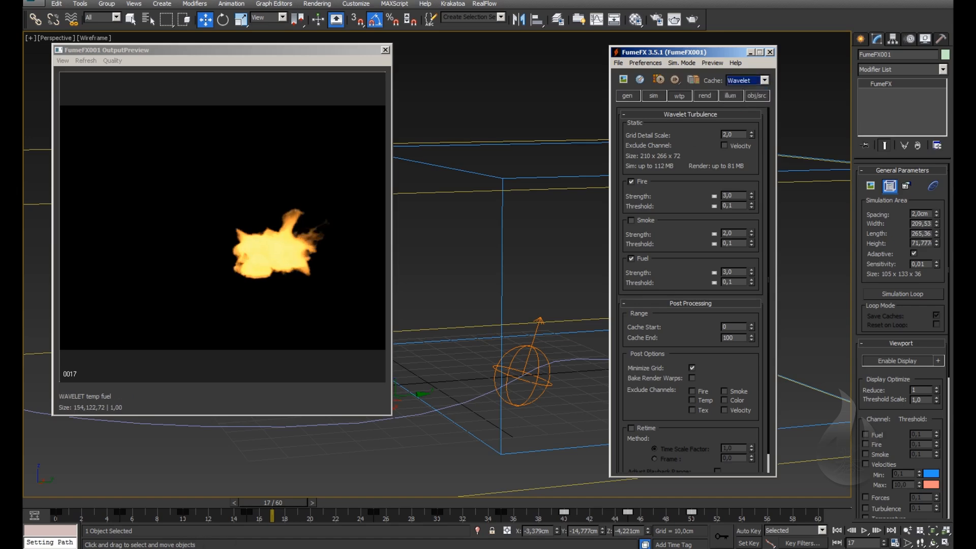
Step: Switch to the file explorer and check the combined size of all wavelet cache files, including the FDC file, in their properties
left_click(71, 548)
left_click(73, 527)
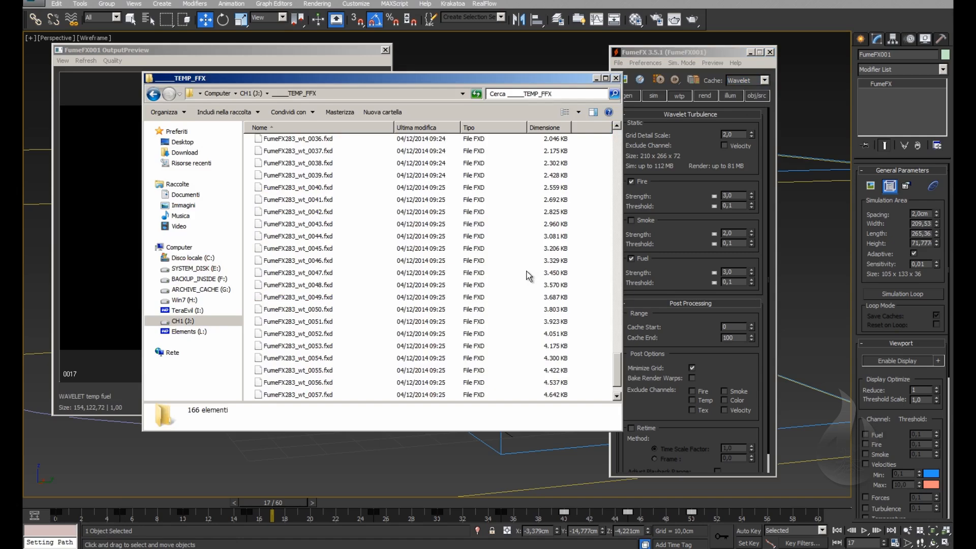
scroll(318, 253, "up", 19)
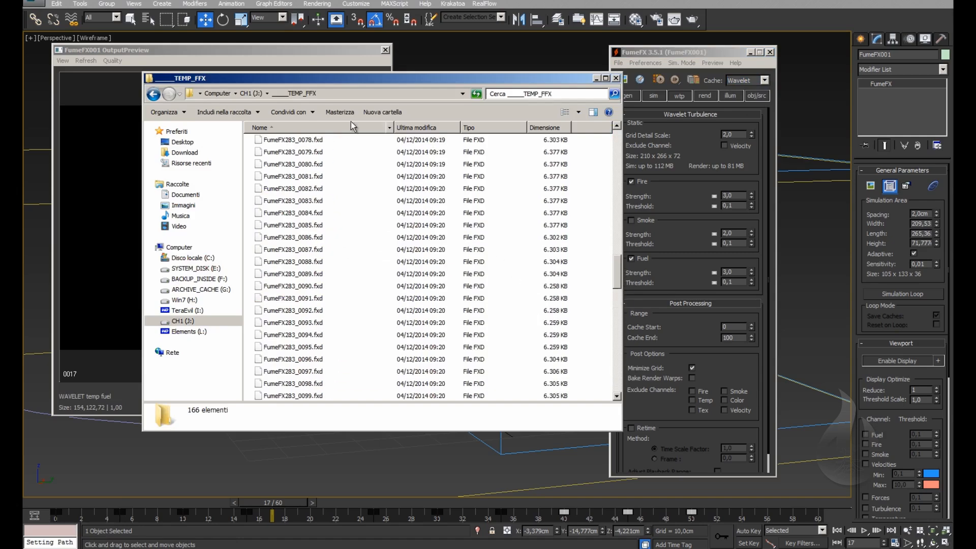
double_click(364, 80)
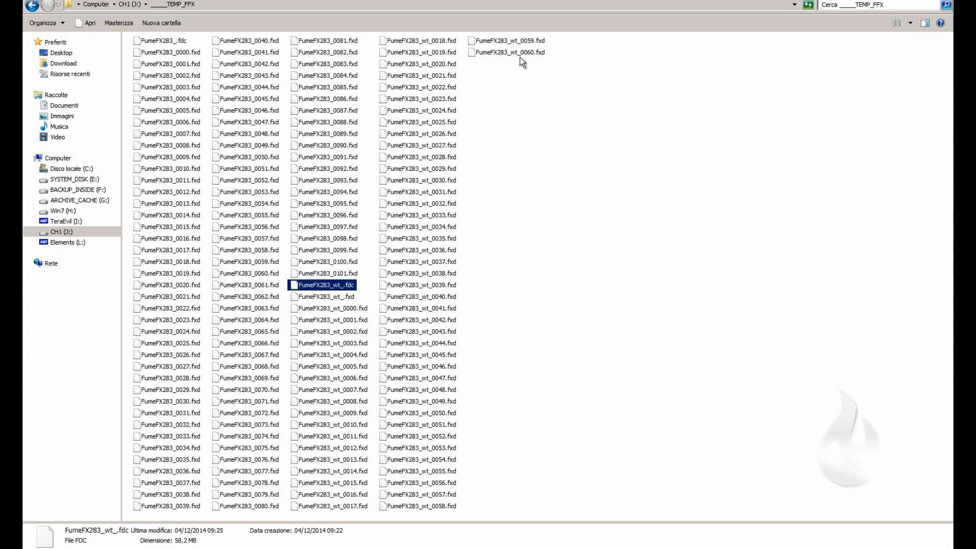
left_click(521, 54, "shift")
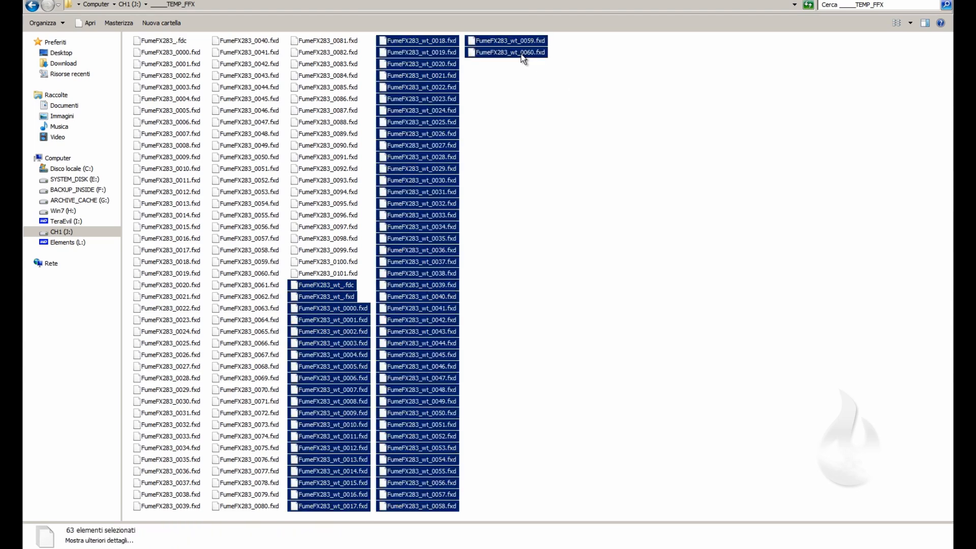
right_click(520, 54)
left_click(545, 164)
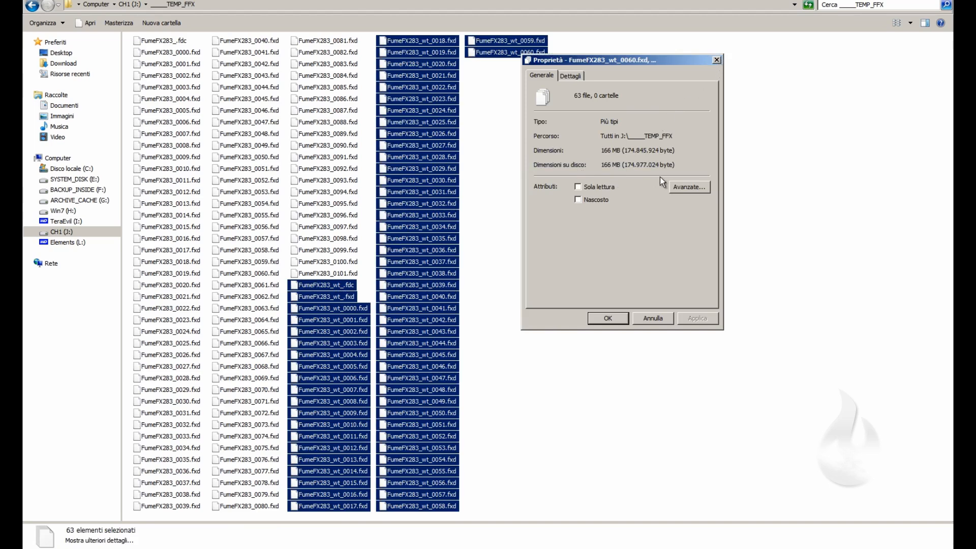
left_click(717, 60)
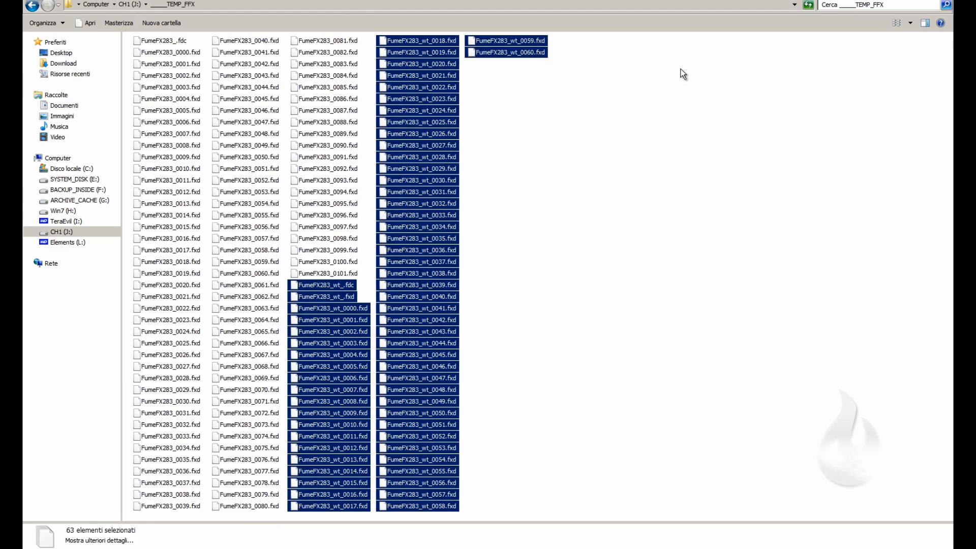
Step: Check the combined size of all default cache files, from FumeFX283_.fdc to FumeFX283_0101.fxd, in their properties
left_click(311, 273)
left_click(156, 39, "shift")
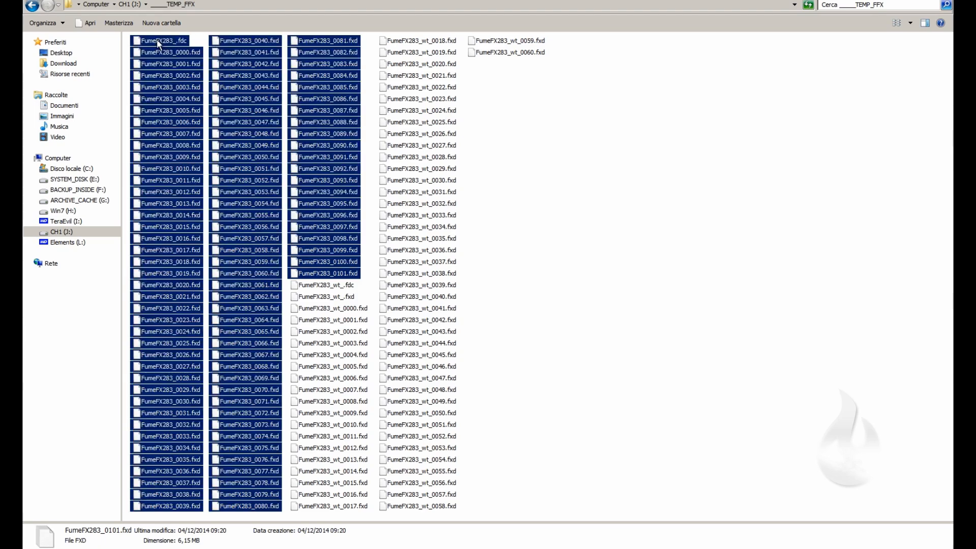
right_click(157, 39)
left_click(206, 151)
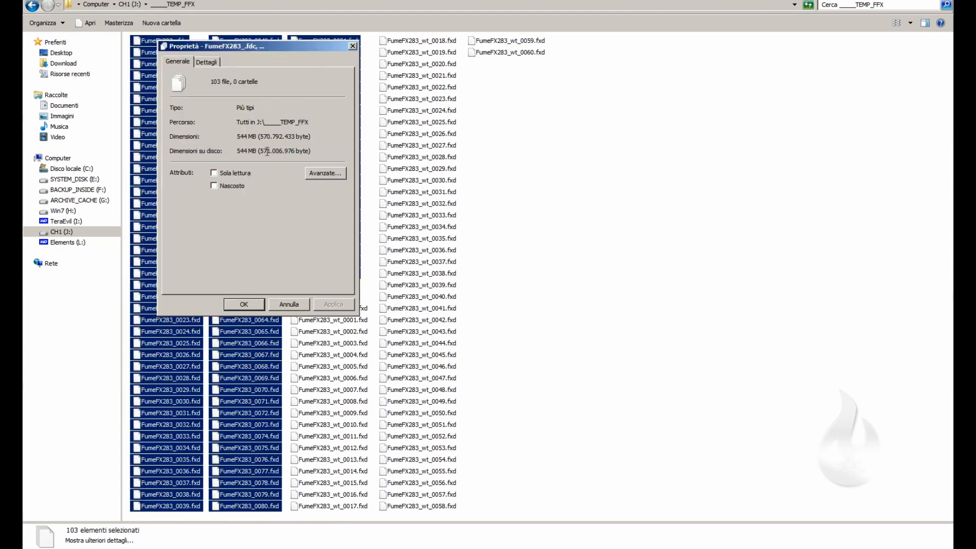
left_click(353, 47)
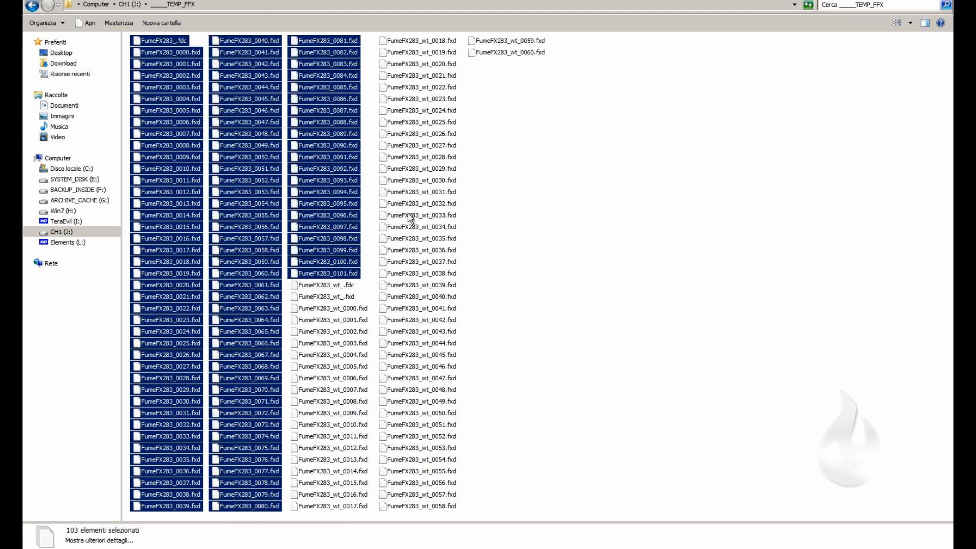
Step: Check the combined size of only the wavelet FXD files, excluding FumeFX283_wt_.fdc, and switch back to 3ds Max
left_click(593, 229)
left_click(327, 297)
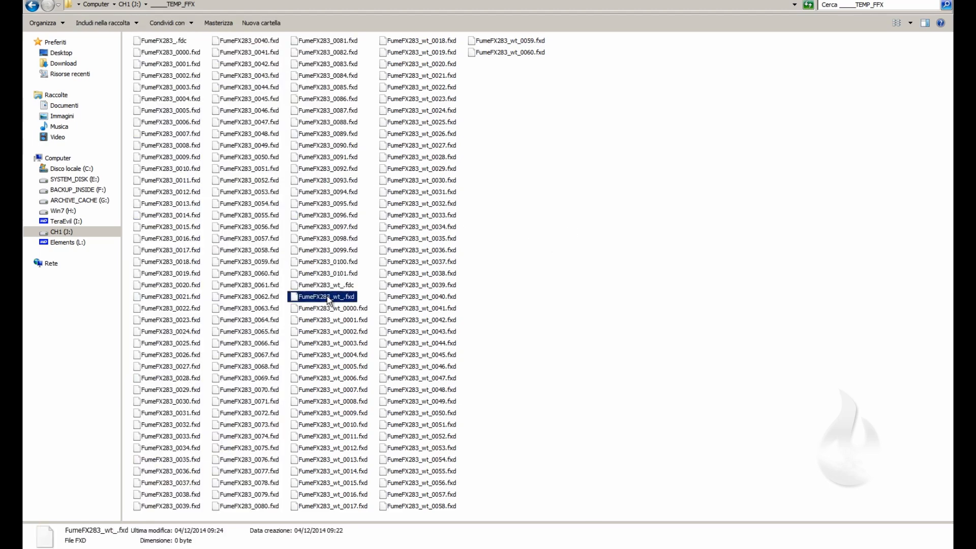
left_click(516, 50, "shift")
right_click(518, 50)
left_click(551, 161)
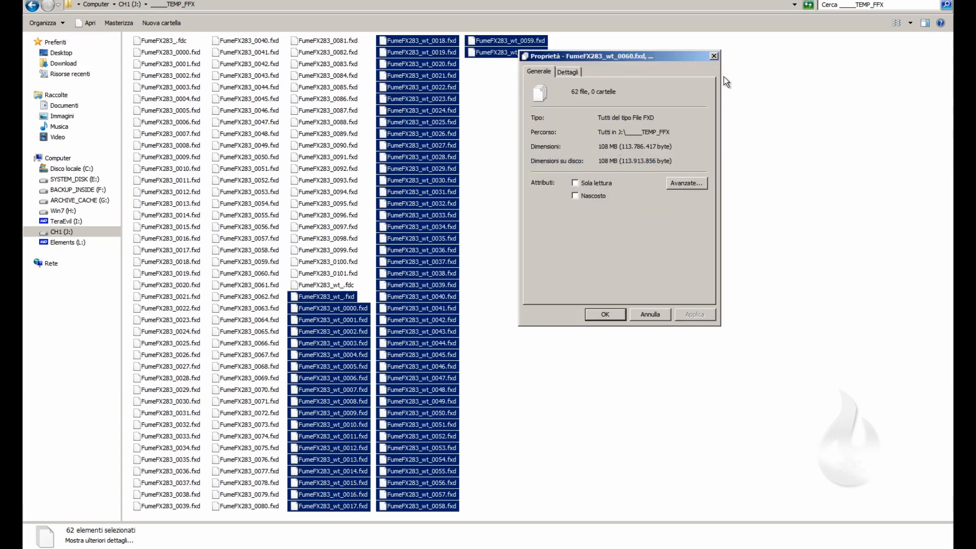
left_click(714, 56)
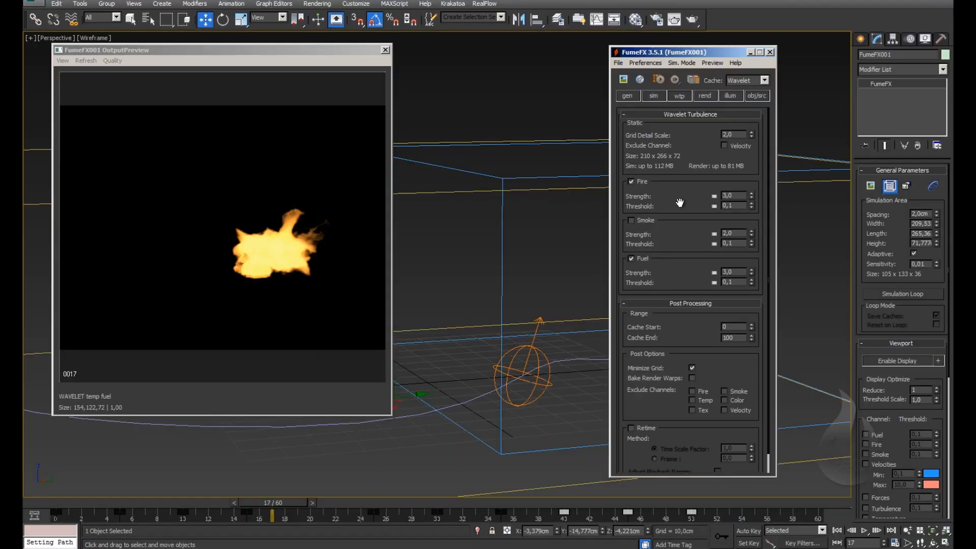
Step: Open the Fire opacity curve in the rendering parameters and give it a curved falloff through a point at about 35, 0.108
left_click(732, 97)
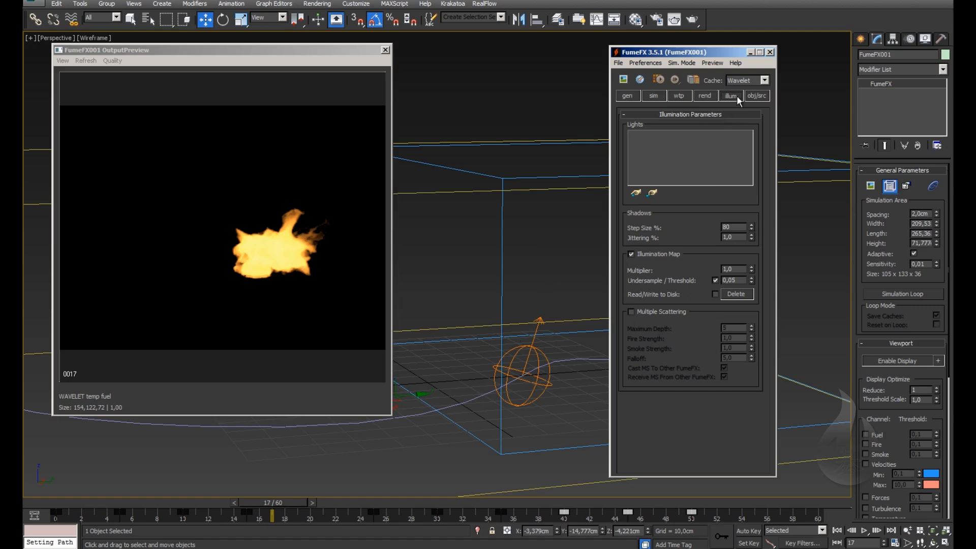
left_click(711, 95)
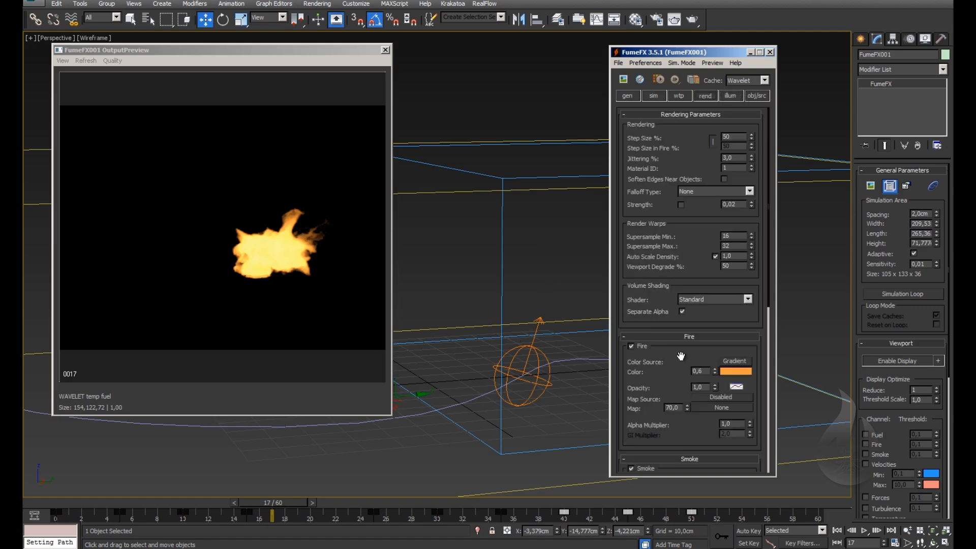
left_click_drag(710, 253, 711, 290)
left_click_drag(717, 52, 647, 33)
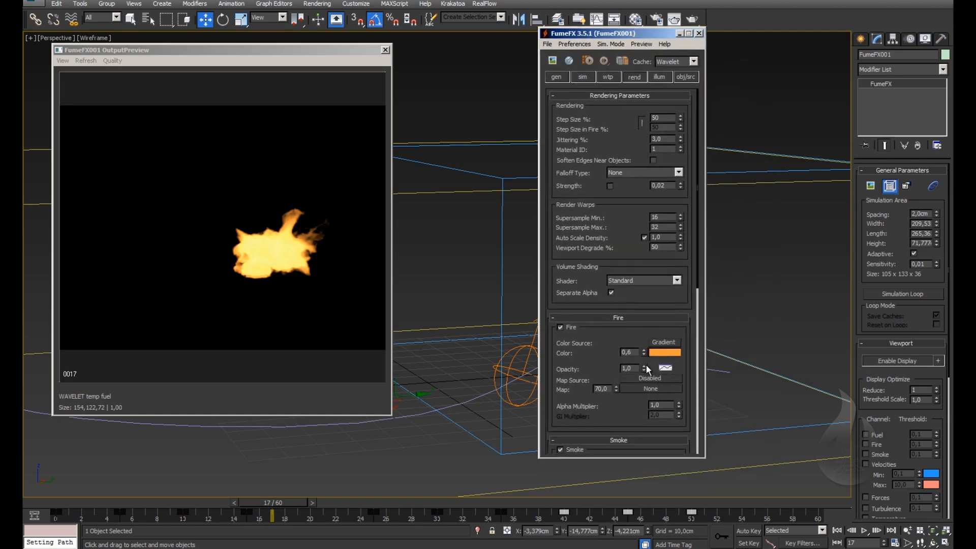
left_click(665, 368)
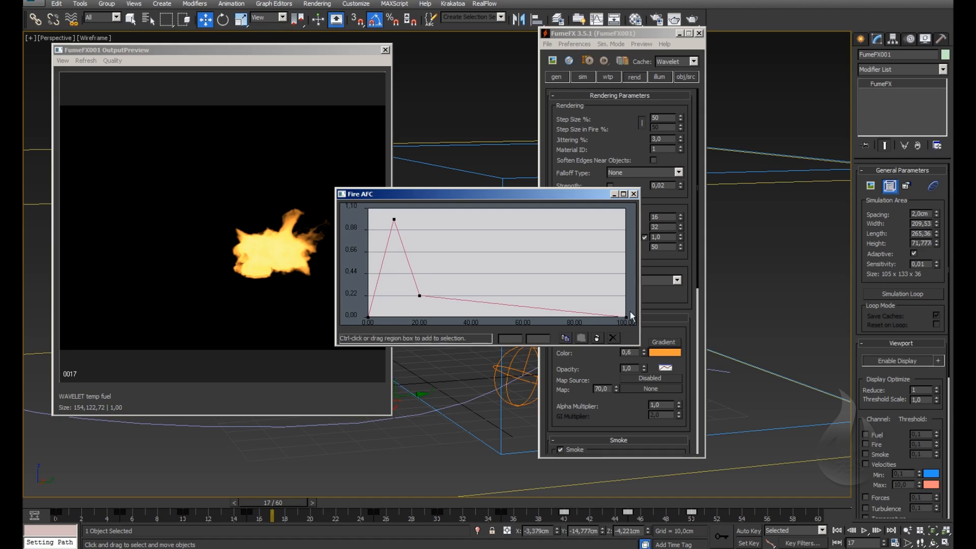
left_click(395, 220)
right_click(394, 222)
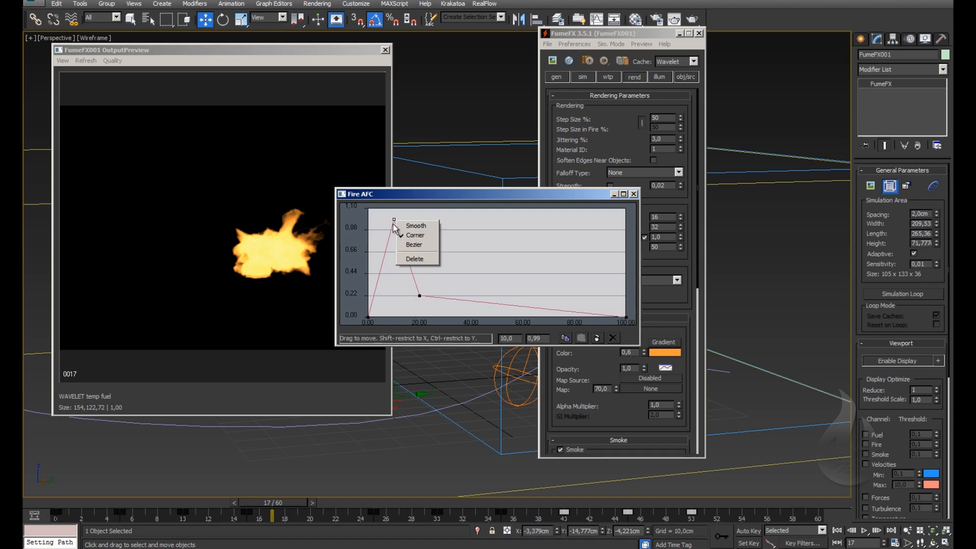
left_click(418, 229)
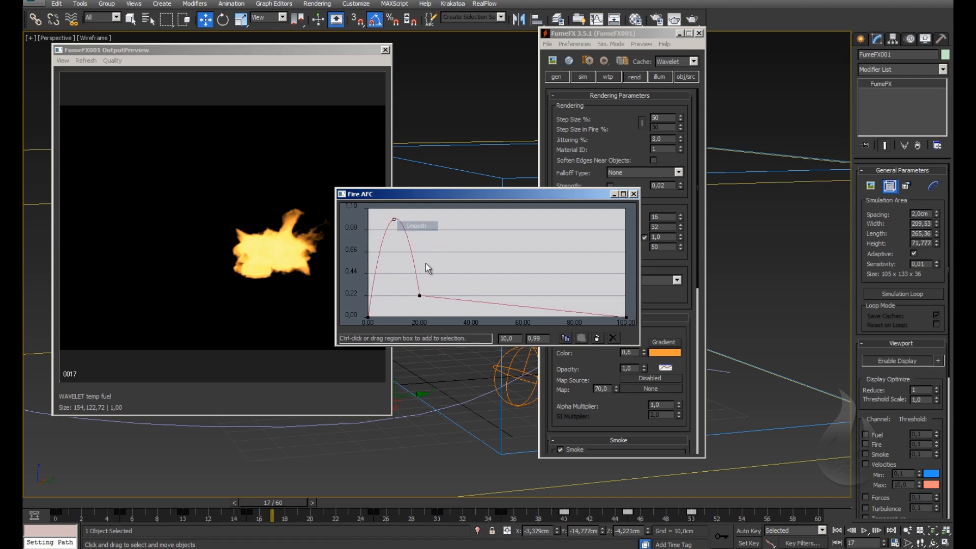
right_click(393, 221)
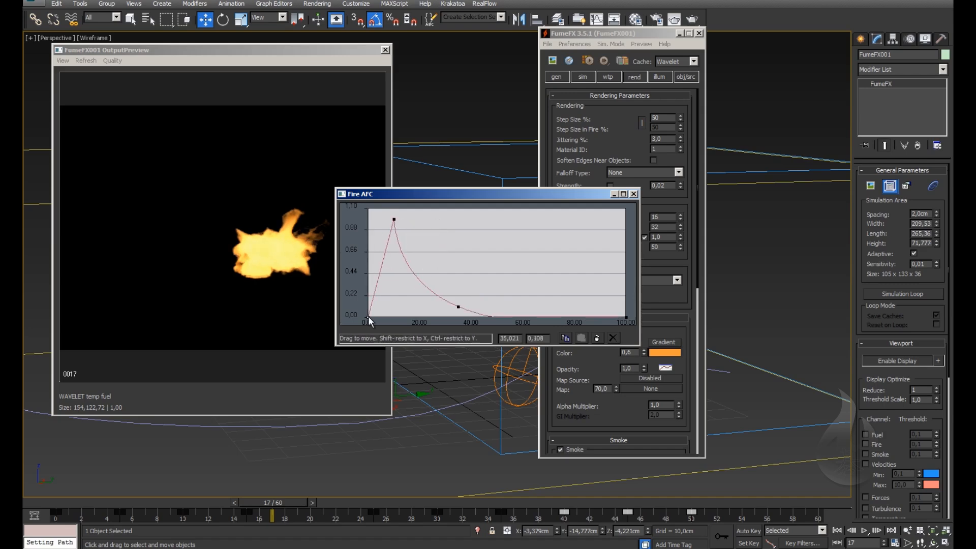
Step: Adjust the opacity curve's peak to about 8.7, 1.0, bend its rising side through about 5.68, 0.257, and close the curve editor
mouse_move(369, 319)
left_mouse_down()
mouse_move(384, 283)
mouse_move(378, 320)
left_mouse_up()
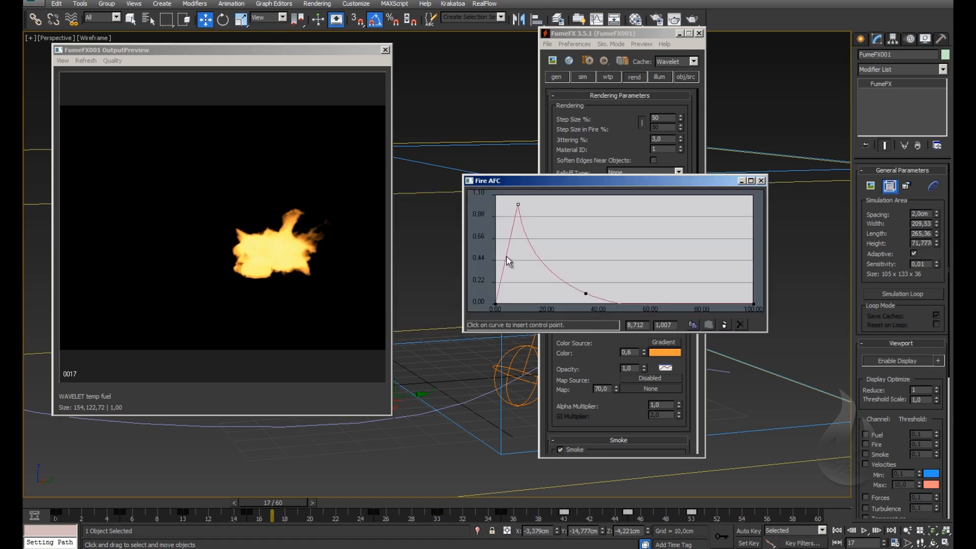
left_click_drag(507, 257, 509, 280)
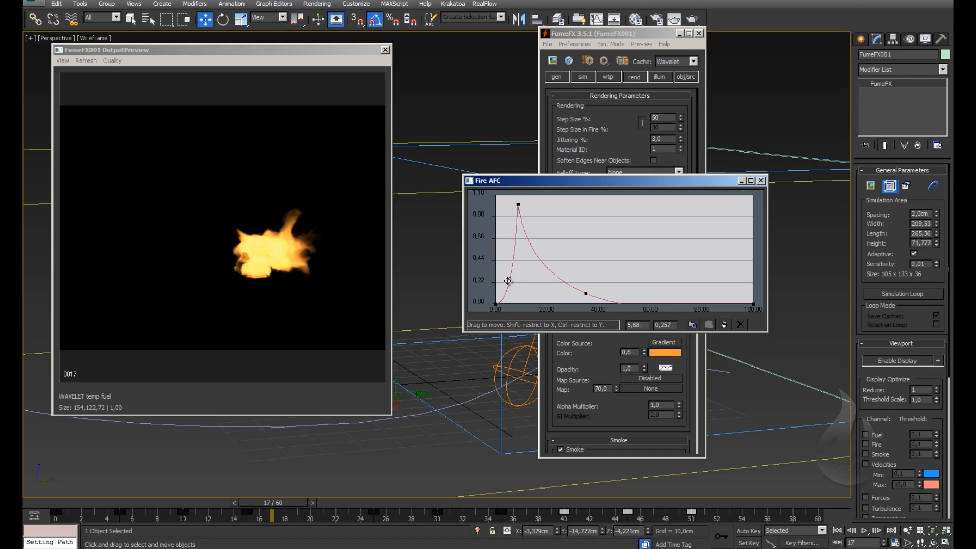
left_click(761, 181)
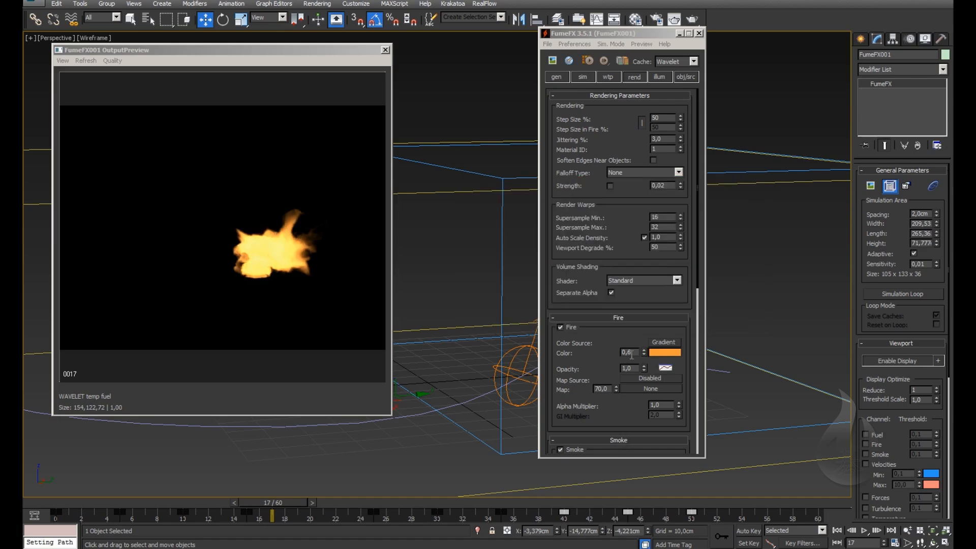
Step: Set the Fire color multiplier to 0.3 in the rendering parameters
left_click(630, 353)
key("BackSpace")
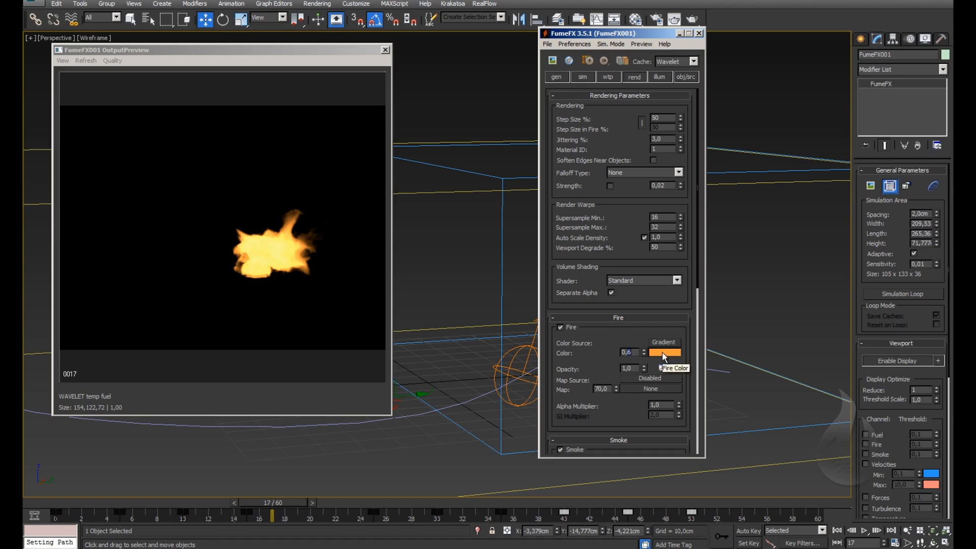
type("3")
key("Return")
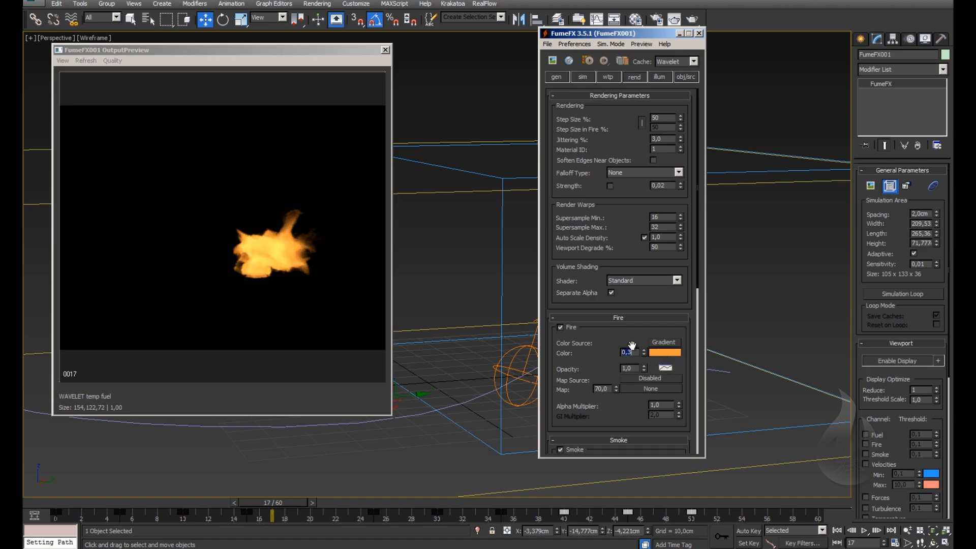
Step: Reset the Fire color gradient and inspect its key color without changing it
left_click(663, 353)
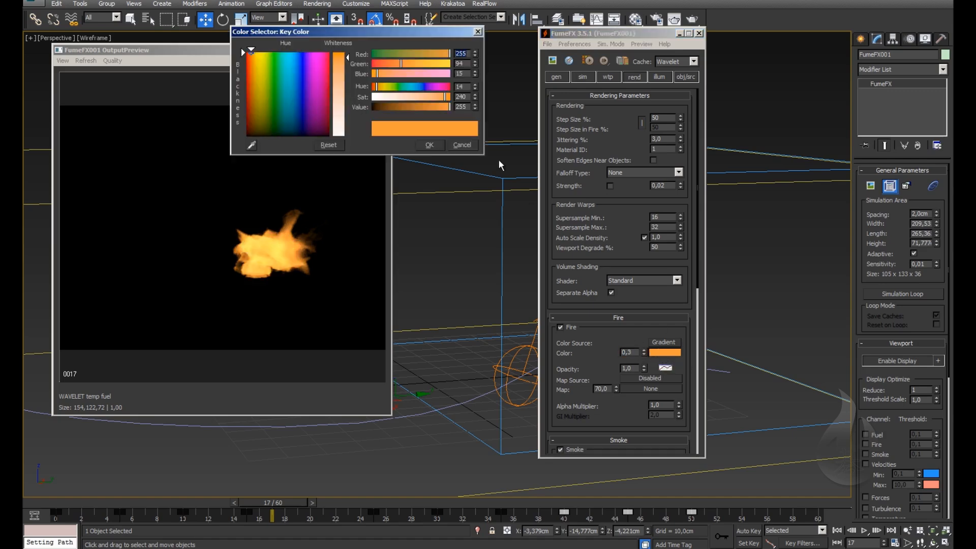
left_click(465, 146)
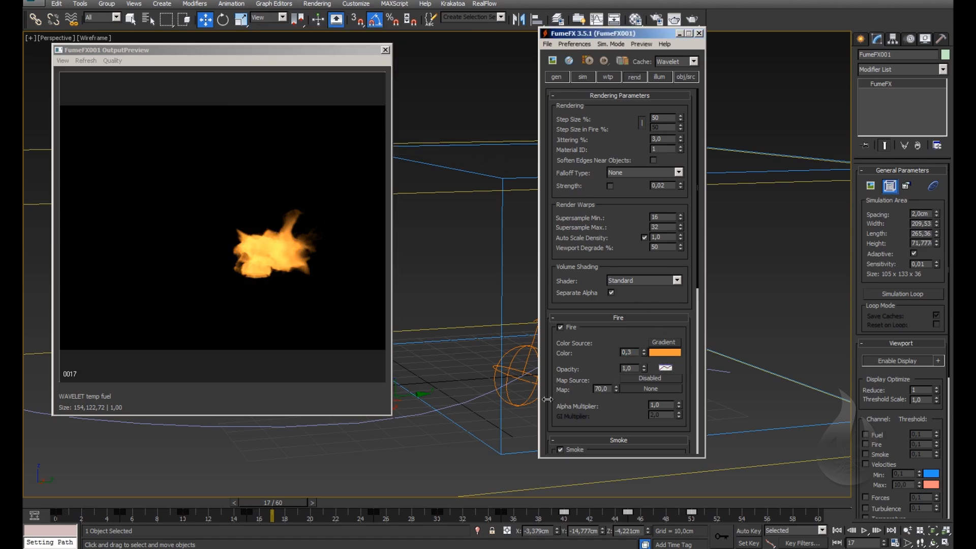
right_click(677, 355)
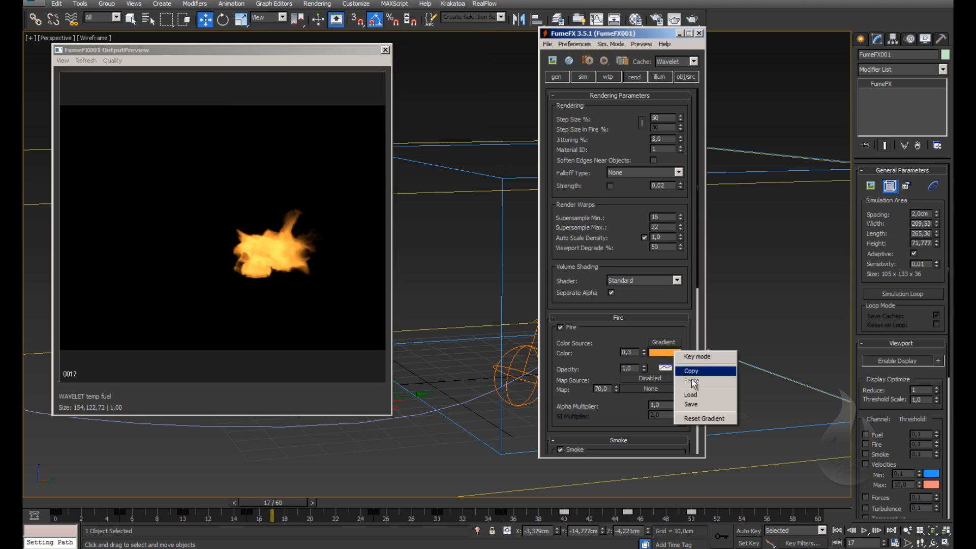
left_click(709, 418)
left_click(663, 352)
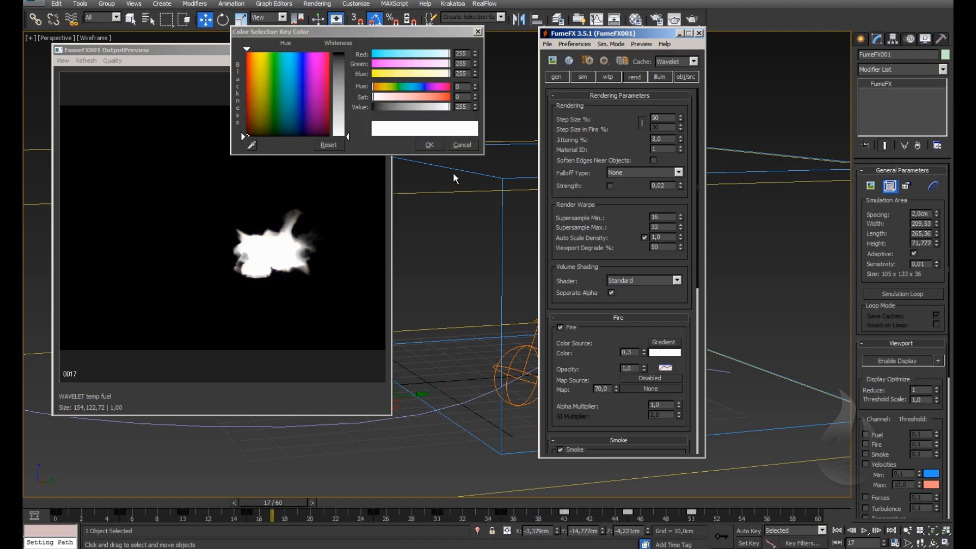
left_click(460, 145)
Step: Switch the Fire color with Key mode and open the Fire Gradient editor, placing it clear of the output preview
right_click(667, 354)
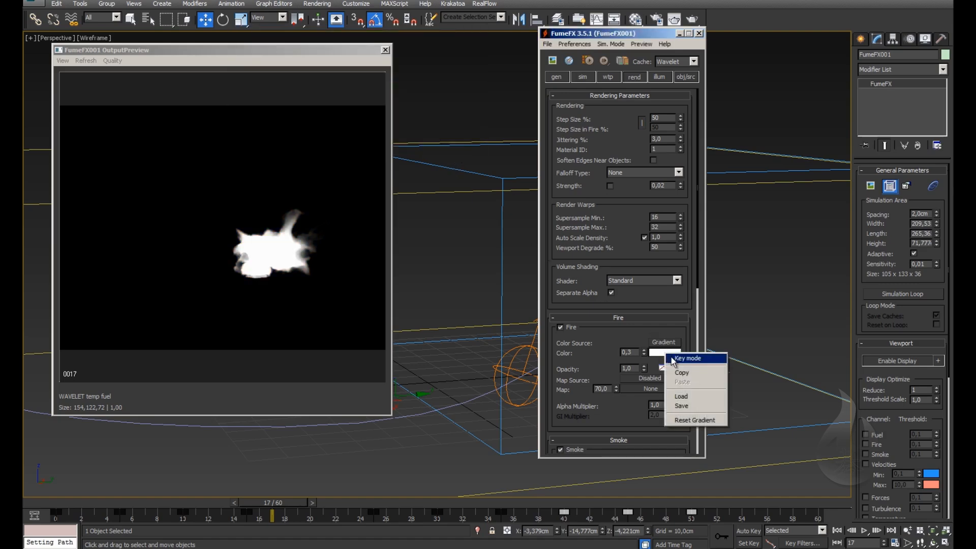
left_click(687, 359)
left_click(667, 353)
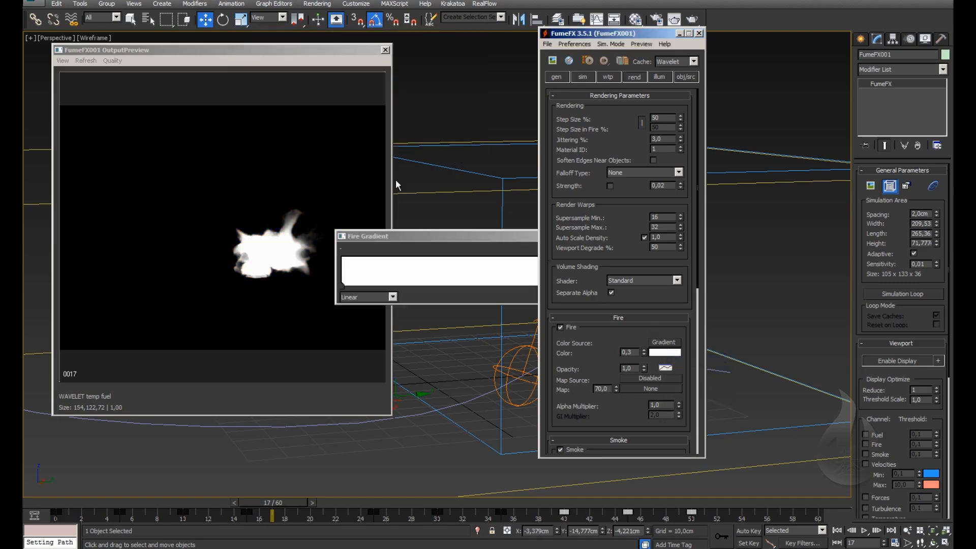
left_click_drag(464, 235, 545, 224)
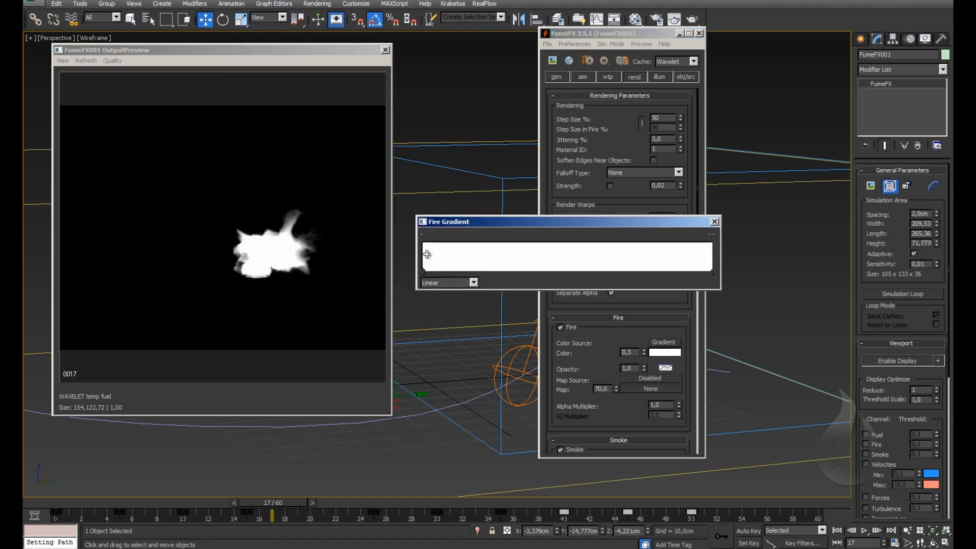
Step: Add two keys to the Fire gradient at about 8.57 and 16.00, and color the starting key red
left_click(448, 272)
left_click(469, 272)
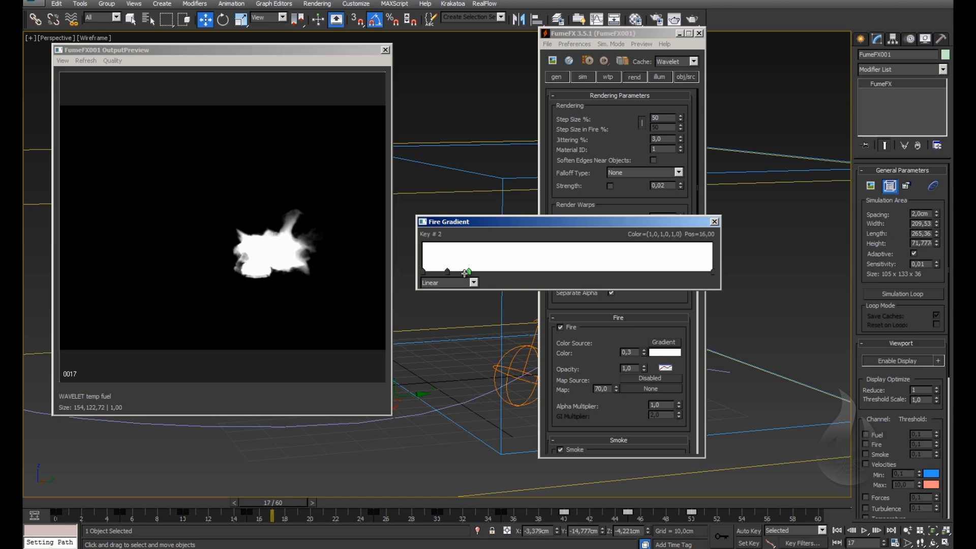
left_click(423, 272)
double_click(423, 273)
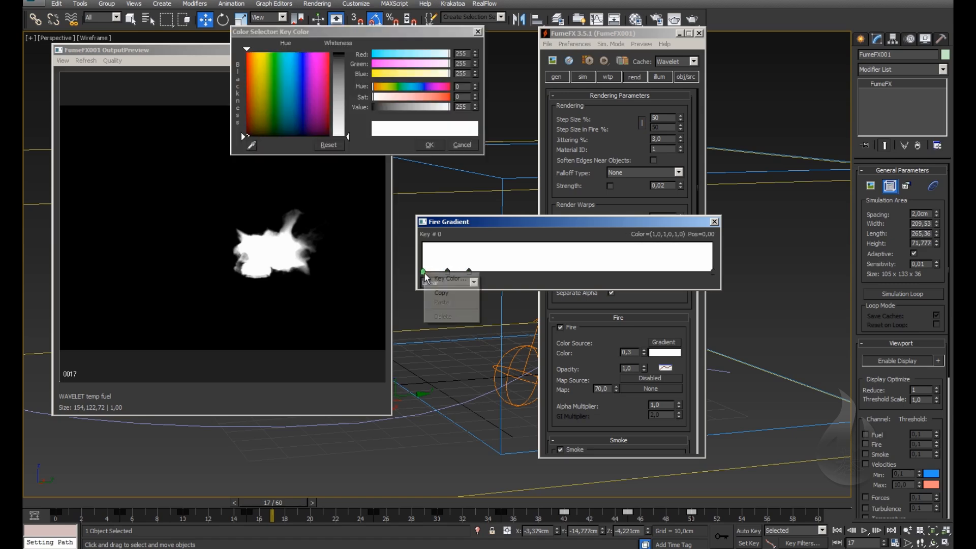
left_click(276, 63)
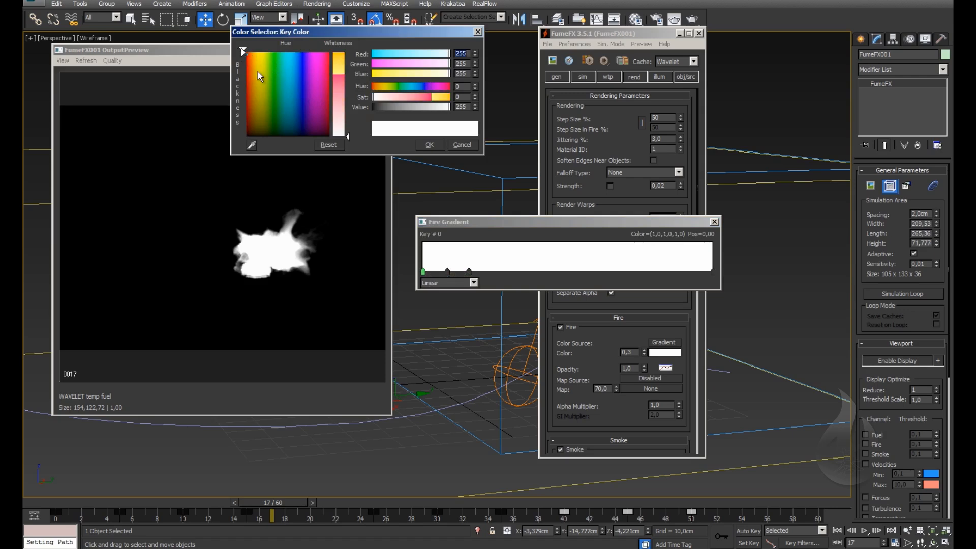
left_click(256, 64)
left_click(247, 62)
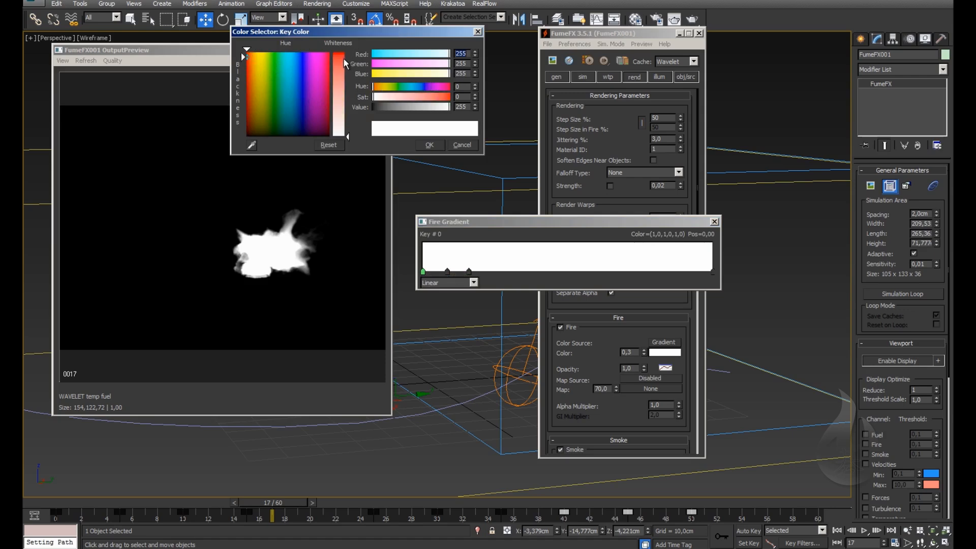
left_click(343, 59)
left_click(429, 145)
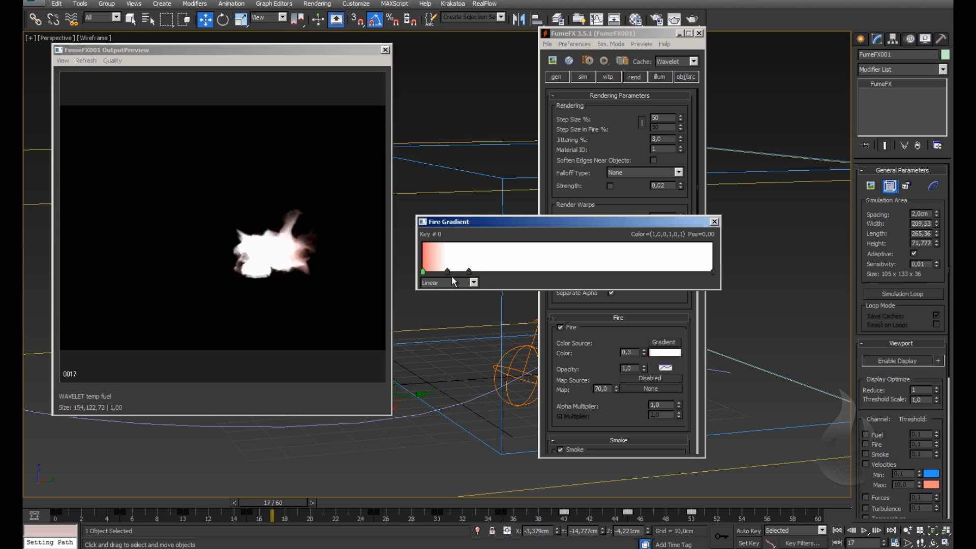
Step: Color the Fire gradient key at about 8.57 yellow-orange with a hue of 27
left_click(448, 272)
double_click(448, 272)
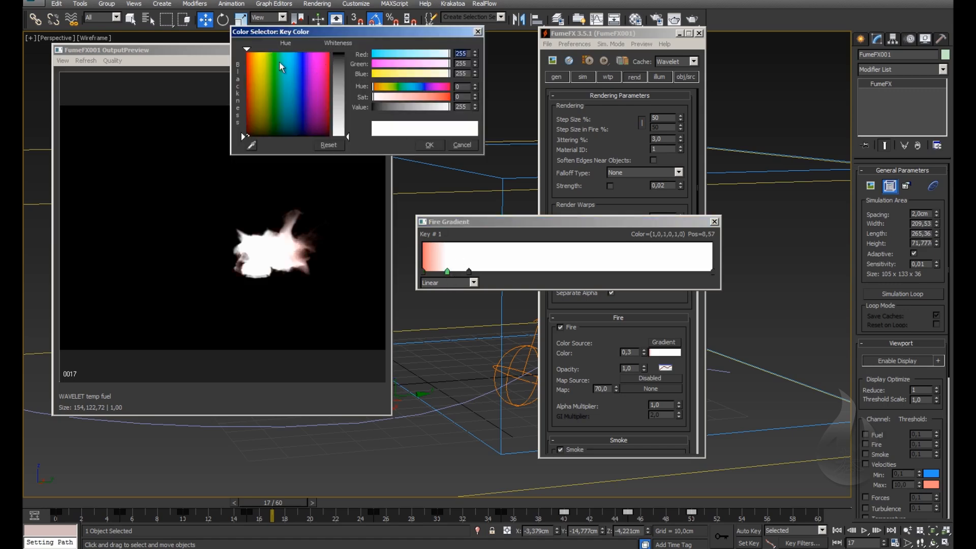
left_click(255, 59)
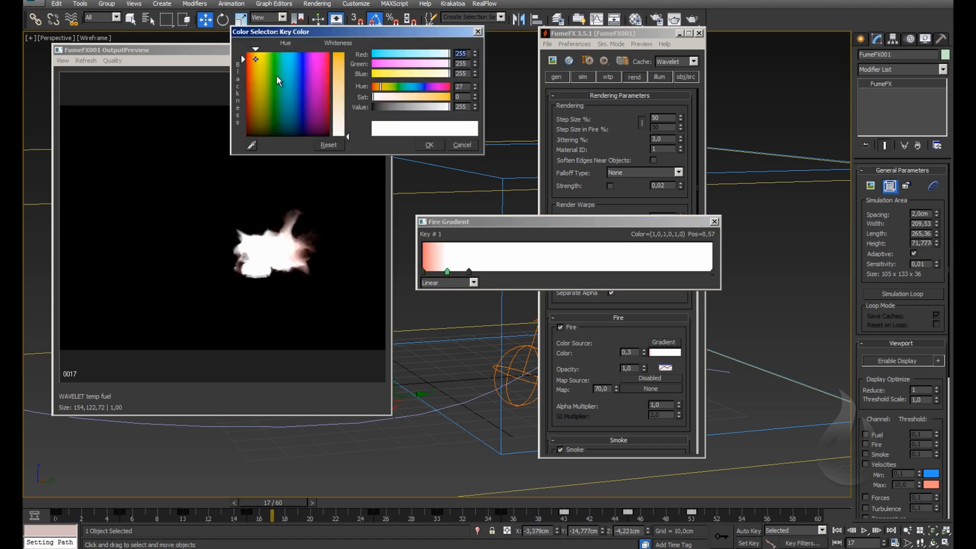
left_click(340, 58)
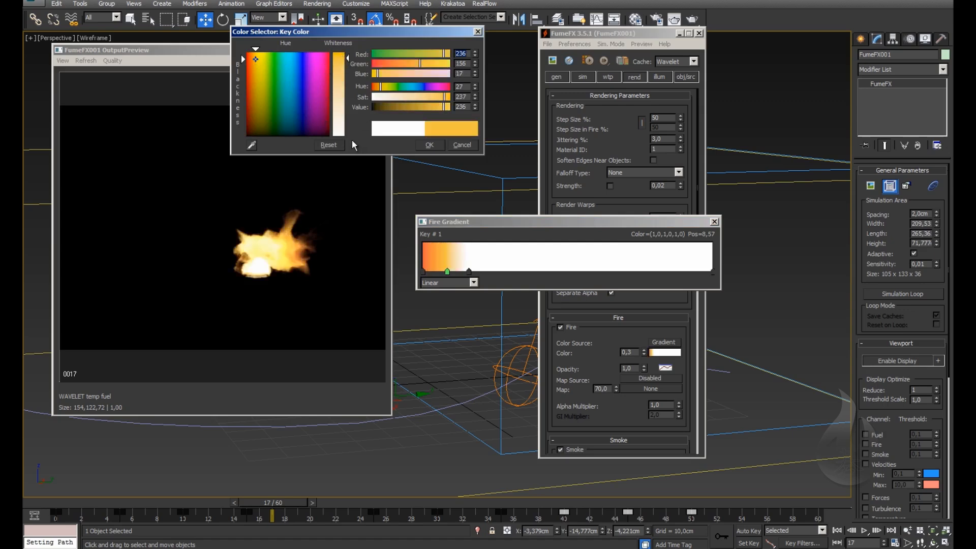
left_click(429, 146)
Step: Color the Fire gradient key at about 16.00 dark brown and the end key at 100.00 black
double_click(468, 271)
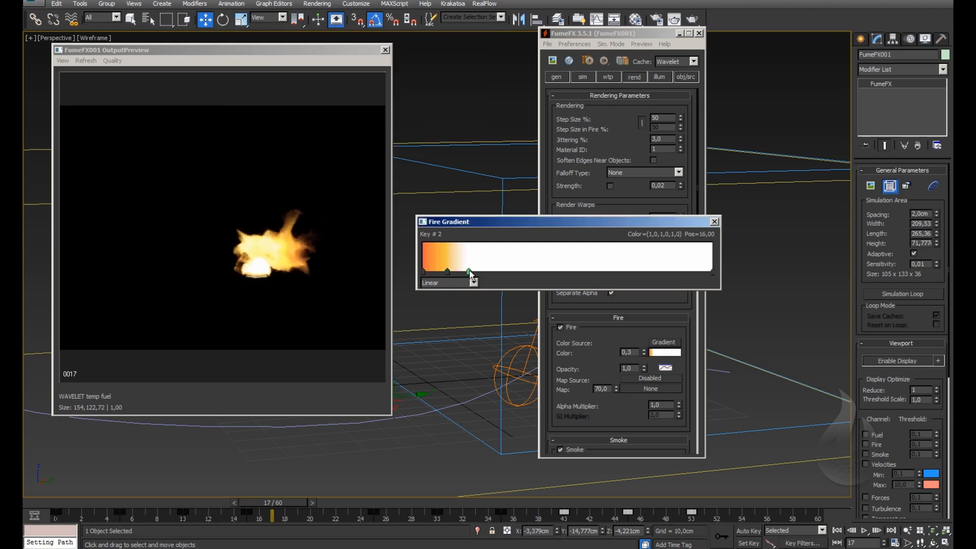
left_click(258, 59)
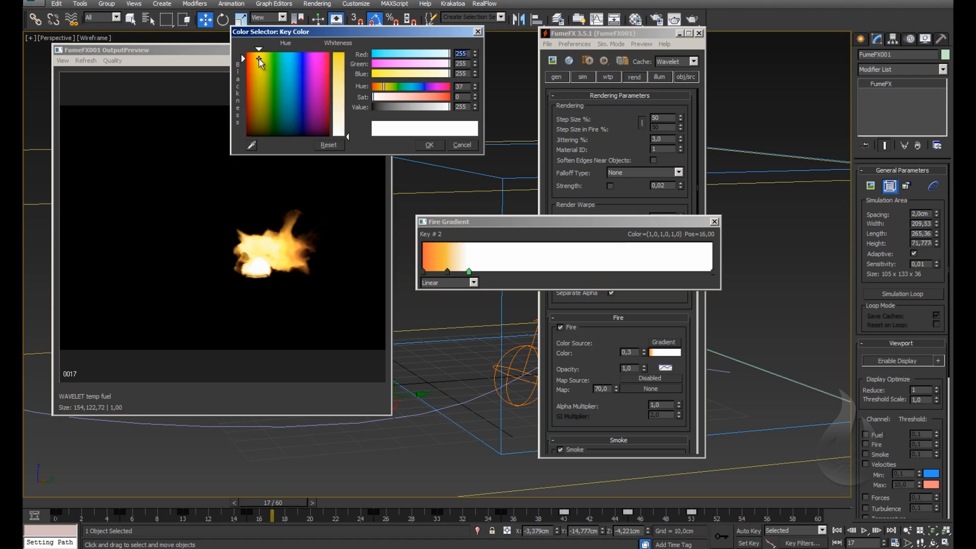
left_click(341, 56)
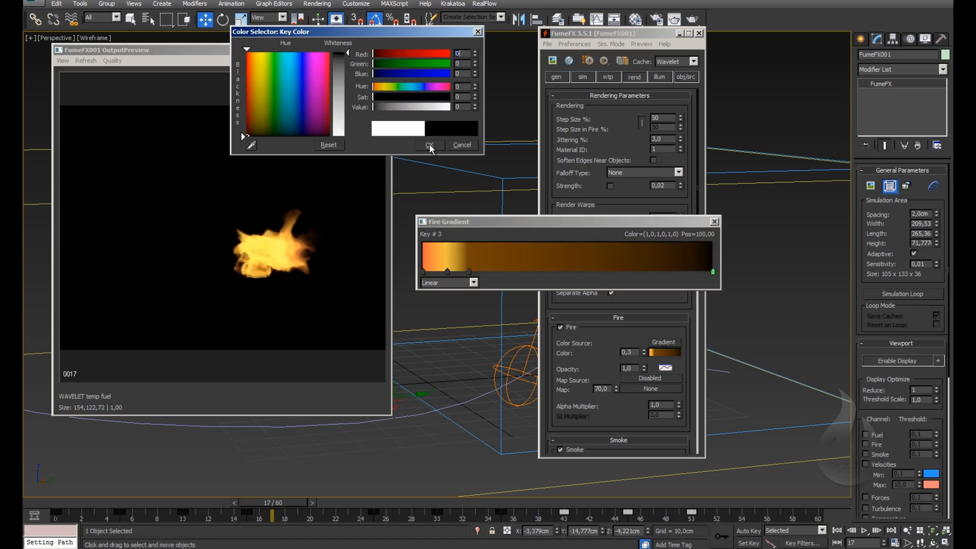
left_click(429, 144)
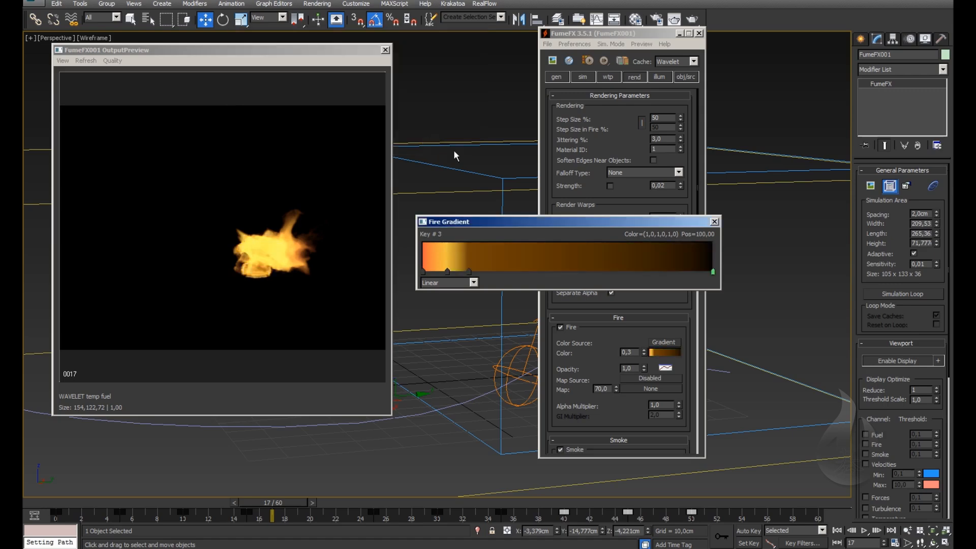
Step: Pull the dark keys of the Fire gradient toward its start to shorten the orange range, and close the gradient editor
left_click(605, 272)
left_click_drag(605, 273, 467, 274)
left_click(715, 222)
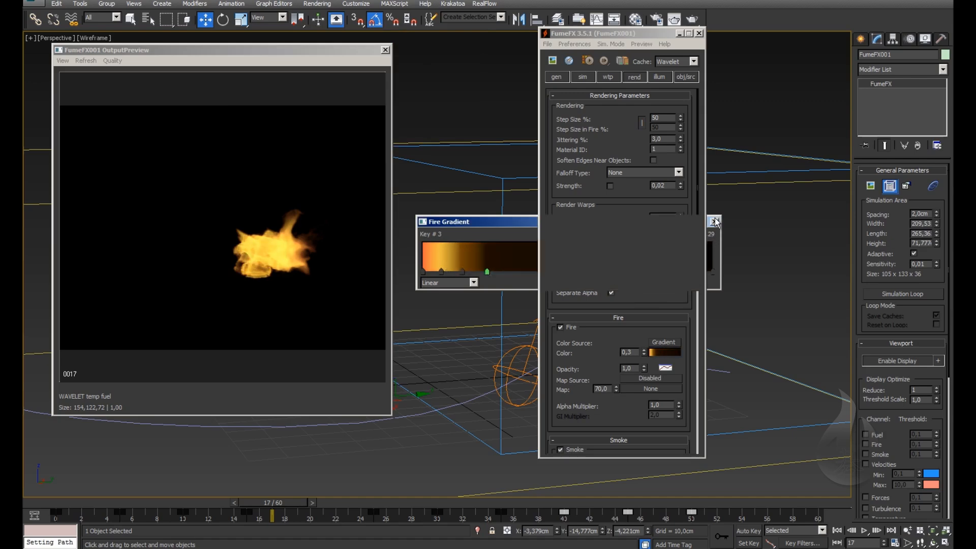
right_click(673, 351)
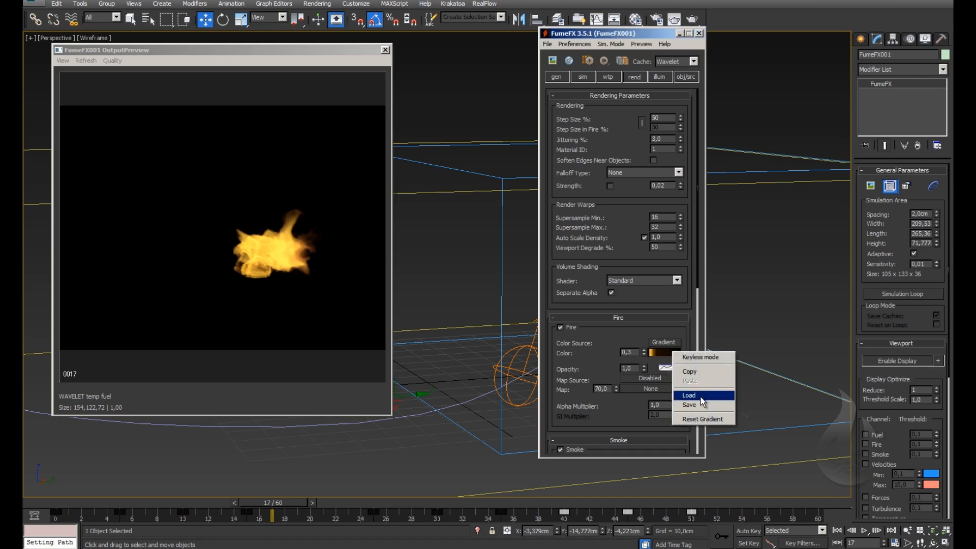
left_click(620, 402)
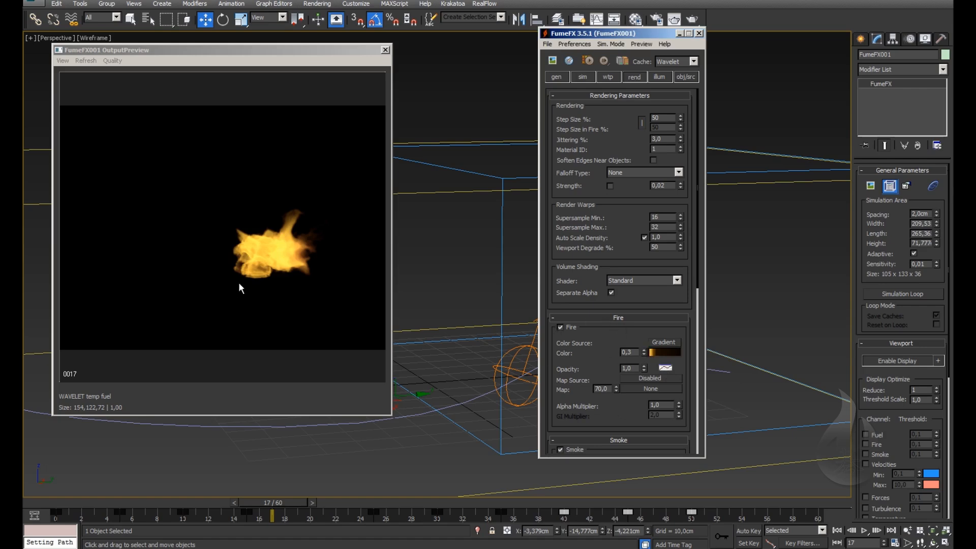
Step: Turn off Smoke in the rendering parameters
scroll(593, 306, "down", 5)
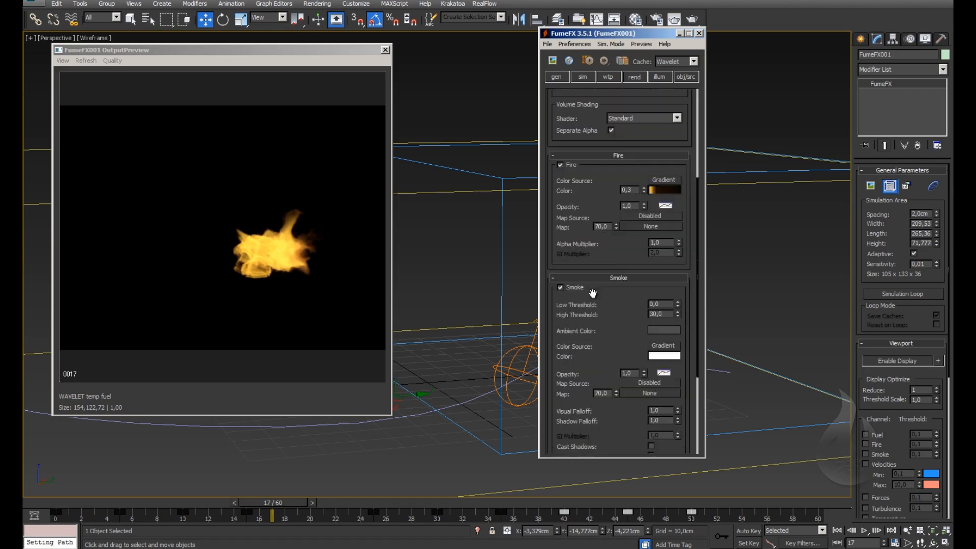
left_click_drag(593, 294, 590, 326)
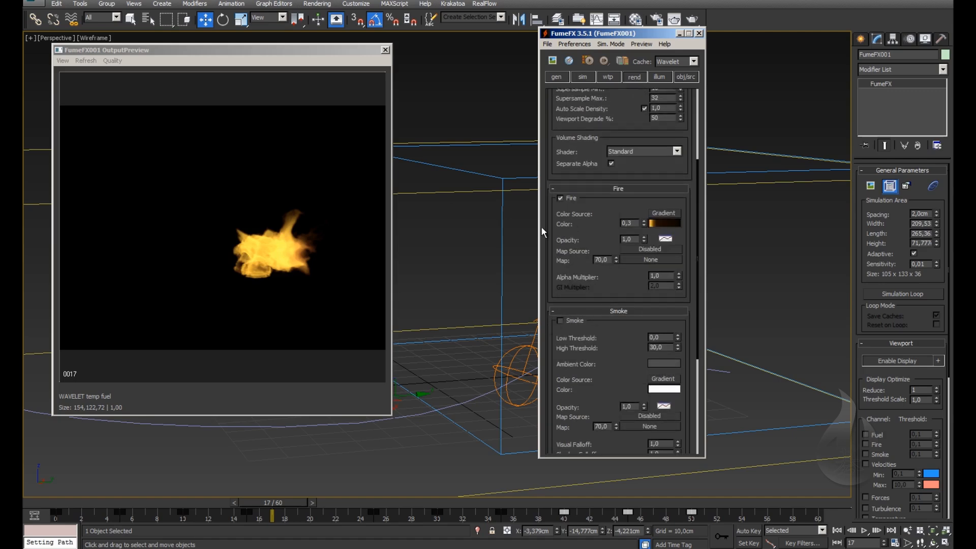
Step: Preview the saved gradient files test_circle_1, 2 and 3, and load test_circle_3.agt as the Fire color gradient
right_click(672, 224)
left_click(686, 269)
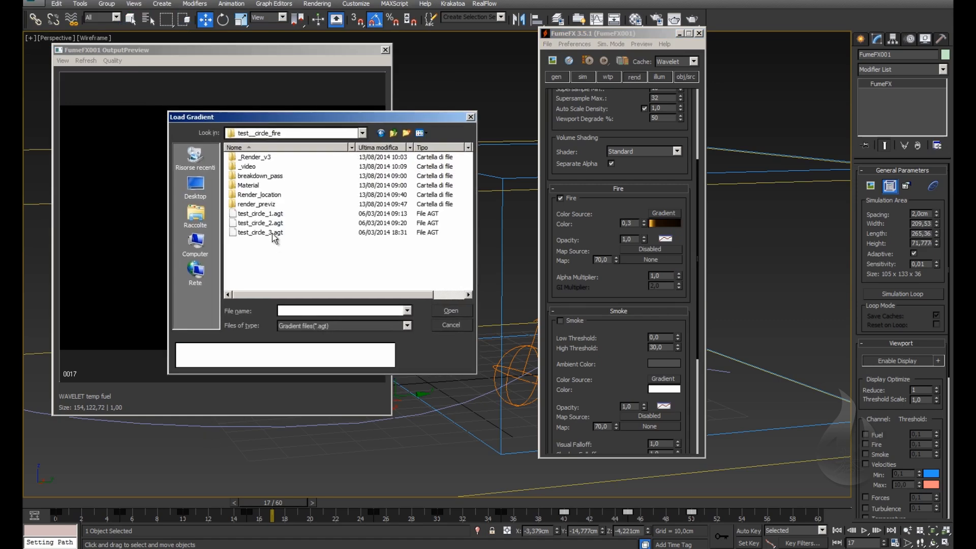
left_click(269, 223)
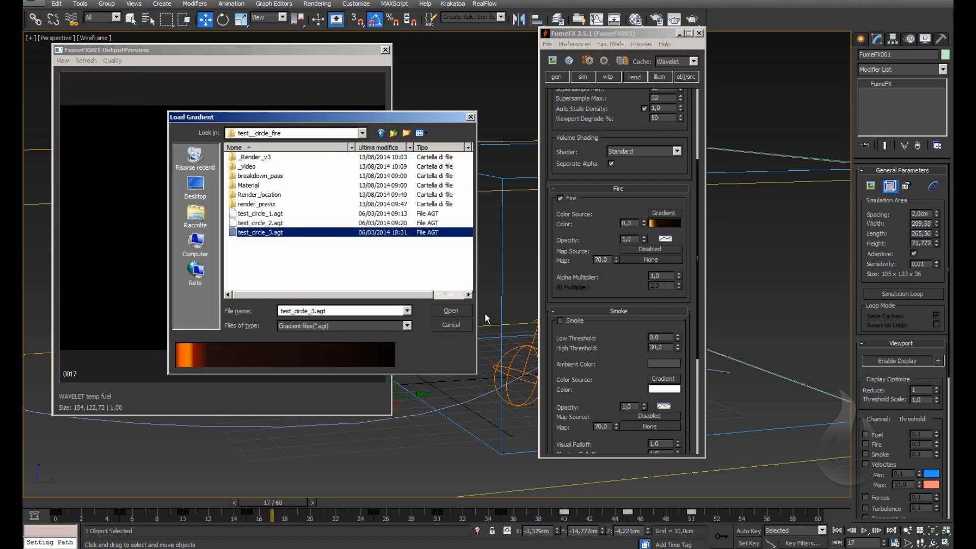
left_click(260, 214)
left_click(257, 223)
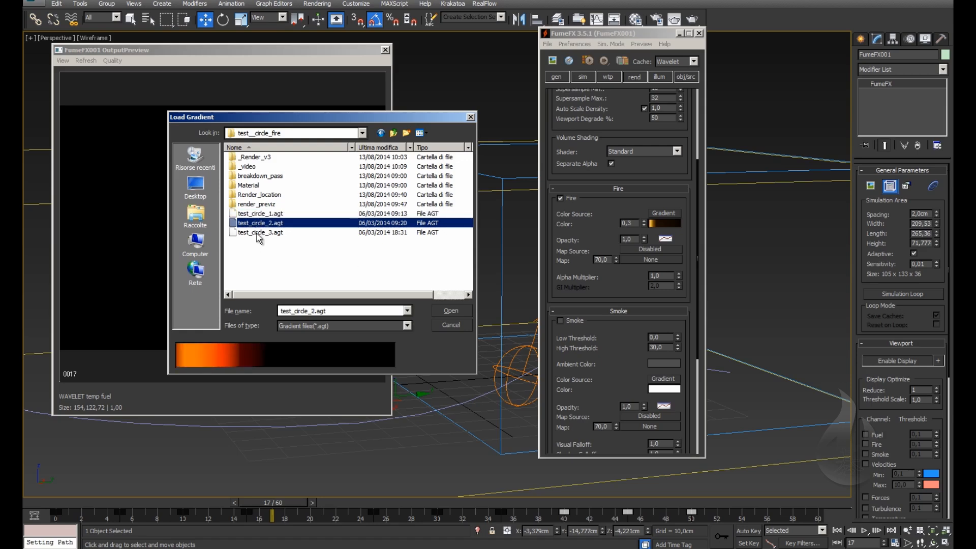
left_click(257, 232)
left_click(257, 214)
left_click(258, 223)
left_click(261, 232)
left_click(451, 311)
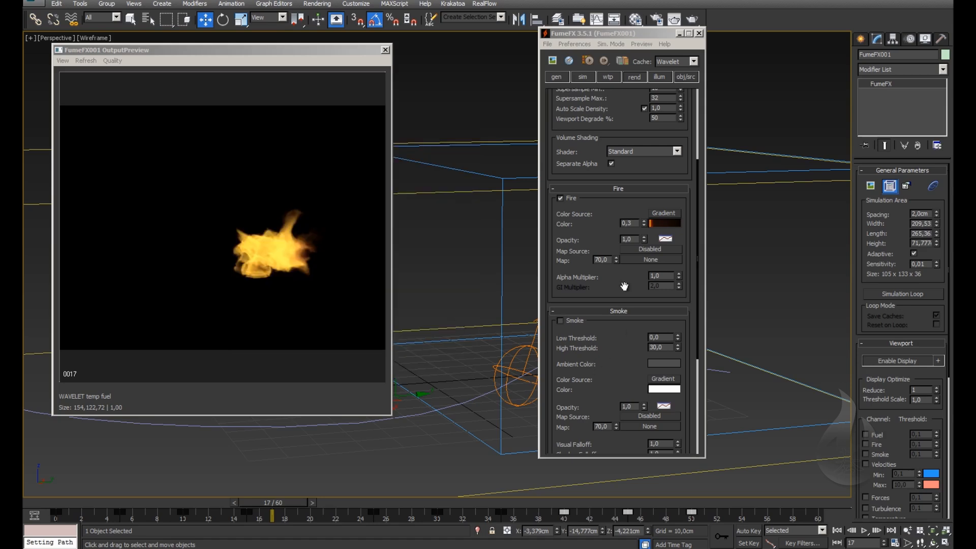
Step: Set the Fire opacity to 0.6
left_click_drag(594, 240, 619, 253)
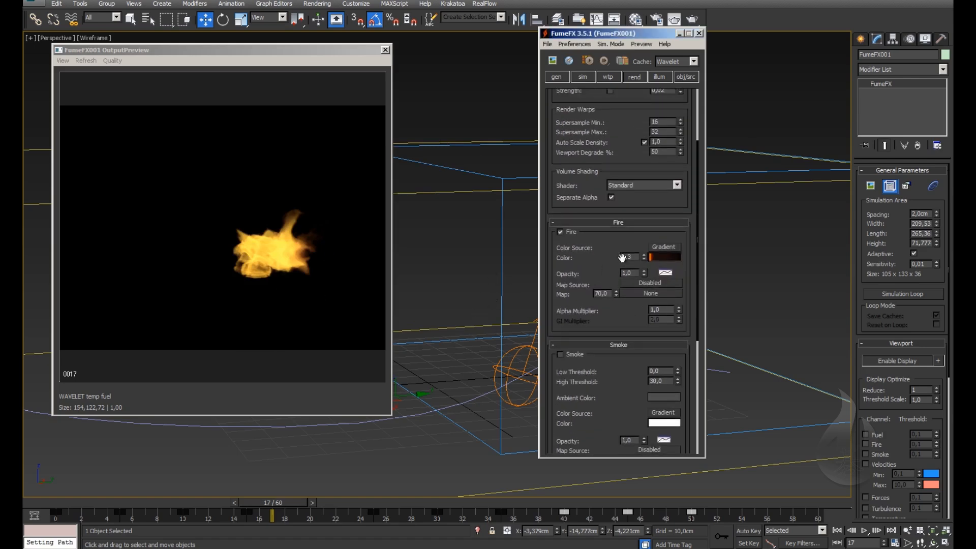
double_click(638, 274)
type("0,6")
key("Return")
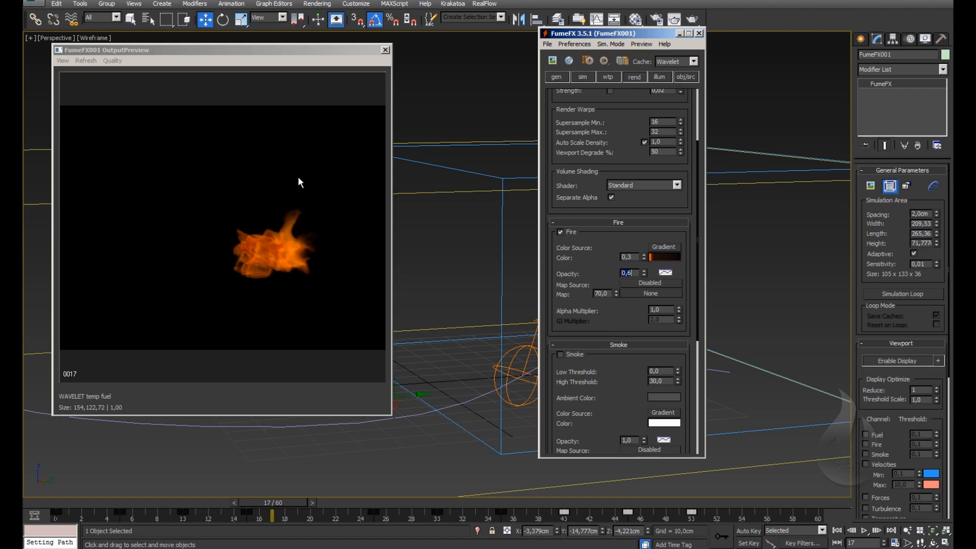
Step: Render the Perspective view at frame 17, compare the result beside the output preview, and close the render window
middle_click_drag(486, 238, 447, 244)
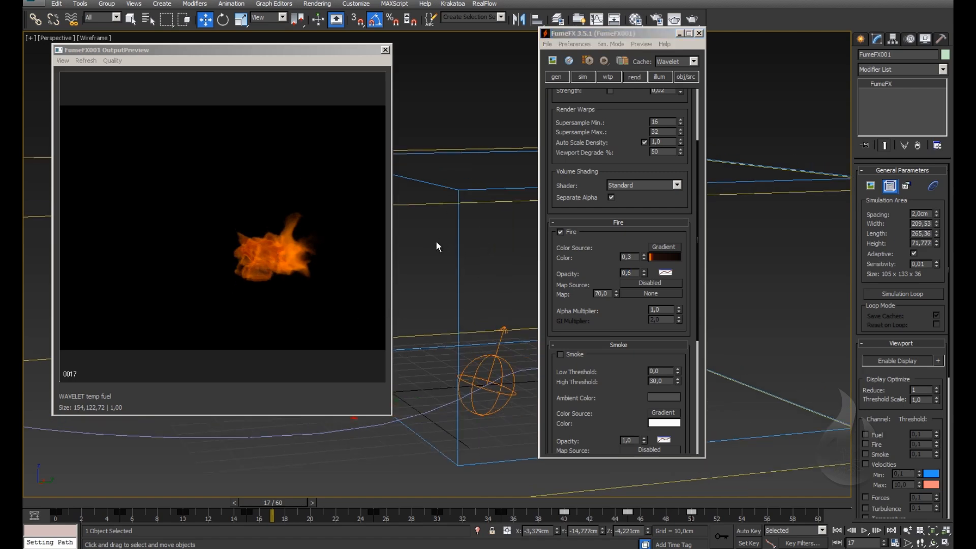
scroll(504, 264, "down", 3)
middle_click_drag(504, 264, 436, 214)
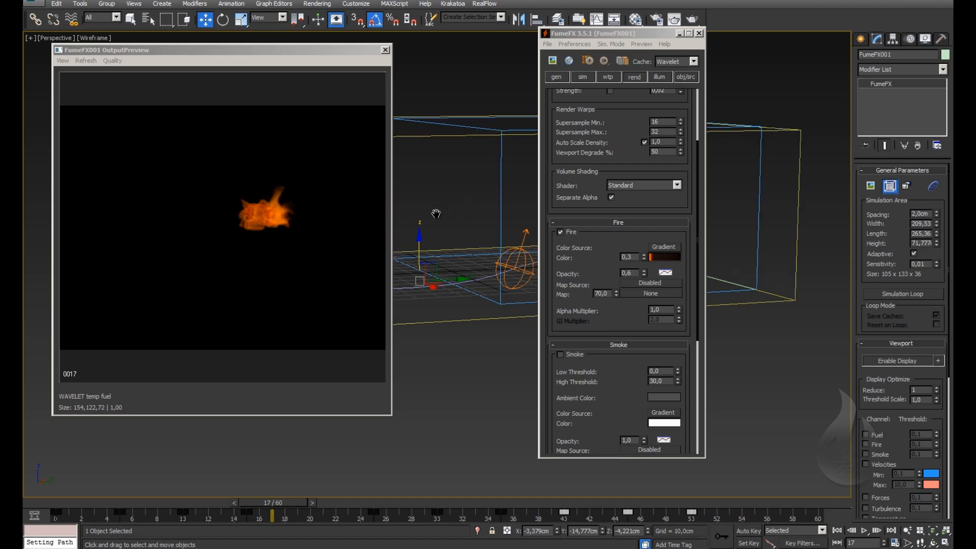
left_click(693, 19)
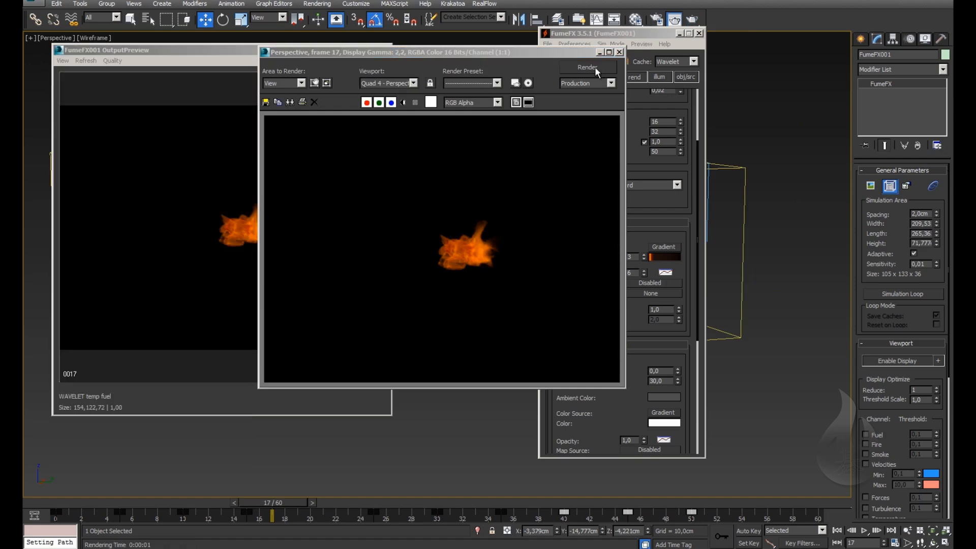
left_click(528, 102)
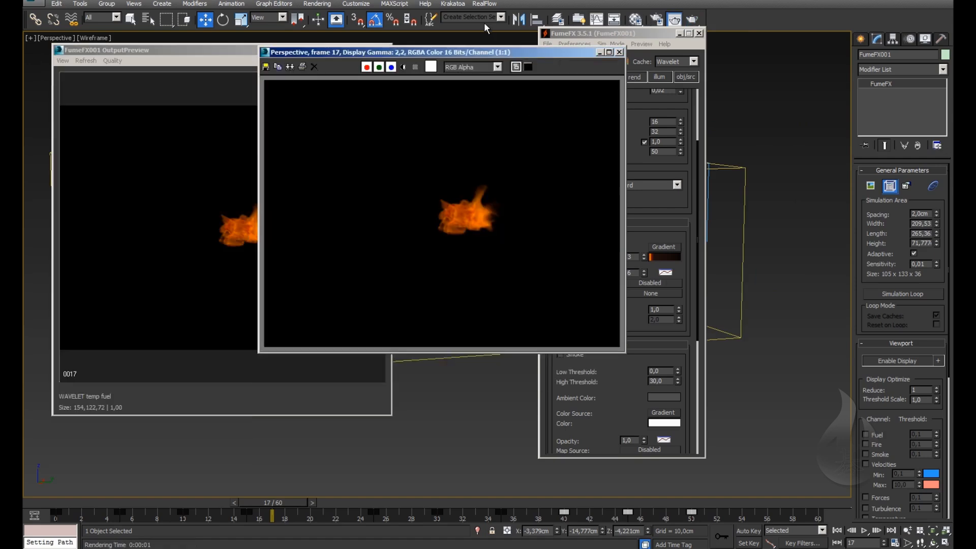
left_click_drag(488, 52, 585, 52)
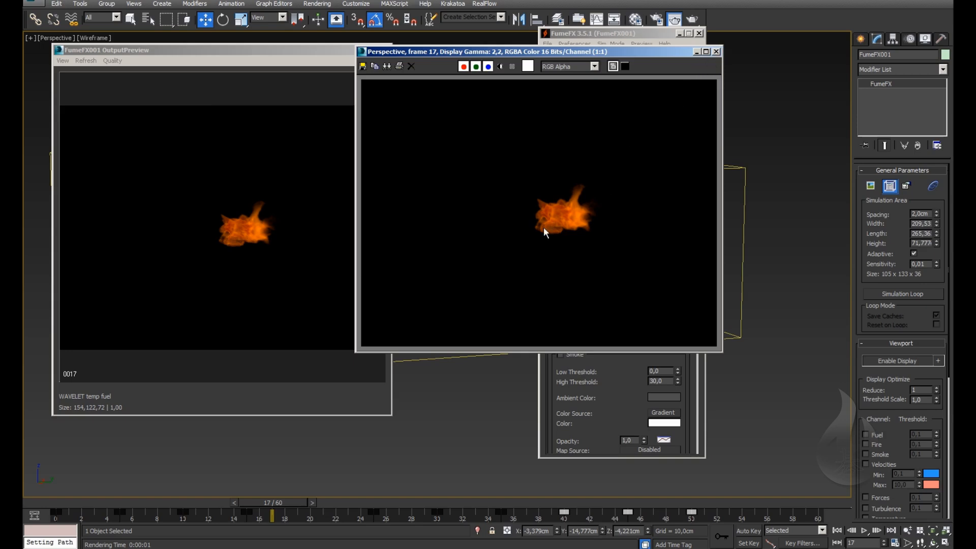
left_click(716, 51)
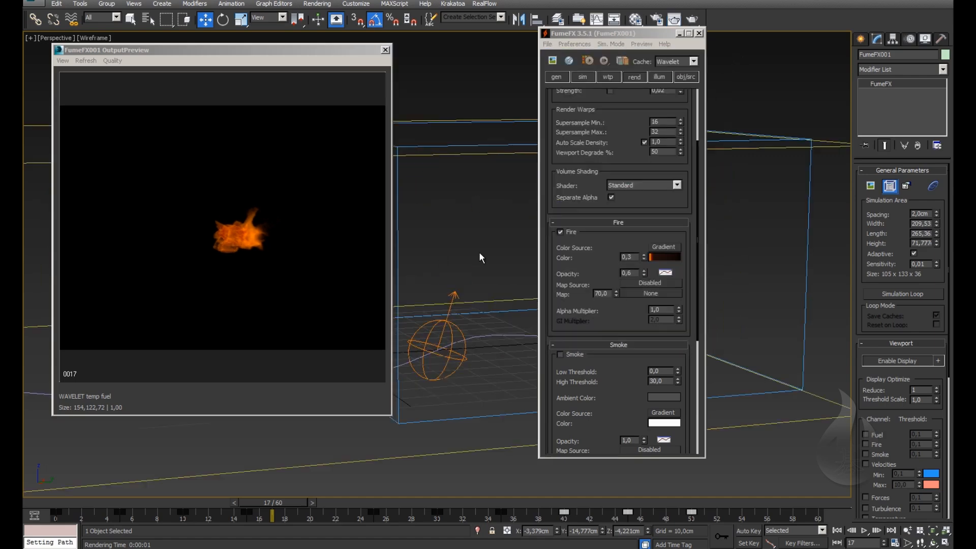
Step: Review the fire in the output preview from different views, along with the Fire and Smoke rendering settings
middle_click_drag(443, 281, 536, 396)
left_click_drag(630, 392, 629, 379)
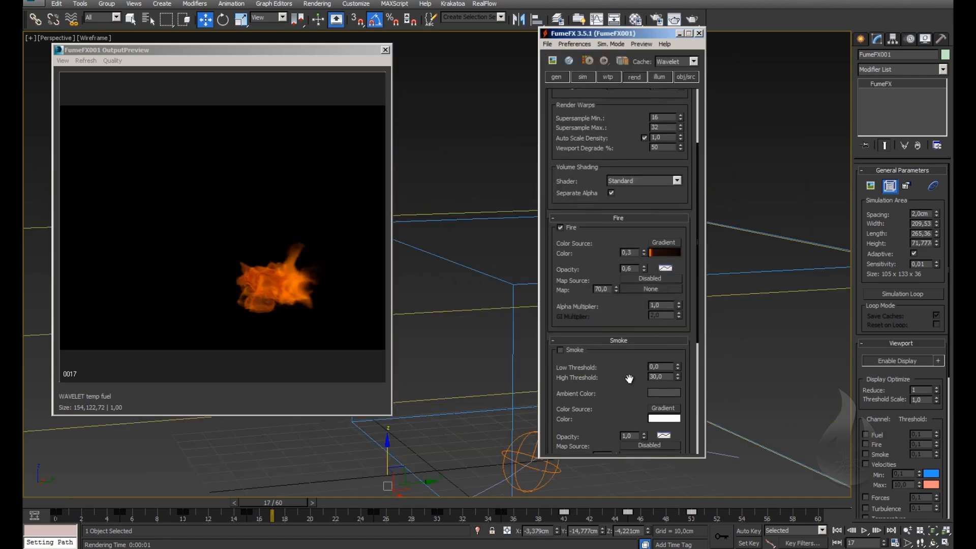
scroll(620, 366, "down", 5)
scroll(615, 366, "up", 2)
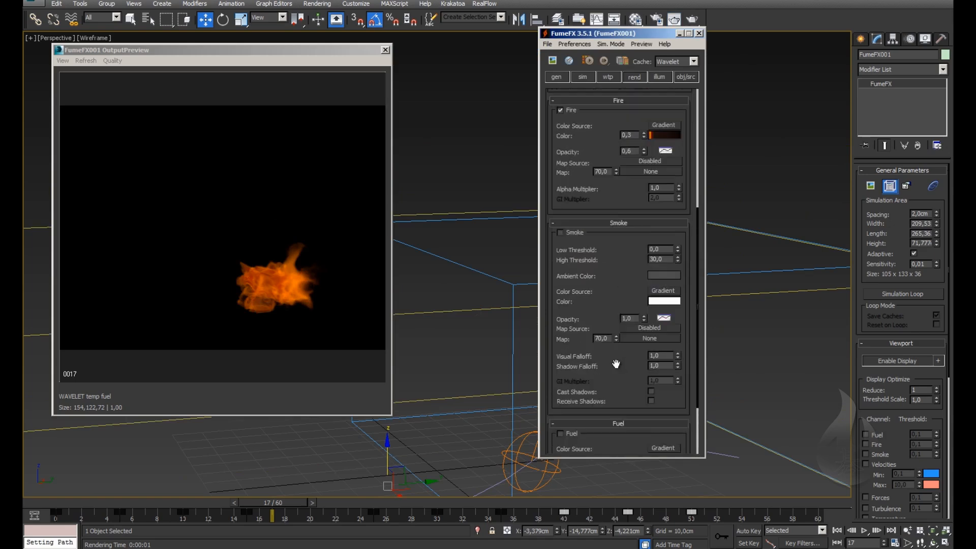
scroll(617, 364, "up", 2)
mouse_move(432, 312)
middle_mouse_down()
mouse_move(453, 307)
mouse_move(420, 198)
middle_mouse_up()
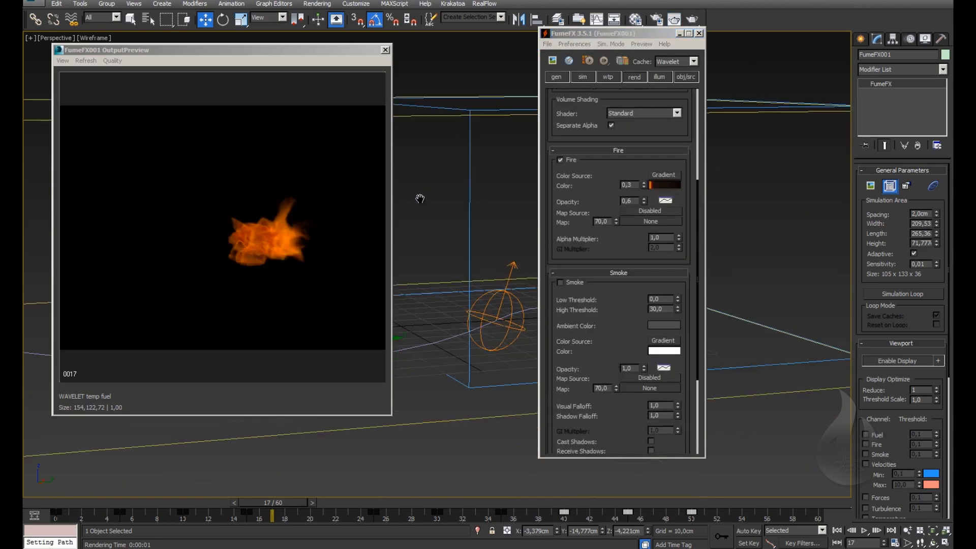
scroll(422, 203, "down", 3)
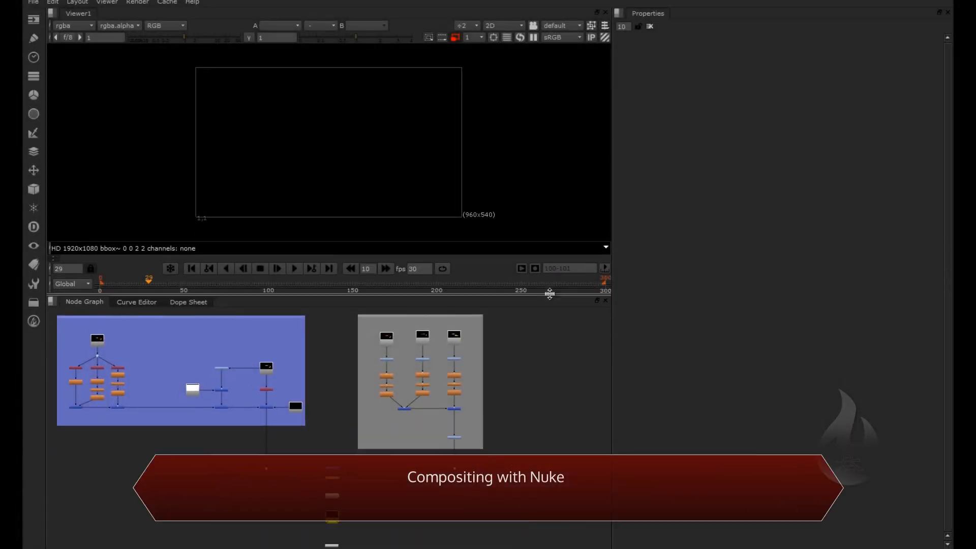
Step: Switch to Nuke and examine the overall compositing node graph, with both backdrop groups and the final output chain in view
middle_click_drag(490, 419, 483, 431)
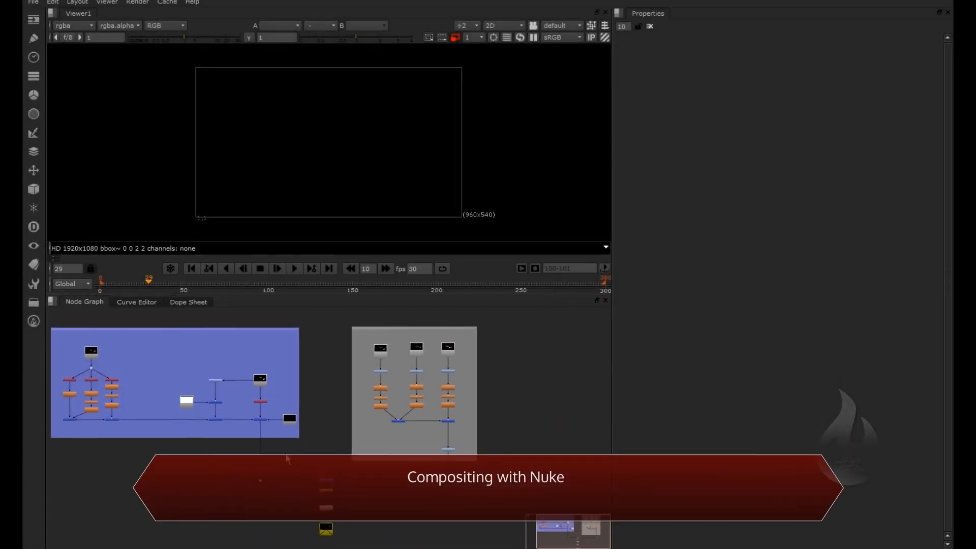
scroll(308, 431, "down", 1)
mouse_move(481, 494)
middle_mouse_down()
mouse_move(481, 436)
mouse_move(481, 475)
middle_mouse_up()
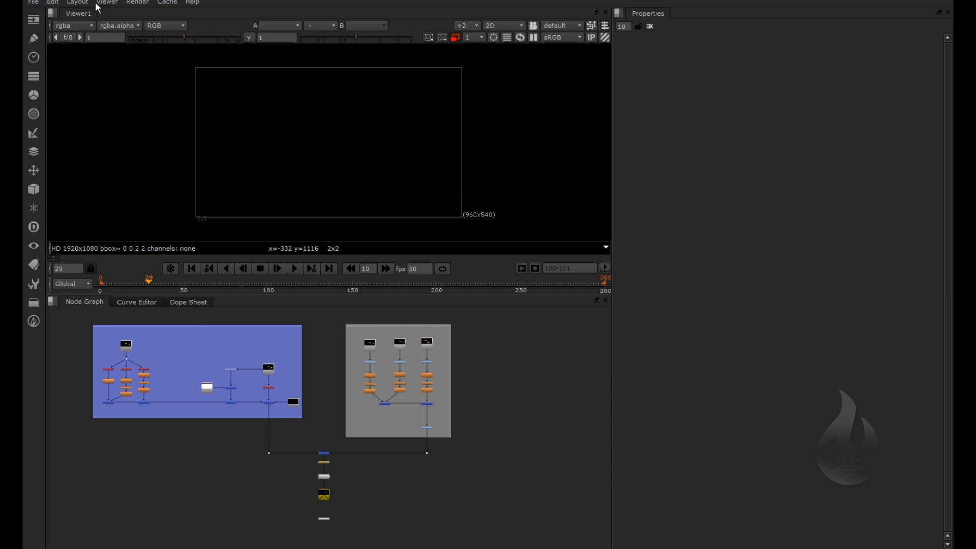
Step: Restore saved Layout 6 and move the floating viewer up beside the blue backdrop's nodes
left_click(107, 2)
mouse_move(79, 2)
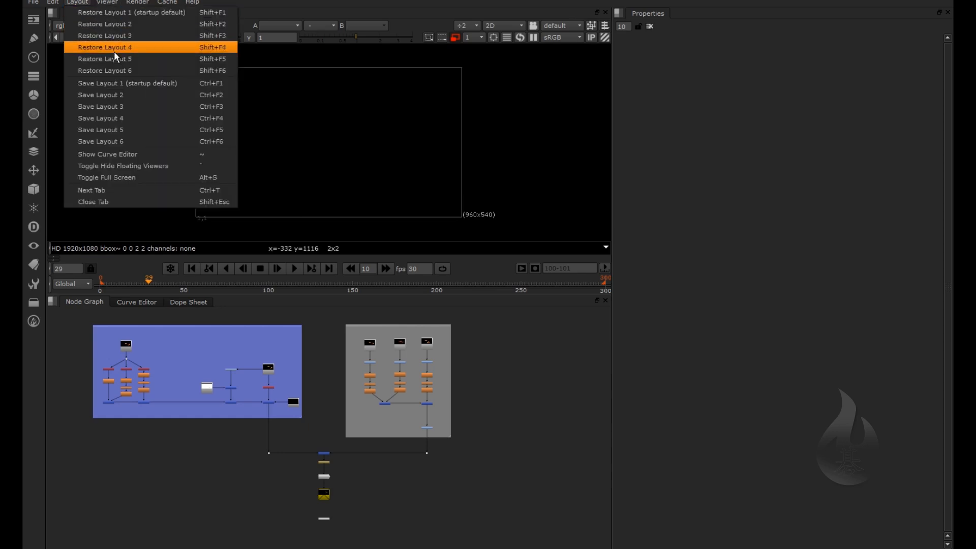
left_click(117, 70)
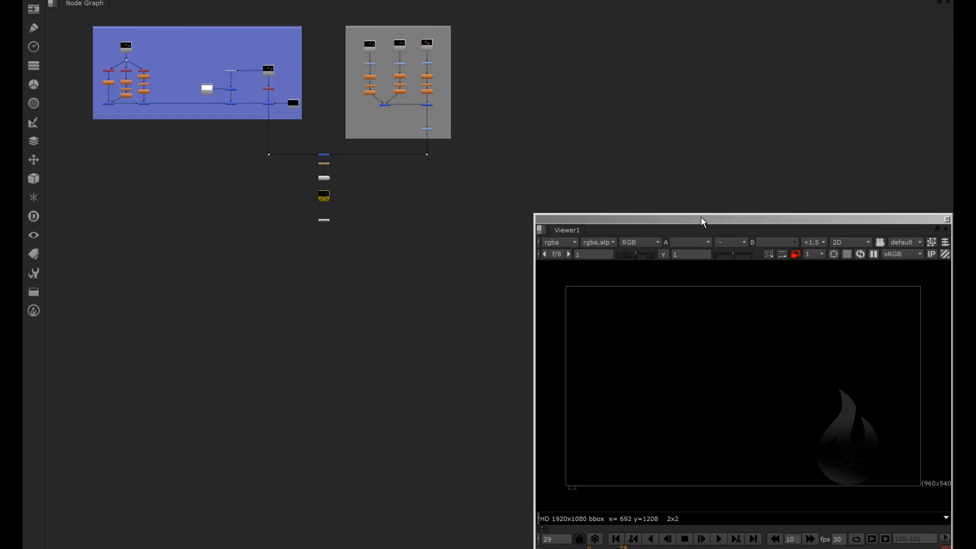
left_click_drag(700, 219, 673, 43)
Step: Display the Read4 lighting render (Lighting_Loc_0029.exr) from the blue backdrop in the viewer
middle_click_drag(268, 256, 330, 368)
scroll(179, 170, "up", 6)
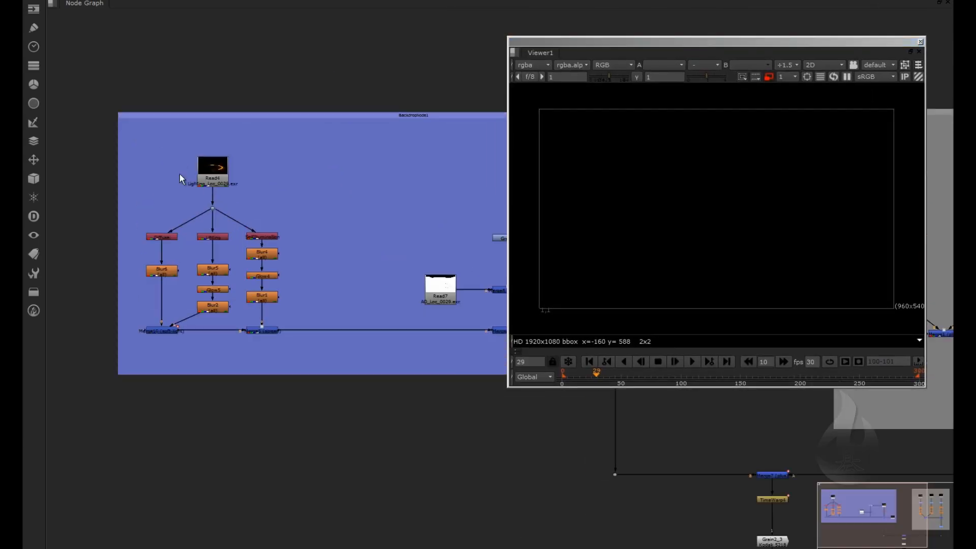
scroll(239, 247, "up", 4)
middle_click_drag(215, 182, 350, 346)
scroll(315, 275, "up", 1)
left_click(317, 279)
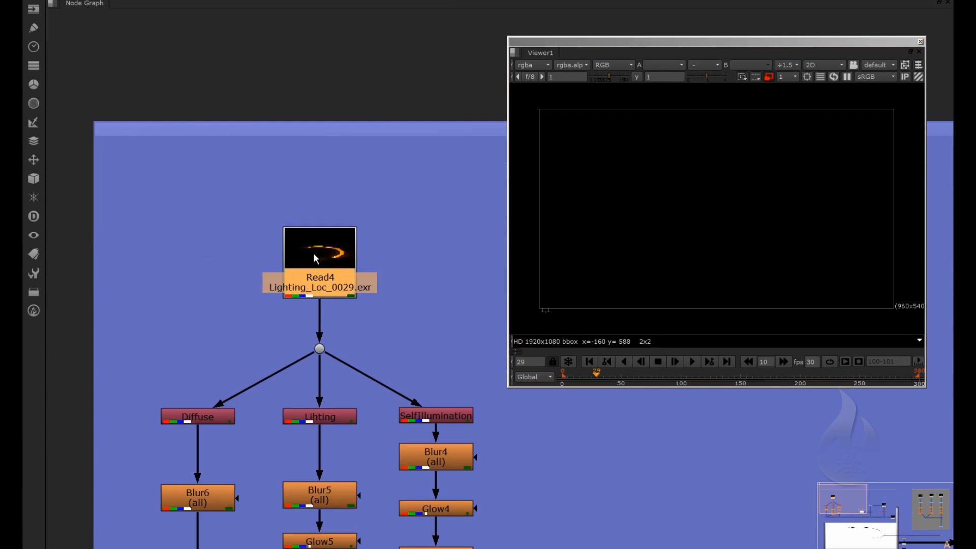
key("1")
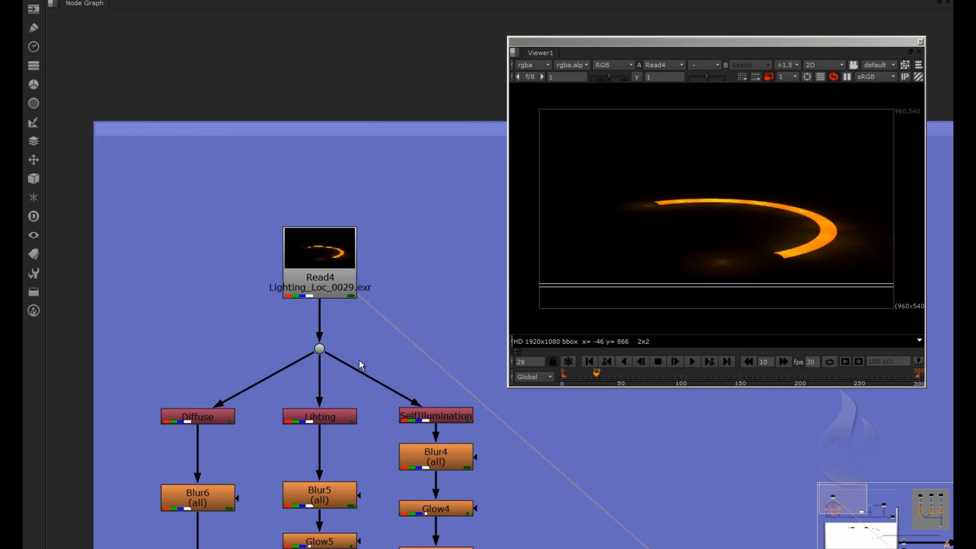
Step: Display the Diffuse, Lihting and SelfIllumination passes split from Read4 one after another in the viewer
middle_click_drag(404, 338, 220, 208)
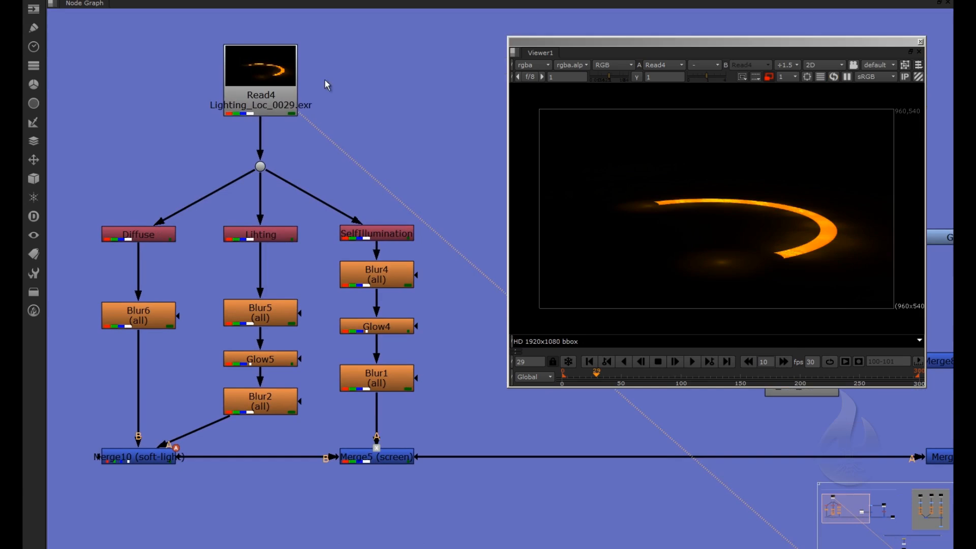
middle_click_drag(326, 85, 368, 147)
scroll(389, 161, "up", 3)
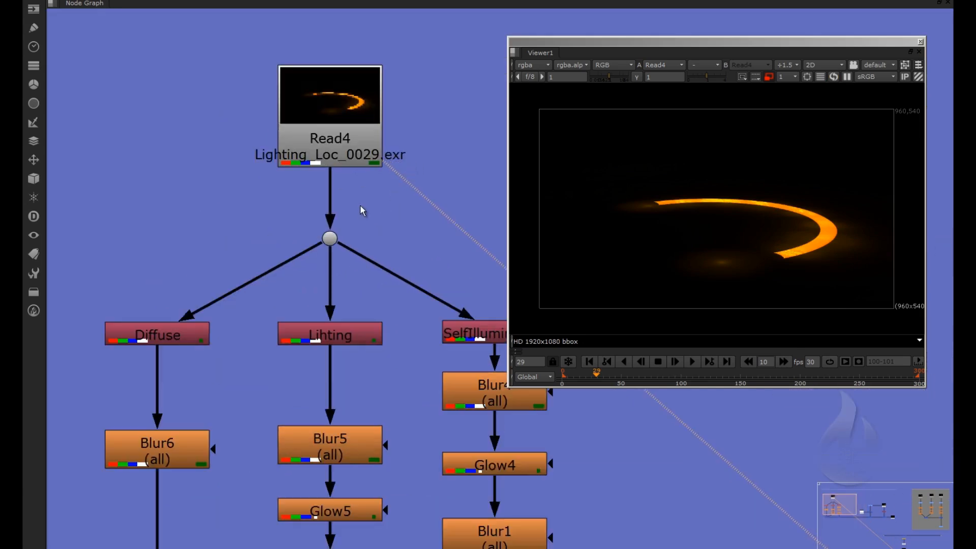
middle_click_drag(324, 148, 413, 151)
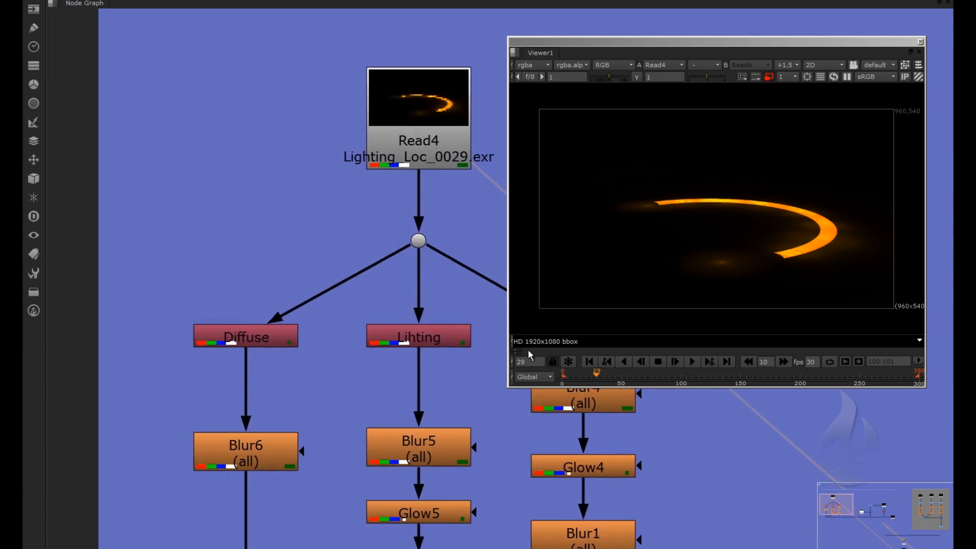
left_click(273, 345)
key("1")
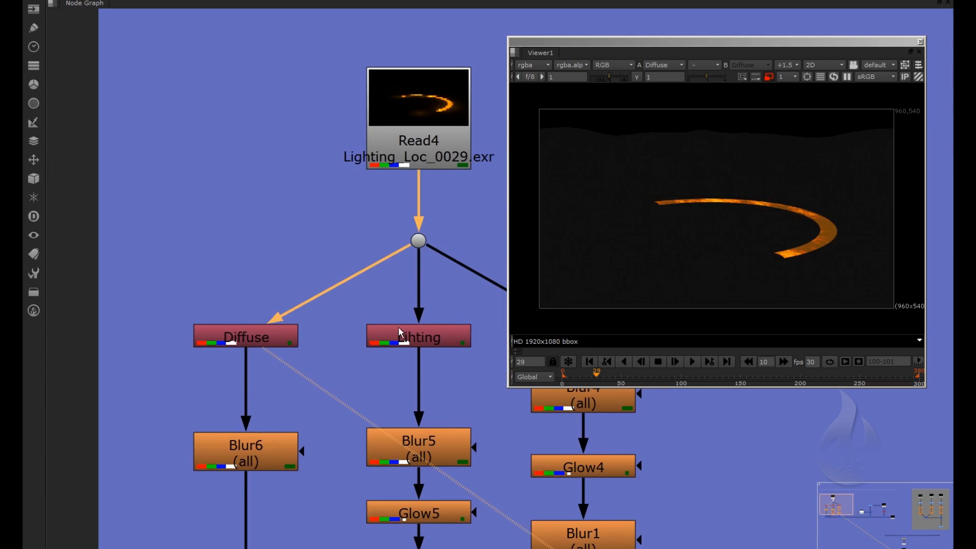
left_click(417, 341)
key("1")
middle_click_drag(435, 264, 158, 255)
left_click(295, 322)
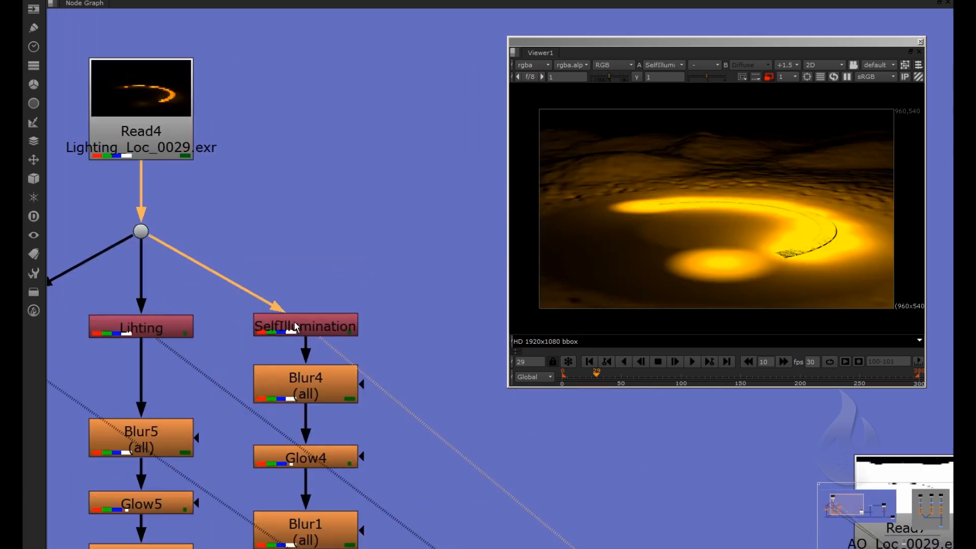
key("1")
Step: Display the blurred diffuse pass from Blur6 in the viewer
middle_click_drag(245, 352, 397, 238)
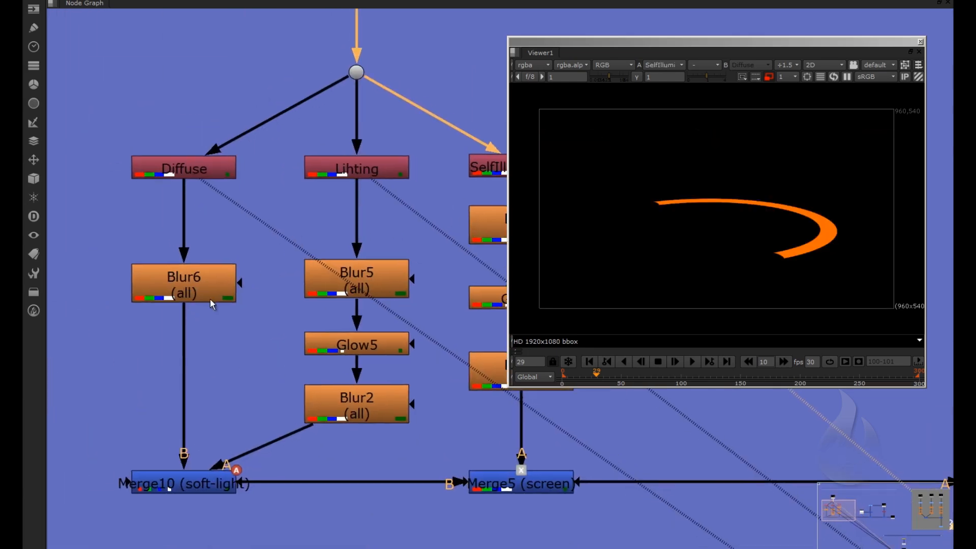
left_click(174, 301)
key("1")
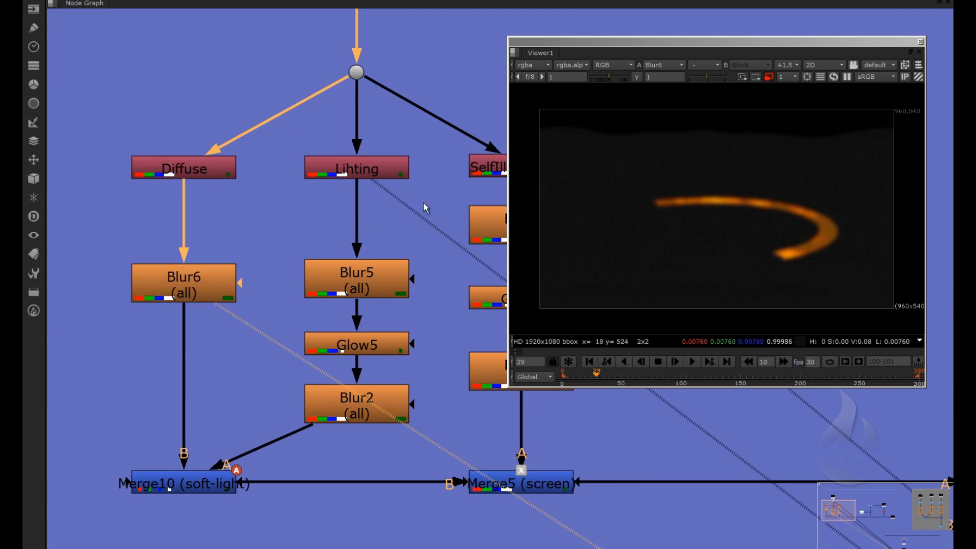
Step: Display the Lihting branch's Blur5, Glow5 and Blur2 results in sequence and compare them in the viewer
middle_click_drag(426, 208, 269, 229)
left_click(208, 297)
key("1")
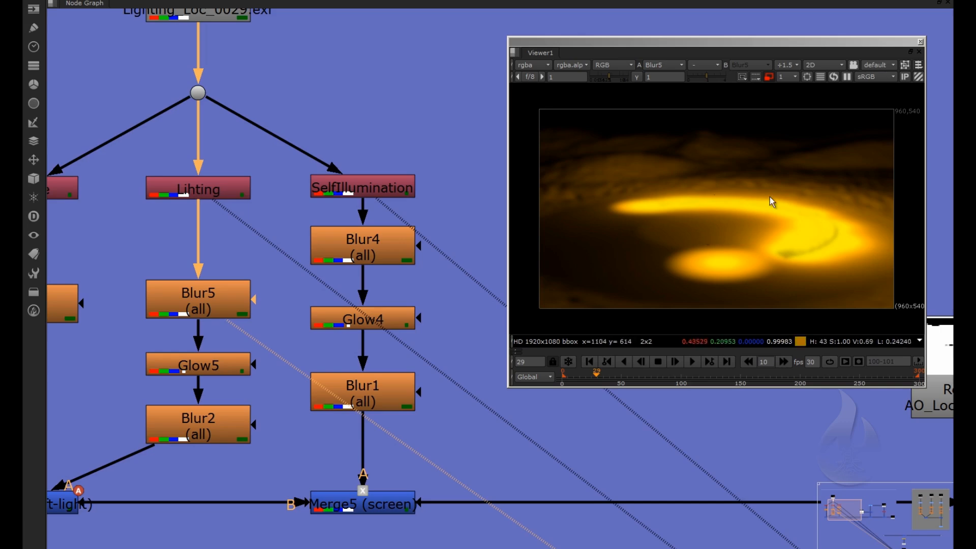
left_click(223, 358)
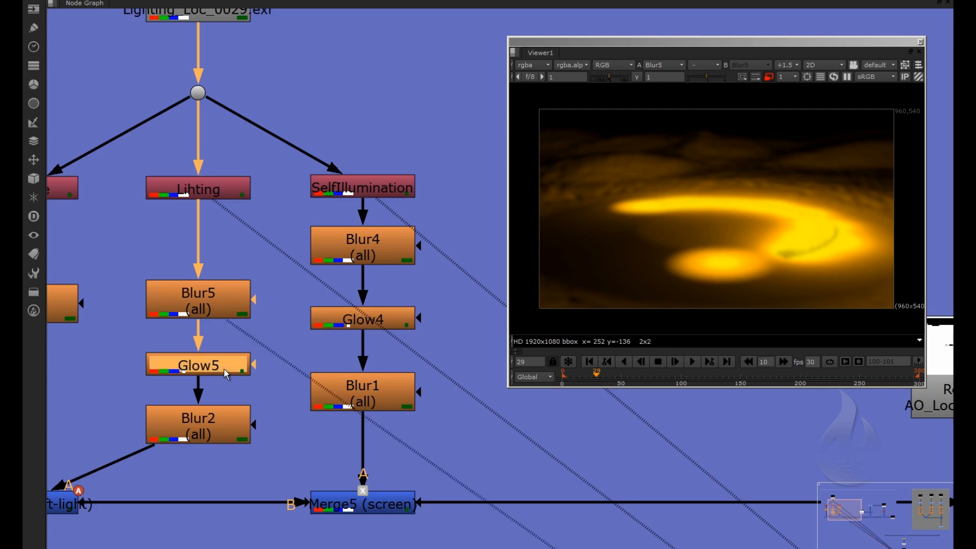
key("1")
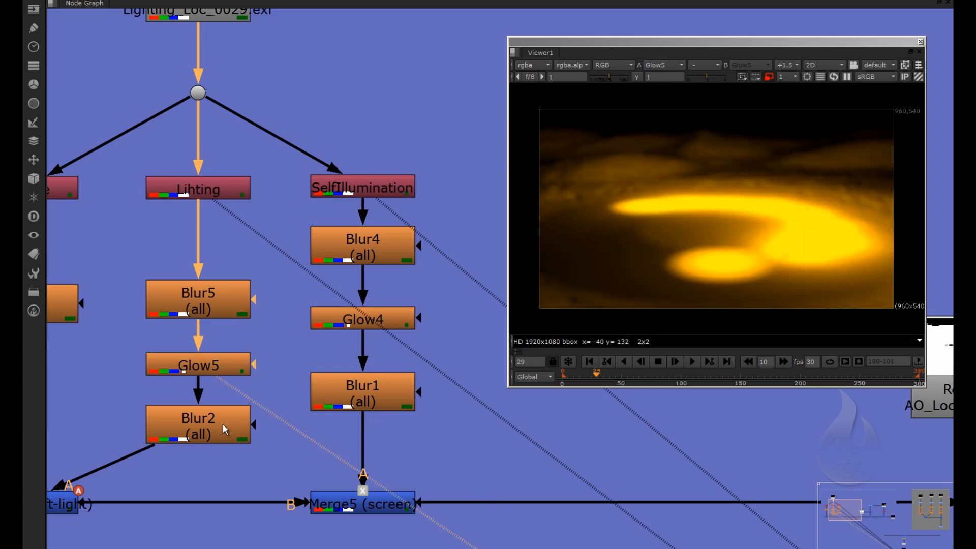
left_click(225, 430)
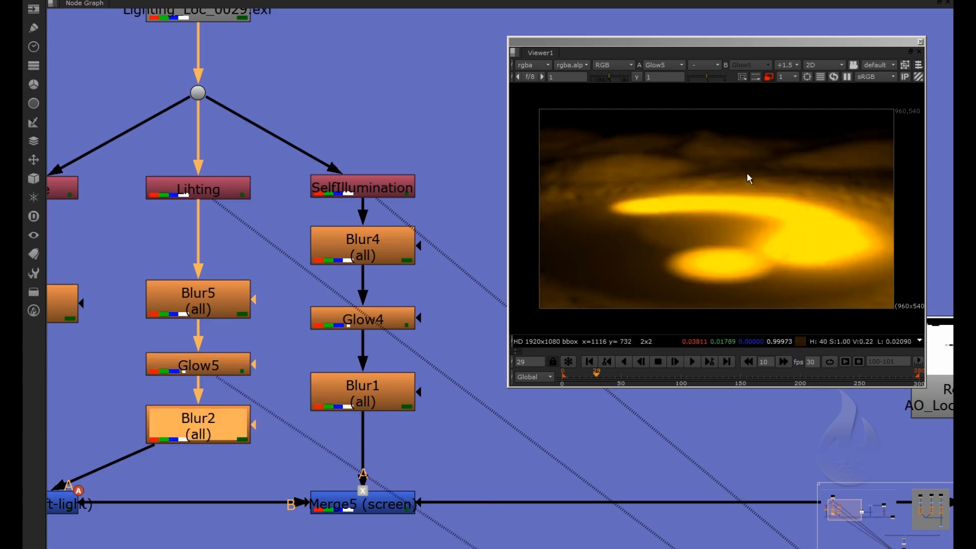
key("1")
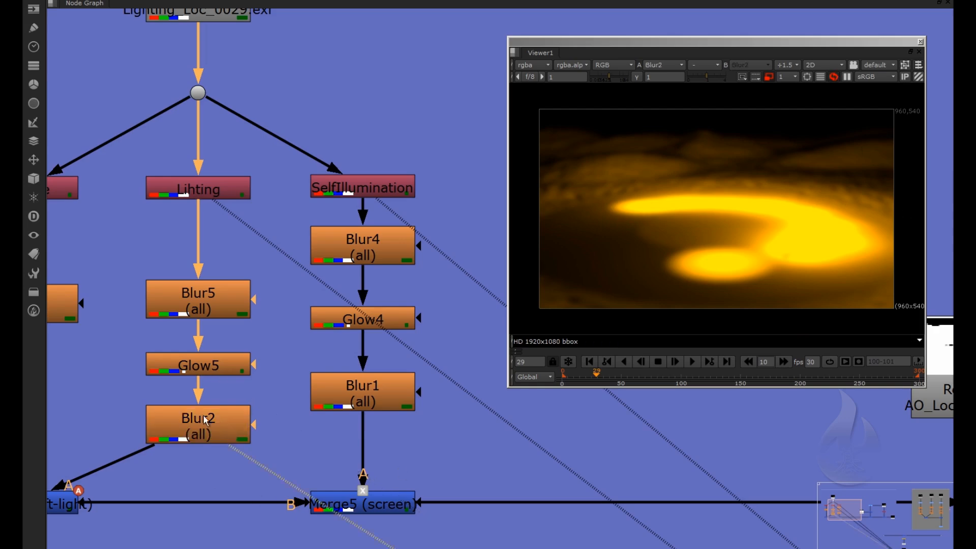
Step: Display the SelfIllumination branch's Blur4, Glow4 and Blur1 results in sequence in the viewer
left_click(362, 255)
key("1")
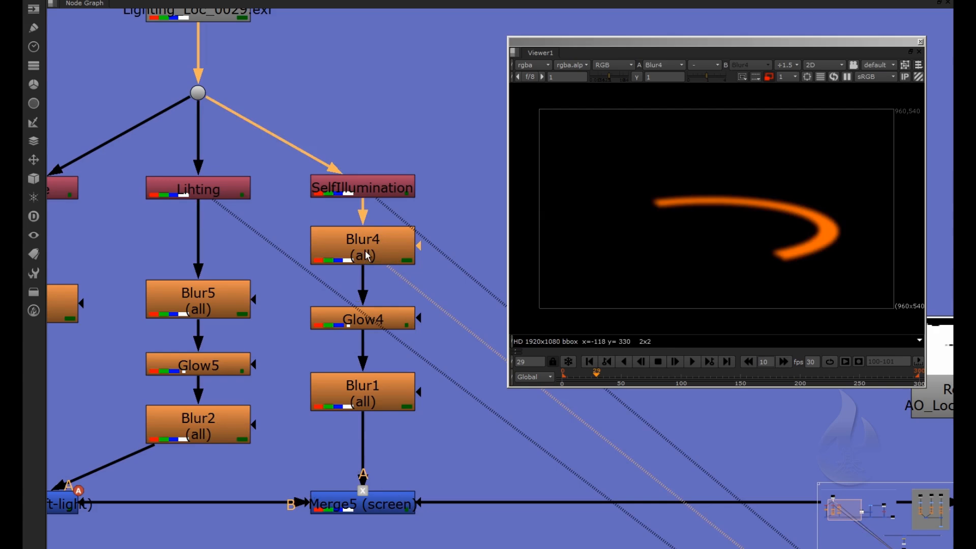
left_click(371, 330)
key("1")
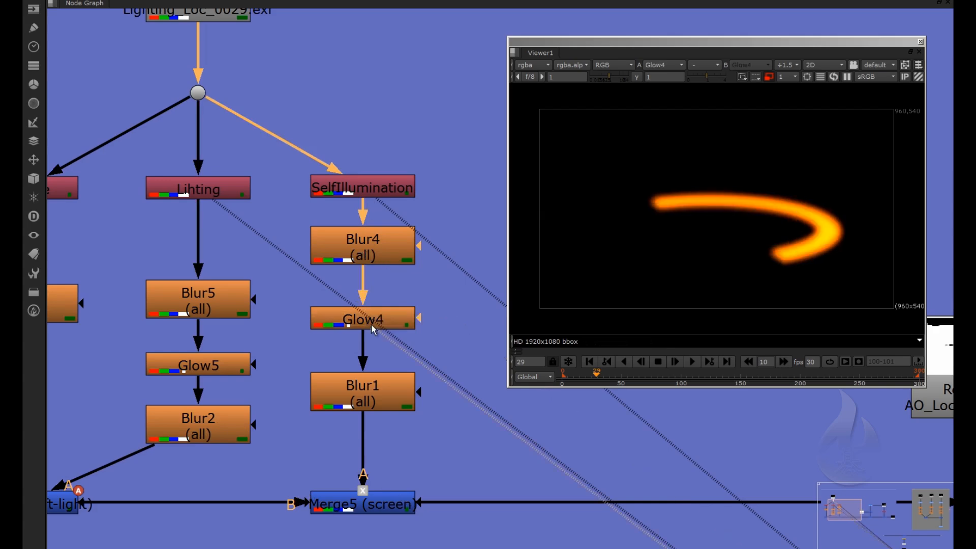
left_click(376, 385)
key("1")
Step: Display the Merge10 (soft-light) result and trace the Diffuse and Lihting branches feeding it
middle_click_drag(405, 299, 452, 179)
middle_click_drag(108, 389, 346, 389)
left_click(346, 389)
middle_click_drag(409, 150, 248, 155)
left_click(157, 399)
key("1")
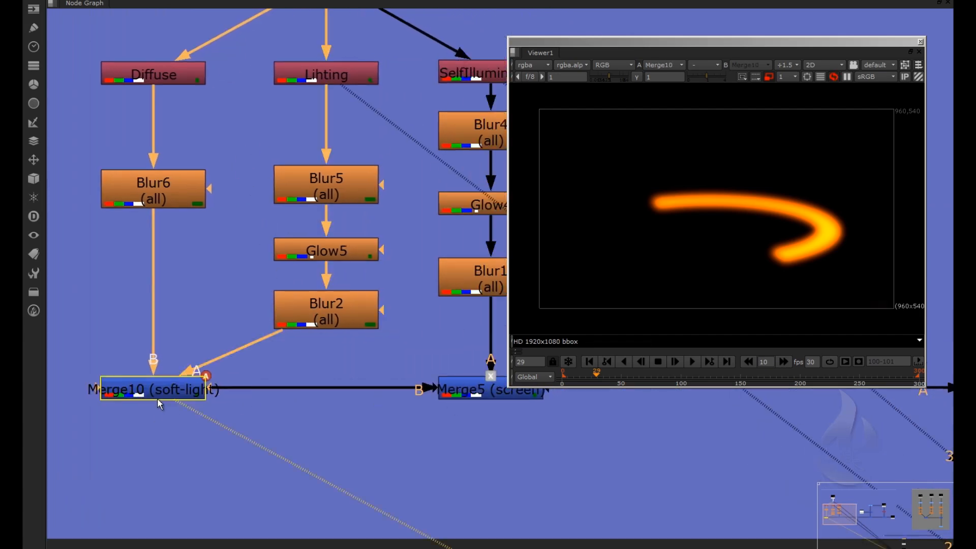
middle_click_drag(81, 286, 121, 302)
middle_click_drag(200, 90, 165, 338)
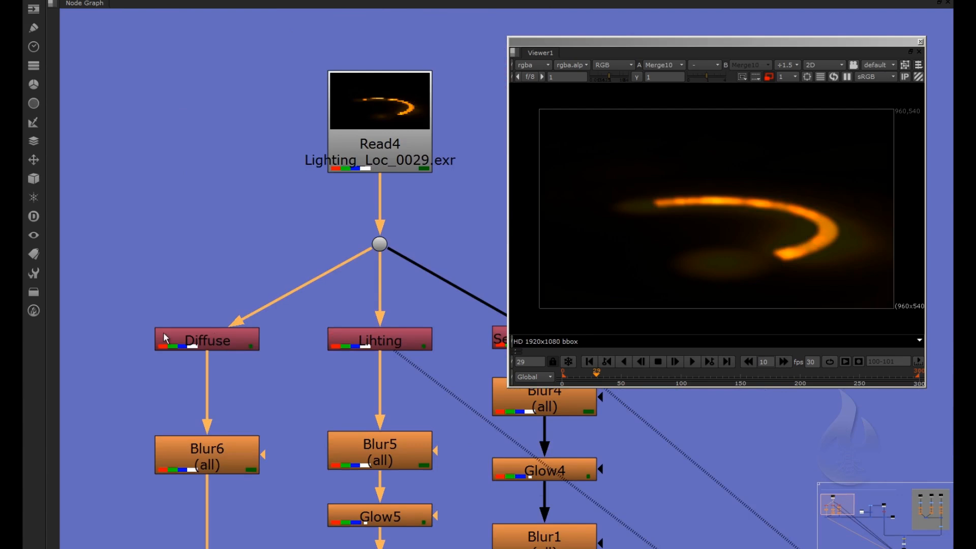
middle_click_drag(308, 465, 277, 185)
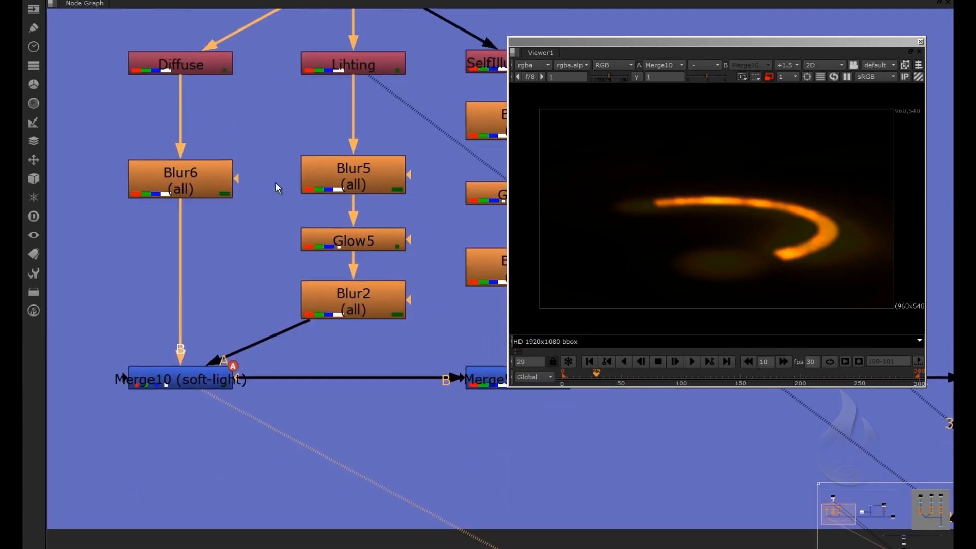
Step: Display the Merge5 (screen) result and check how Merge10 and the SelfIllumination branch feed it
middle_click_drag(438, 410, 268, 410)
left_click(346, 390)
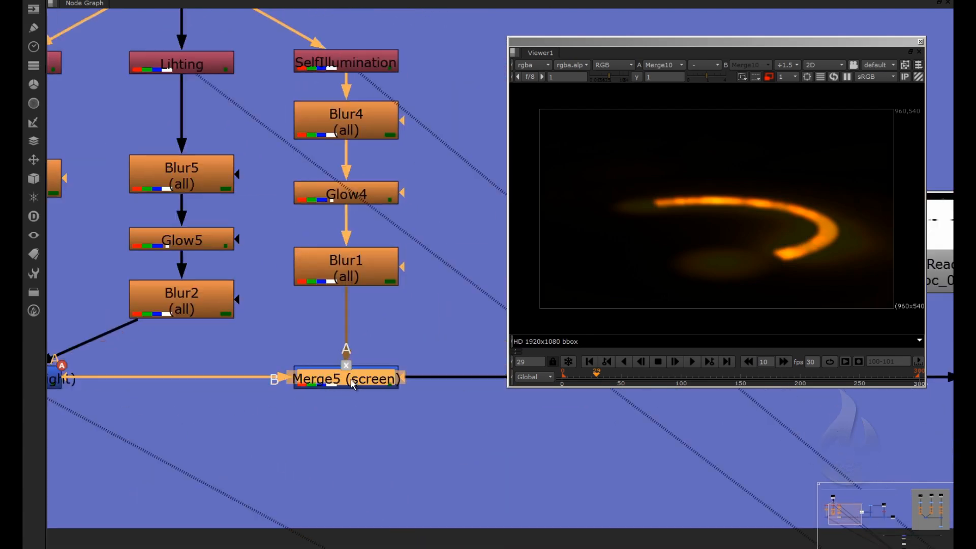
key("1")
middle_click_drag(172, 354, 242, 301)
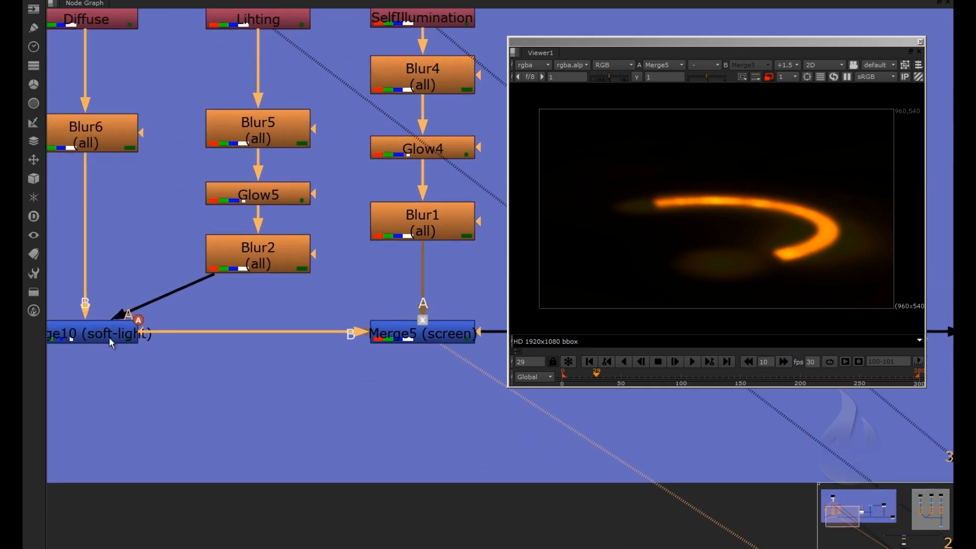
left_click(83, 334)
middle_click_drag(84, 334, 102, 396)
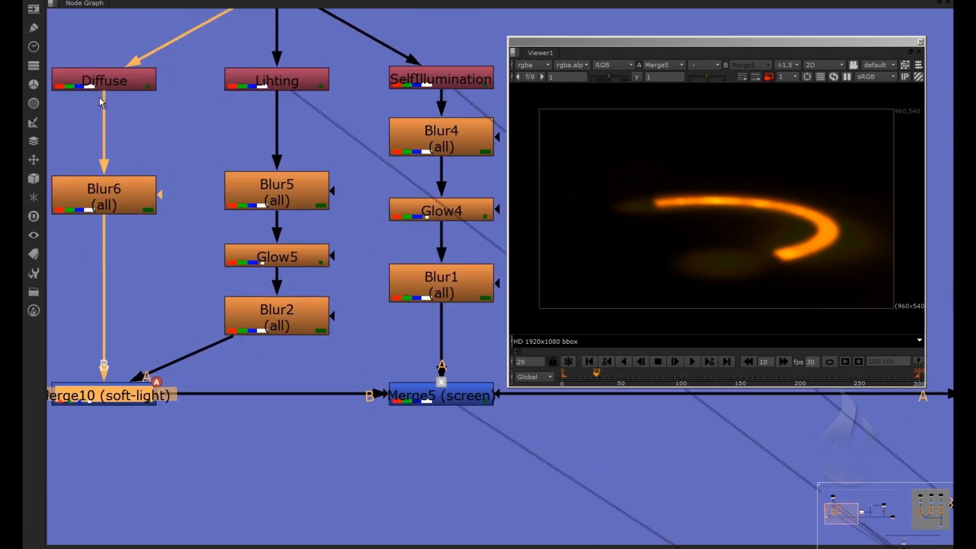
middle_click_drag(478, 372, 283, 360)
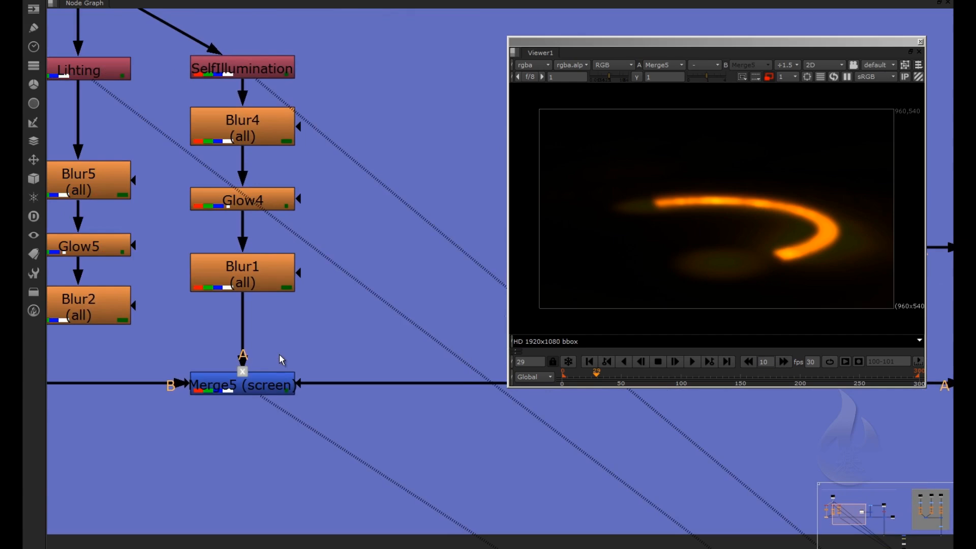
Step: Display the Read7 ambient occlusion pass (AO_Loc_0029.exr) in the viewer
scroll(378, 337, "down", 3)
middle_click_drag(500, 347, 278, 329)
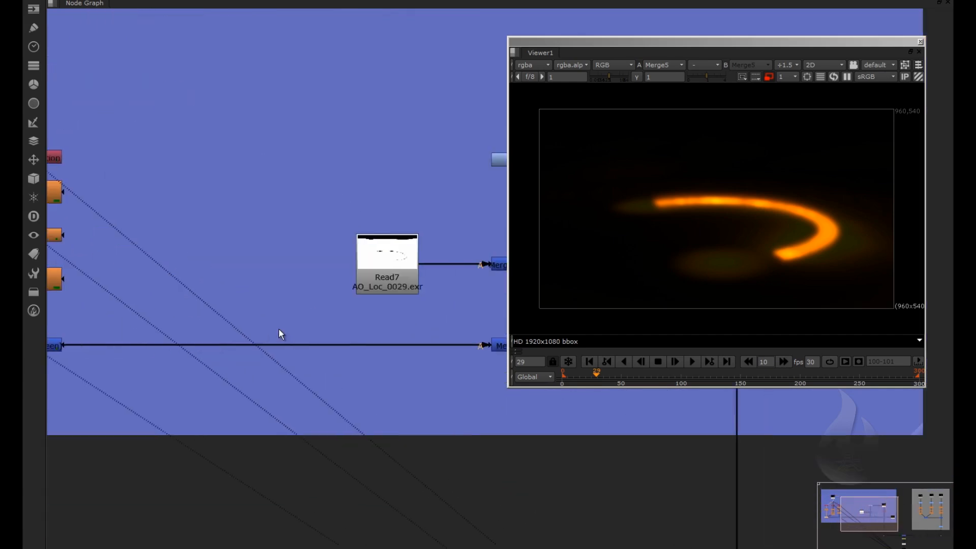
scroll(279, 328, "down", 2)
scroll(206, 306, "up", 3)
middle_click_drag(423, 308, 277, 318)
left_click(151, 272)
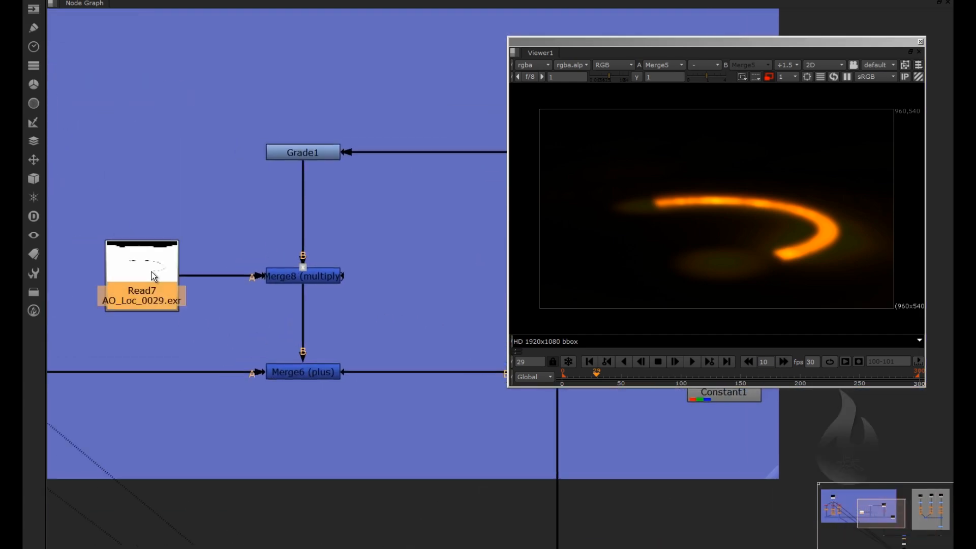
key("1")
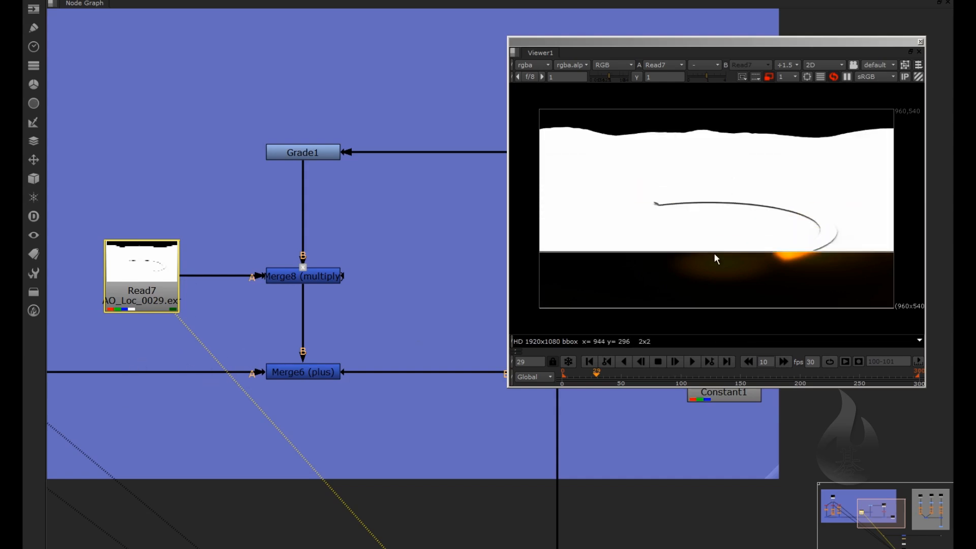
Step: Display the Merge8 (multiply) result, which combines the ambient occlusion pass with Grade1
middle_click_drag(196, 435, 217, 230)
left_click(216, 231)
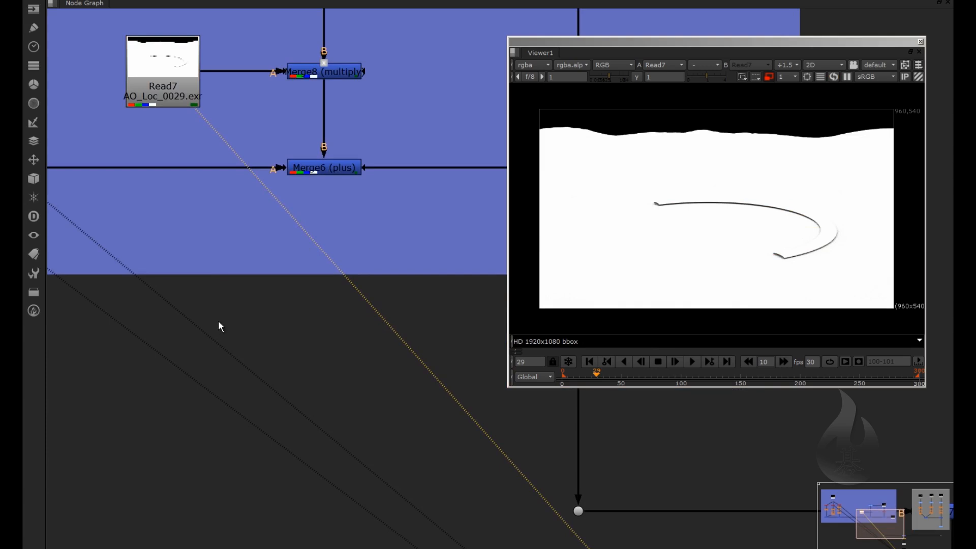
scroll(218, 321, "down", 3)
scroll(177, 165, "up", 3)
scroll(177, 167, "up", 1)
middle_click_drag(309, 170, 307, 309)
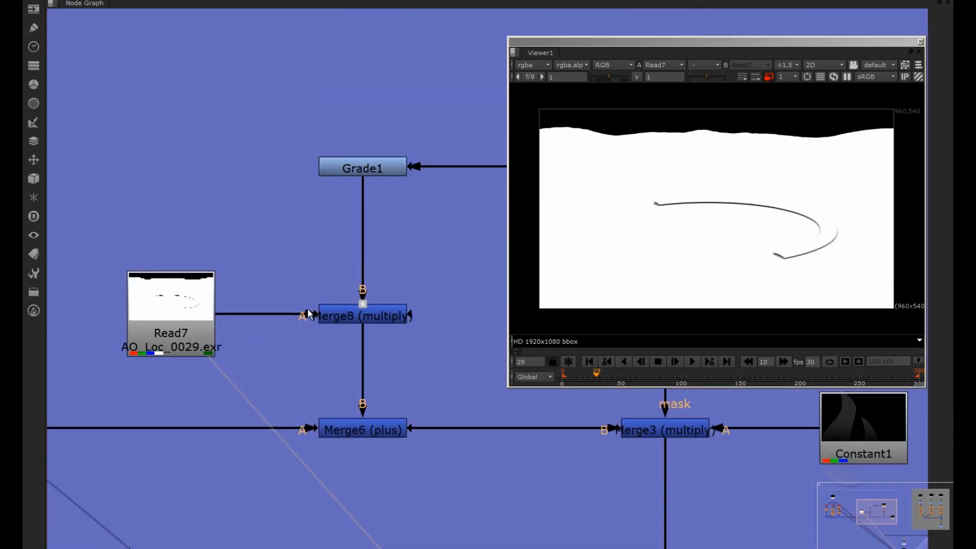
scroll(377, 316, "up", 1)
middle_click_drag(363, 332, 179, 344)
left_click(179, 330)
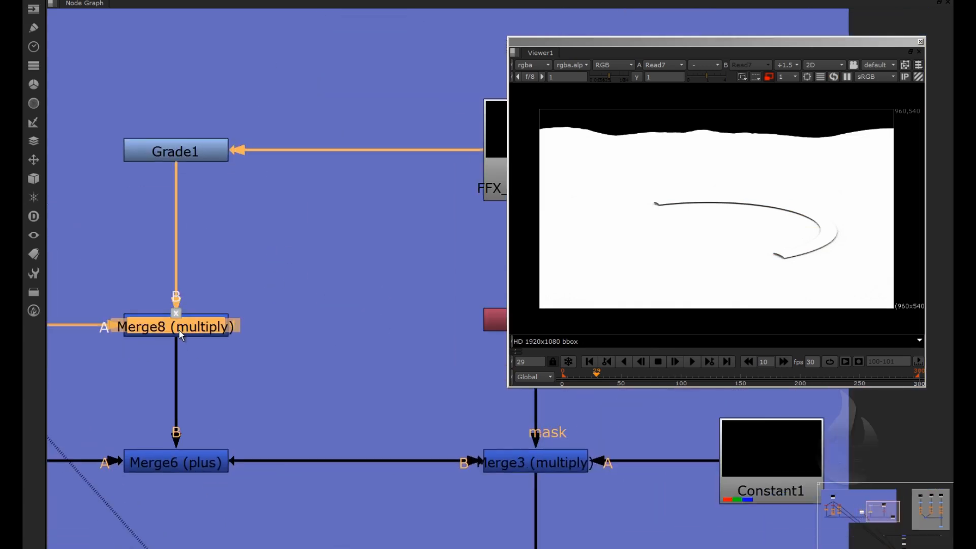
key("1")
Step: Display the Read5 fire render (FFX_01_0029.exr) in the viewer
middle_click_drag(284, 230, 199, 351)
left_click(463, 265)
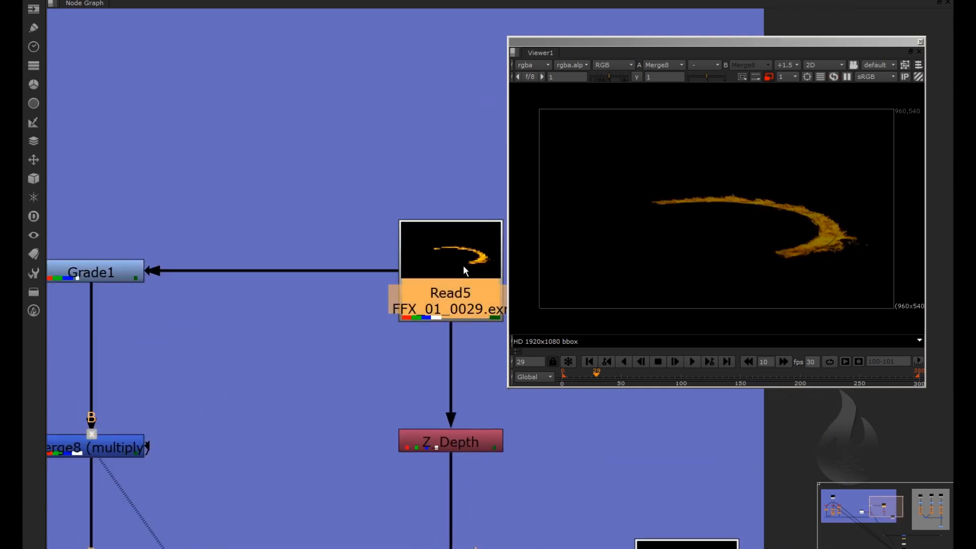
key("1")
left_click(349, 368)
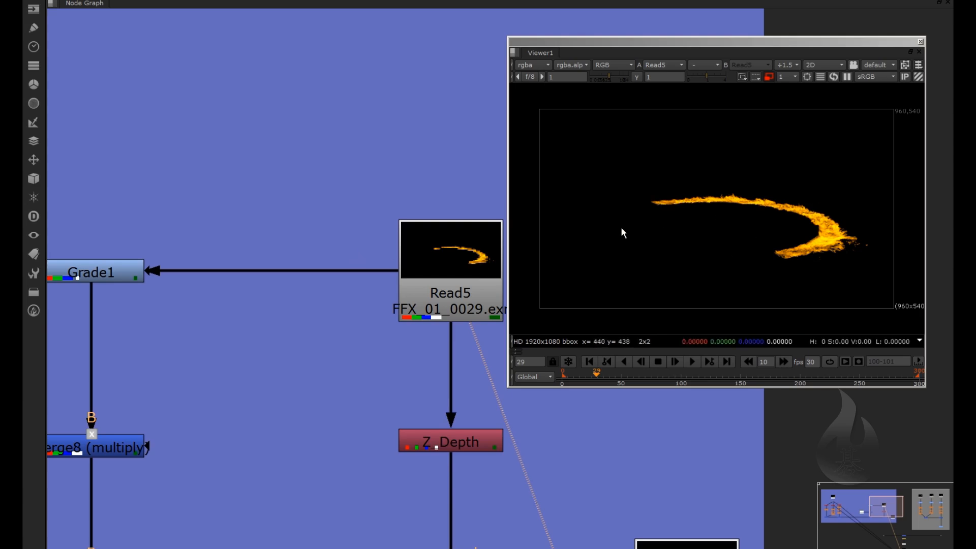
Step: Display the graded fire from Grade1 in the viewer to compare it with the Read5 render
middle_click_drag(185, 370, 259, 377)
left_click(150, 271)
key("1")
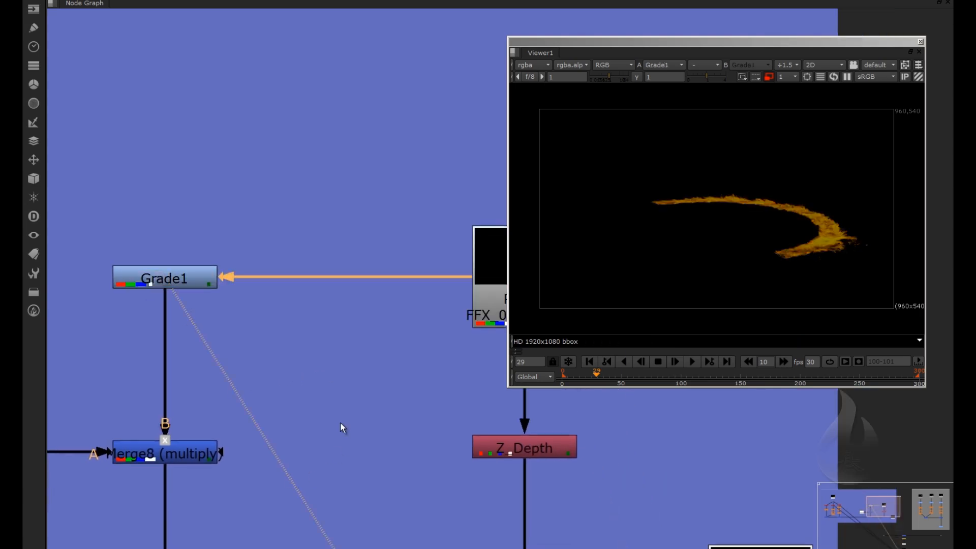
Step: Display the Merge8 (multiply) result in the viewer
middle_click_drag(249, 414, 288, 320)
left_click(288, 319)
key("1")
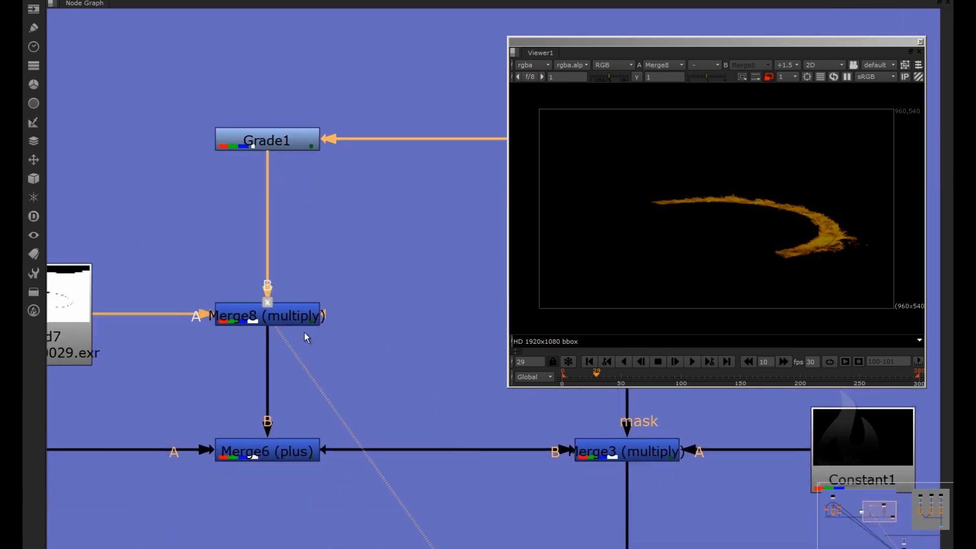
Step: Display the Merge6 (plus) result, which adds the lighting to the graded fire, and inspect the fire trail up close
middle_click_drag(399, 371, 417, 213)
middle_click_drag(232, 199, 293, 218)
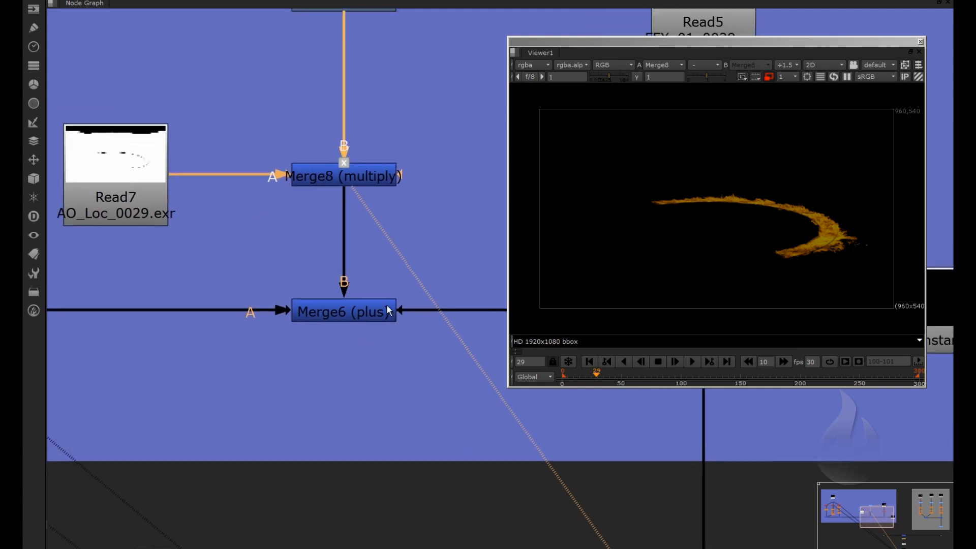
middle_click_drag(158, 181, 127, 130)
right_click(309, 269)
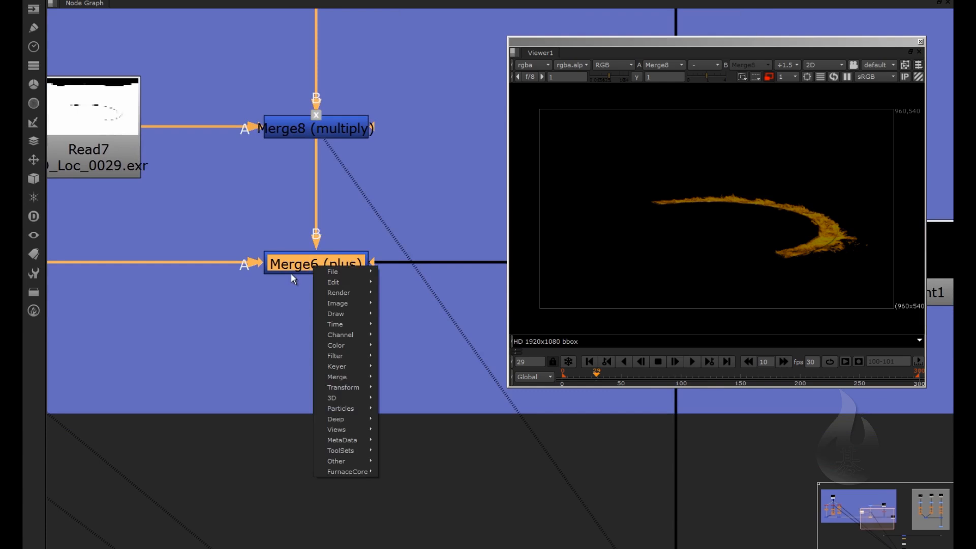
left_click(291, 273)
key("1")
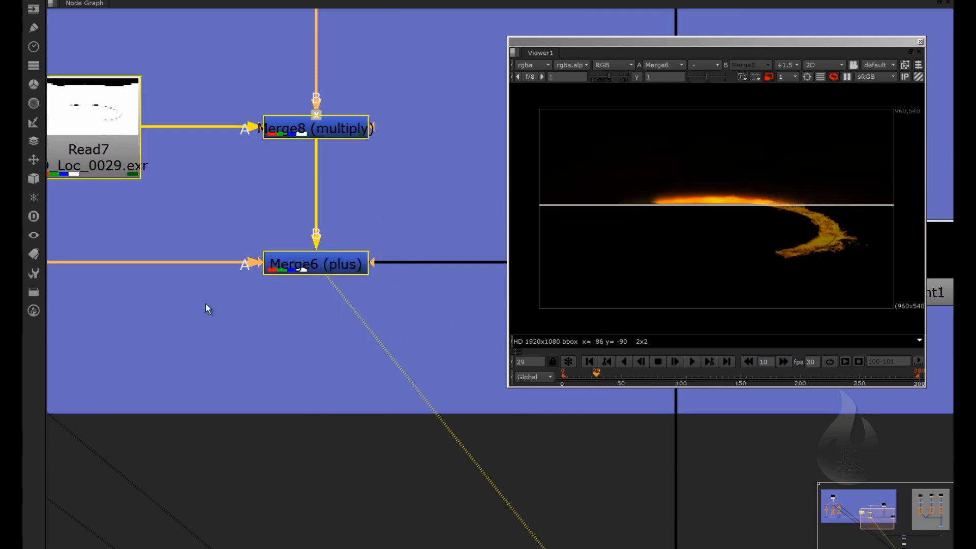
middle_click_drag(205, 303, 315, 310)
scroll(314, 310, "down", 3)
left_click(375, 317)
scroll(758, 260, "up", 3)
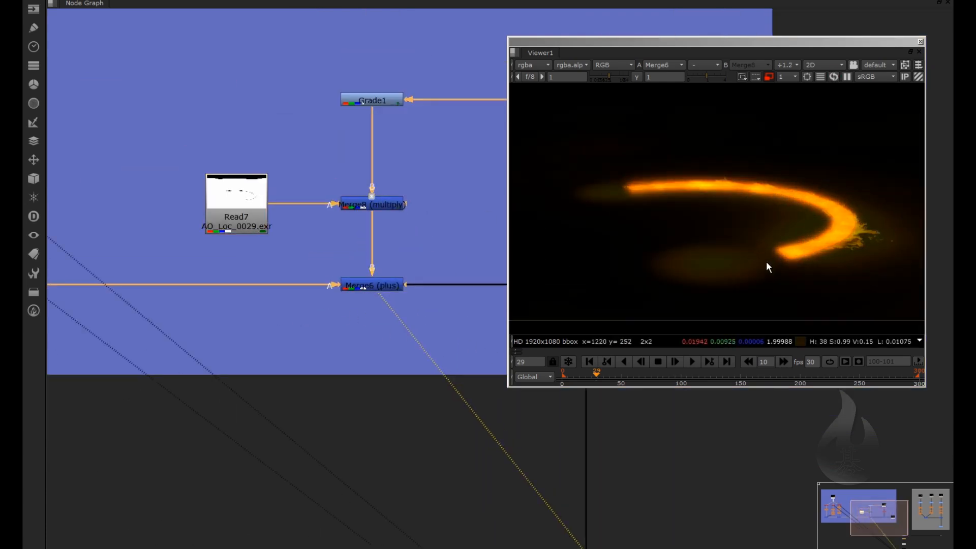
scroll(816, 251, "up", 1)
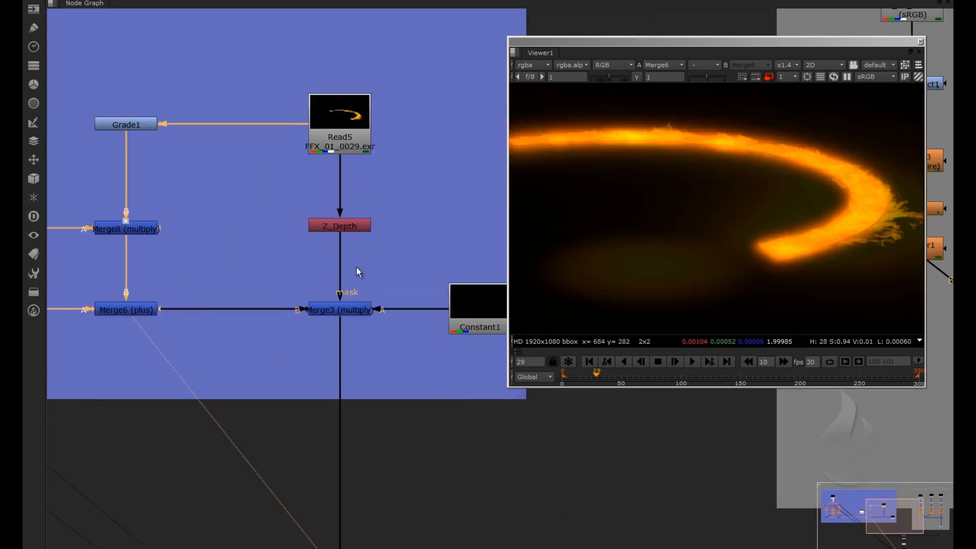
Step: Examine the inputs of Merge3 (multiply): the Z_Depth mask from Read5 and the Constant1 node
scroll(336, 265, "up", 3)
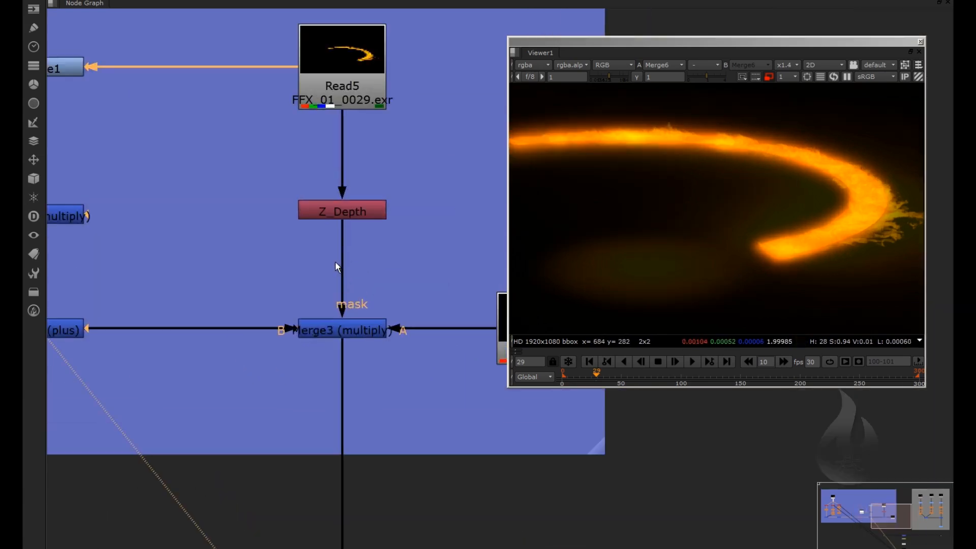
left_click(346, 211)
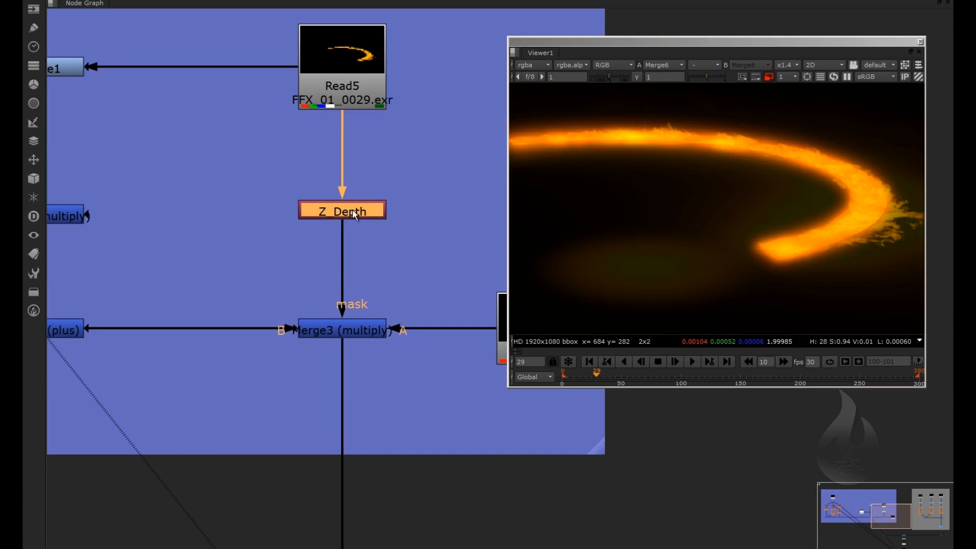
left_click(351, 332)
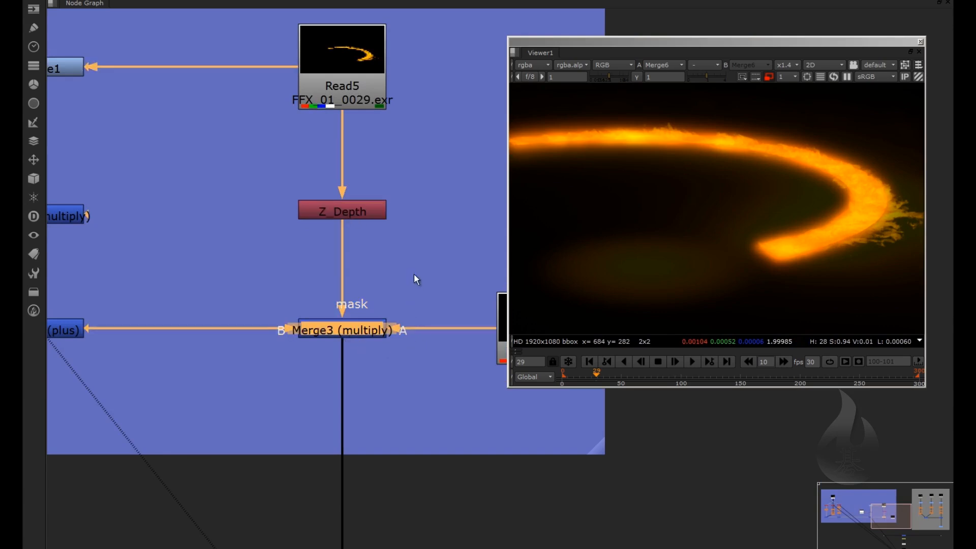
middle_click_drag(414, 275, 288, 287)
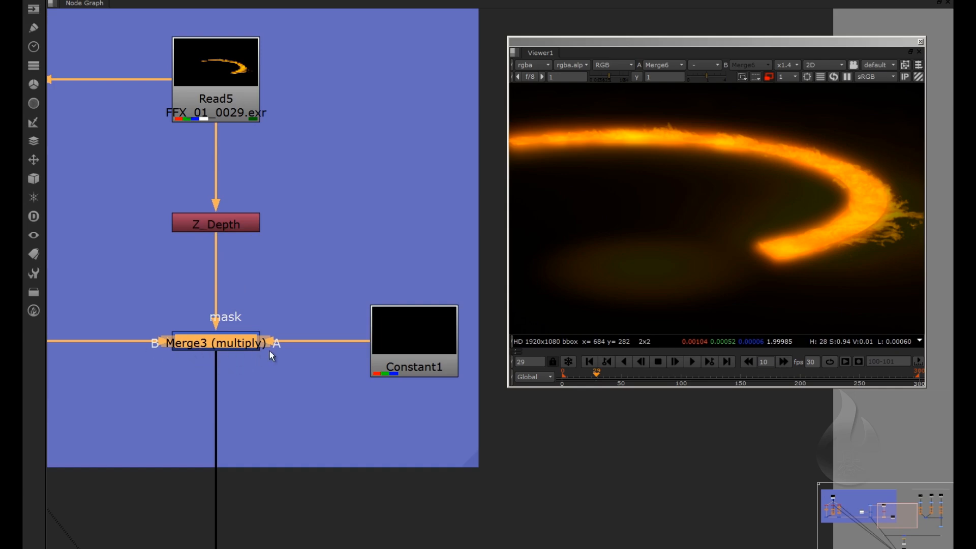
left_click(434, 330)
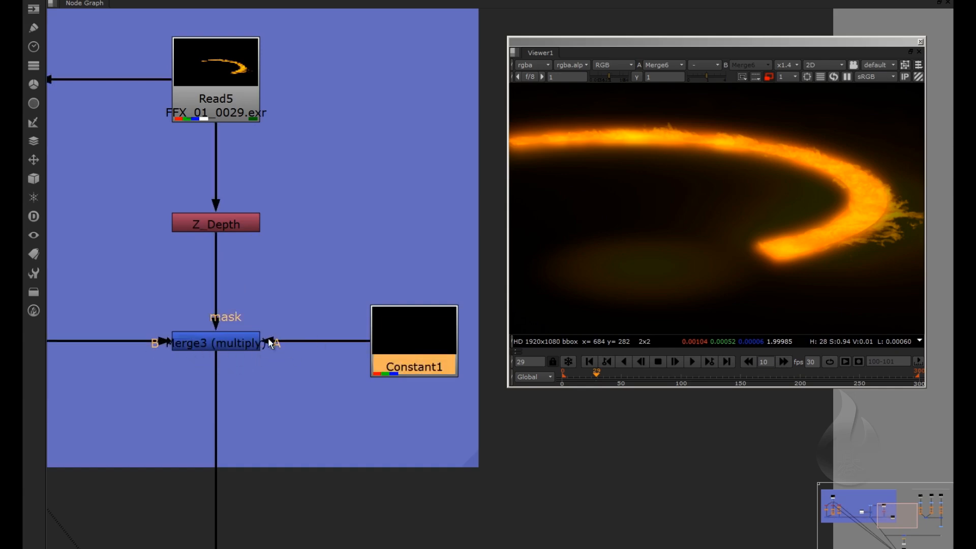
Step: Display the Merge3 (multiply) result in the viewer and inspect the whole frame
left_click(212, 343)
key("1")
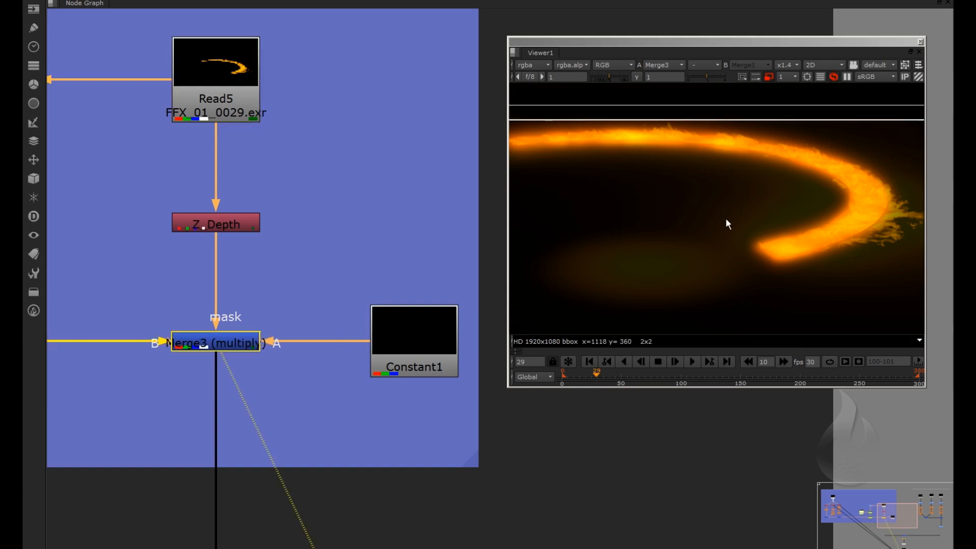
scroll(721, 227, "down", 2)
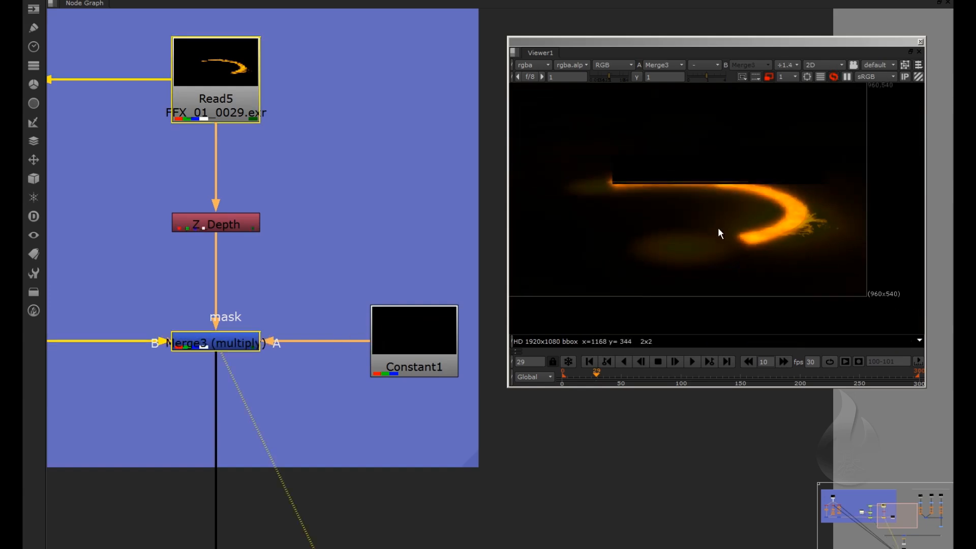
scroll(719, 230, "down", 1)
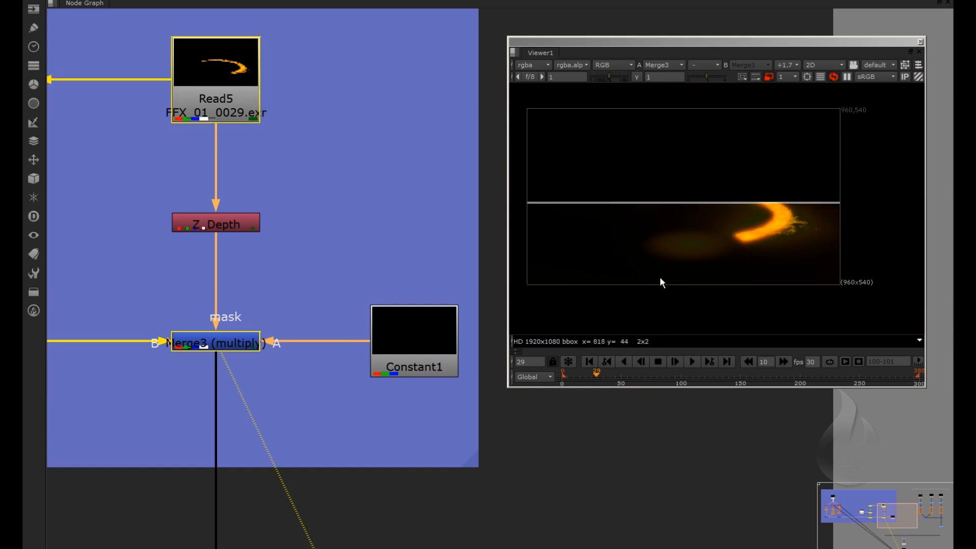
scroll(687, 211, "up", 2)
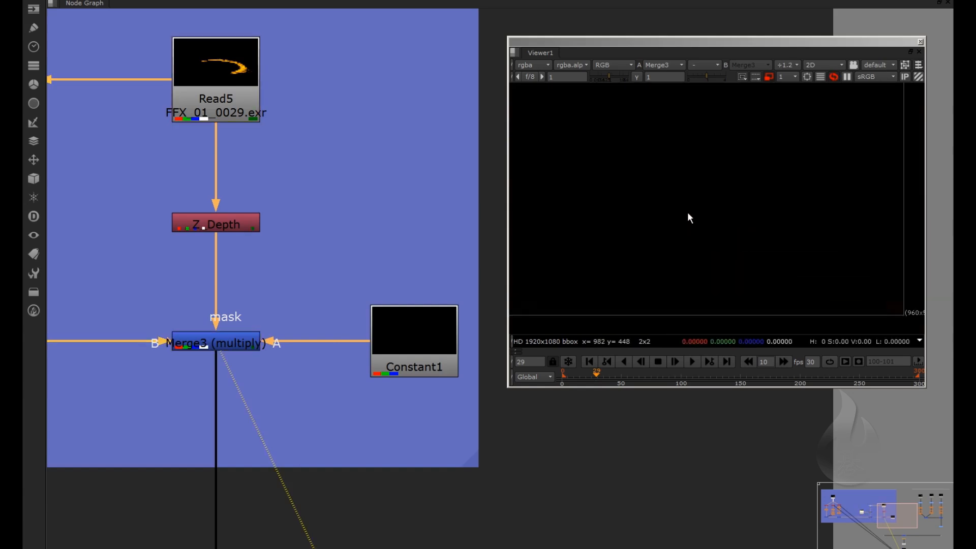
scroll(688, 212, "down", 2)
Step: Display the Constant1 node that feeds the A input of Merge3 in the viewer
middle_click_drag(351, 425, 390, 262)
scroll(396, 255, "down", 1)
left_click(454, 208)
key("1")
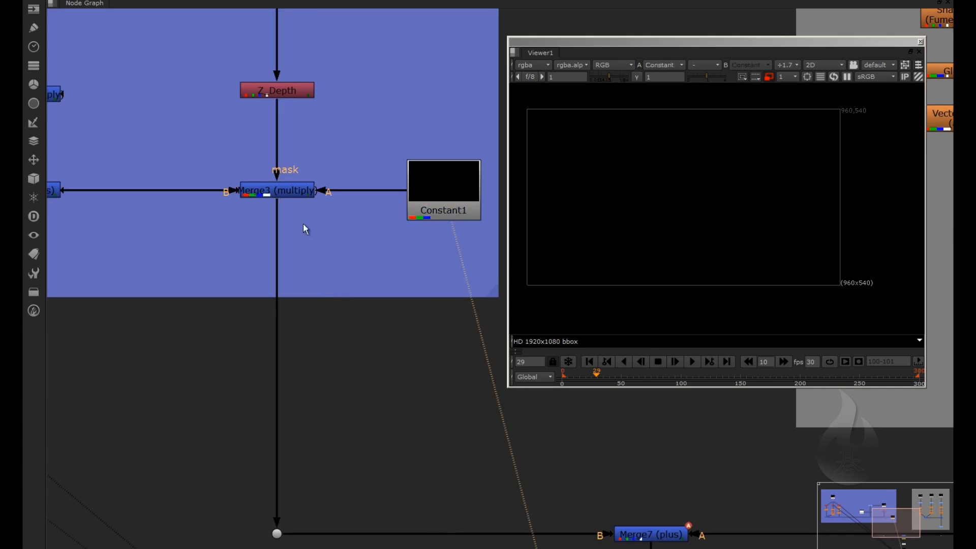
Step: Display the Read1 fire render (FFX_01_0029.exr) from BackdropNode2 in the viewer and inspect its flames up close
scroll(290, 241, "down", 3)
middle_click_drag(349, 371, 145, 372)
middle_click_drag(284, 152, 266, 326)
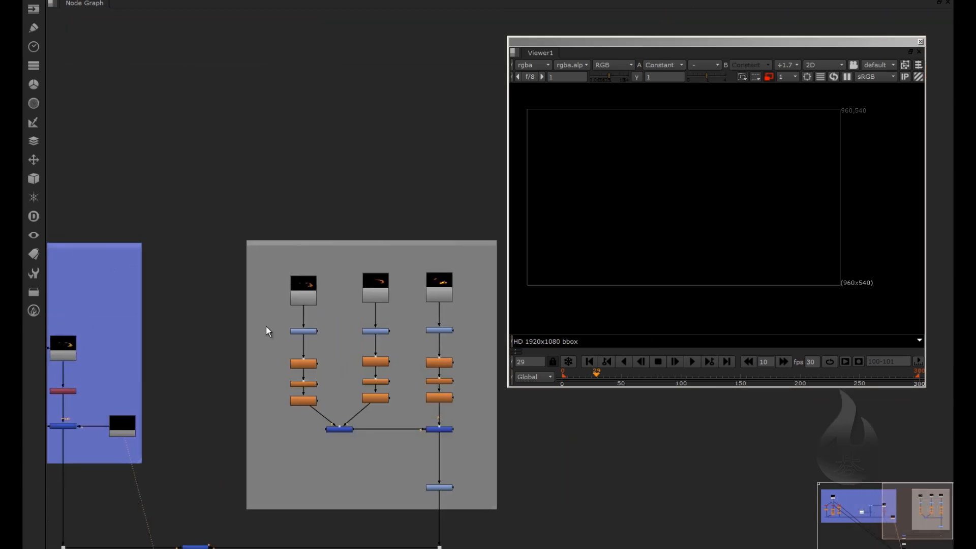
scroll(298, 298, "up", 5)
left_click(260, 276)
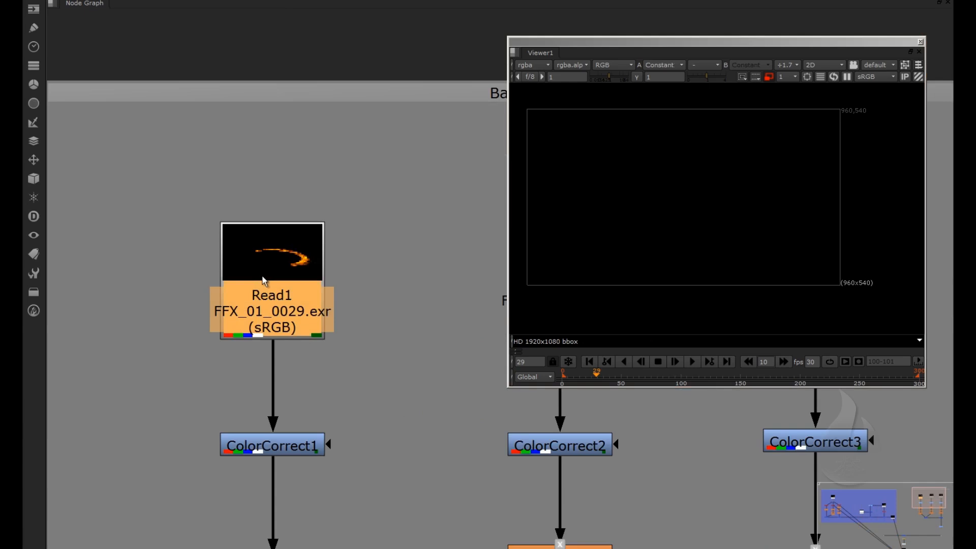
scroll(370, 288, "down", 3)
middle_click_drag(369, 288, 155, 272)
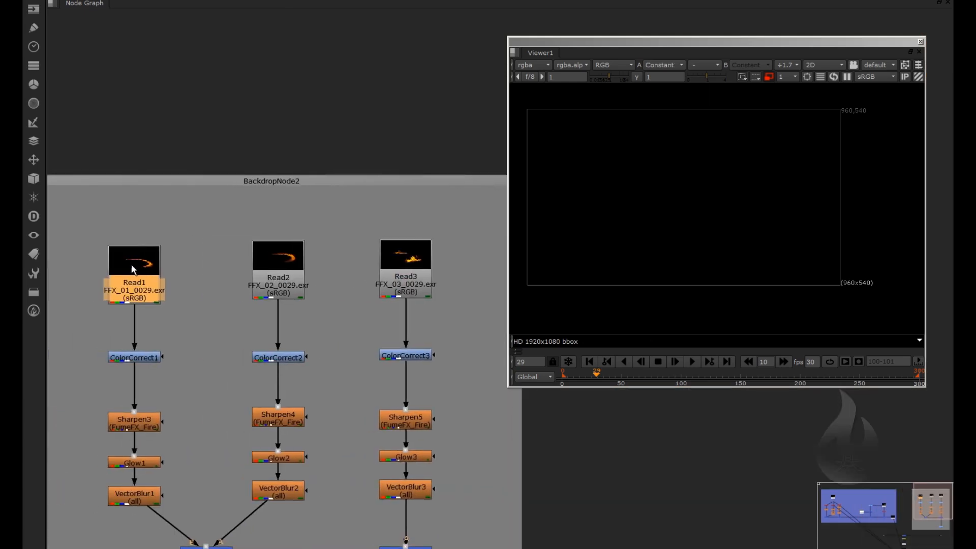
left_click_drag(123, 289, 131, 276)
left_click(126, 291, "ctrl+shift")
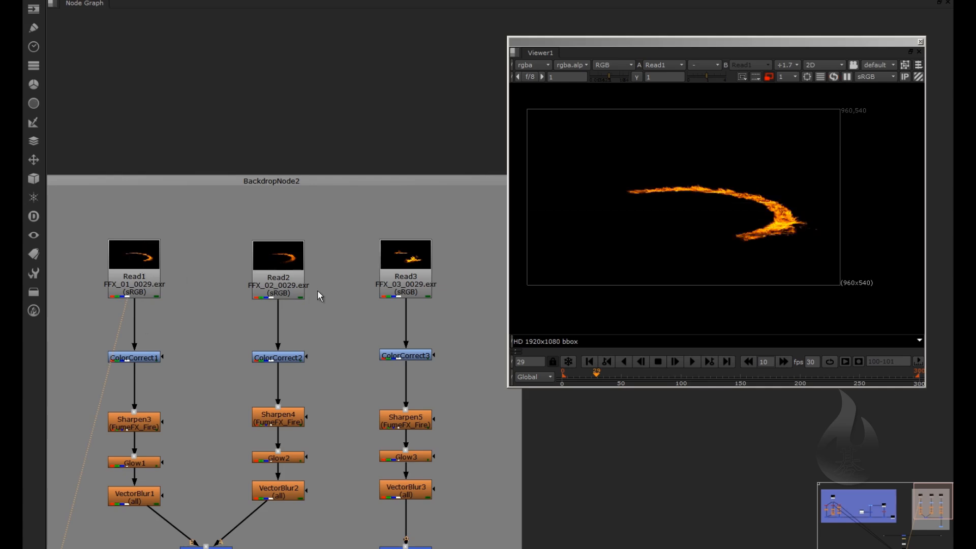
middle_click_drag(148, 279, 218, 248)
scroll(218, 249, "up", 3)
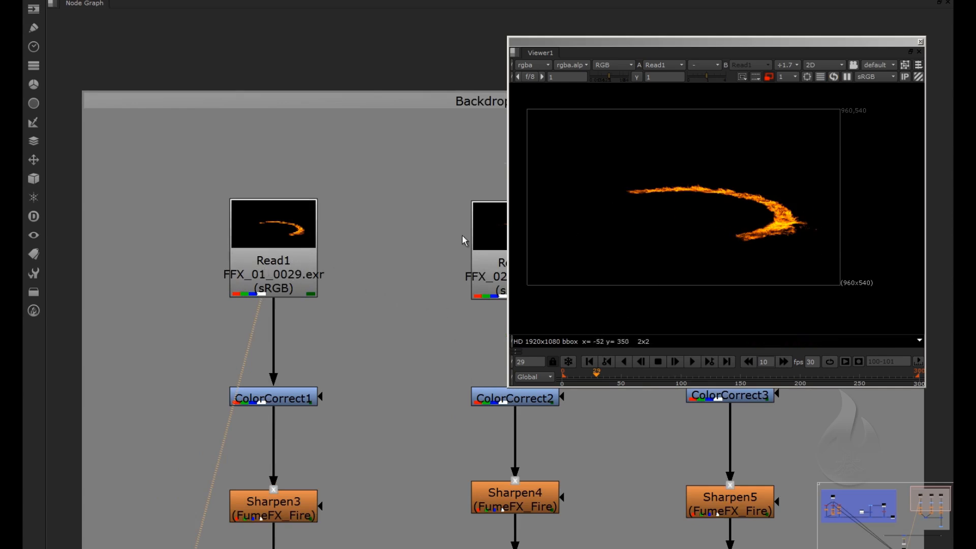
middle_click_drag(462, 239, 348, 258)
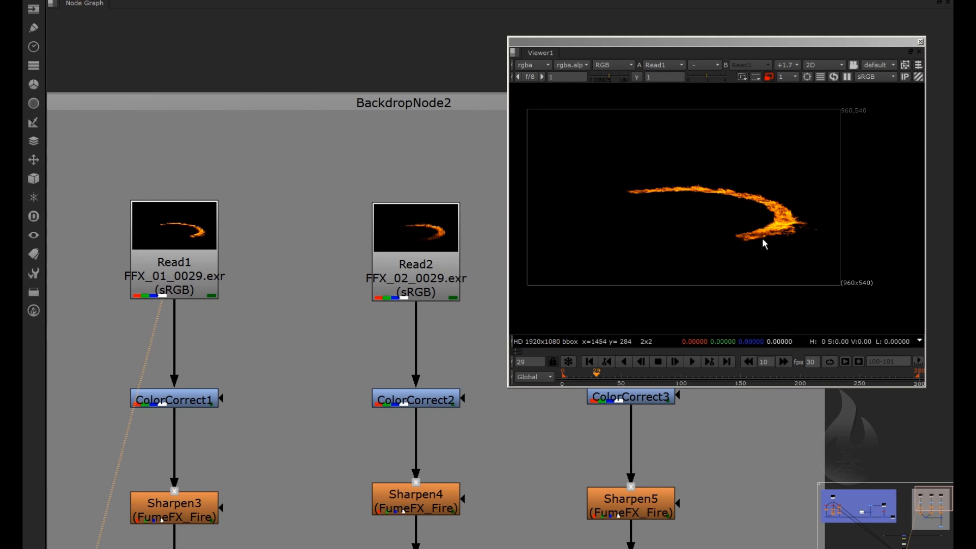
scroll(810, 231, "up", 5)
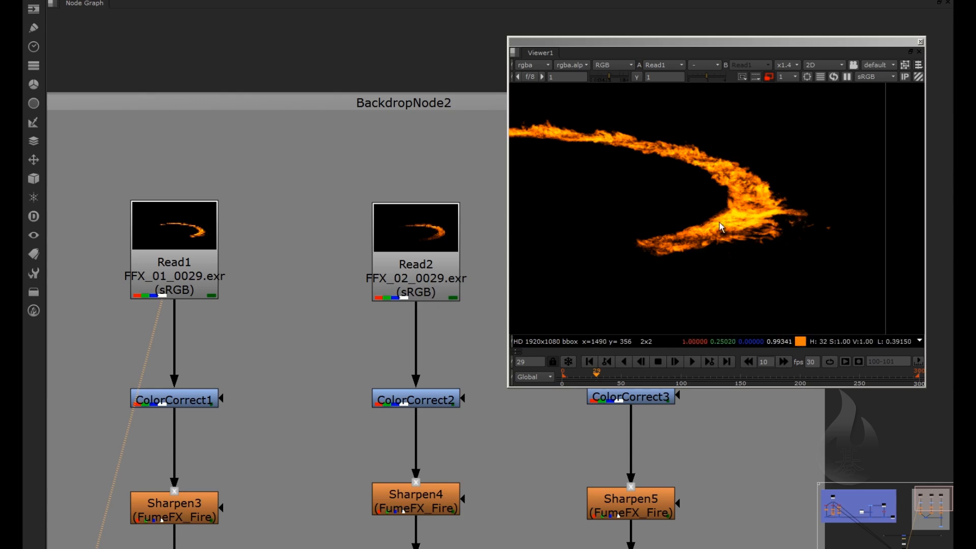
Step: Display the Read2 fire render (FFX_02_0029.exr) in the viewer and inspect the trail's flame detail up close
middle_click_drag(400, 286, 401, 204)
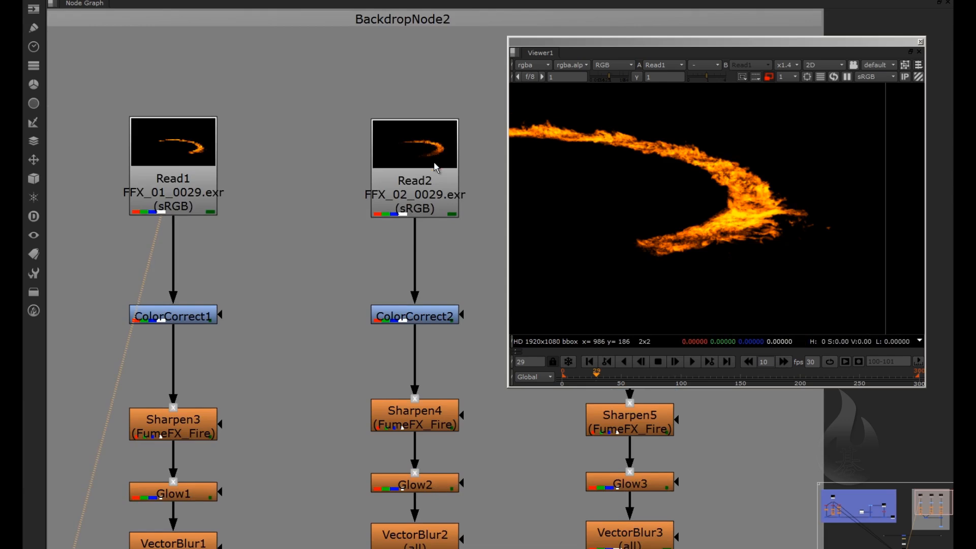
left_click(434, 165)
key("1")
left_click(463, 181)
middle_click_drag(498, 176, 359, 181)
scroll(708, 179, "down", 1)
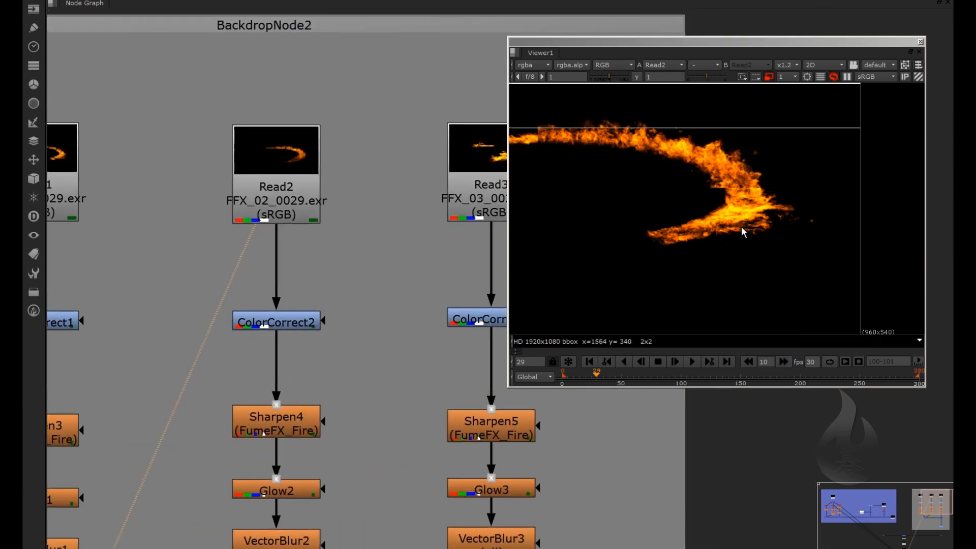
scroll(737, 222, "down", 1)
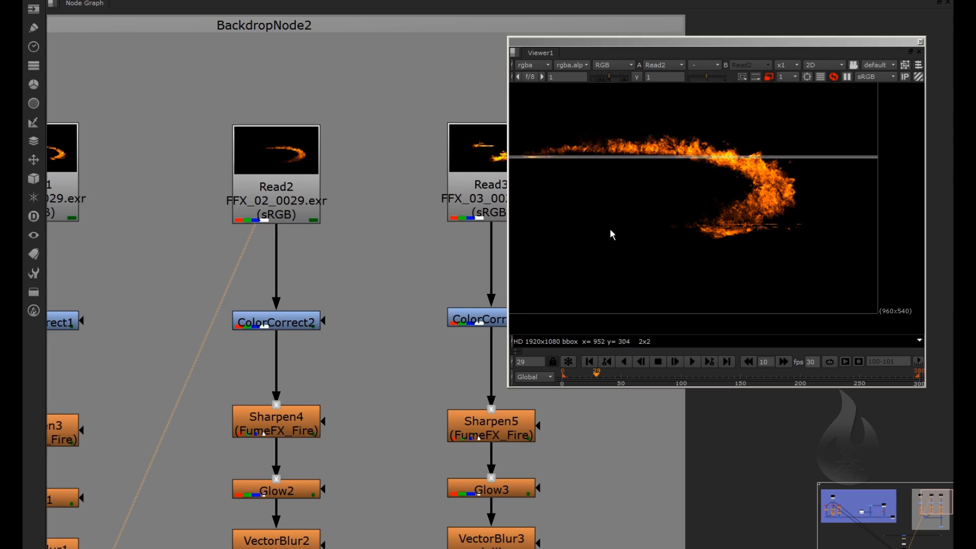
scroll(679, 249, "up", 1)
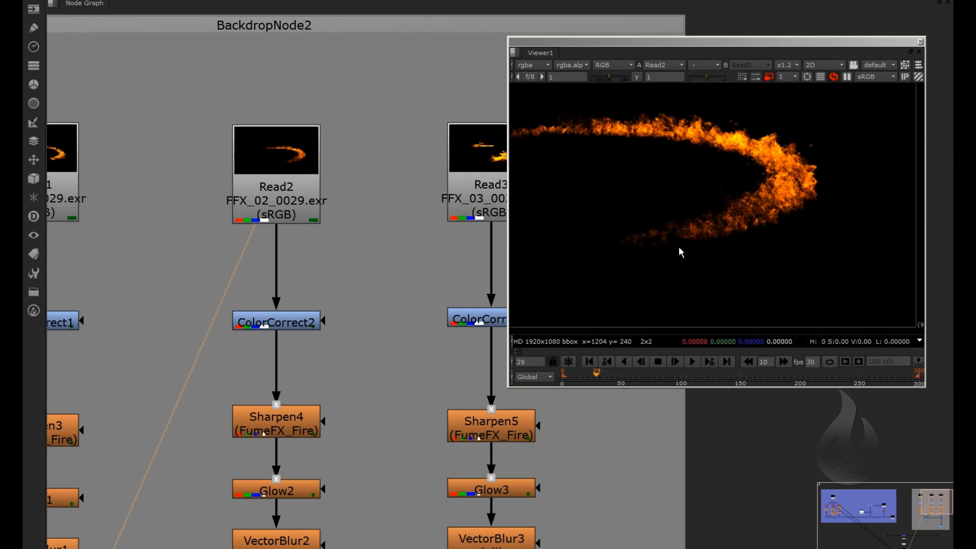
scroll(721, 216, "up", 1)
scroll(722, 214, "up", 3)
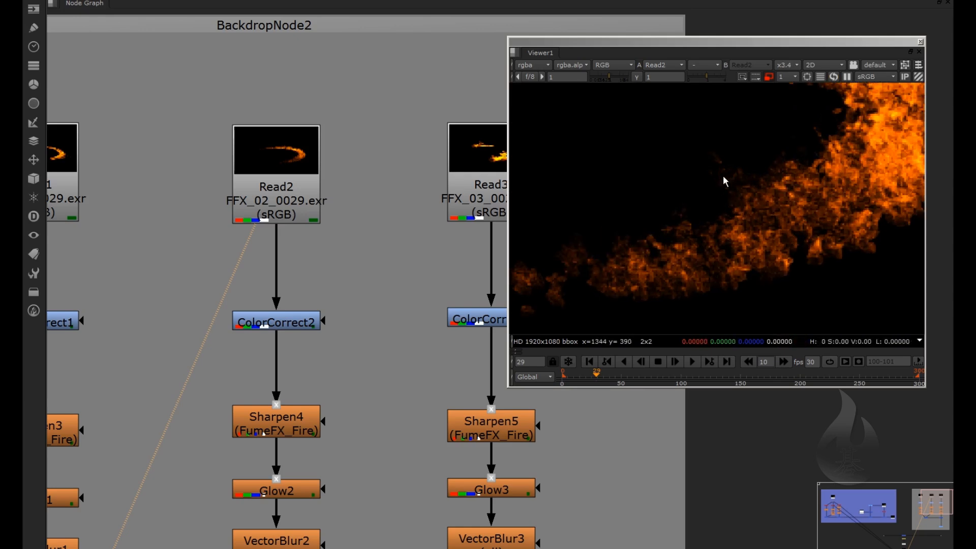
Step: Display the Read3 fire render (FFX_03_0029.exr) in the viewer and frame both of its burning objects
middle_click_drag(396, 215, 348, 254)
left_click(441, 196)
key("1")
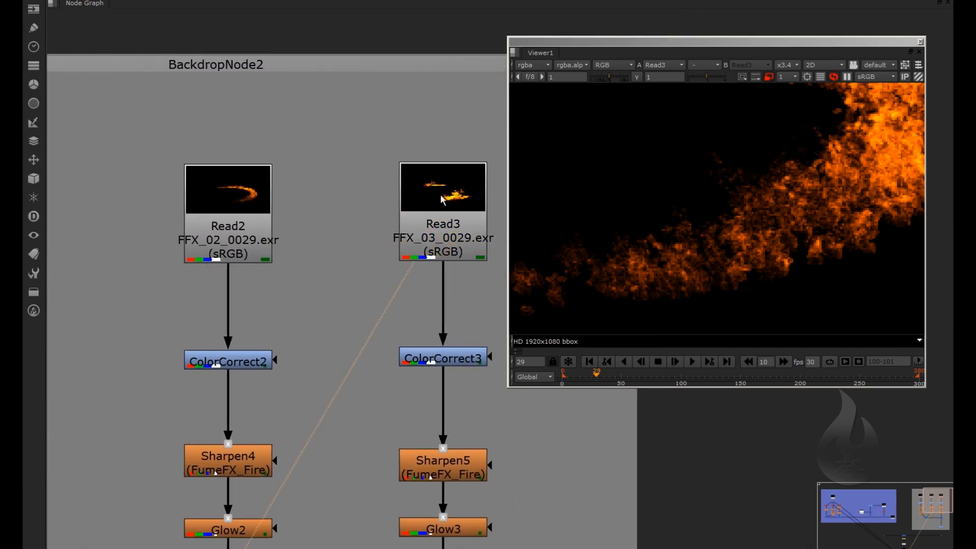
scroll(653, 195, "down", 2)
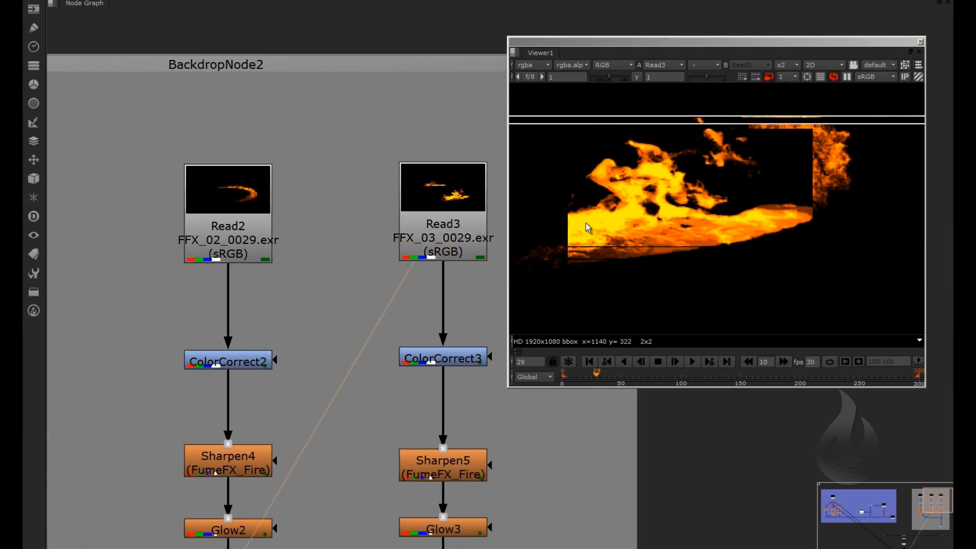
middle_click_drag(588, 227, 682, 236)
scroll(663, 236, "down", 1)
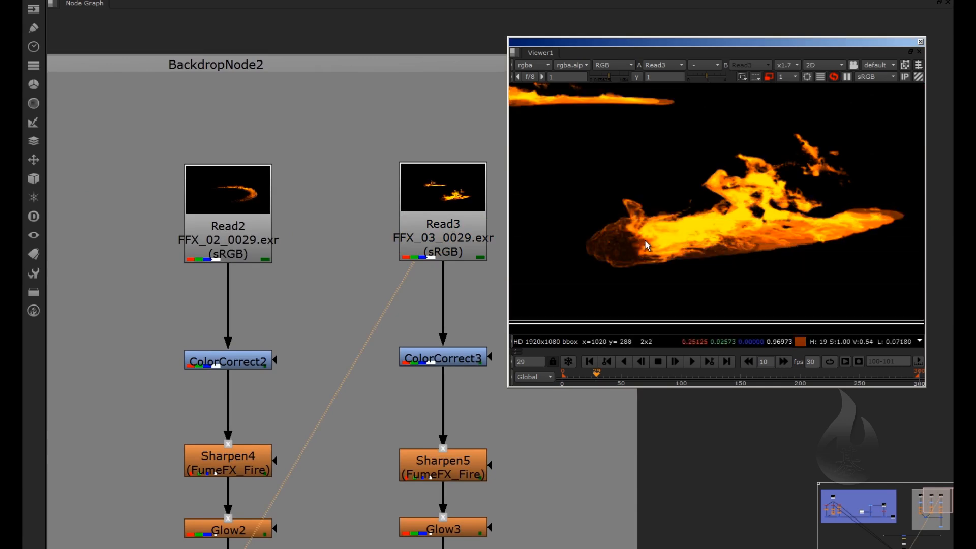
scroll(643, 241, "down", 2)
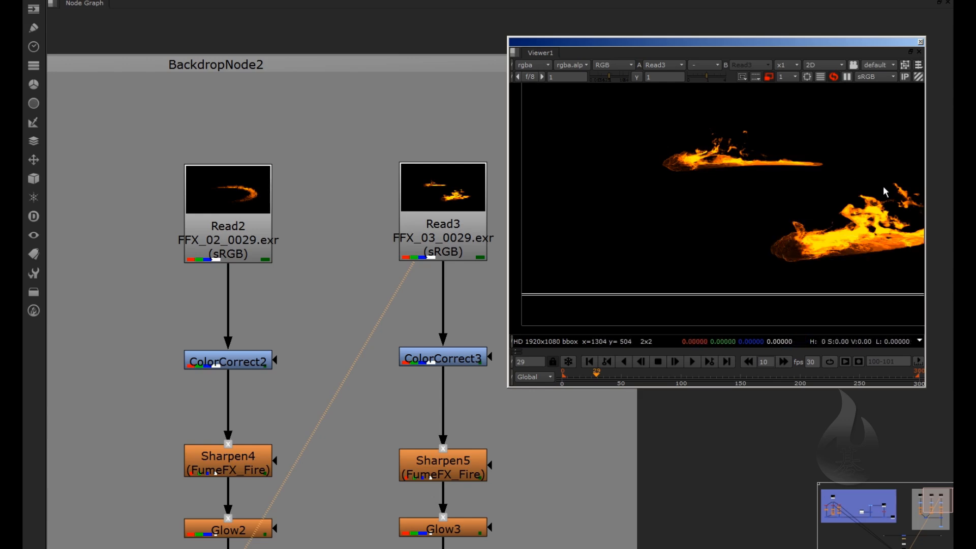
middle_click_drag(921, 182, 812, 179)
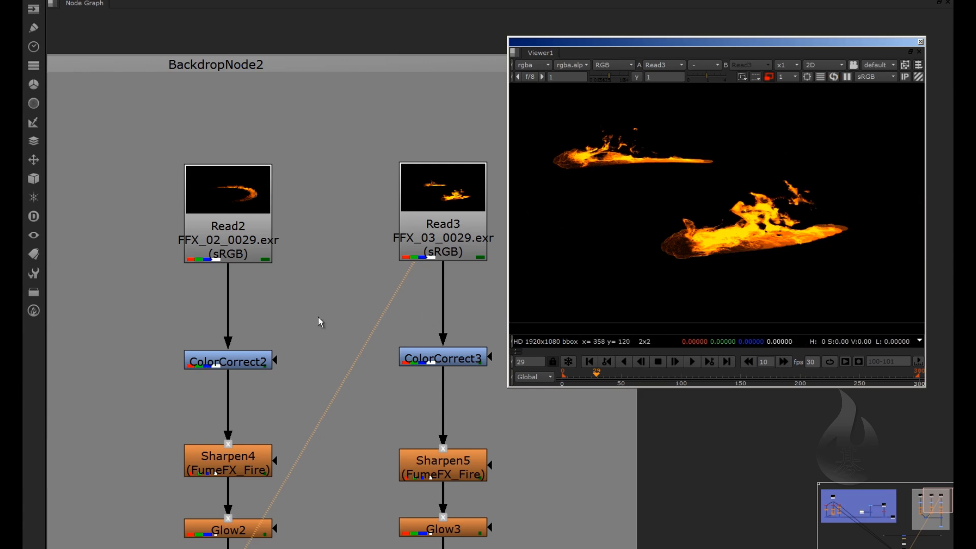
middle_click_drag(337, 321, 354, 171)
middle_click_drag(239, 187, 371, 262)
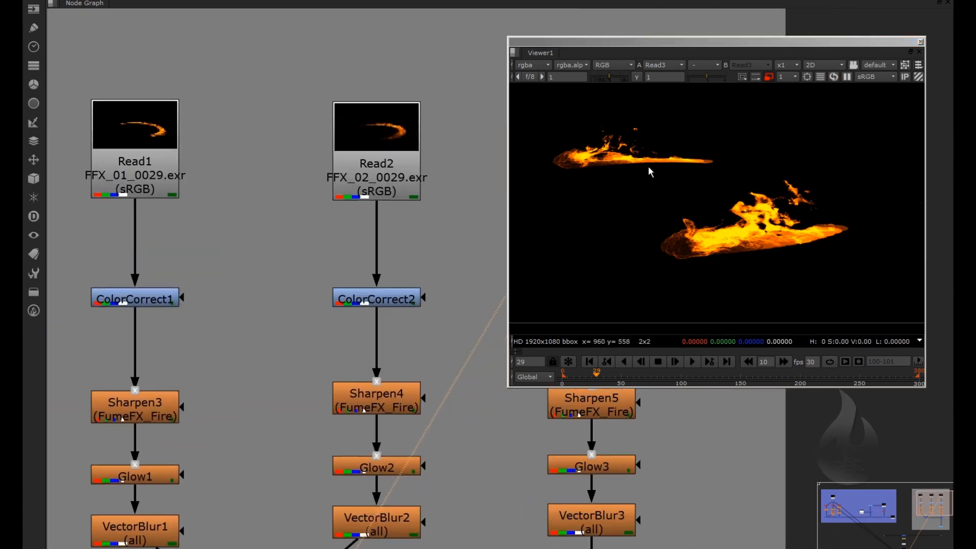
middle_click_drag(424, 291, 313, 303)
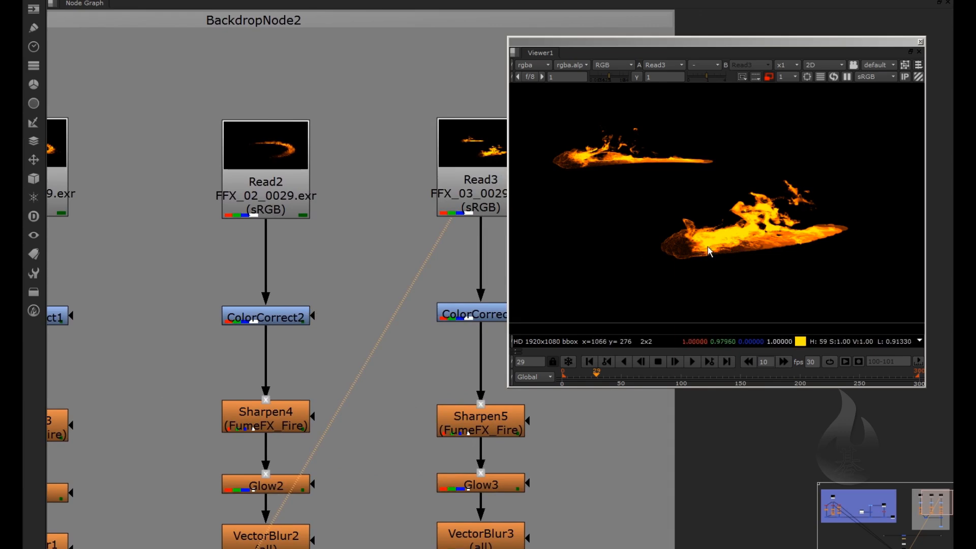
Step: Display the ColorCorrect1 node below Read1 in the viewer
scroll(730, 249, "up", 4)
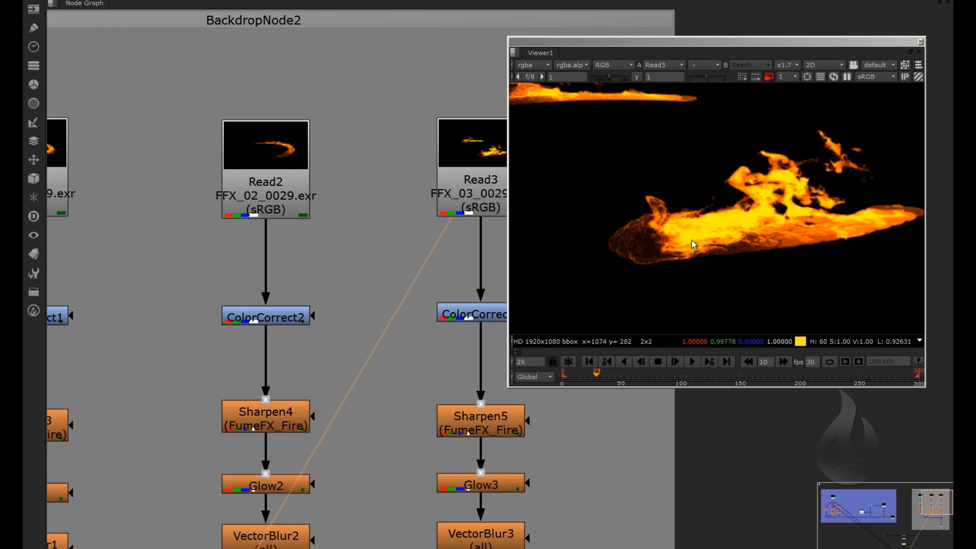
middle_click(397, 255)
mouse_move(219, 261)
middle_mouse_down()
mouse_move(422, 258)
mouse_move(210, 250)
middle_mouse_up()
scroll(303, 221, "down", 1)
middle_click_drag(480, 142, 227, 301)
scroll(351, 313, "up", 5)
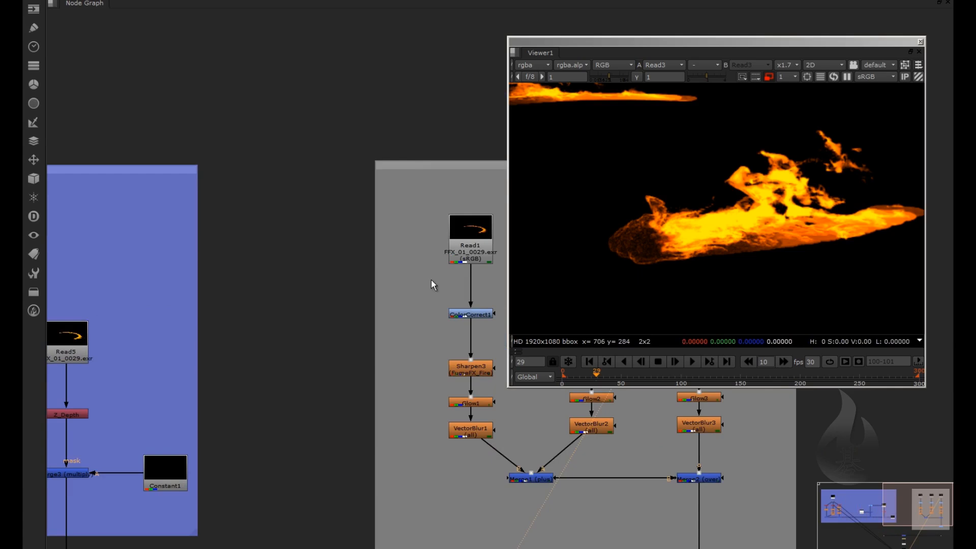
middle_click_drag(473, 288, 221, 296)
scroll(222, 308, "up", 2)
left_click(224, 328)
key("1")
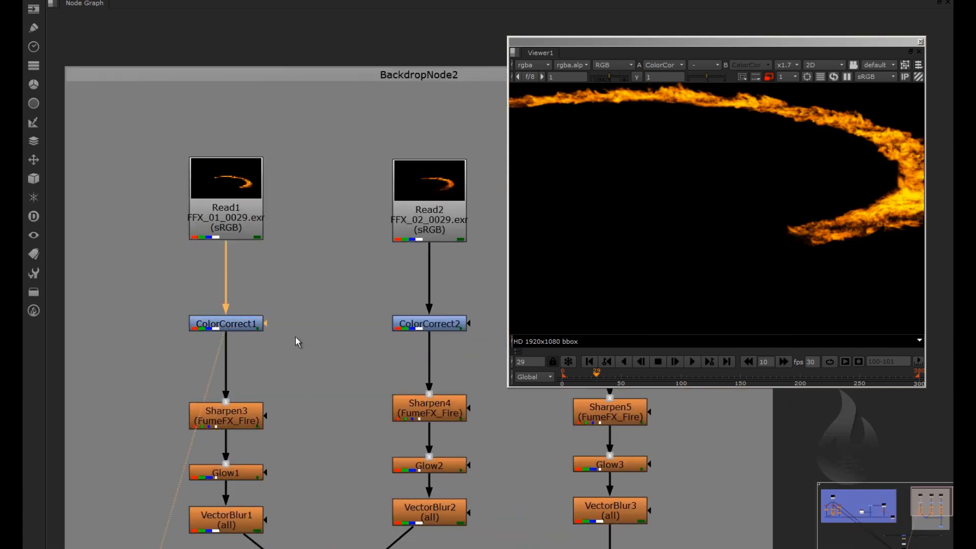
Step: Open the ColorCorrect1 properties and arrange them beside the viewer to examine the master, shadows and midtones settings
double_click(242, 325)
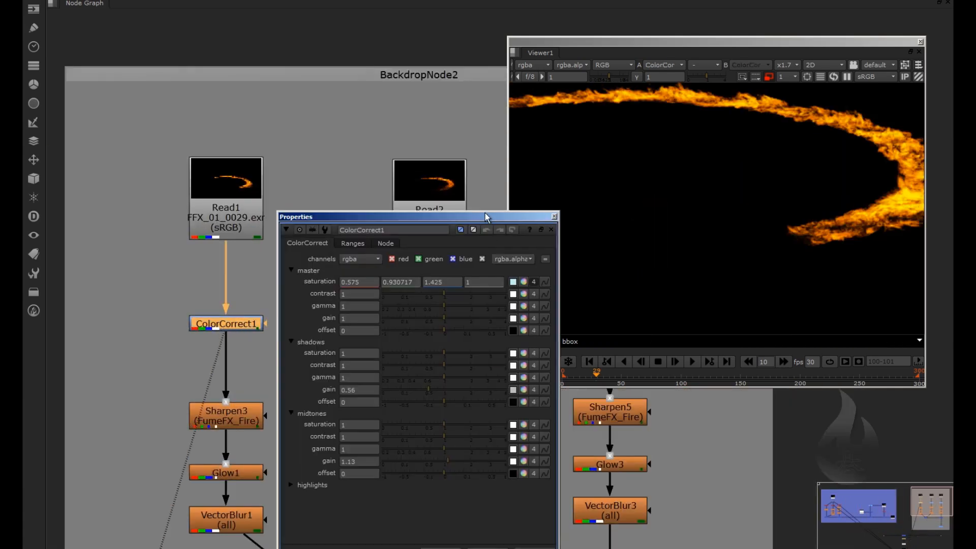
left_click_drag(485, 218, 389, 32)
left_click_drag(719, 41, 746, 39)
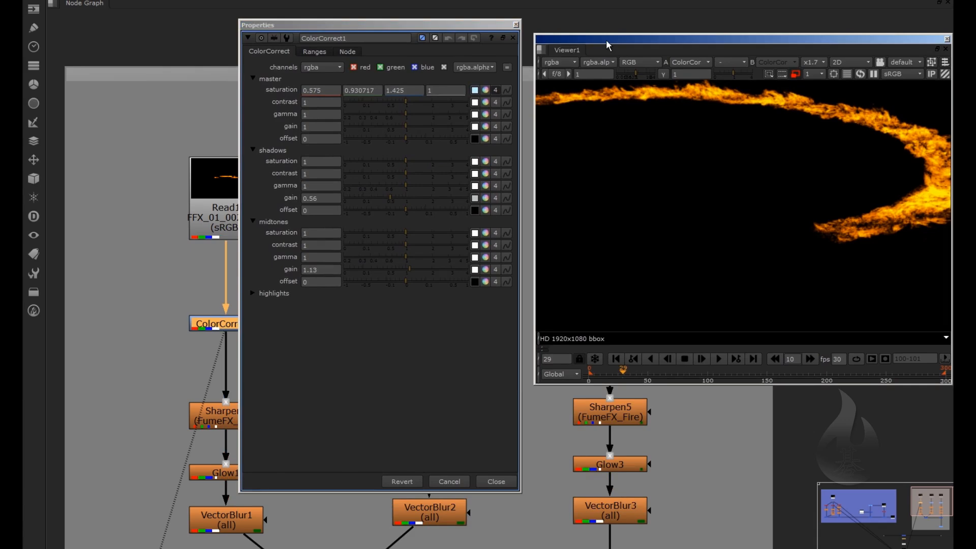
middle_click_drag(198, 338, 93, 319)
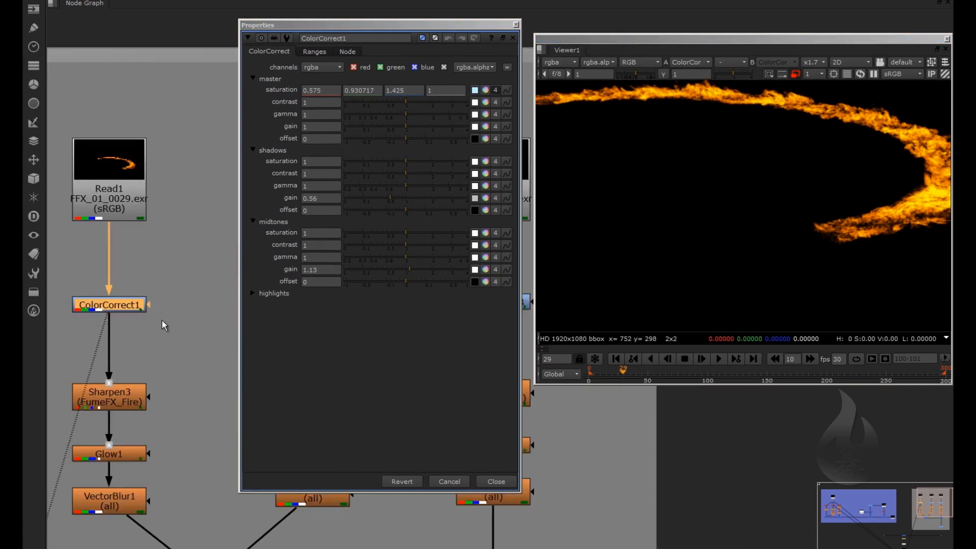
middle_click_drag(162, 319, 127, 301)
Step: Open the ColorCorrect2 and ColorCorrect3 properties to compare their settings with ColorCorrect1, and close all three property windows
double_click(205, 298)
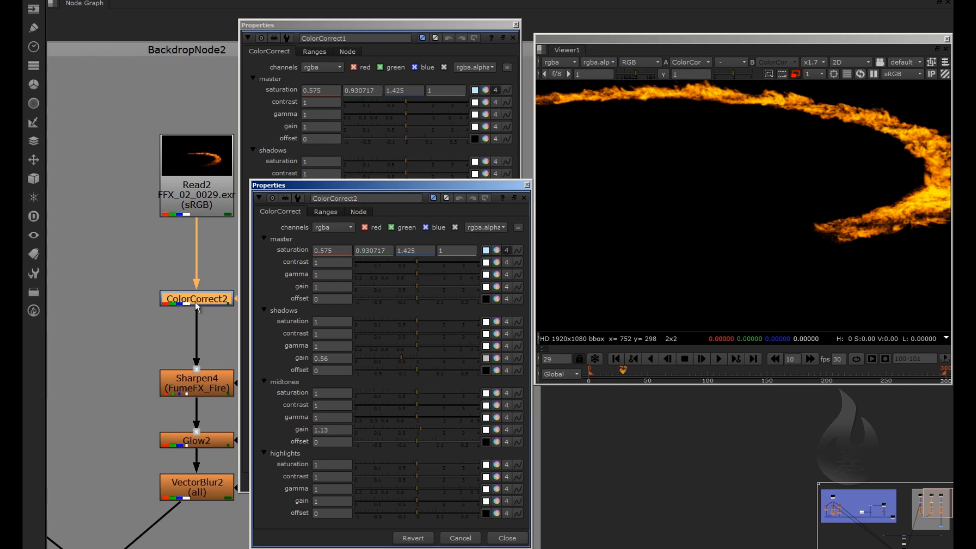
middle_click_drag(194, 284, 106, 297)
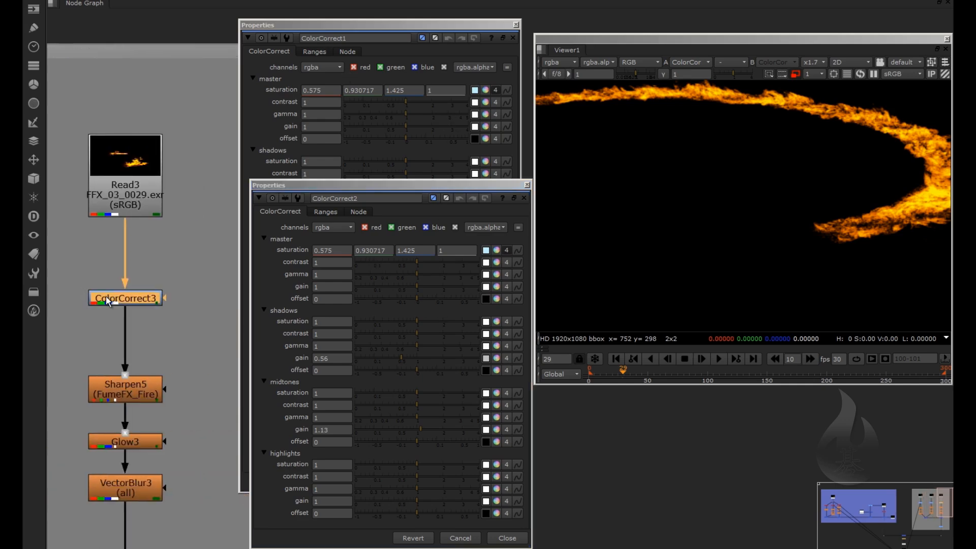
double_click(106, 297)
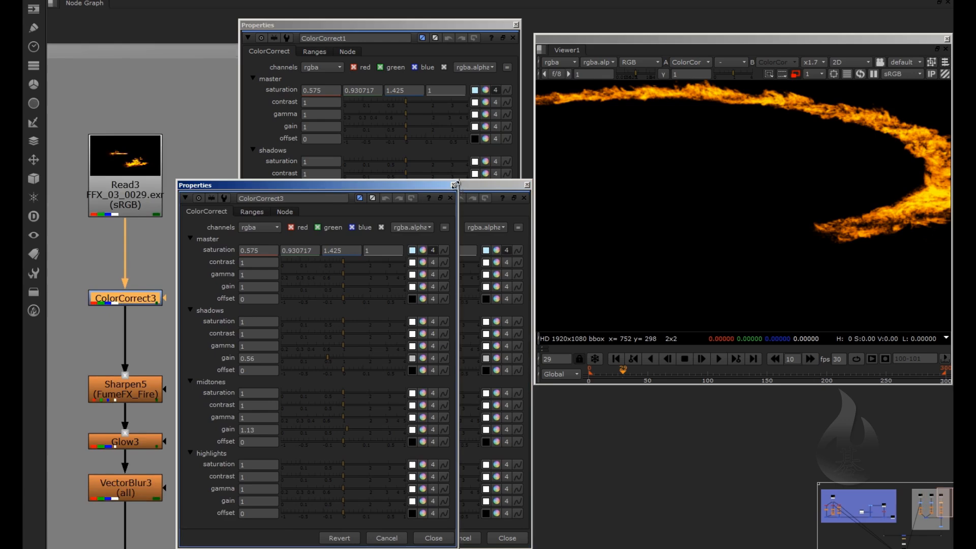
left_click_drag(362, 192, 425, 191)
left_click(517, 185)
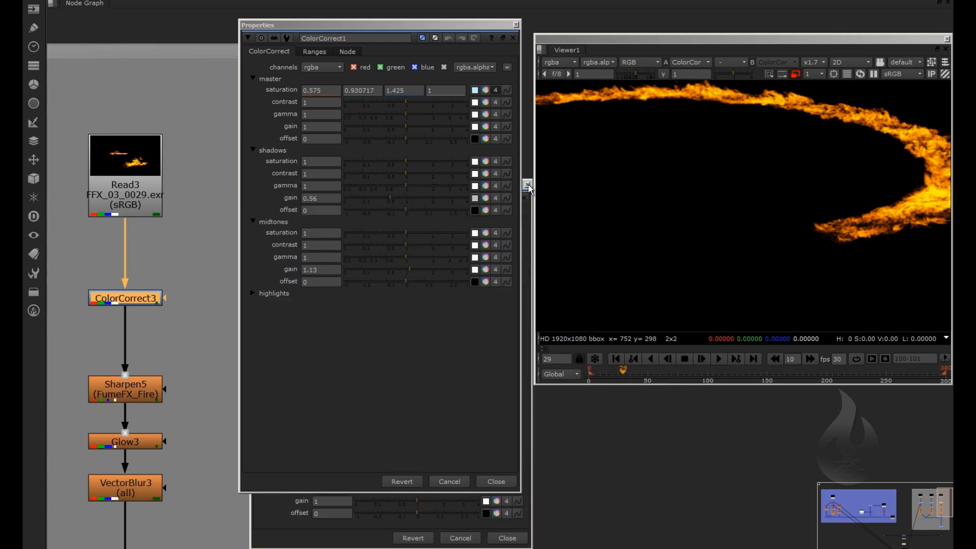
left_click(516, 24)
Step: Display the outputs of ColorCorrect2 and ColorCorrect3 in the viewer, framing both burning objects of the Read3 branch
middle_click_drag(178, 310, 261, 311)
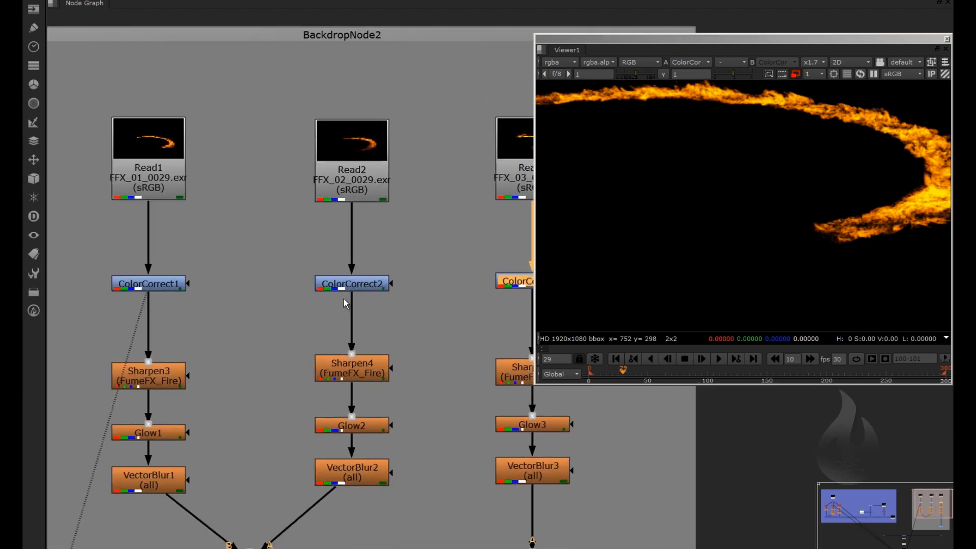
left_click(345, 288)
key("1")
middle_click_drag(450, 285, 249, 289)
middle_click_drag(800, 124, 682, 181)
left_click(340, 284)
key("1")
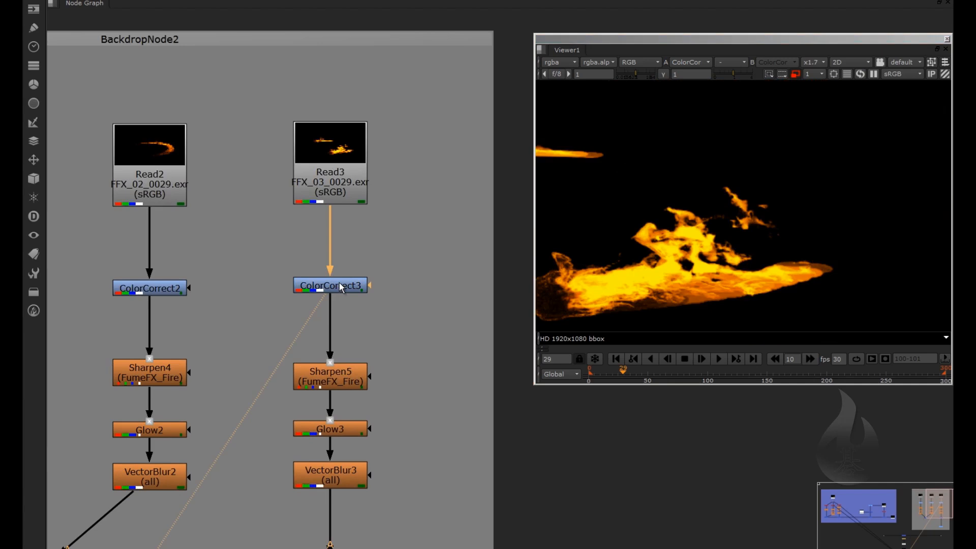
middle_click_drag(667, 249, 817, 205)
scroll(706, 239, "down", 2)
middle_click_drag(351, 265, 560, 141)
middle_click_drag(314, 271, 442, 292)
Step: Point out Sharpen3 and Glow1 in the Read1 branch, and display the Sharpen4 node of the Read2 branch in the viewer
left_click(269, 282)
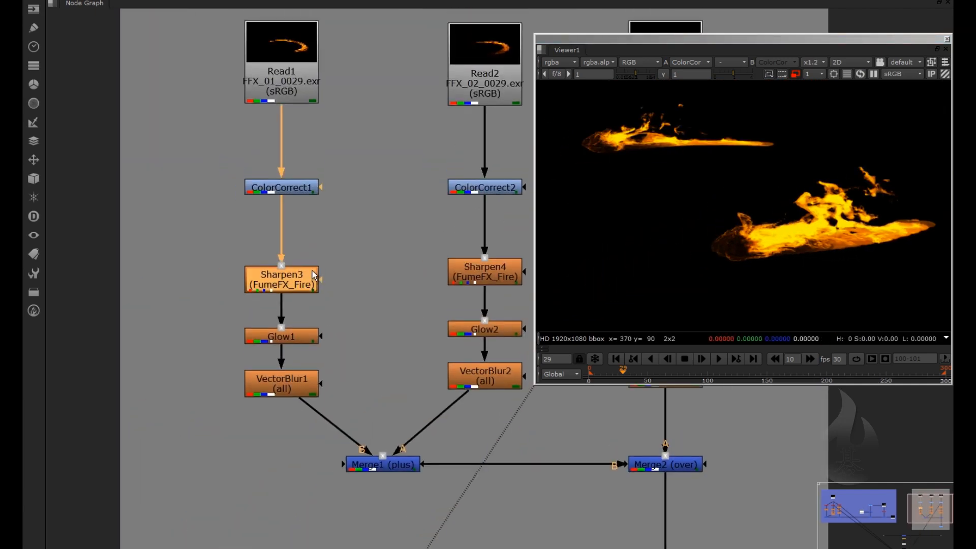
middle_click_drag(390, 276, 326, 286)
left_click(228, 346)
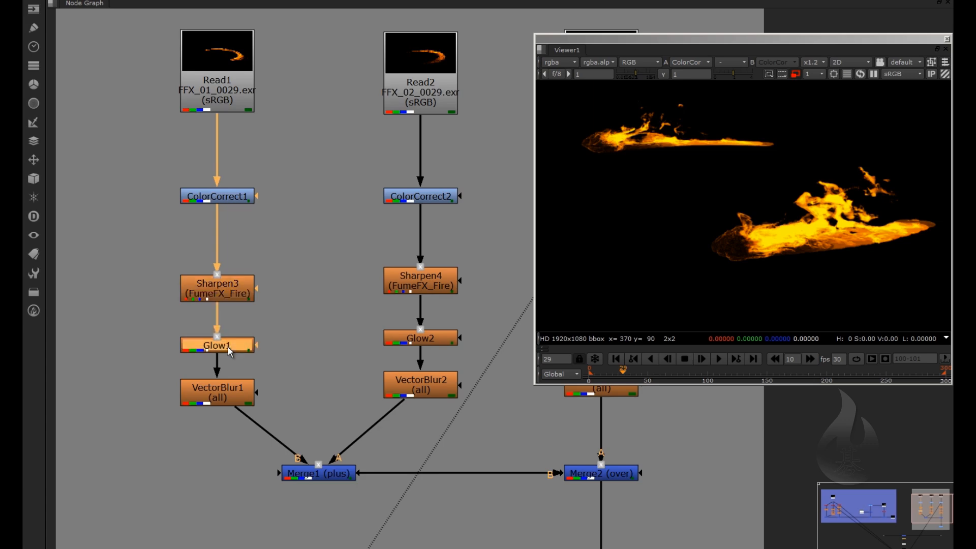
left_click(229, 288)
middle_click_drag(496, 248, 266, 248)
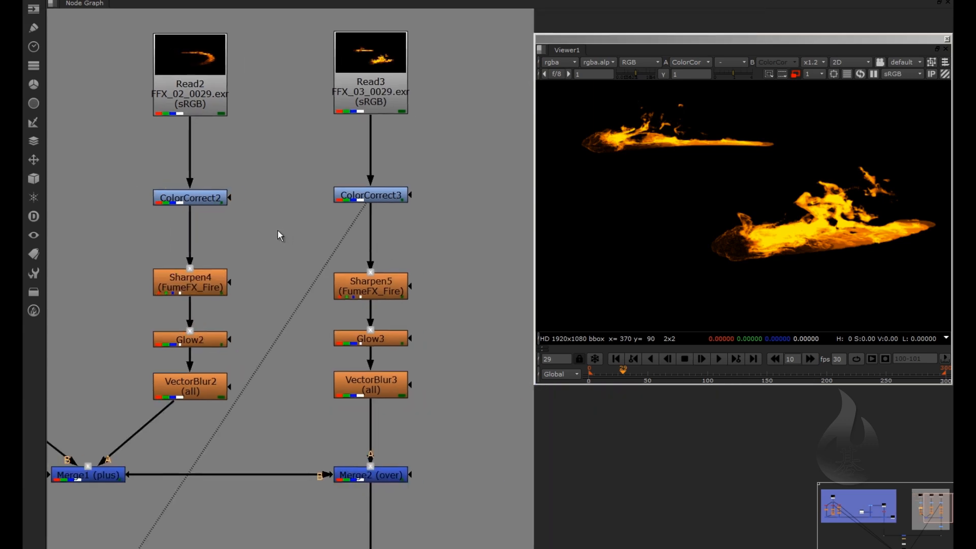
middle_click_drag(197, 279, 291, 274)
left_click(302, 271)
key("1")
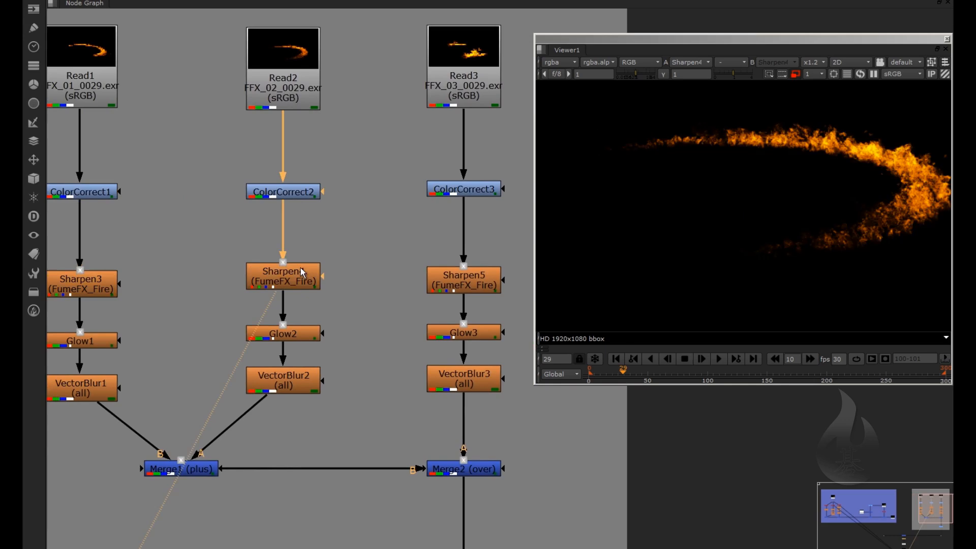
Step: Toggle the Sharpen4 node off and on to compare its effect on the fire, and review its sharpen properties
left_click(303, 283)
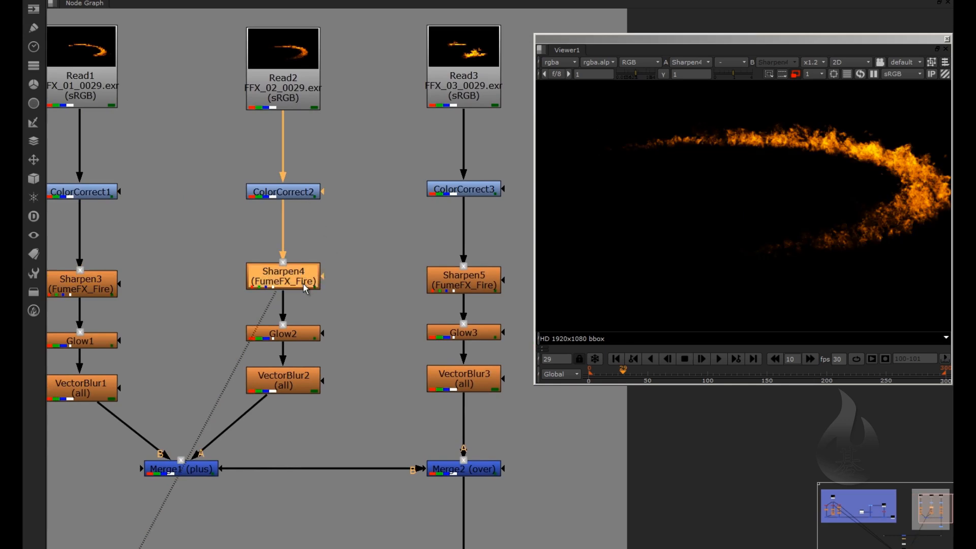
key("d")
scroll(872, 240, "up", 3)
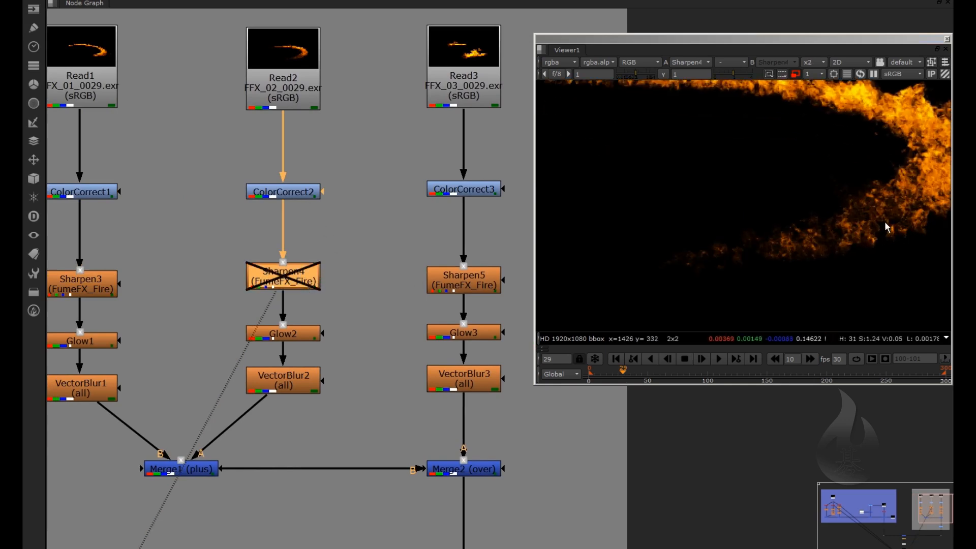
key("d")
key("d")
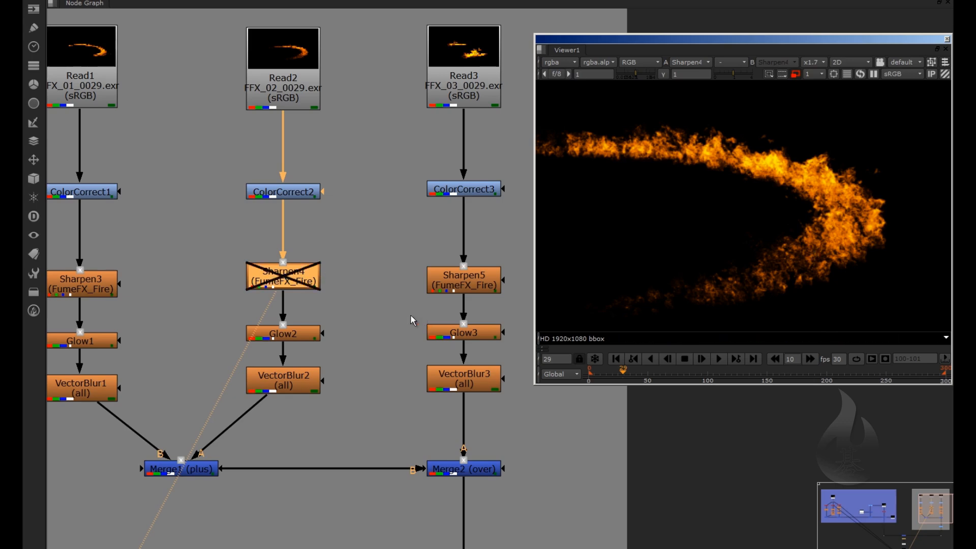
key("d")
middle_click_drag(308, 307, 336, 307)
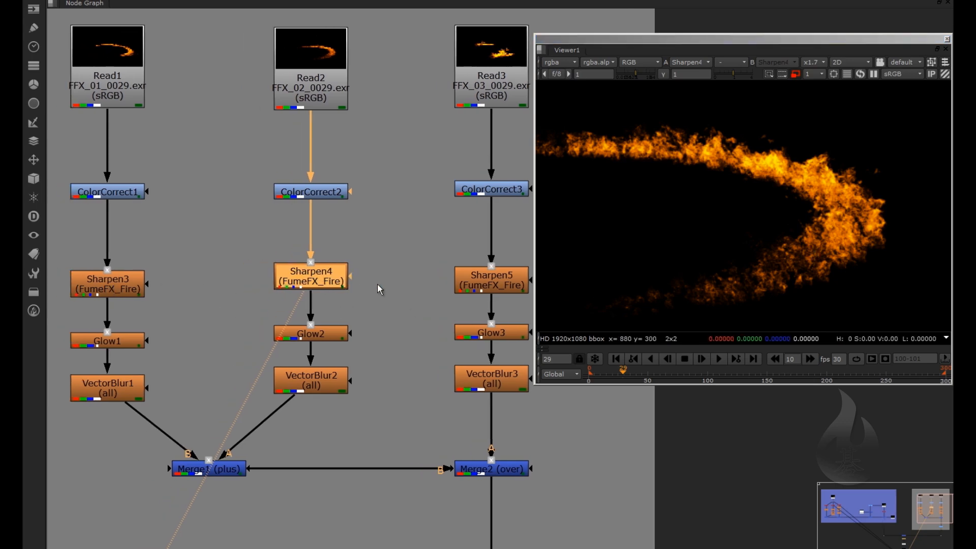
double_click(341, 278)
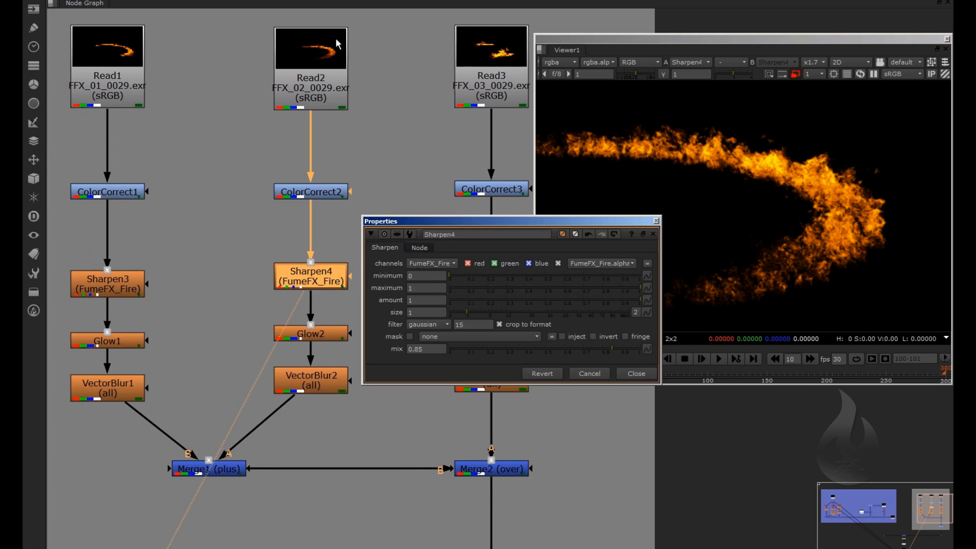
left_click(656, 220)
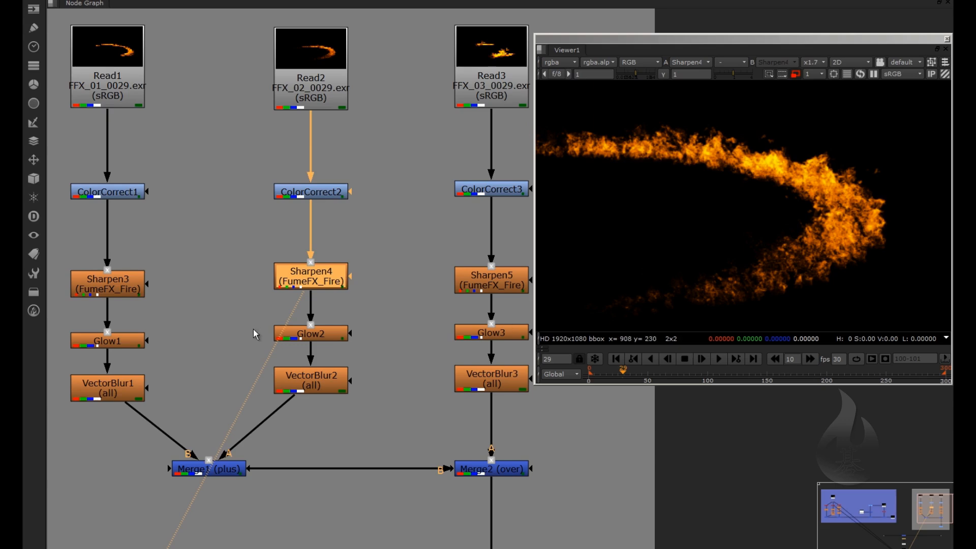
Step: Display the outputs of Glow2 and VectorBlur2 in the viewer to inspect each effect on the Read2 fire
left_click(324, 337)
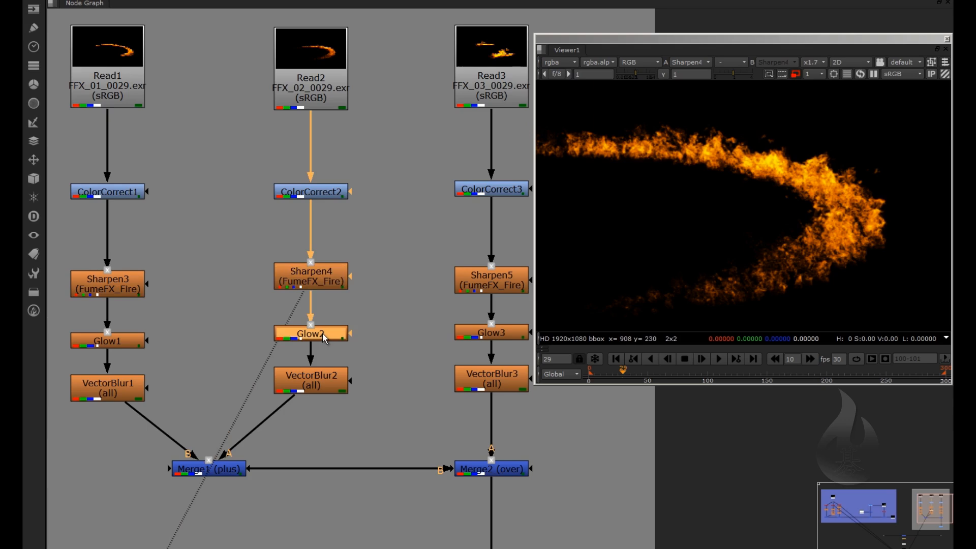
key("1")
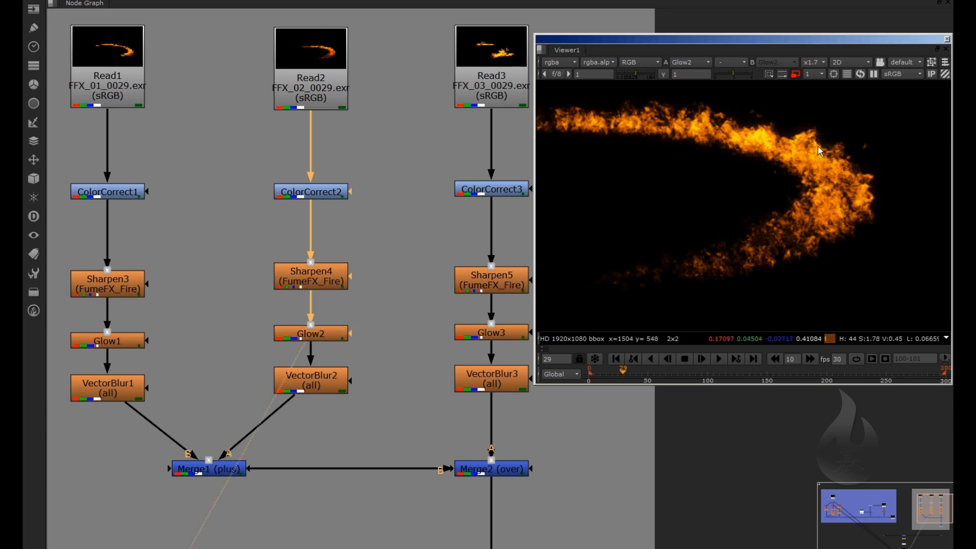
left_click(324, 389)
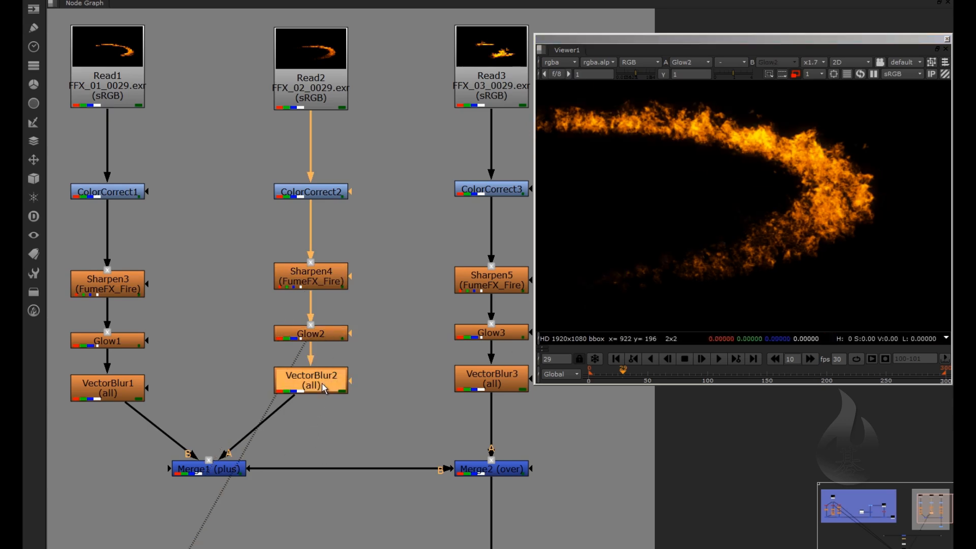
key("1")
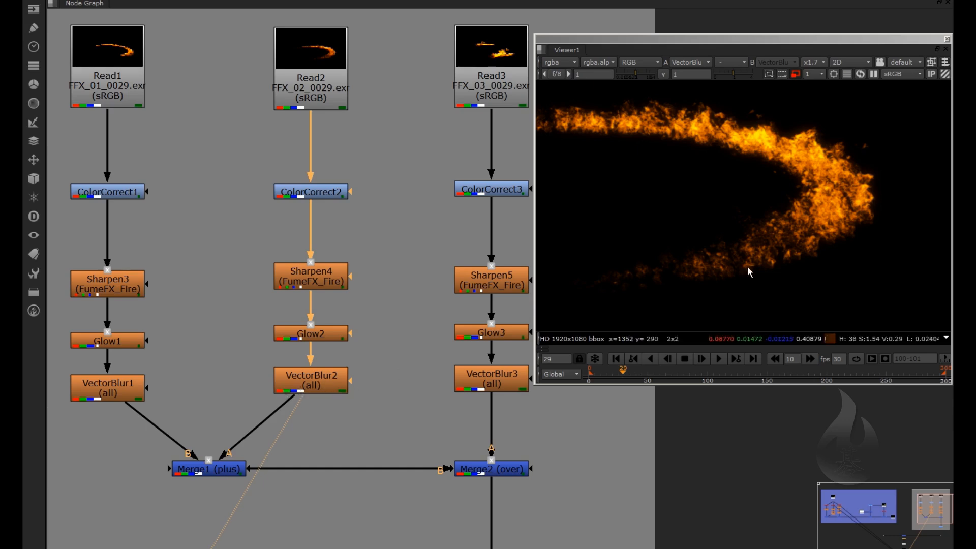
Step: Display Merge1 (plus), which combines the Read1 and Read2 branches, in the viewer and inspect the combined flames up close
middle_click_drag(219, 462, 230, 335)
middle_click_drag(233, 277, 271, 304)
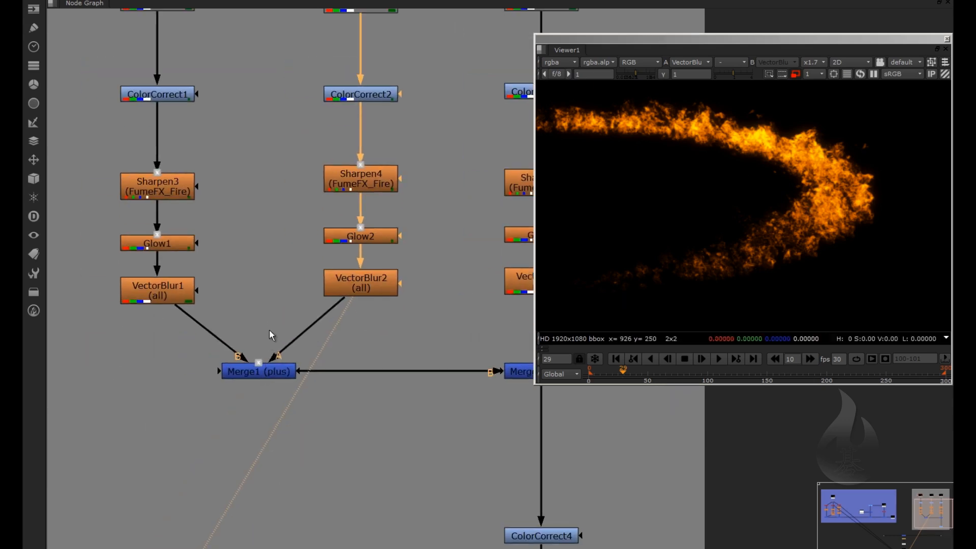
middle_click_drag(283, 216, 291, 241)
scroll(277, 326, "down", 2)
middle_click_drag(257, 160, 259, 187)
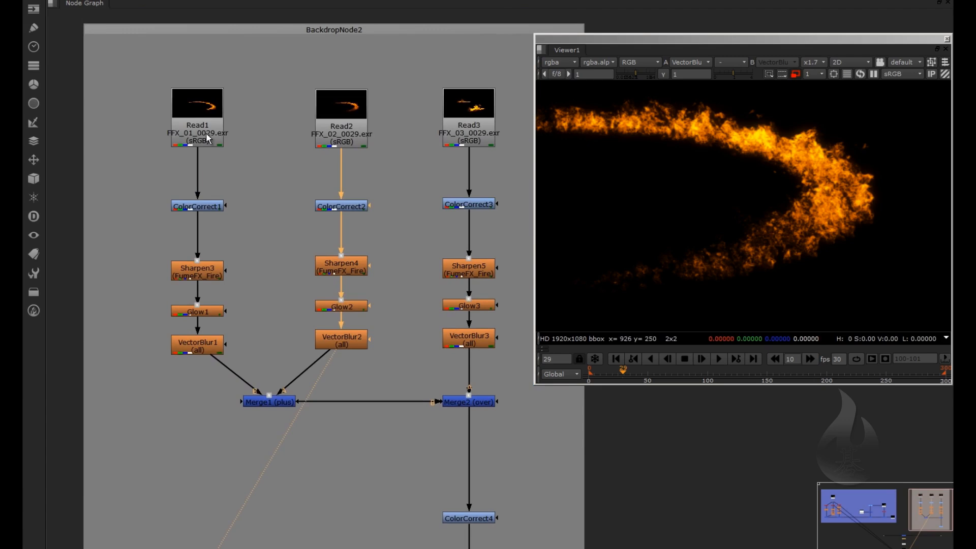
mouse_move(202, 122)
left_mouse_down()
mouse_move(198, 113)
mouse_move(201, 126)
left_mouse_up()
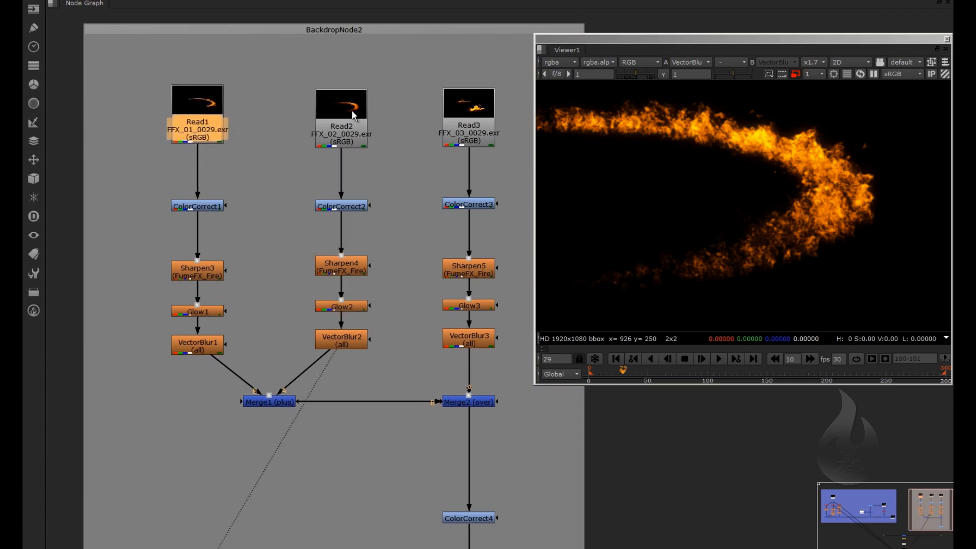
mouse_move(355, 117)
left_mouse_down()
mouse_move(340, 108)
mouse_move(356, 110)
left_mouse_up()
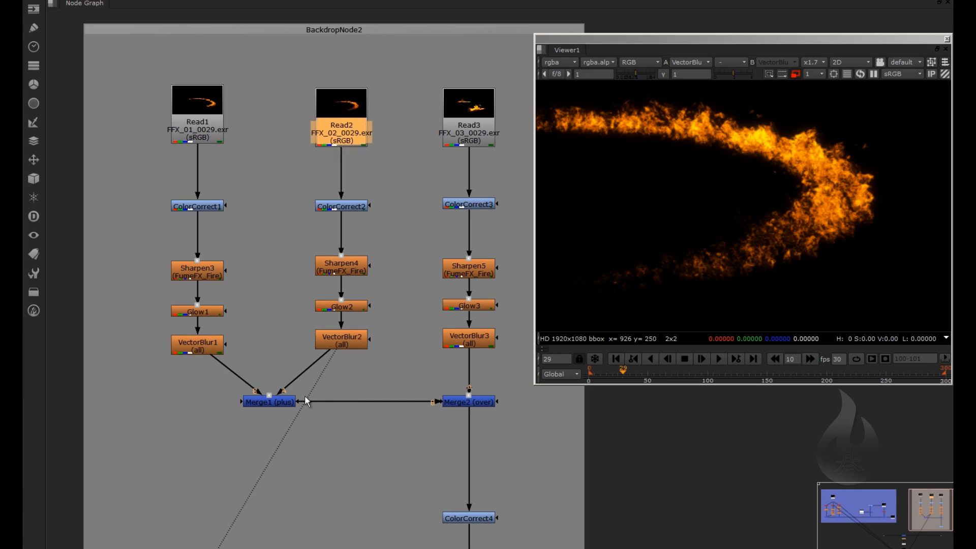
left_click(264, 403)
key("1")
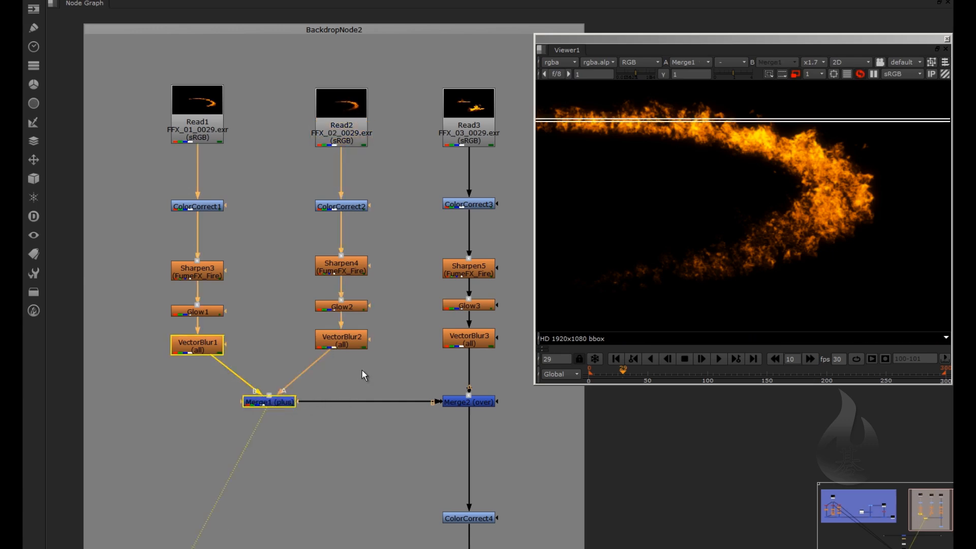
scroll(839, 223, "up", 3)
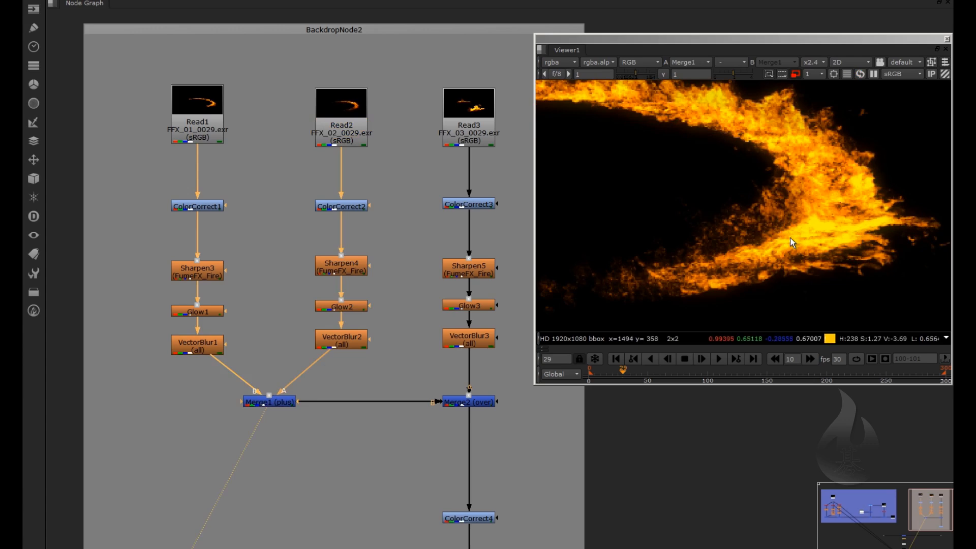
Step: Display the Read3 render in the viewer again and frame its larger burning object
middle_click_drag(330, 395, 218, 432)
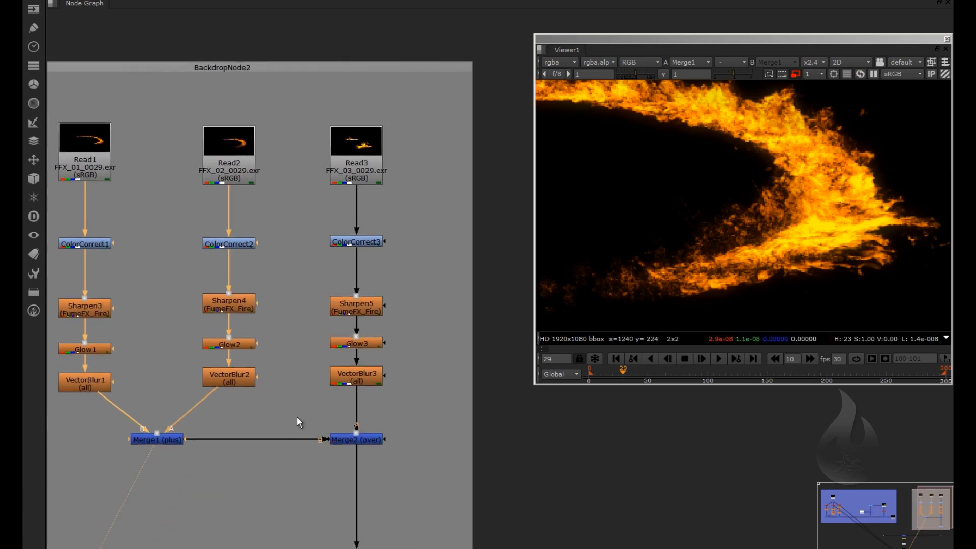
left_click(362, 153)
key("1")
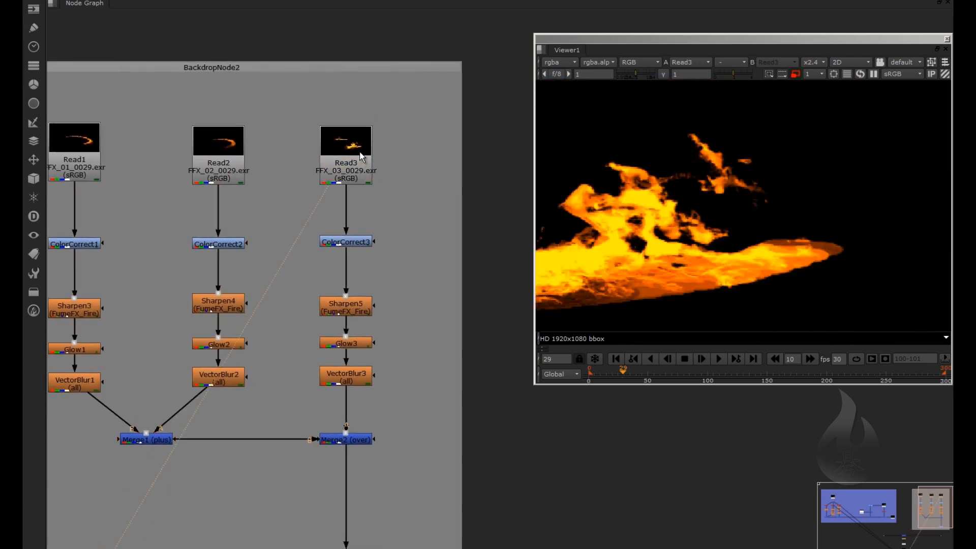
scroll(742, 221, "down", 2)
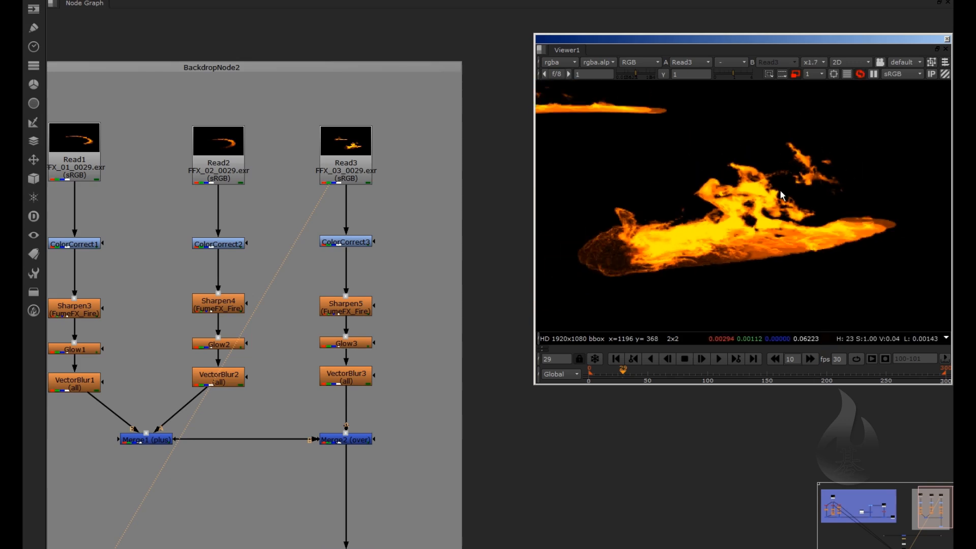
Step: Display the Read3 branch stages ColorCorrect3, Sharpen5, Glow3 and VectorBlur3 in the viewer one after another
scroll(678, 244, "down", 1)
scroll(408, 419, "down", 1)
middle_click_drag(353, 363, 362, 219)
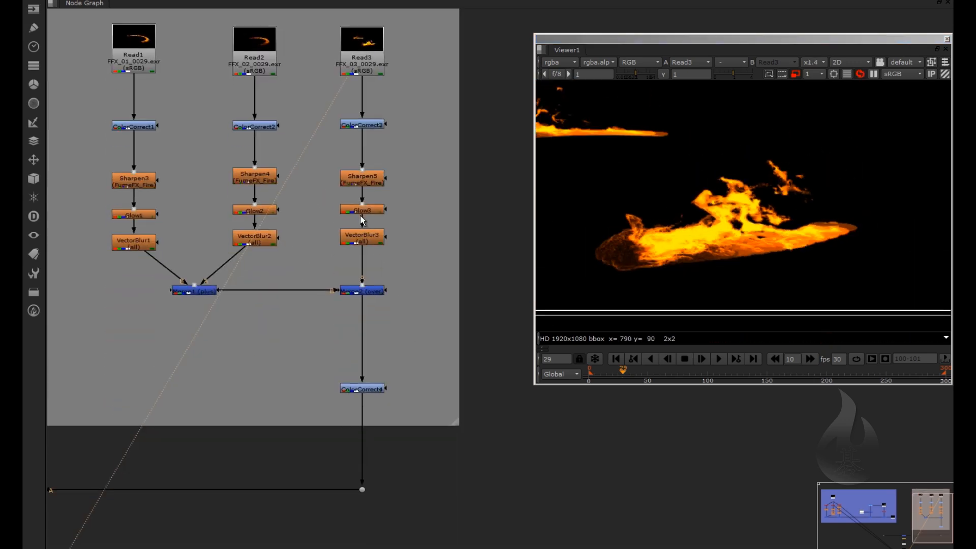
scroll(363, 219, "up", 2)
left_click(351, 85)
key("1")
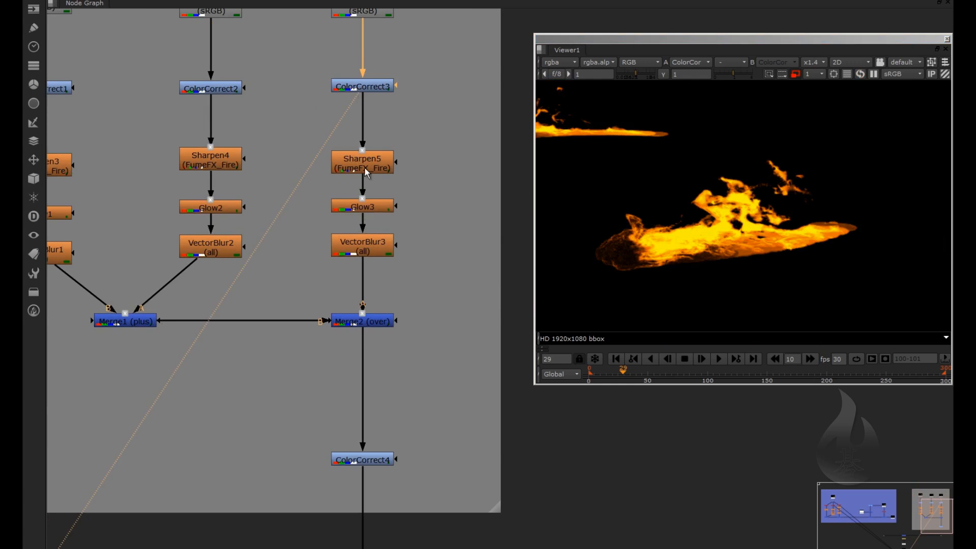
left_click(376, 204)
key("1")
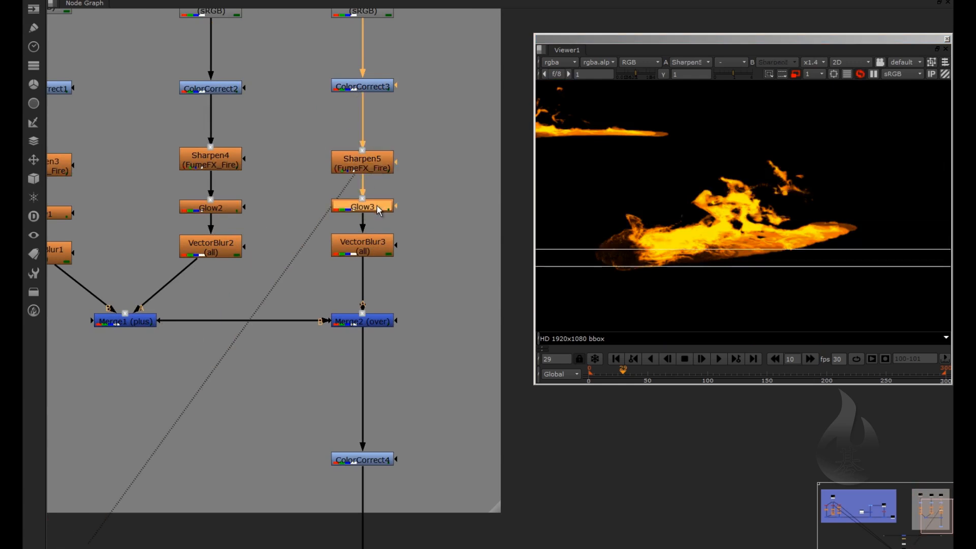
left_click(377, 251)
key("1")
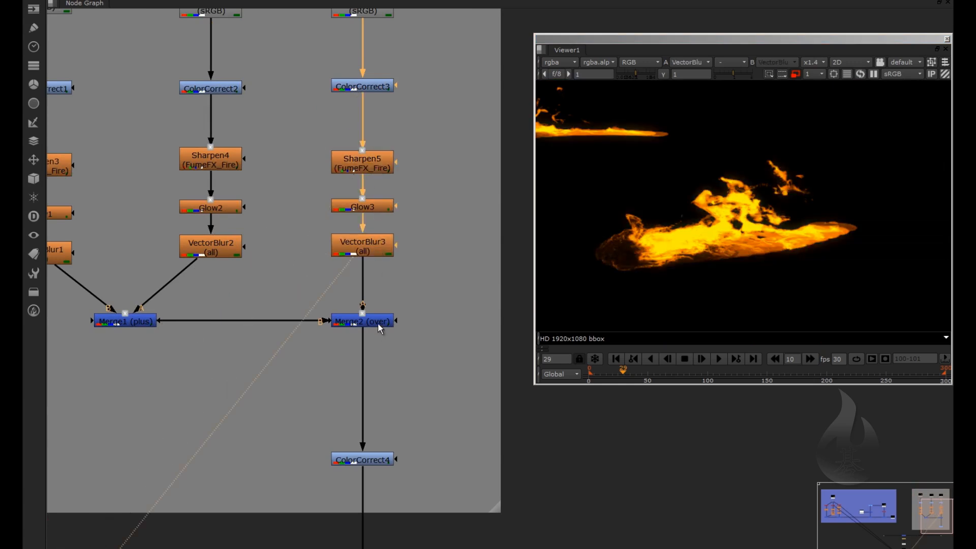
Step: Display Merge2 (over), which combines all three fire branches, and the ColorCorrect4 output below it in the viewer
left_click(377, 322)
key("1")
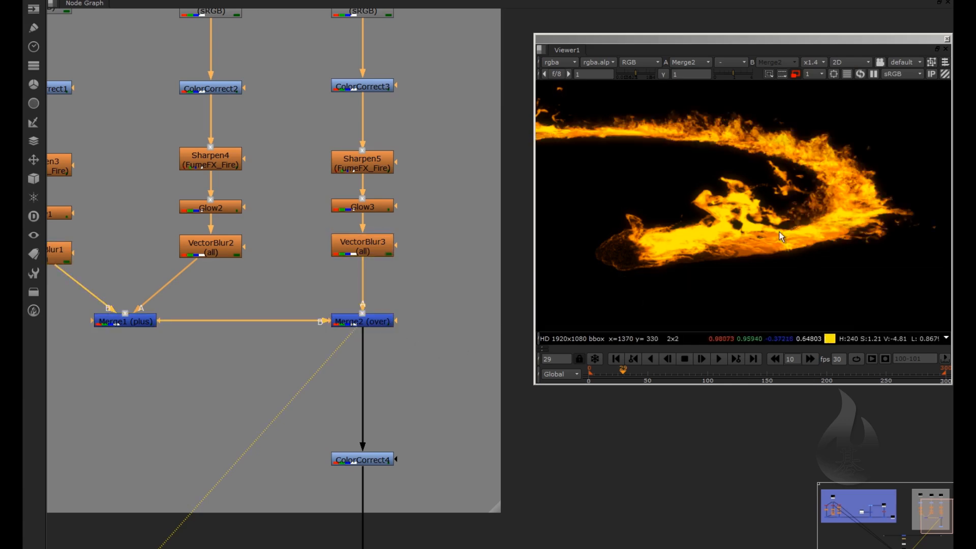
middle_click_drag(813, 245, 729, 232, "alt")
middle_click_drag(409, 401, 450, 207)
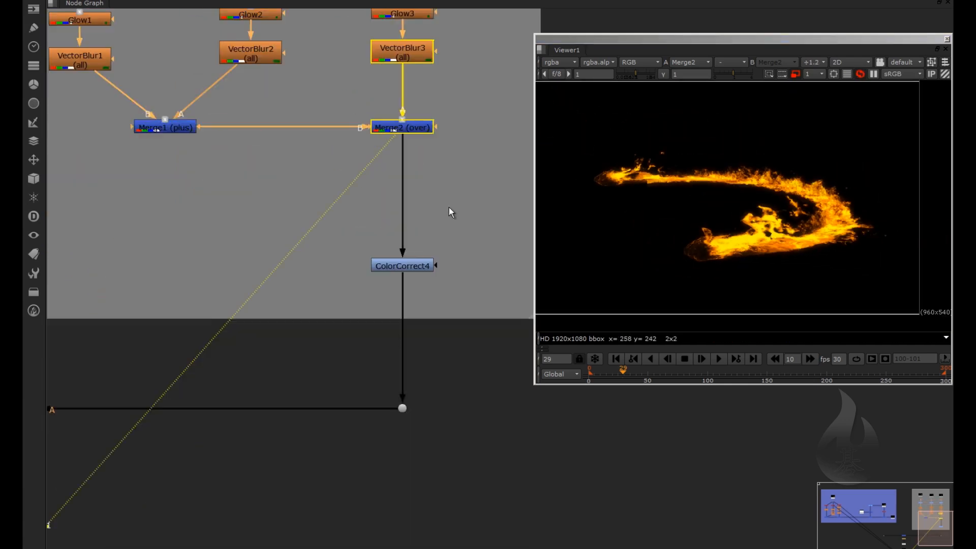
left_click(427, 250)
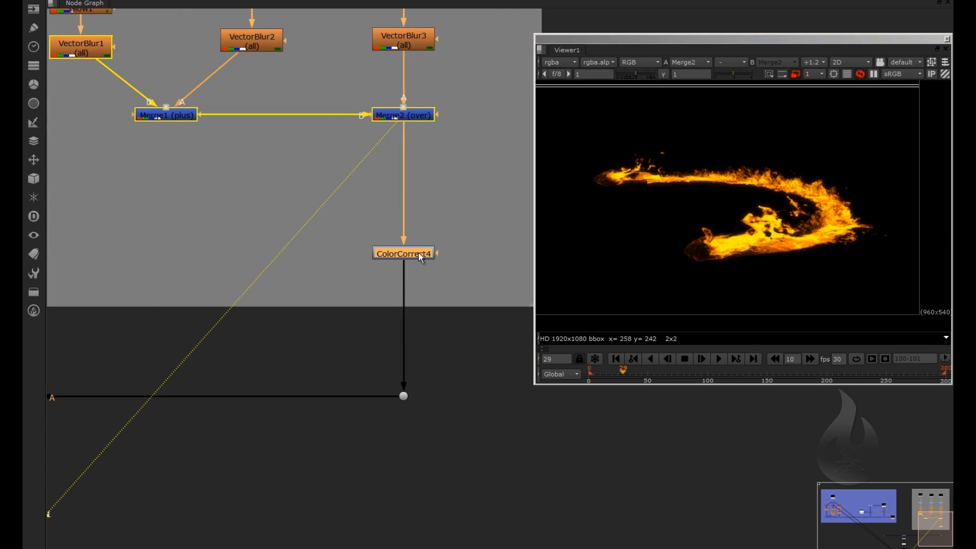
key("1")
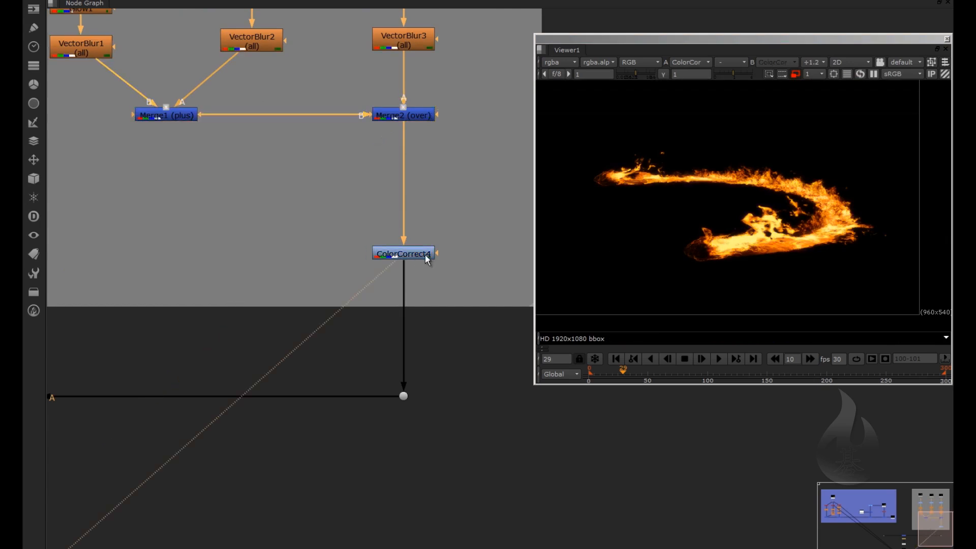
Step: Compare Merge2 with ColorCorrect4 using a viewer wipe positioned over the flames
middle_click_drag(420, 192, 367, 299)
key("w")
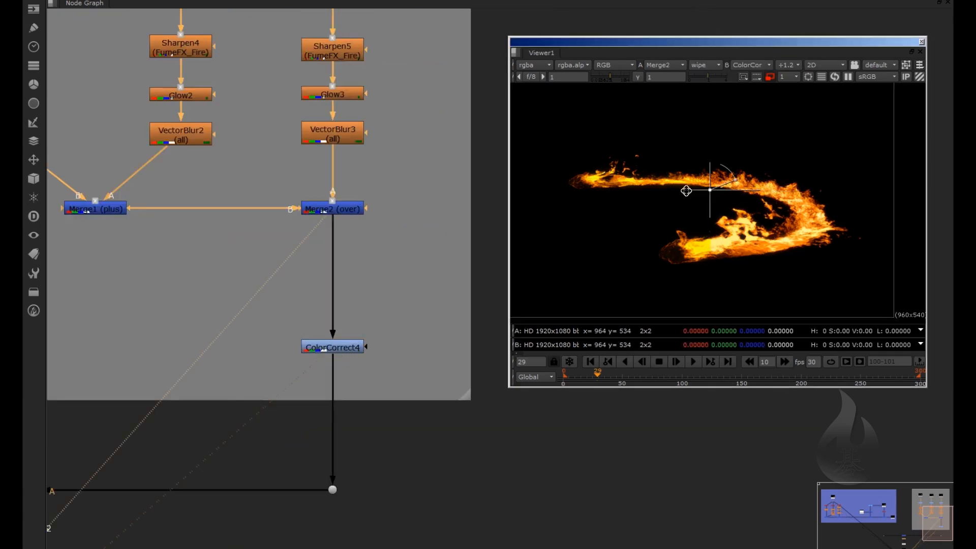
left_click_drag(687, 191, 752, 189)
scroll(689, 260, "up", 3)
middle_click_drag(800, 200, 707, 215)
scroll(707, 215, "down", 2)
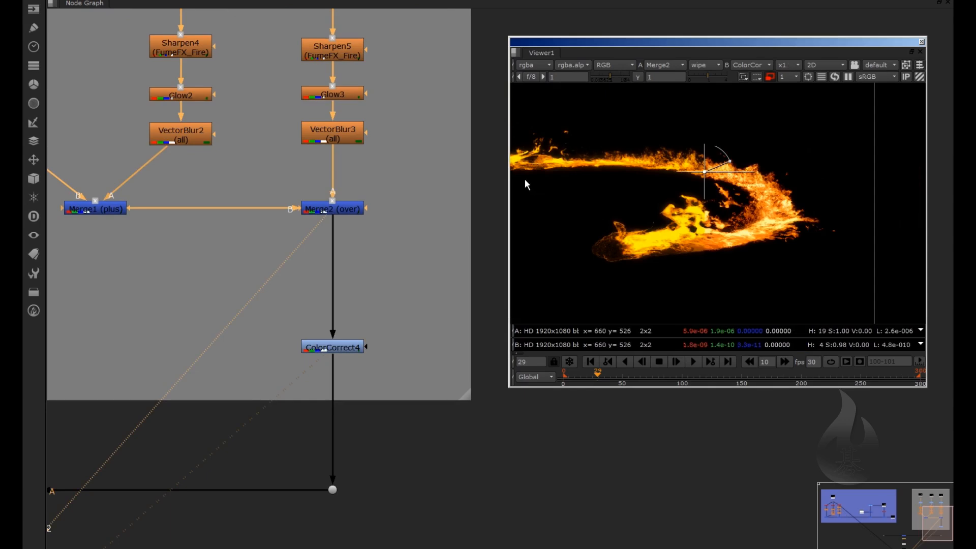
Step: Enlarge the viewer window and turn off proxy mode to show the wiped fire comparison at full resolution
left_click_drag(509, 174, 161, 178)
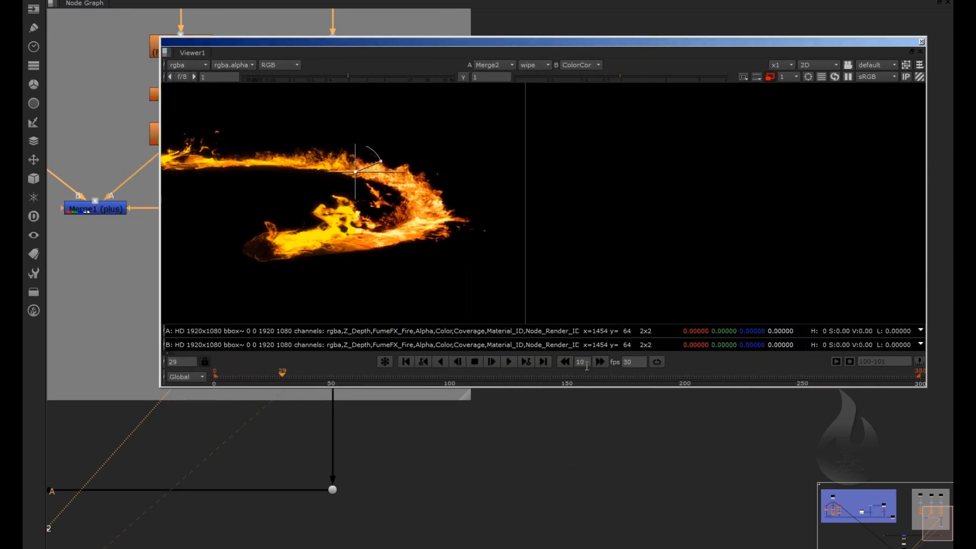
left_click_drag(589, 387, 590, 524)
middle_click_drag(307, 282, 658, 178)
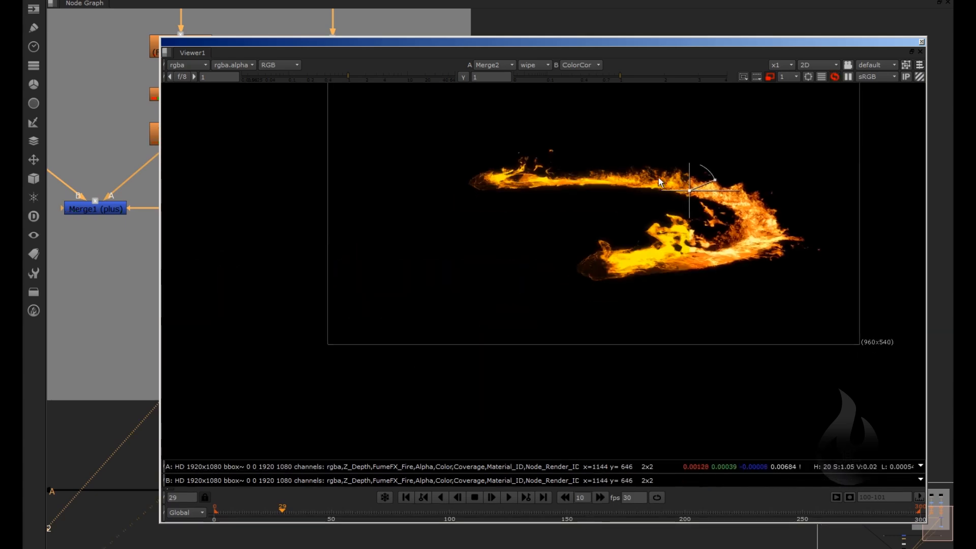
scroll(658, 178, "up", 3)
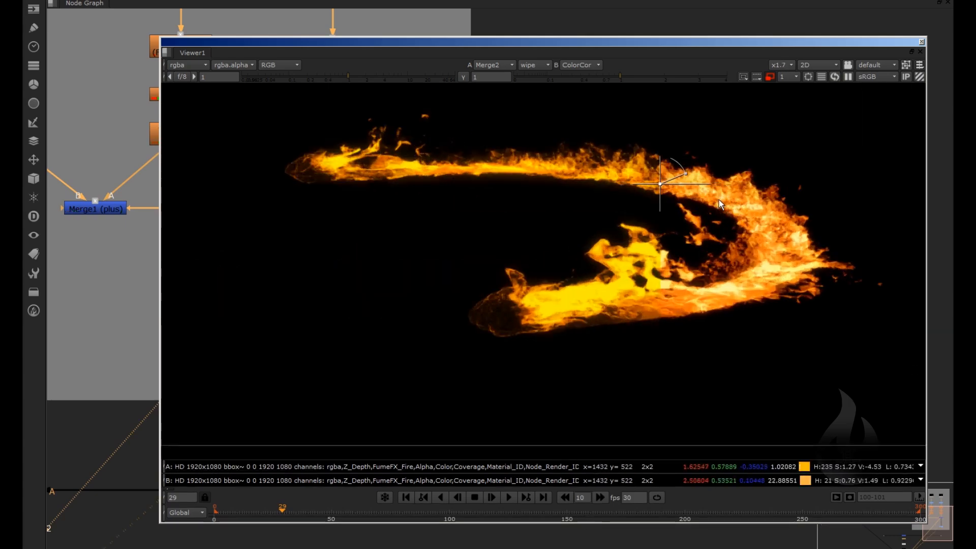
left_click(771, 76)
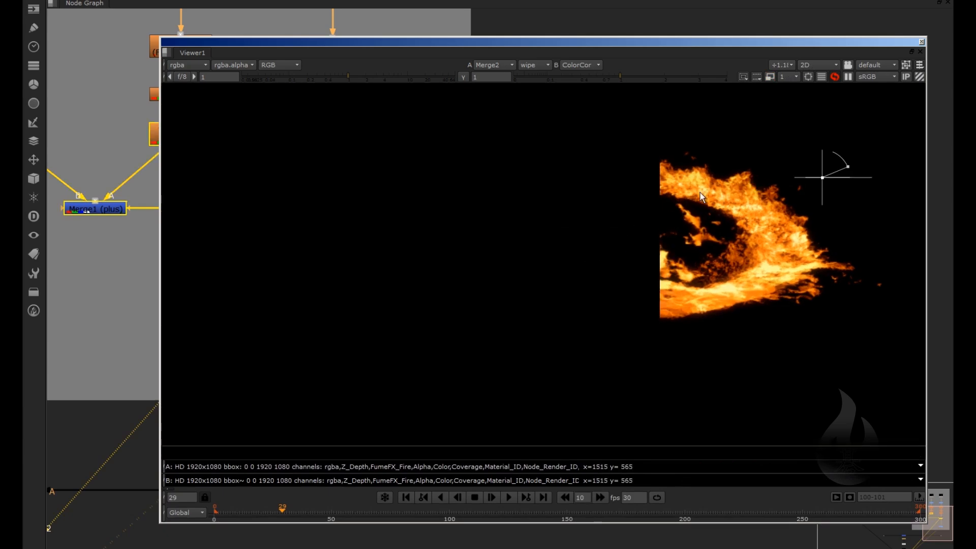
middle_click_drag(812, 166, 587, 192)
scroll(590, 197, "down", 3)
scroll(598, 228, "up", 4)
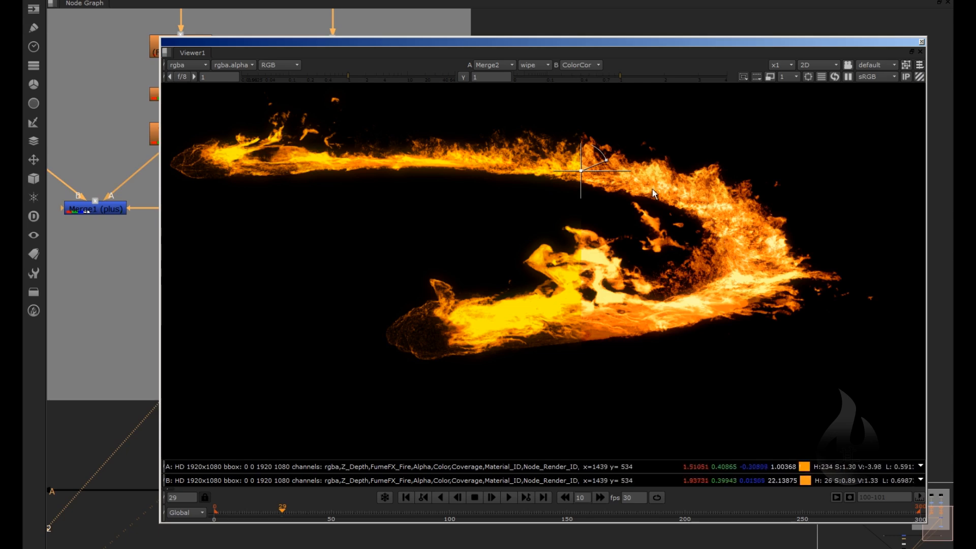
Step: Shift the wipe across the flames to examine how ColorCorrect4 changes the merged fire, both up close and as a whole
left_click_drag(584, 169, 510, 182)
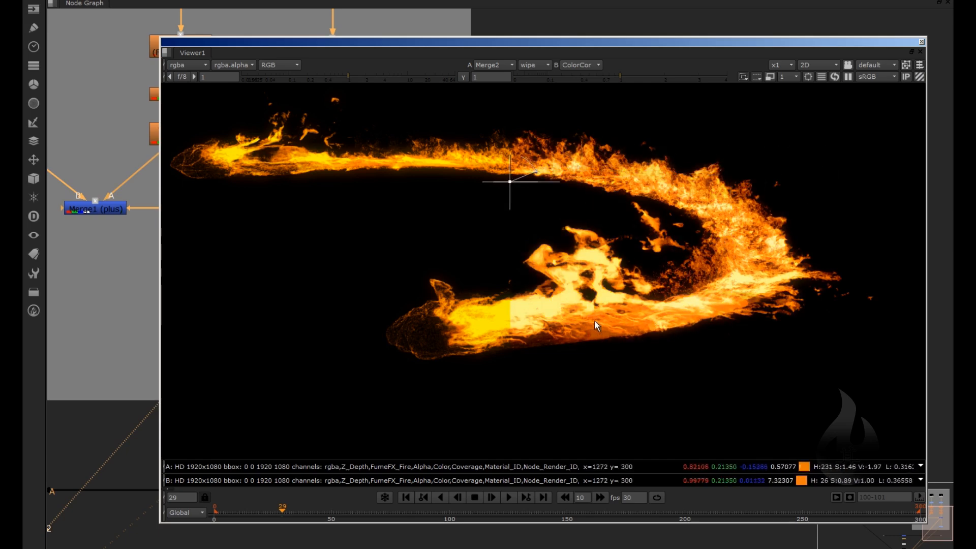
scroll(694, 307, "up", 3)
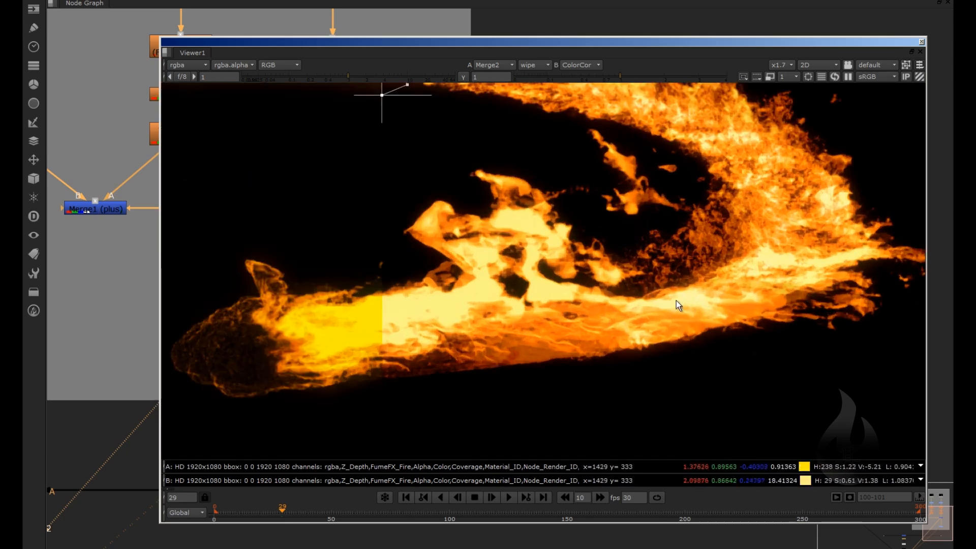
scroll(681, 300, "down", 2)
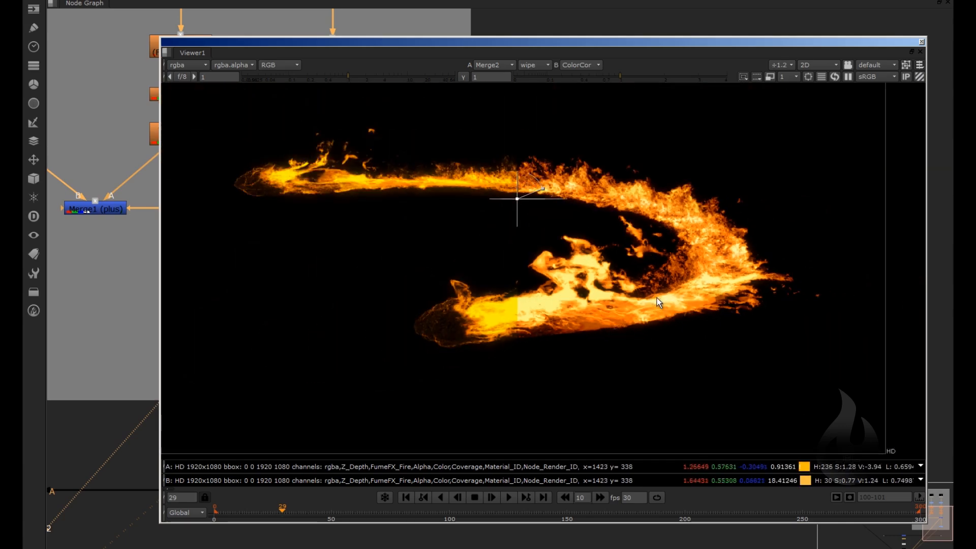
scroll(678, 313, "up", 1)
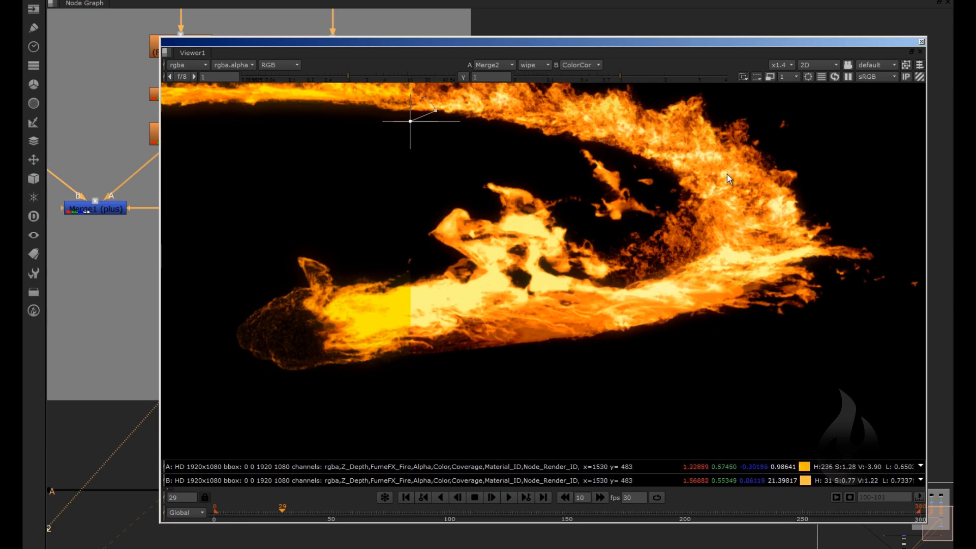
scroll(728, 173, "down", 1)
scroll(577, 200, "down", 1)
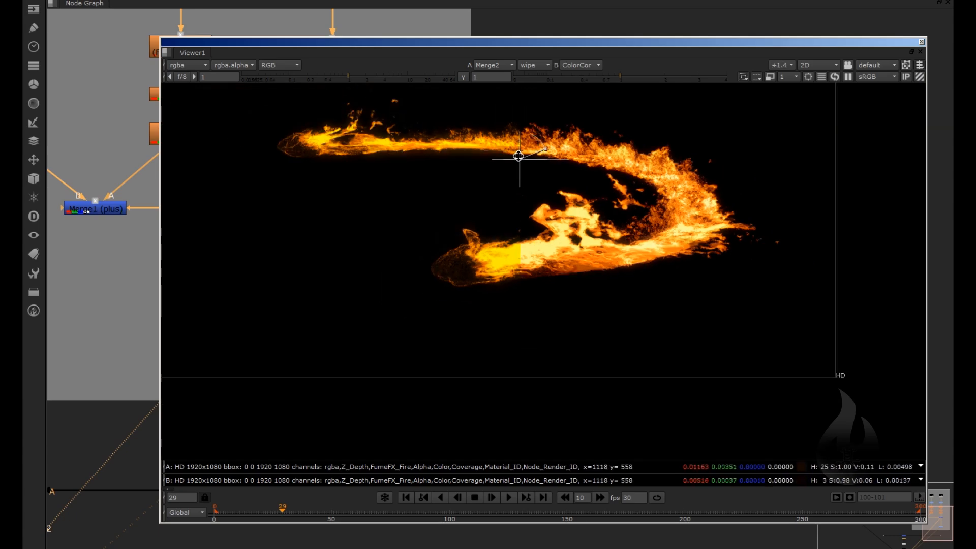
left_click_drag(518, 156, 559, 157)
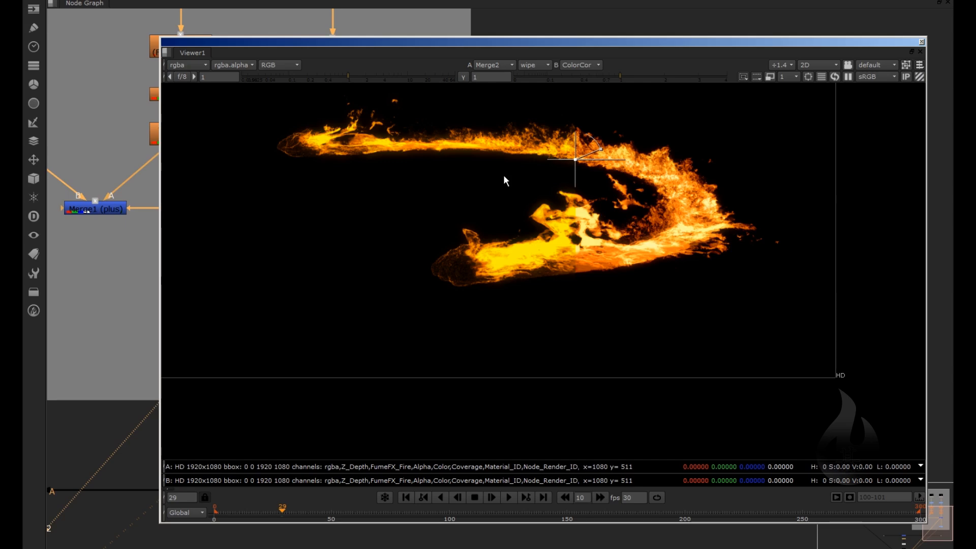
left_click_drag(575, 160, 273, 179)
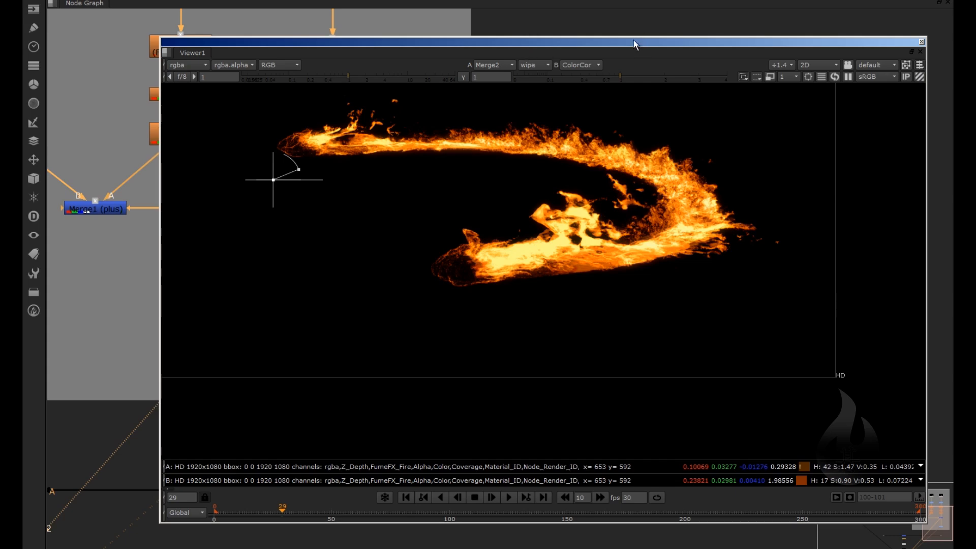
Step: Move the viewer clear of the node graph and display Merge7 (plus), which joins the two backdrop branches
left_click_drag(635, 44, 661, 30)
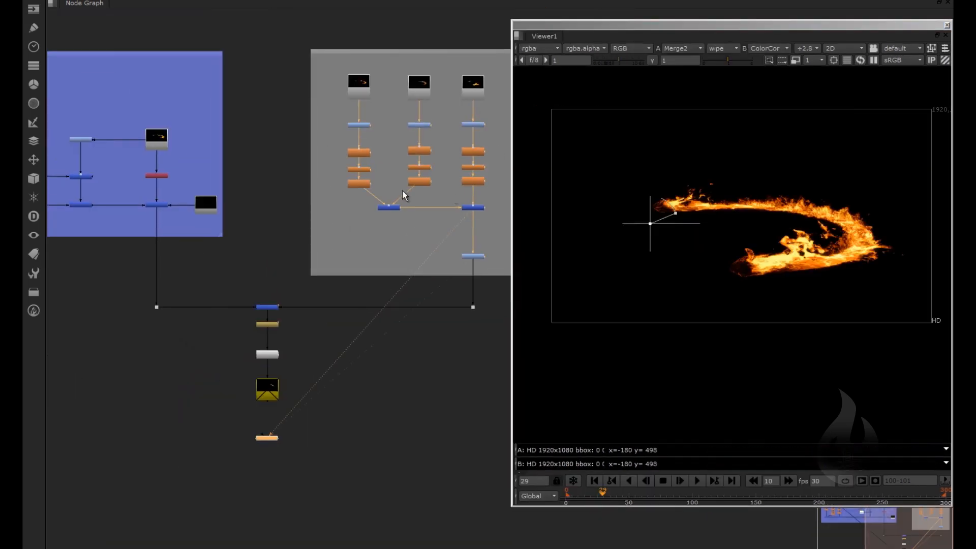
left_click(272, 307)
key("1")
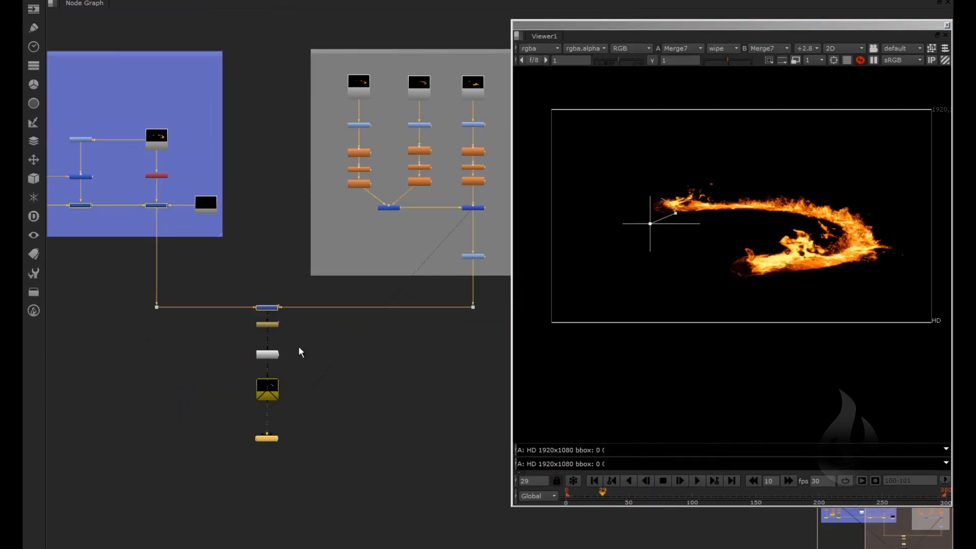
scroll(280, 340, "up", 5)
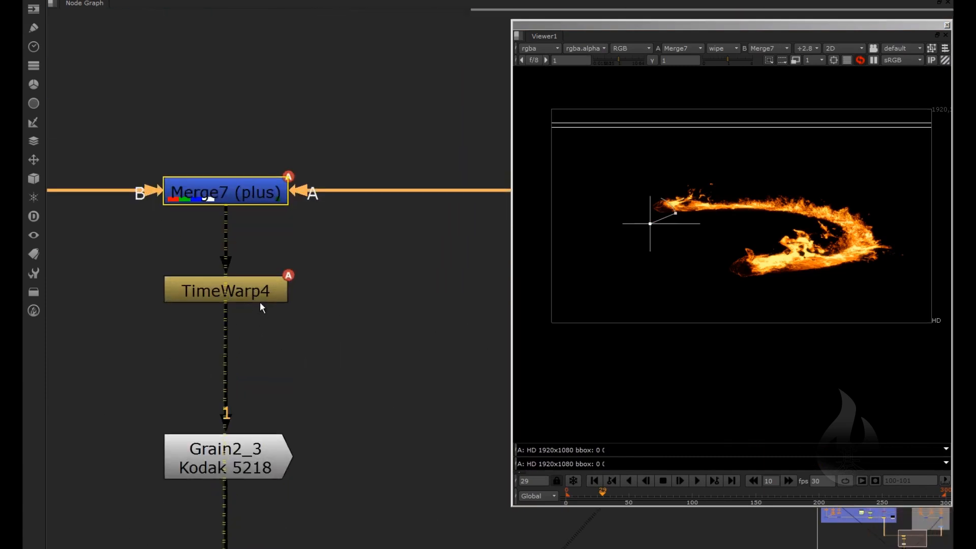
Step: Go to frame 66 in the timeline and display the TimeWarp4 output in the viewer
left_click(260, 302)
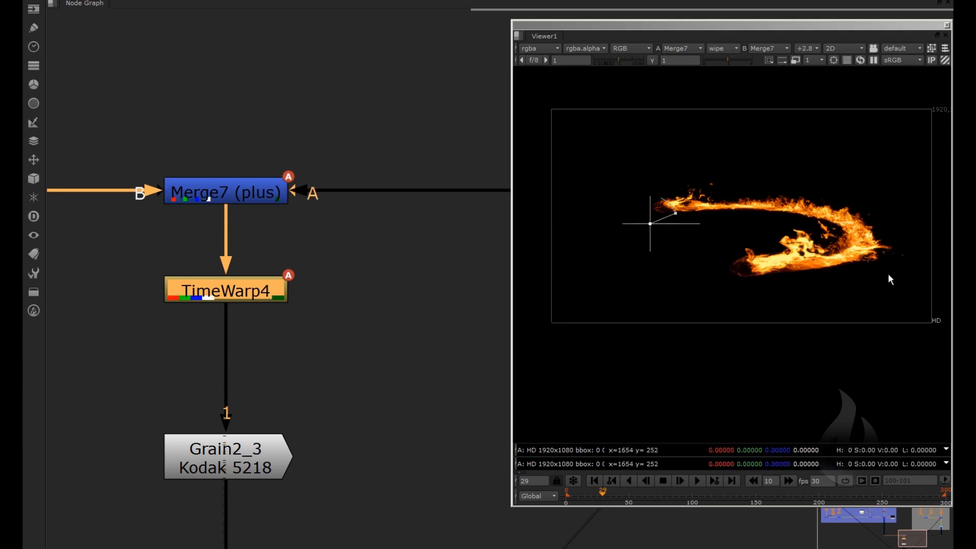
left_click_drag(613, 496, 650, 493)
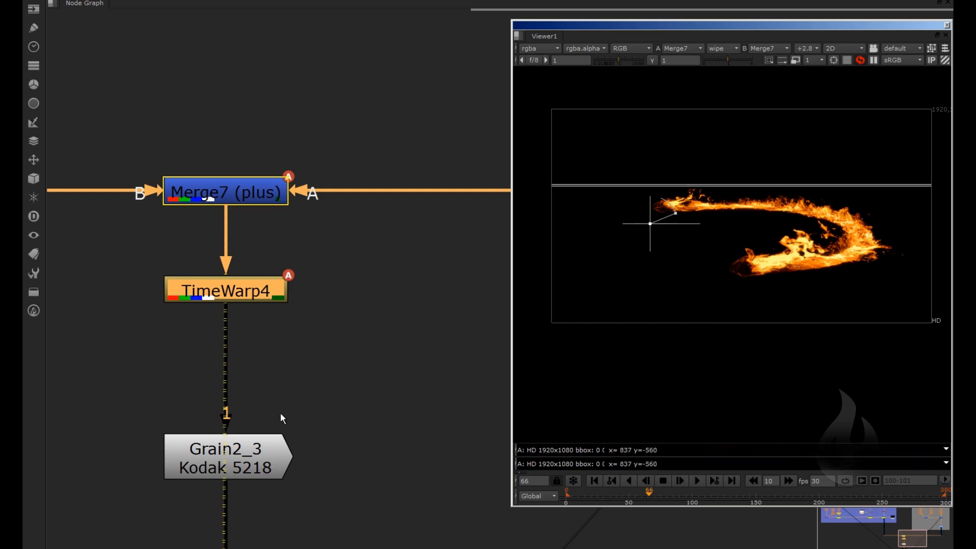
middle_click_drag(383, 437, 390, 310)
left_click(254, 318)
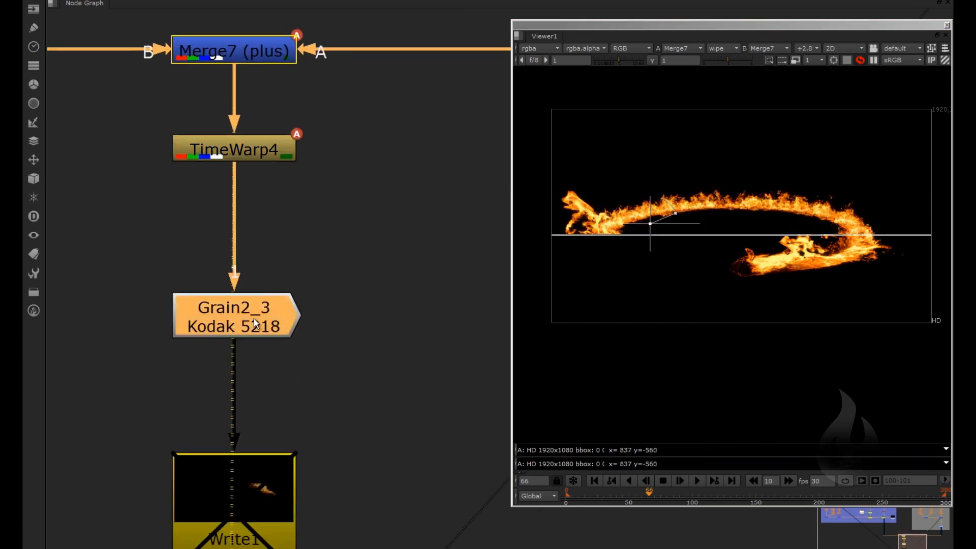
left_click(271, 161)
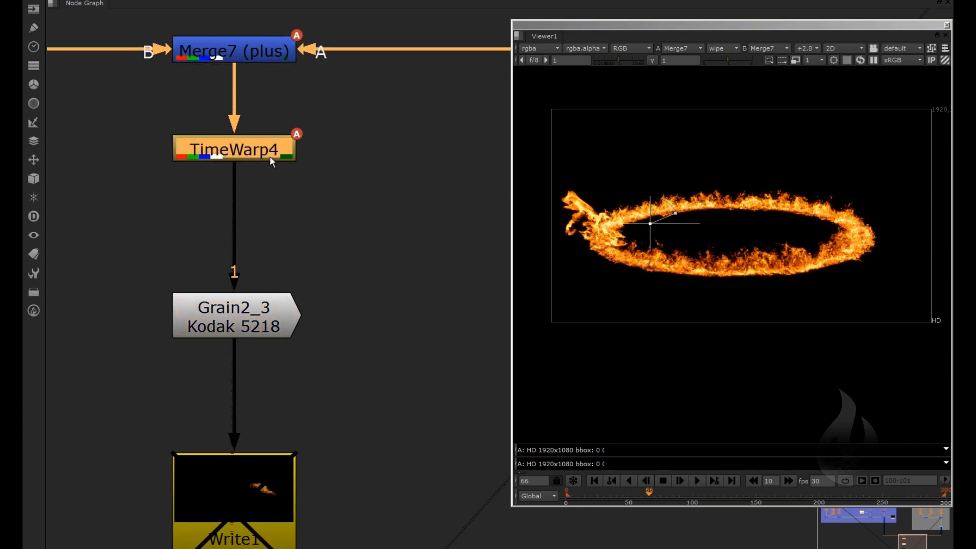
key("1")
Step: Display the Grain2_3 (Kodak 5218) output above the Write1 node in the viewer
middle_click_drag(244, 319, 289, 225)
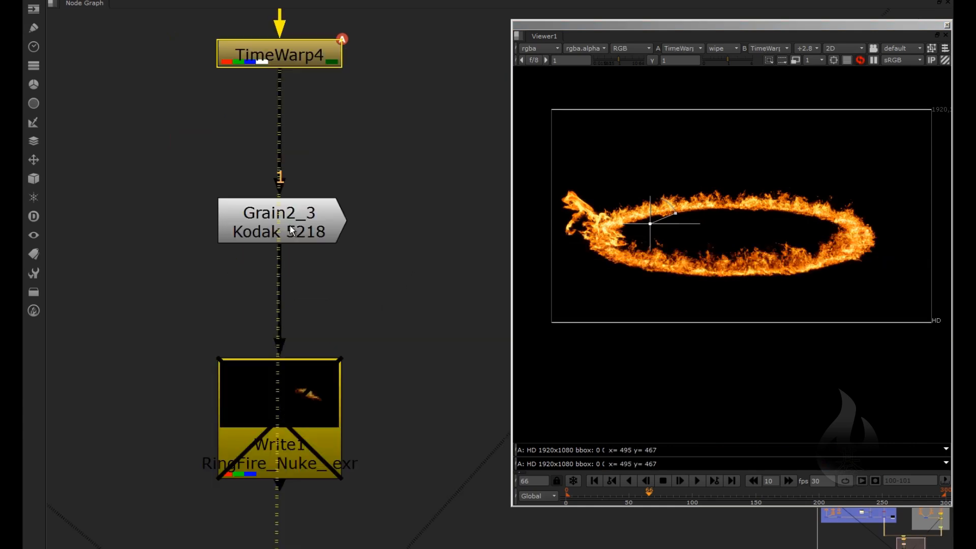
left_click(313, 222)
key("1")
left_click(345, 327)
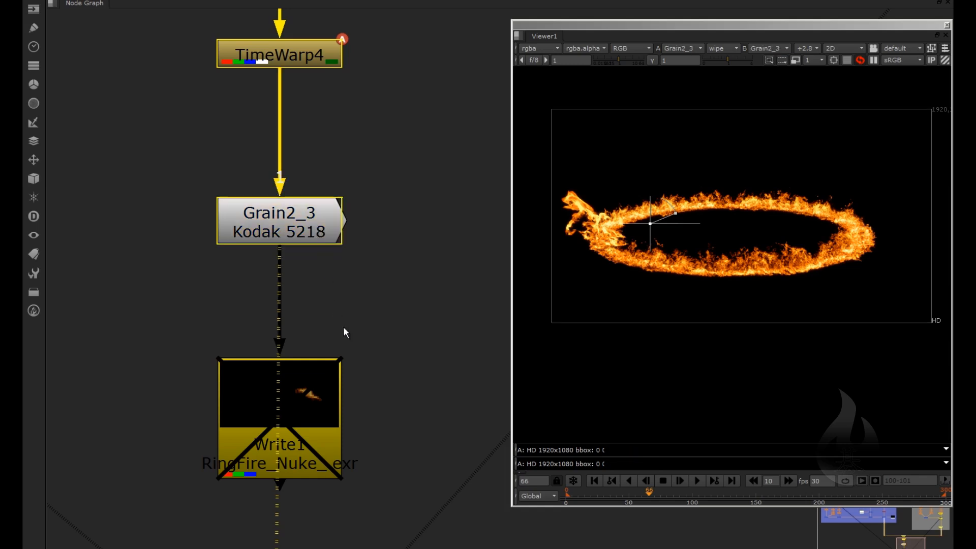